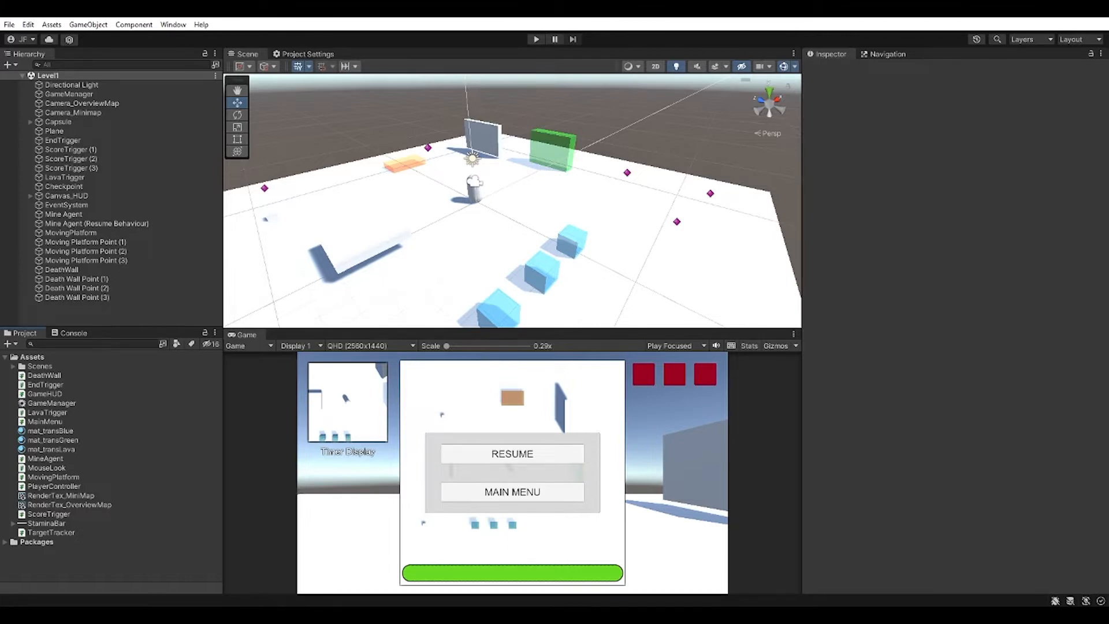
- Switch to the TutorialAssets folder in File Explorer and look over the platform models, room_1.fbx and StaminaBar.png
left_click(214, 615)
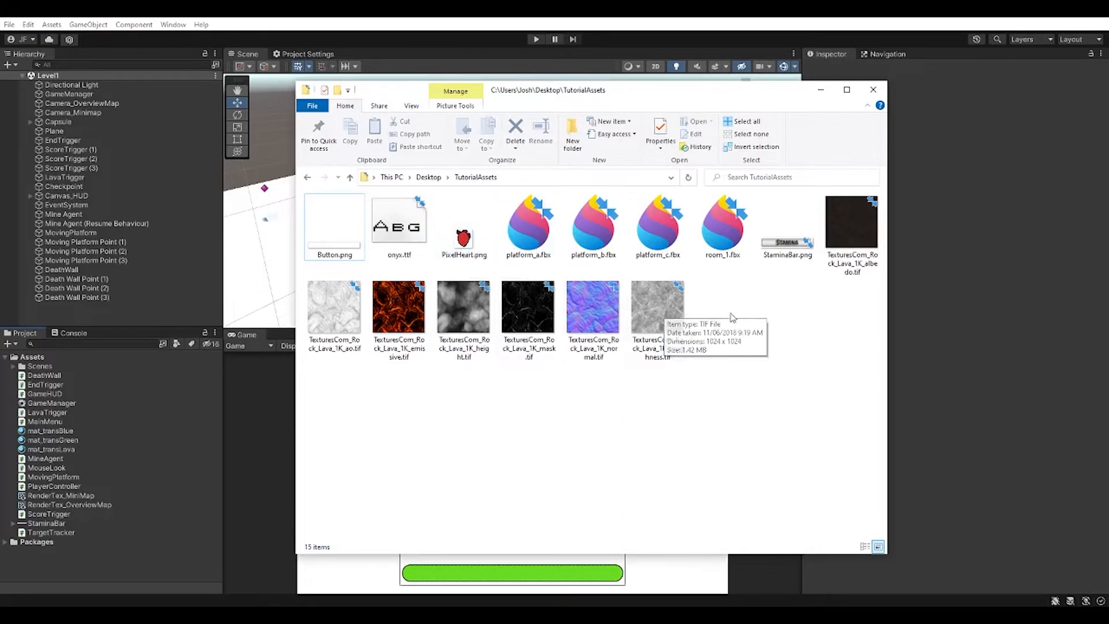
left_click(542, 246)
left_click(588, 239)
left_click(667, 238)
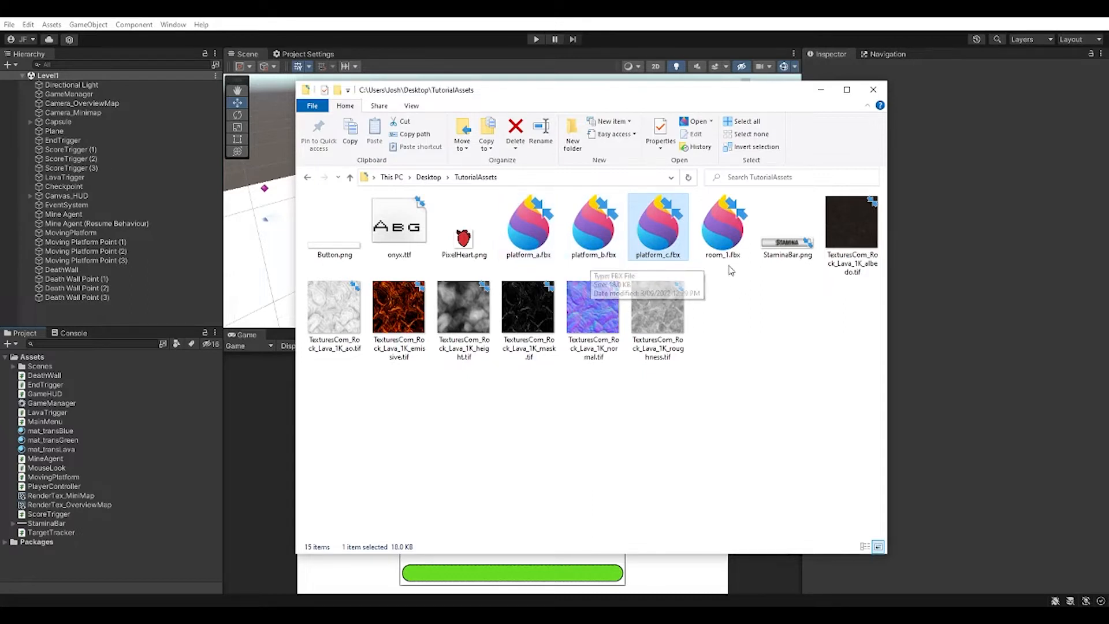
left_click(717, 235)
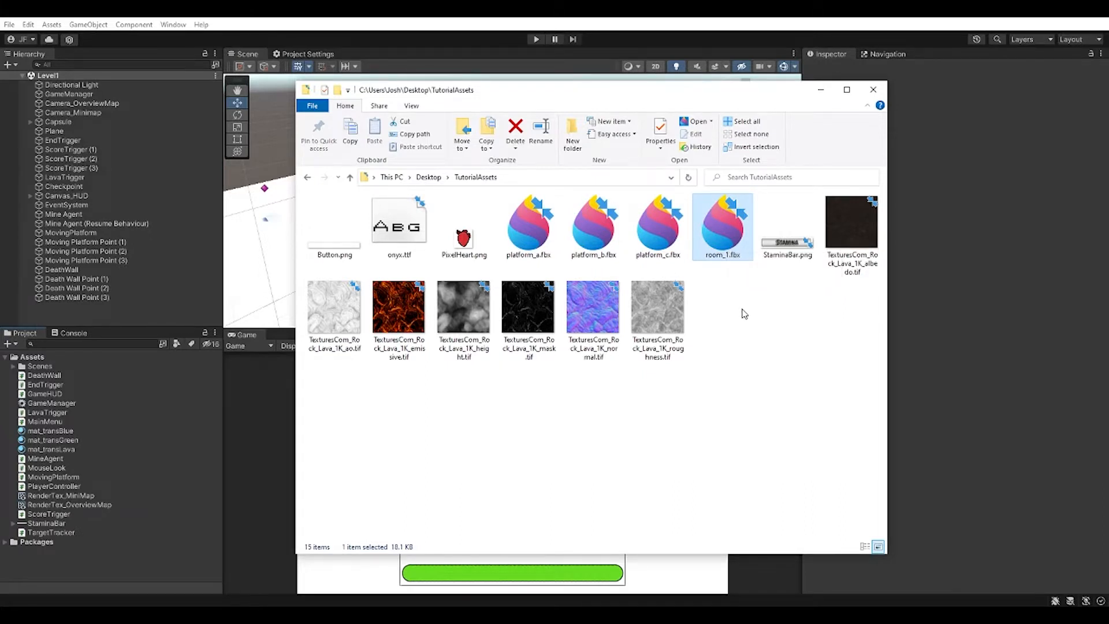
left_click(791, 243)
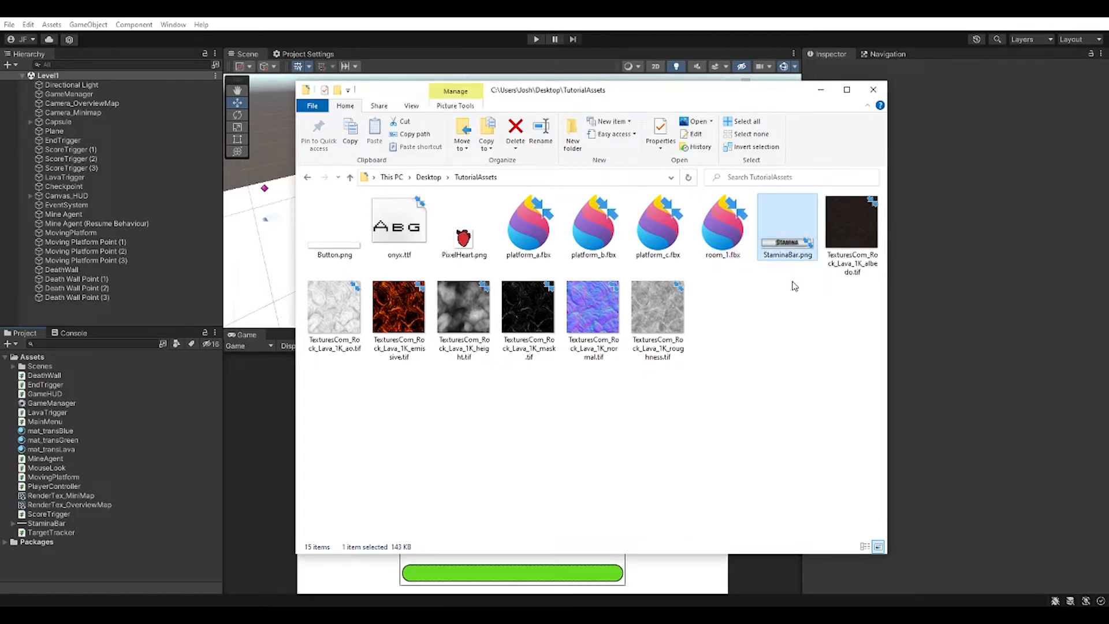
- Examine the set of Rock_Lava texture files, including the albedo, roughness, normal, mask, height, emissive and ao maps
left_click(860, 234)
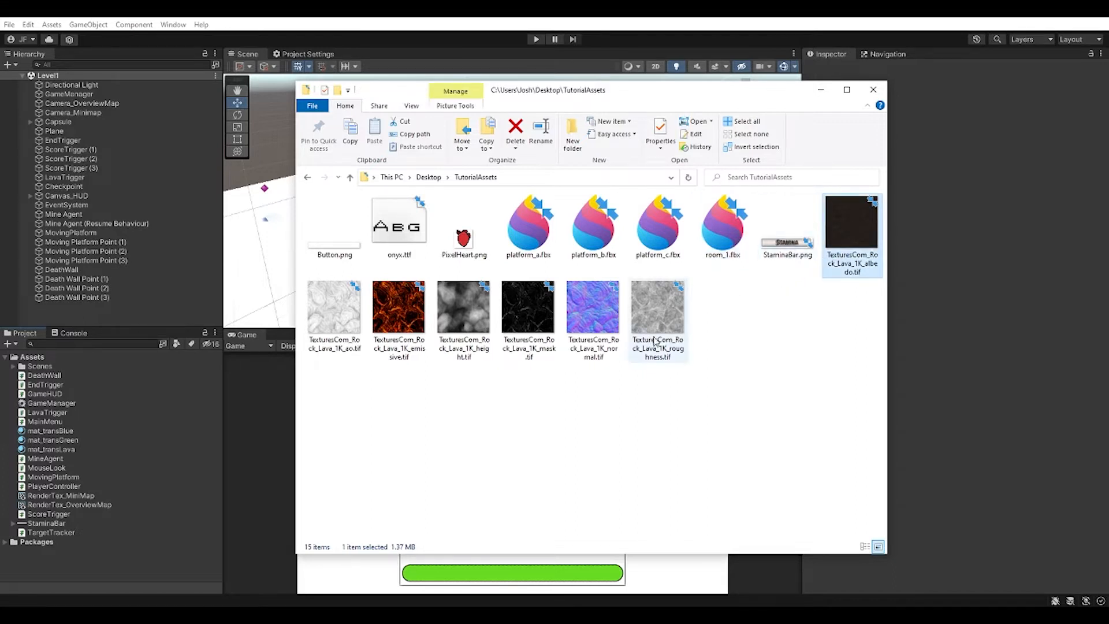
left_click(670, 332, "shift")
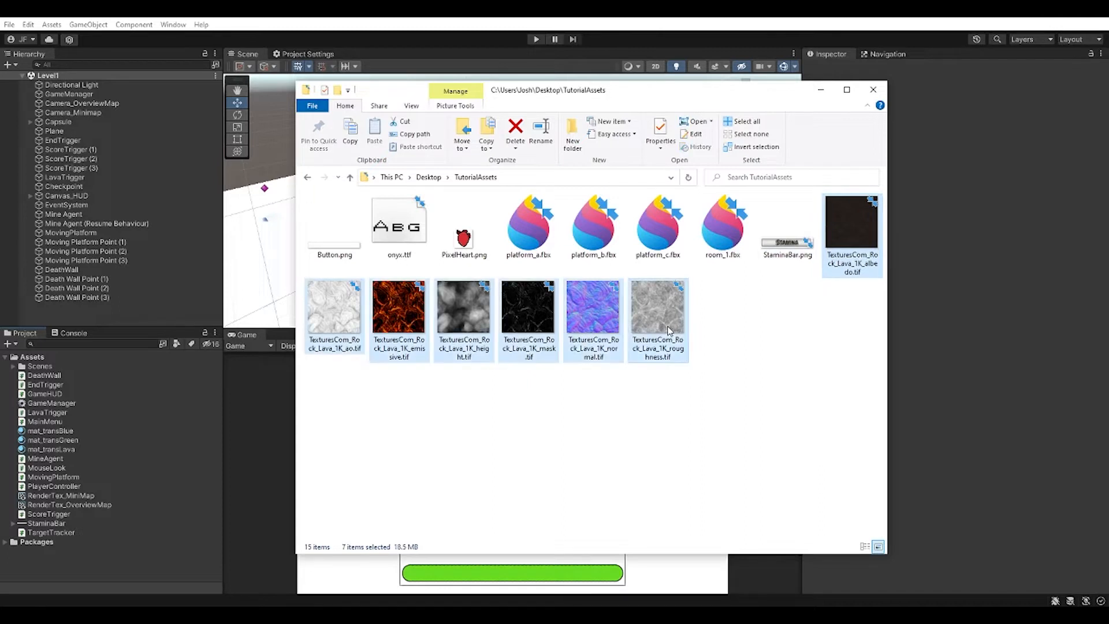
left_click(779, 316)
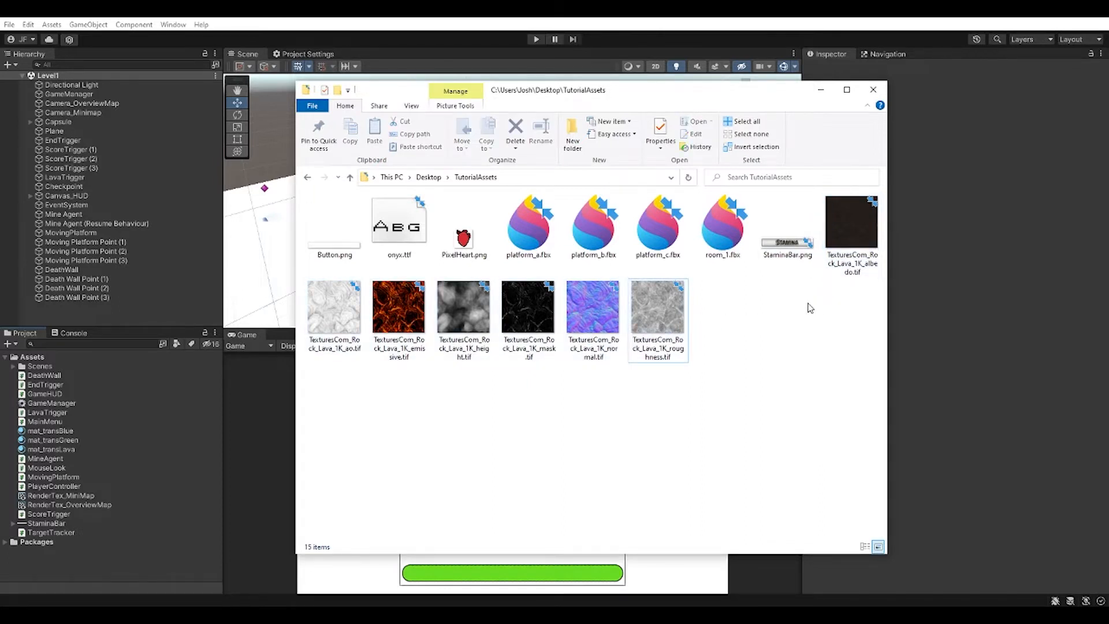
left_click(849, 242)
left_click(663, 314)
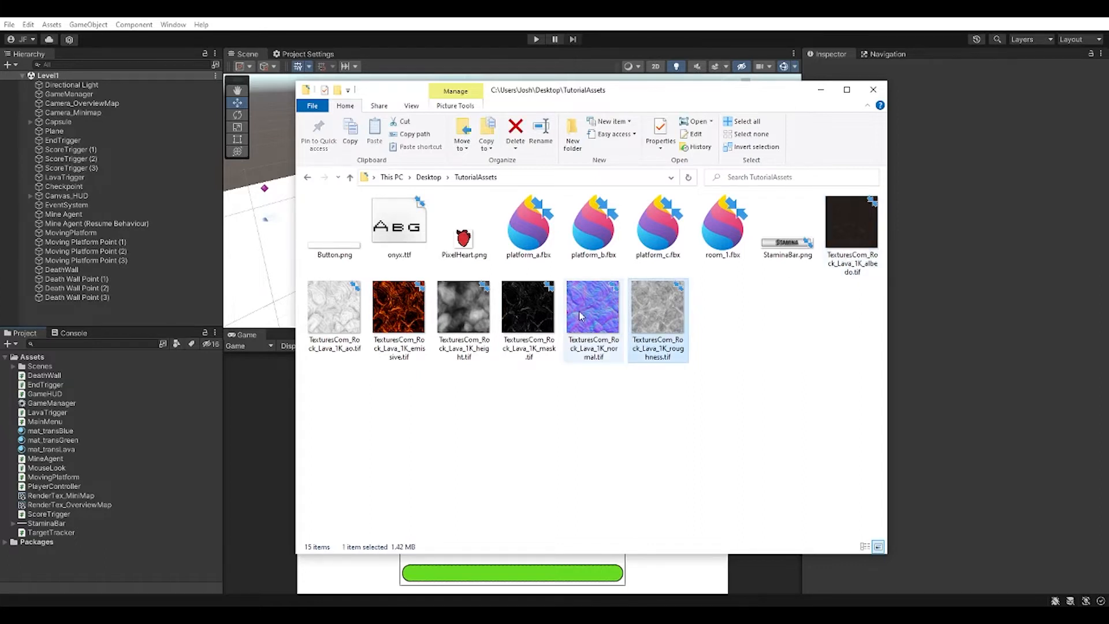
left_click(597, 315)
left_click(519, 310)
left_click(458, 313)
left_click(396, 314)
left_click(335, 312)
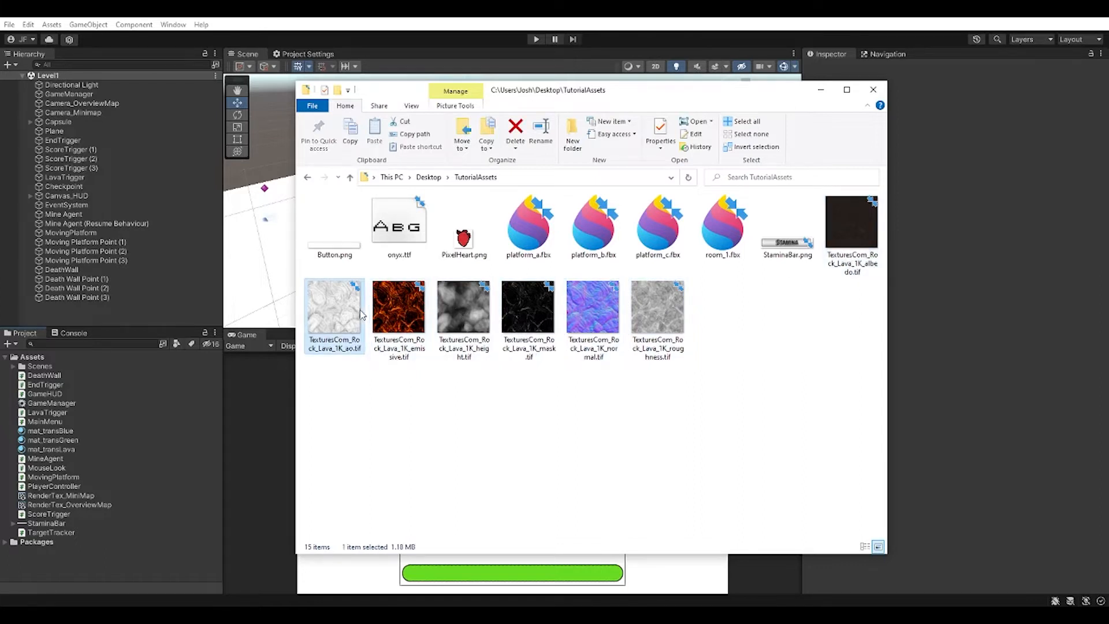
left_click(735, 346)
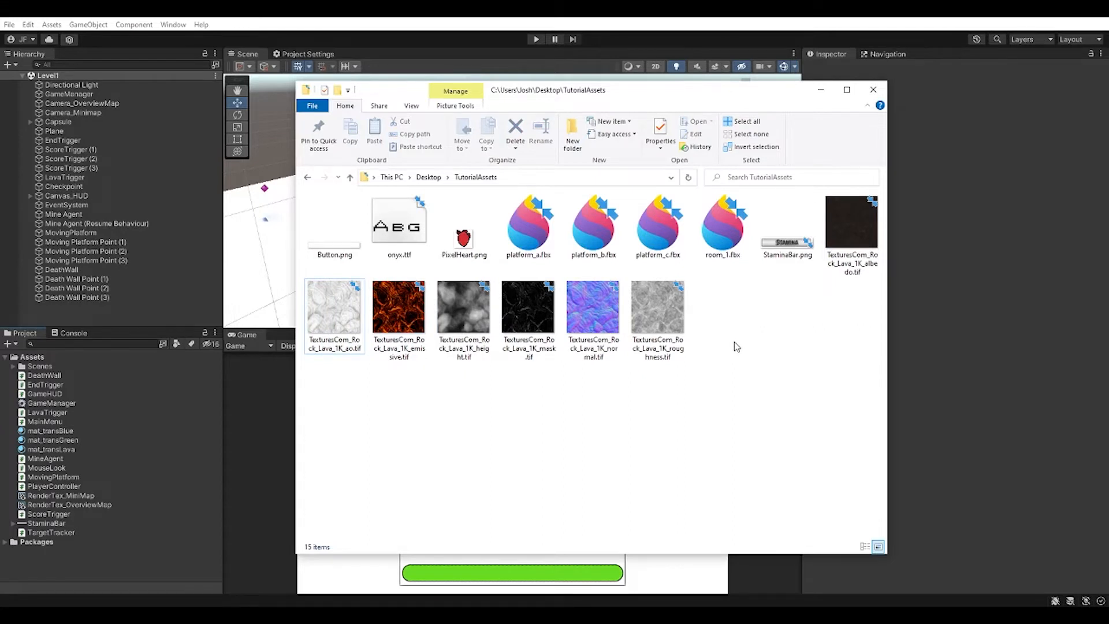
left_click(391, 312)
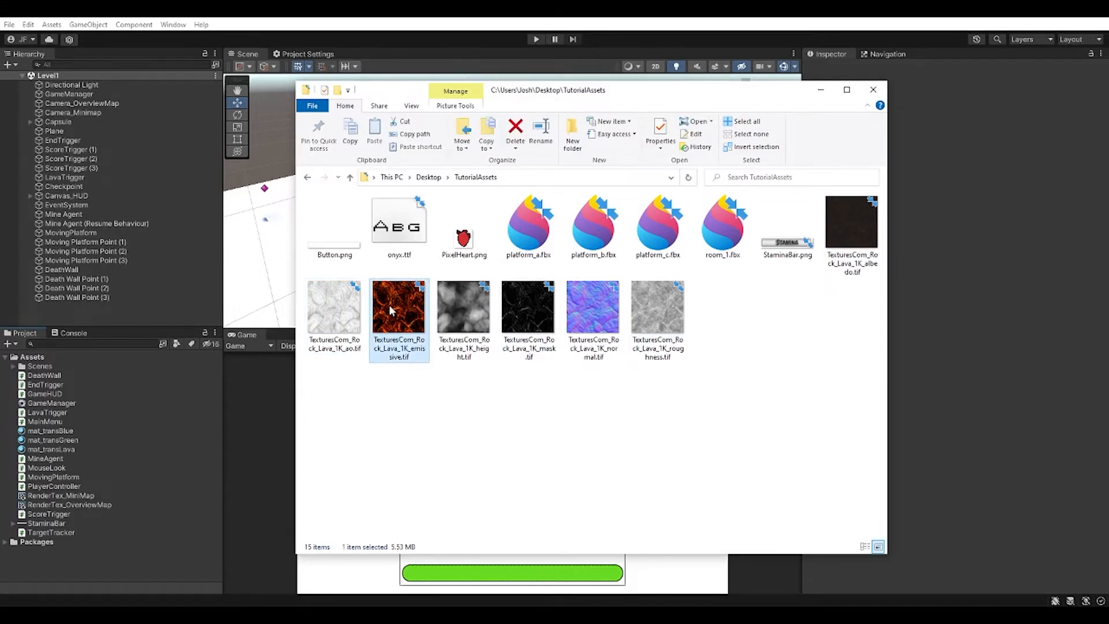
left_click(855, 227)
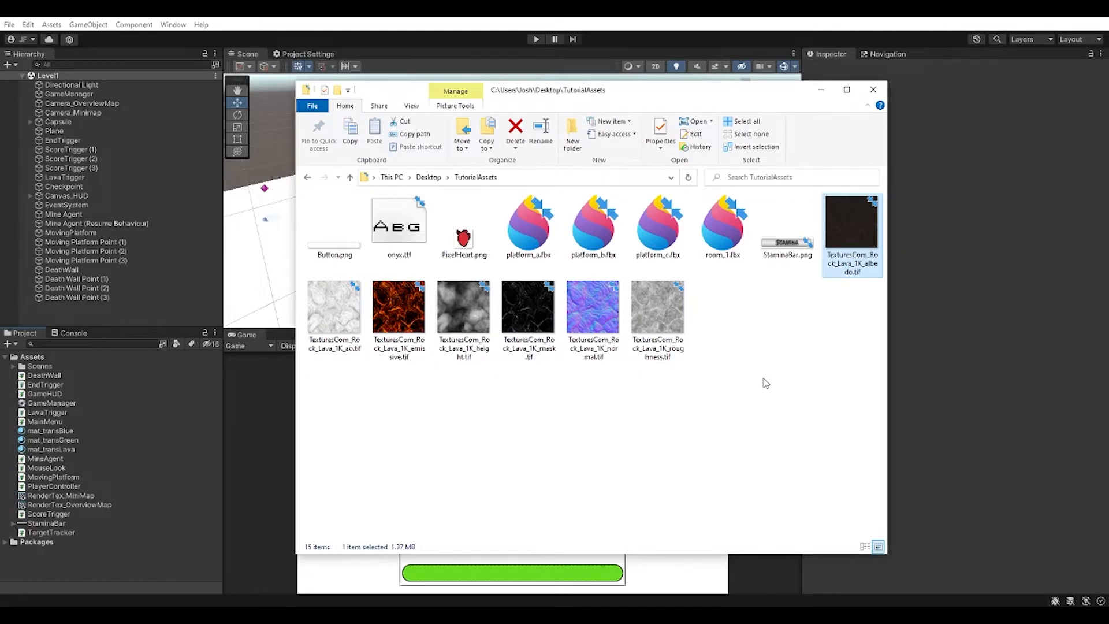
- Import all files from the TutorialAssets folder into the Unity project's Assets folder, and close the File Explorer window
left_click_drag(326, 444, 864, 221)
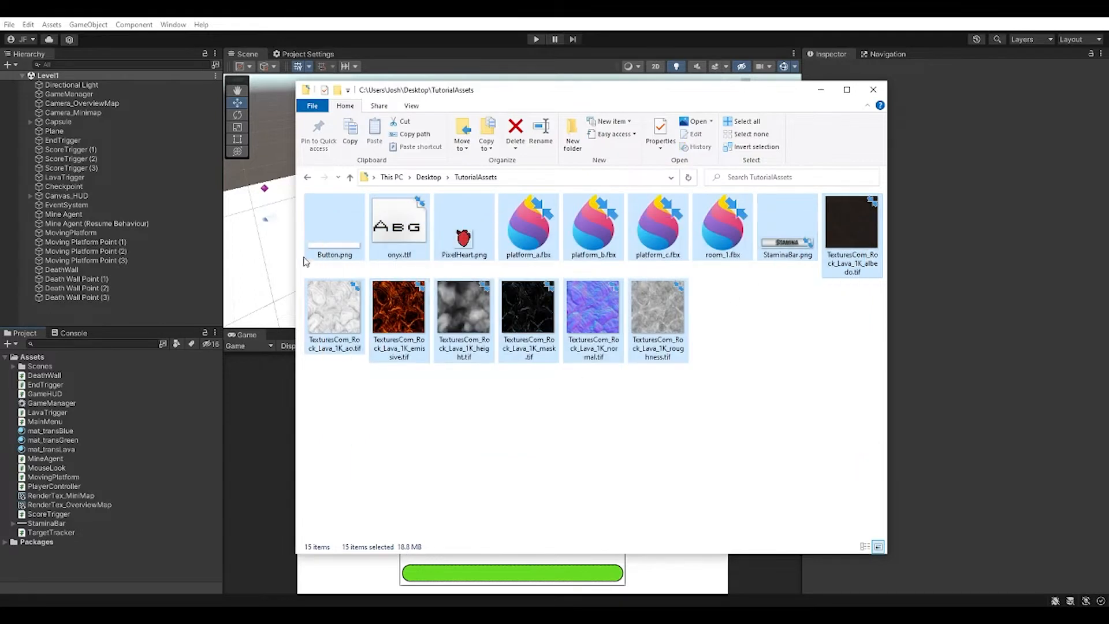
left_click_drag(351, 225, 44, 359)
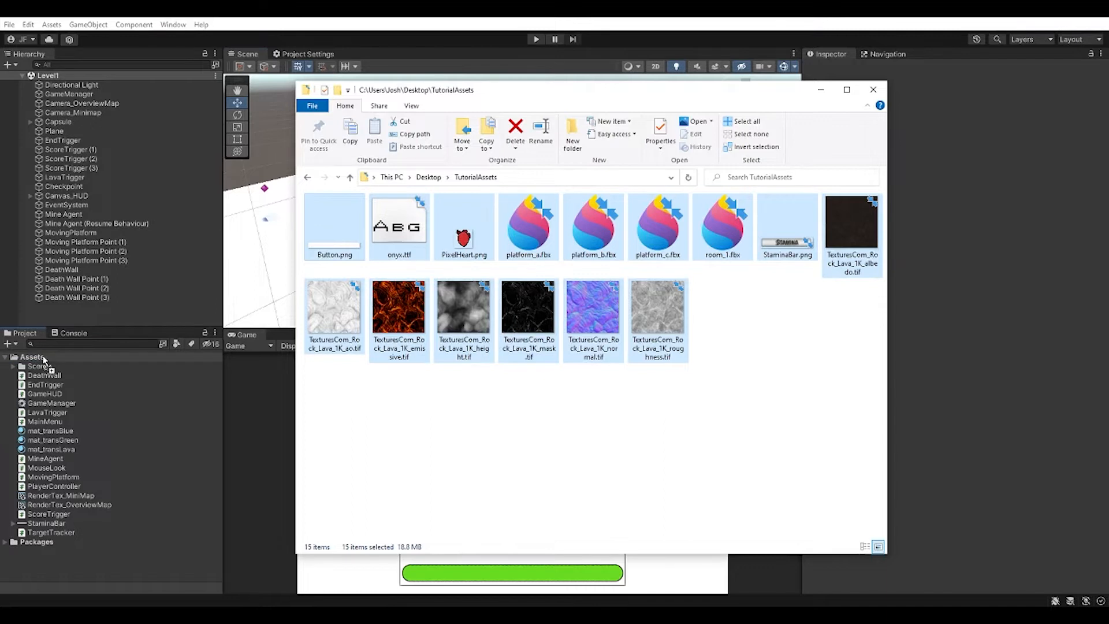
left_click_drag(44, 359, 43, 357)
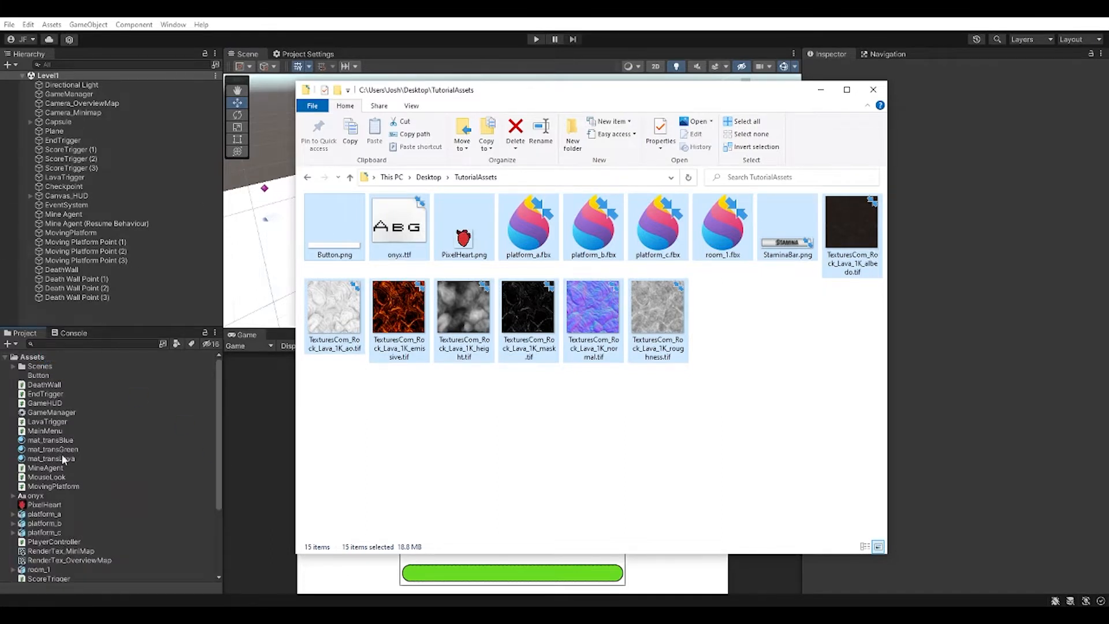
scroll(60, 456, "down", 3)
scroll(44, 432, "up", 3)
left_click(874, 89)
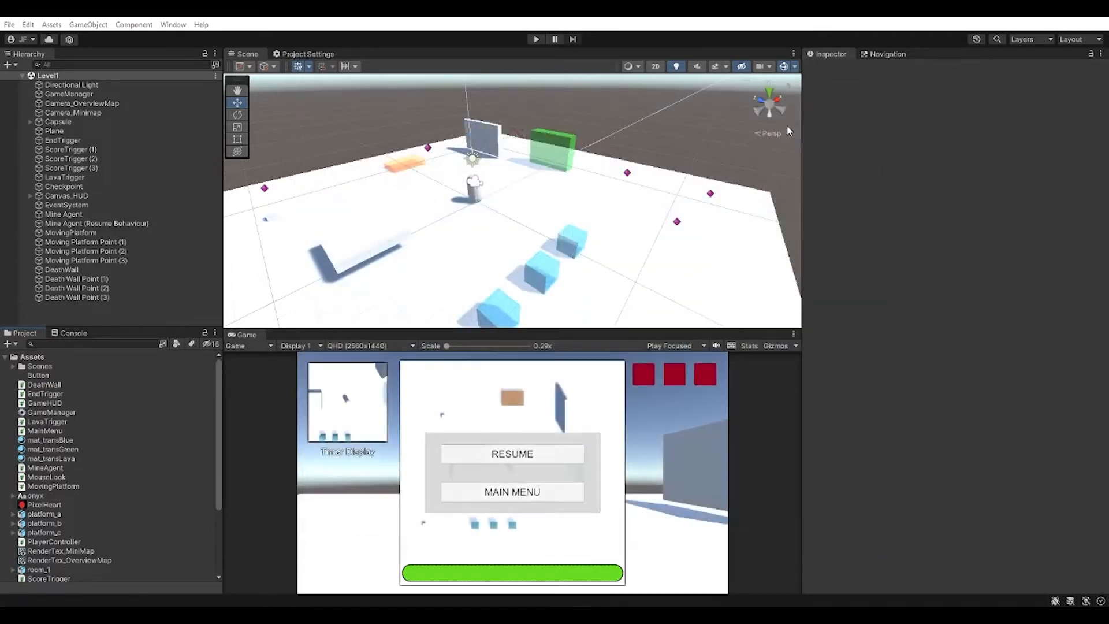
- Look through the scripts, materials, models and textures in the project's Assets folder
scroll(144, 408, "down", 3)
scroll(139, 409, "down", 2)
scroll(90, 419, "up", 5)
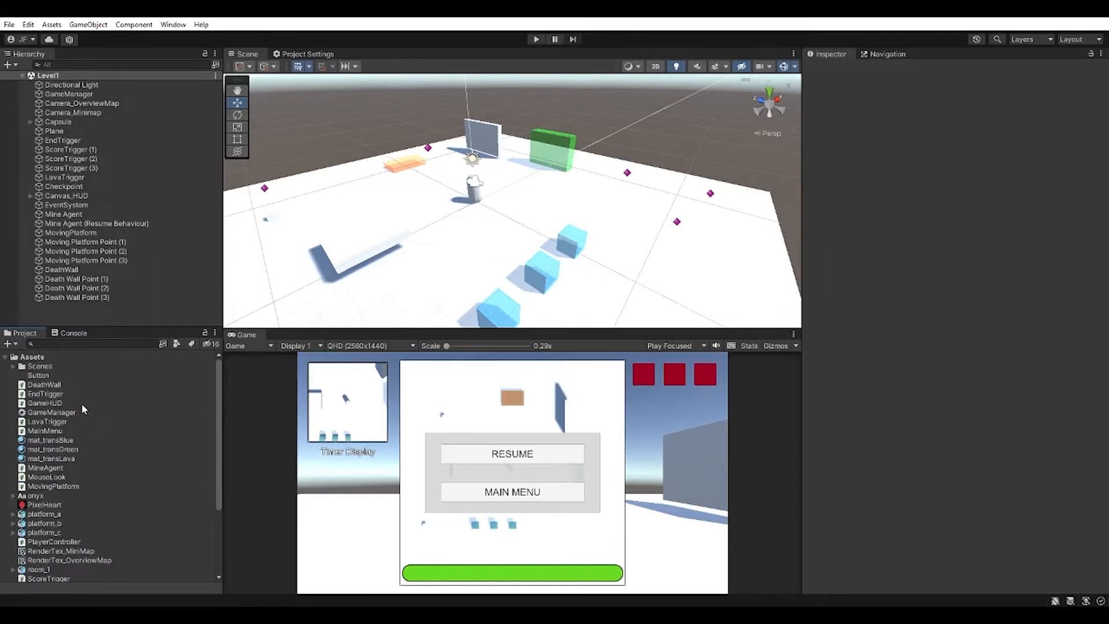
scroll(52, 398, "down", 4)
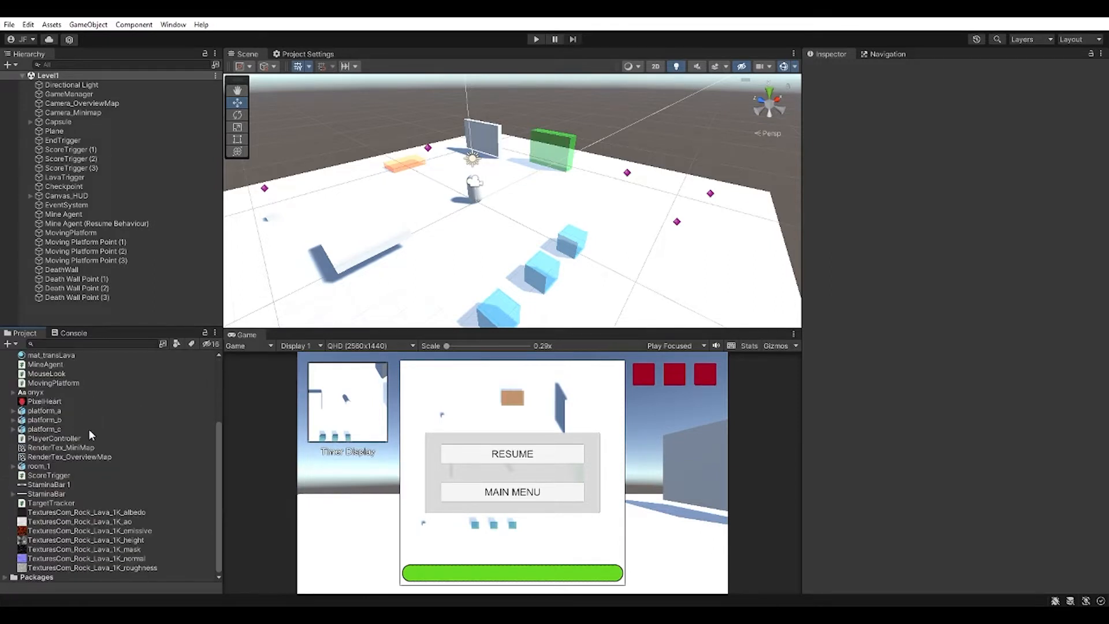
scroll(88, 435, "up", 3)
scroll(59, 388, "down", 3)
scroll(63, 397, "up", 3)
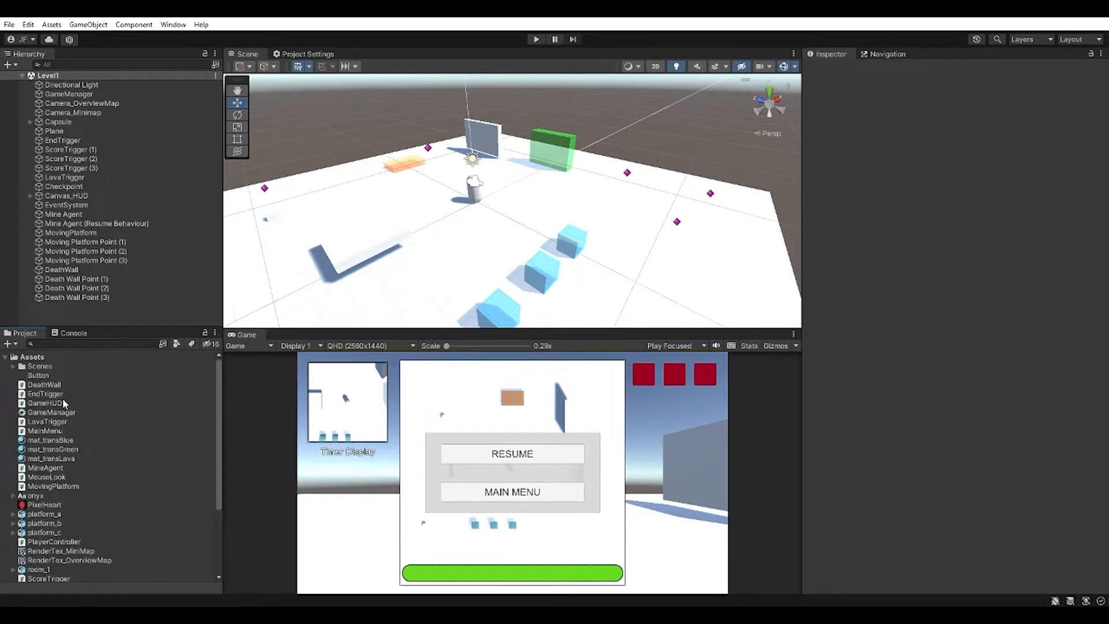
- Create a new folder named Scripts in the Assets folder
right_click(47, 357)
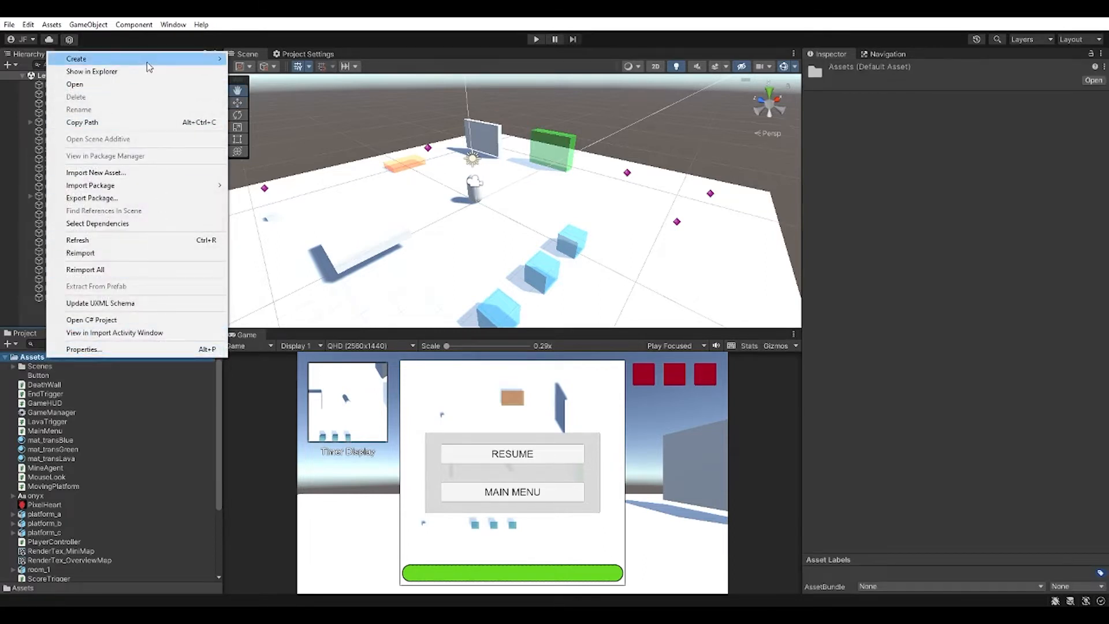
mouse_move(146, 61)
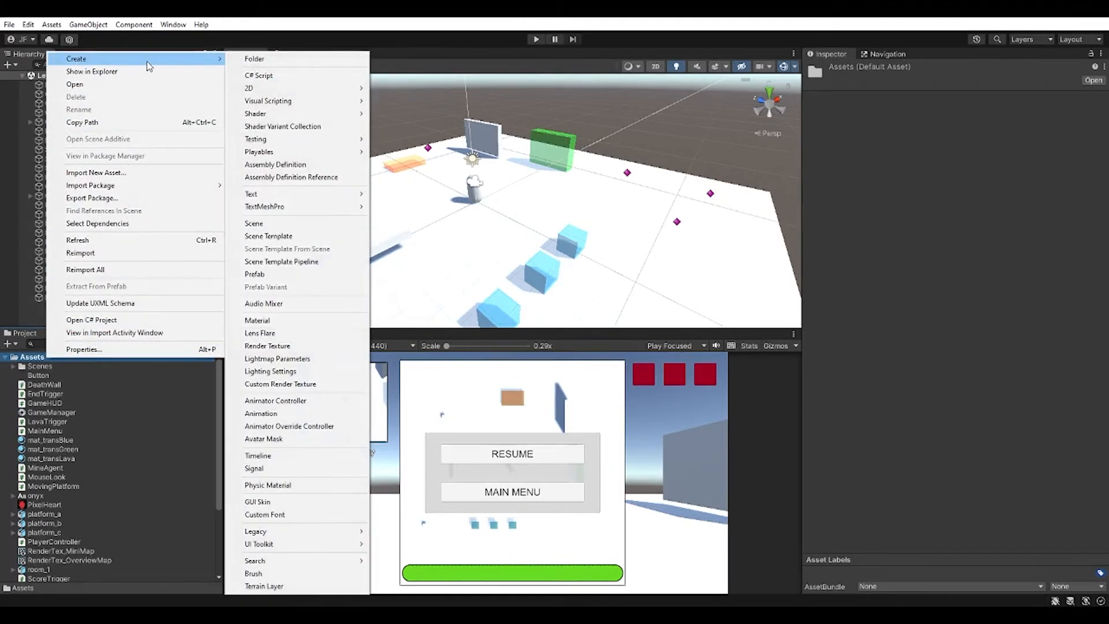
left_click(274, 64)
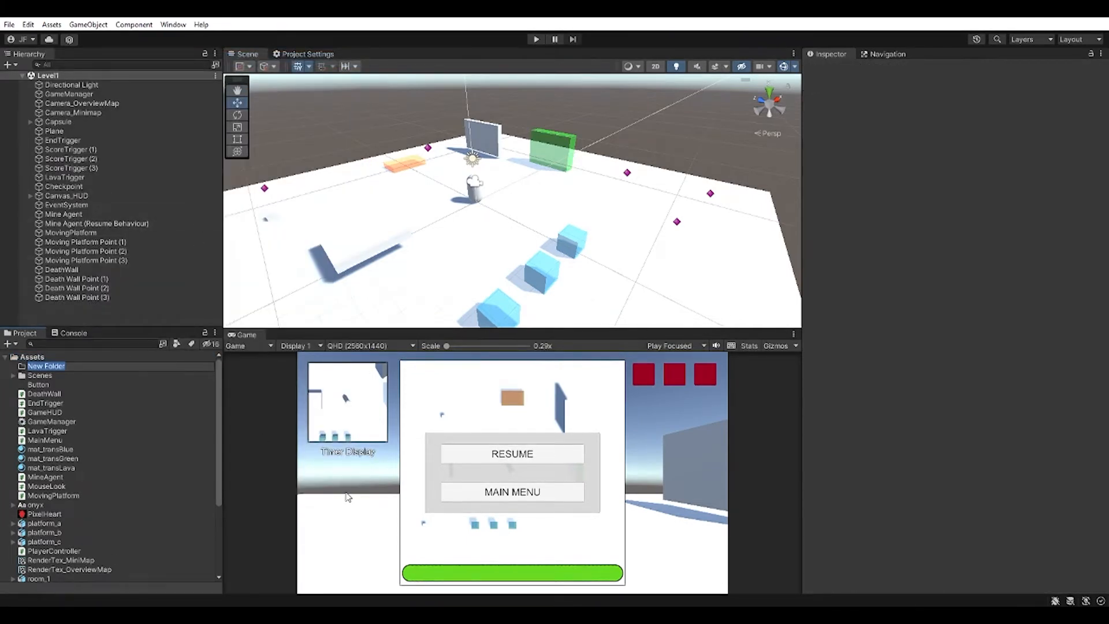
type("Scripts")
key("Return")
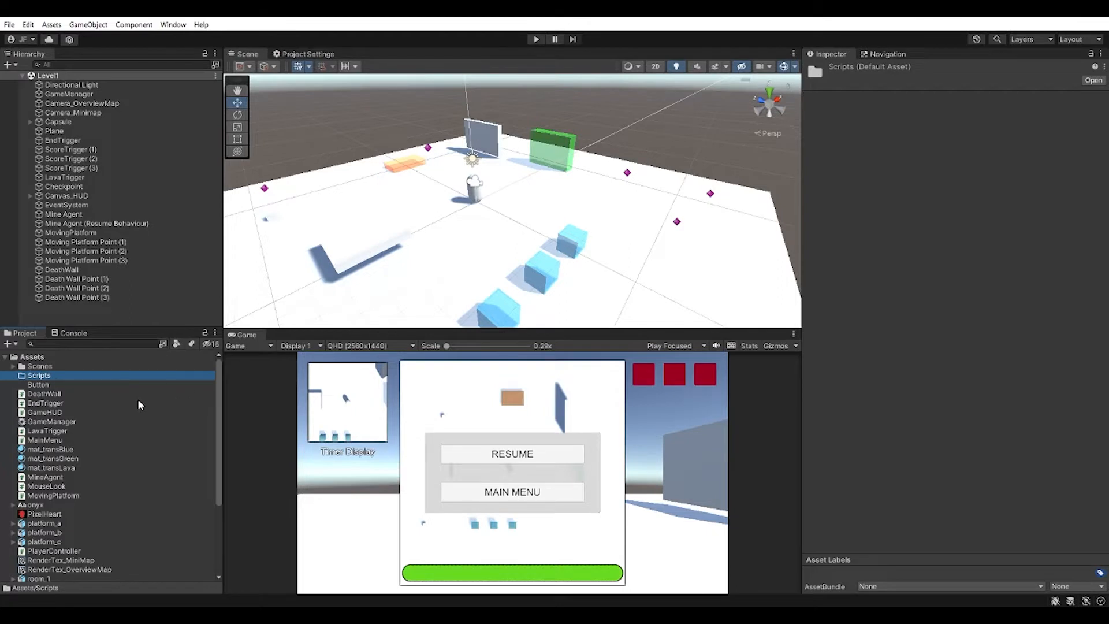
- Duplicate the Scripts folder and rename the copy as Materials
key("ctrl+d")
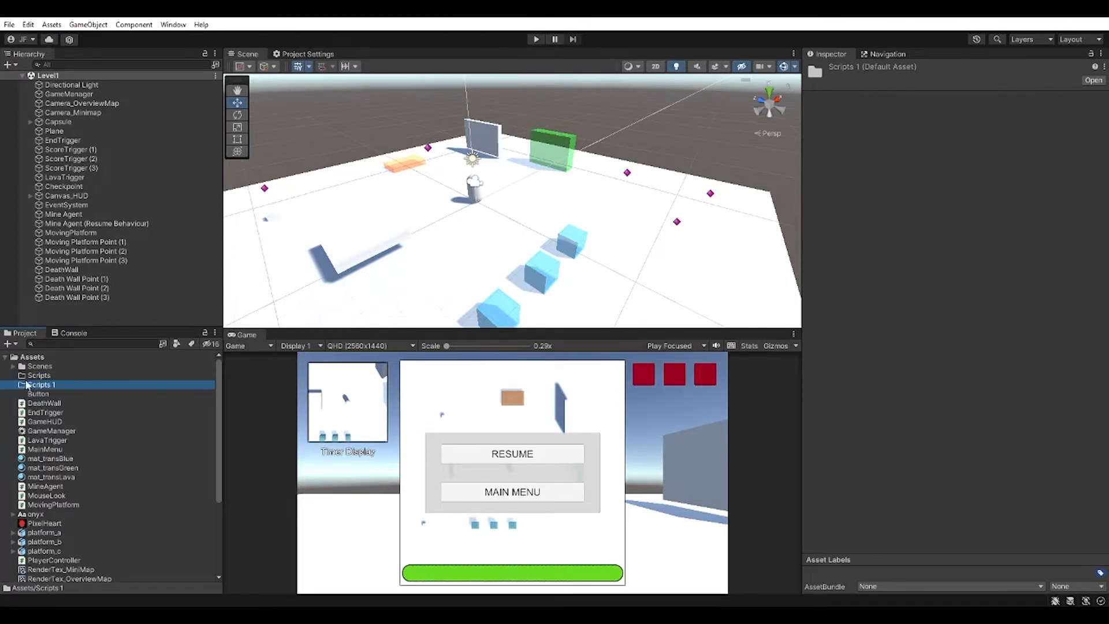
key("F2")
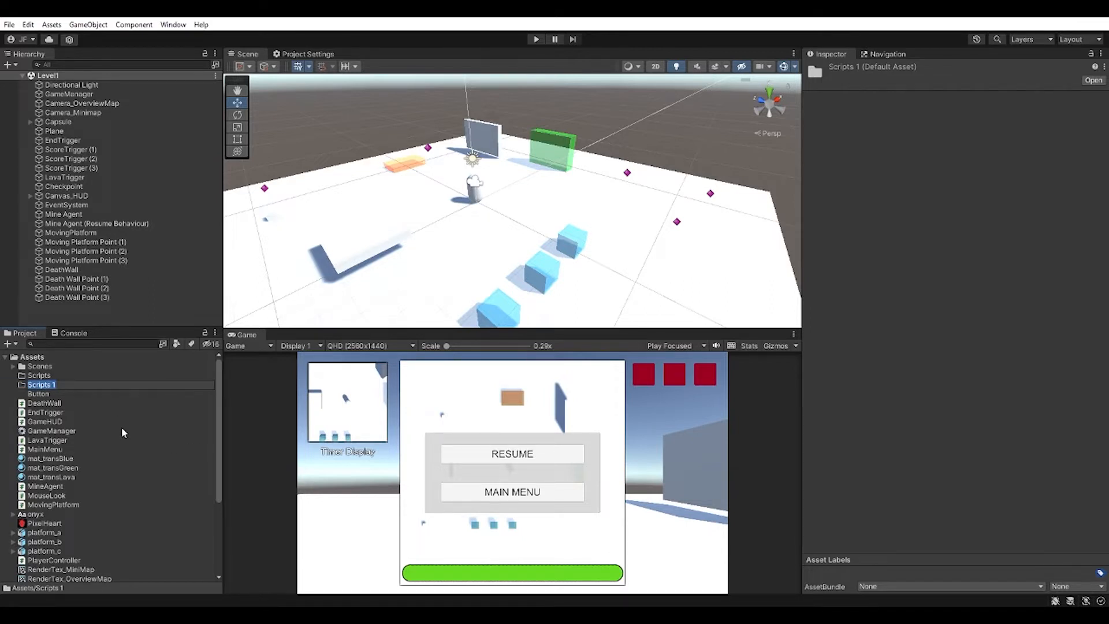
type("Materials")
key("Return")
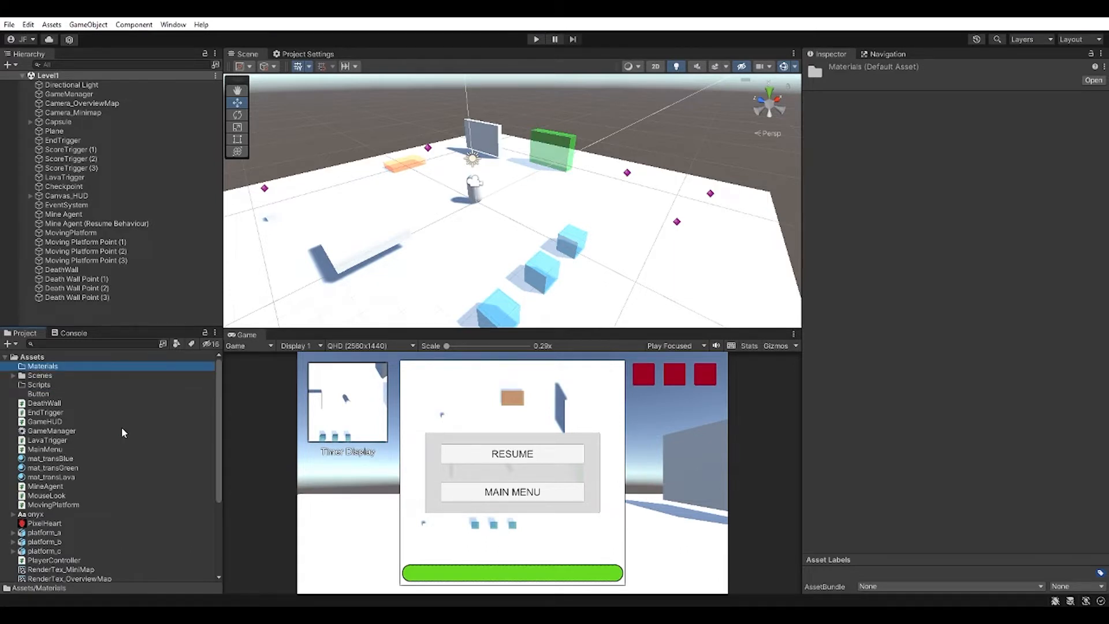
- Duplicate the Materials folder and rename the copy as Sprites
key("ctrl+d")
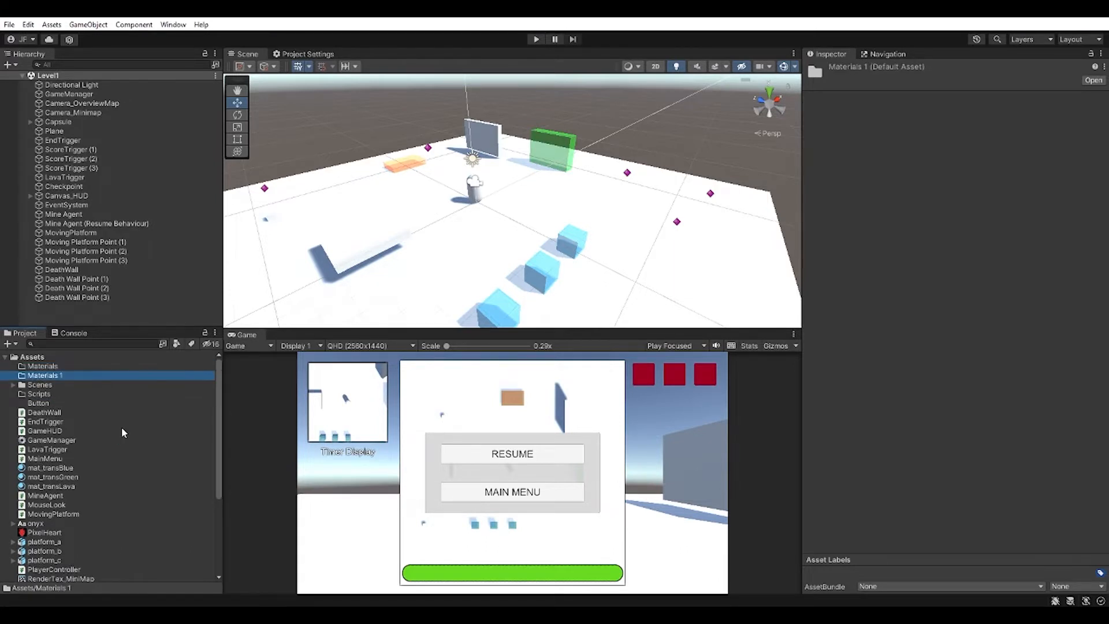
left_click(45, 375)
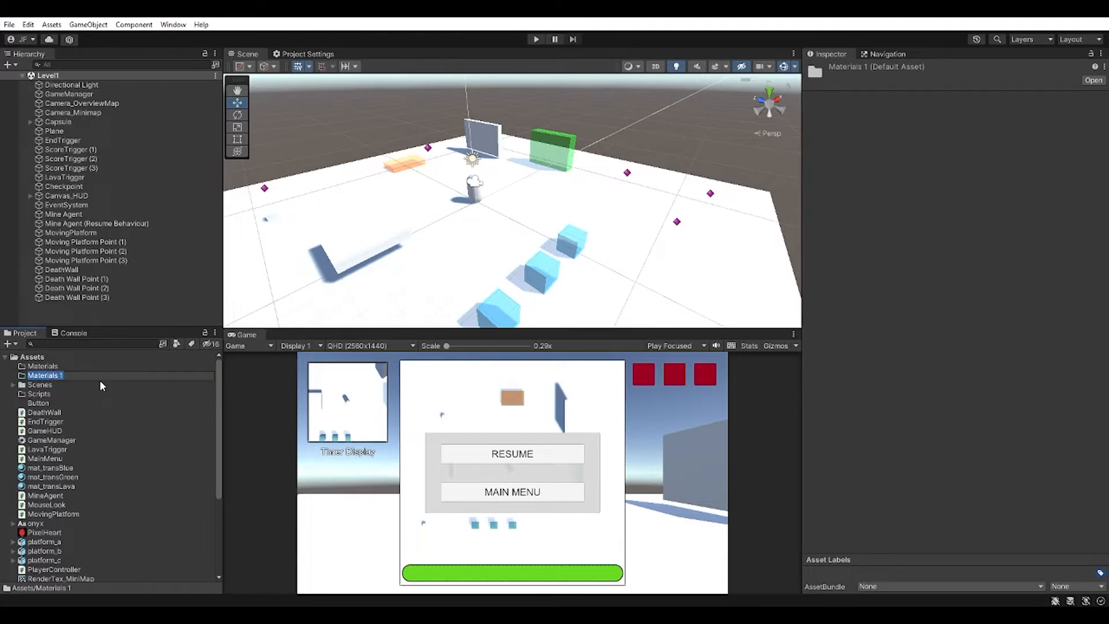
type("Sprites")
key("Return")
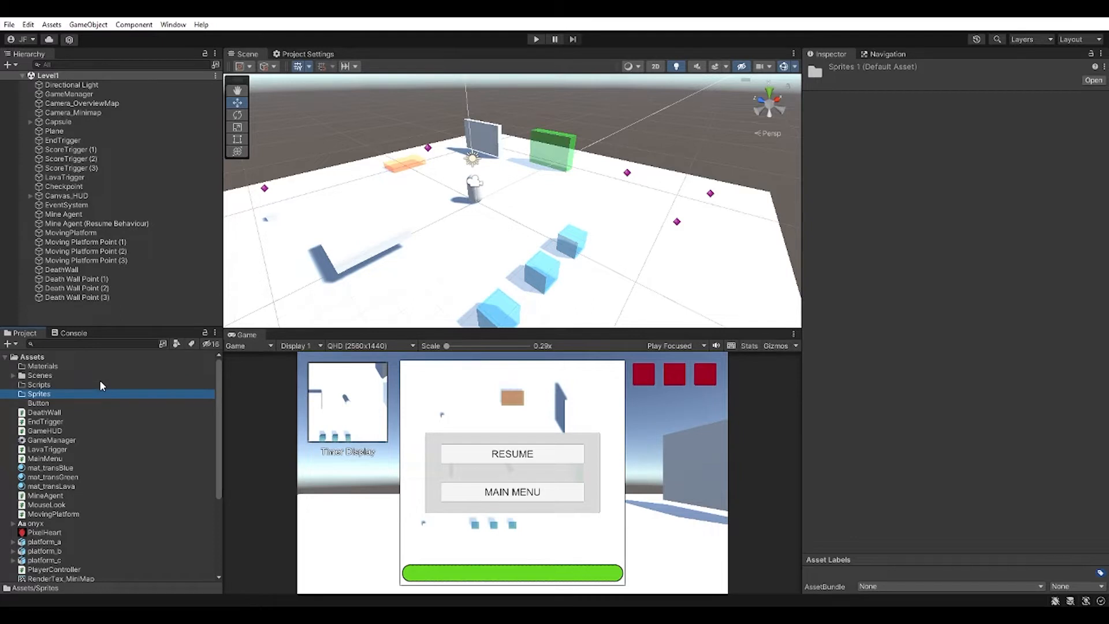
- Duplicate the Sprites folder and rename the copy as Textures
key("ctrl+d")
left_click(50, 402)
type("Textures")
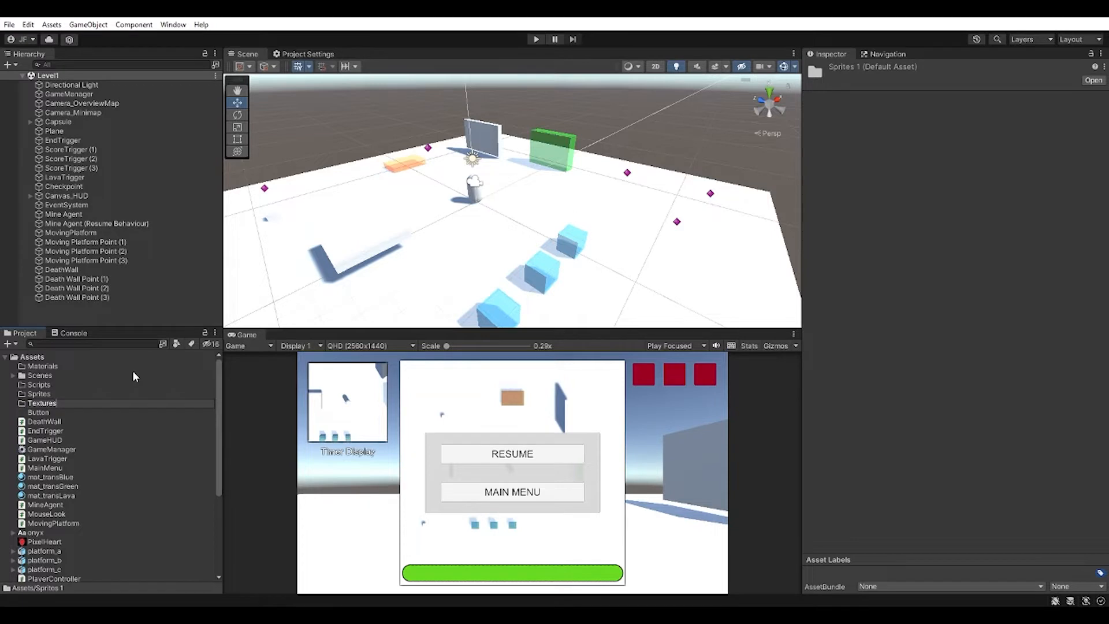
key("Return")
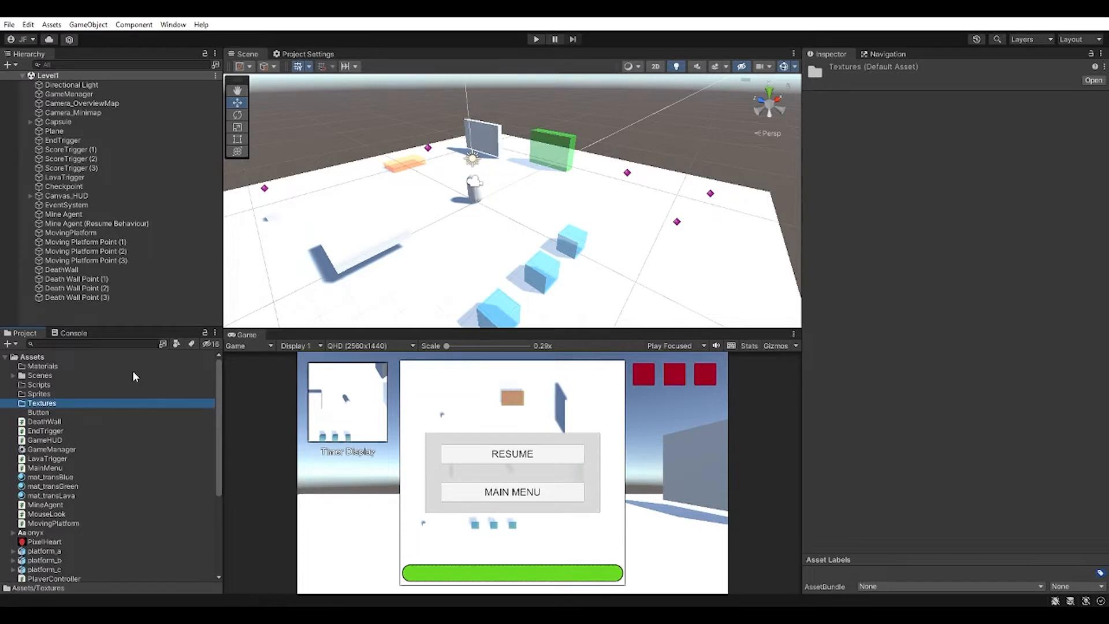
- Duplicate the Textures folder and rename the copy as 3D Models
key("ctrl+d")
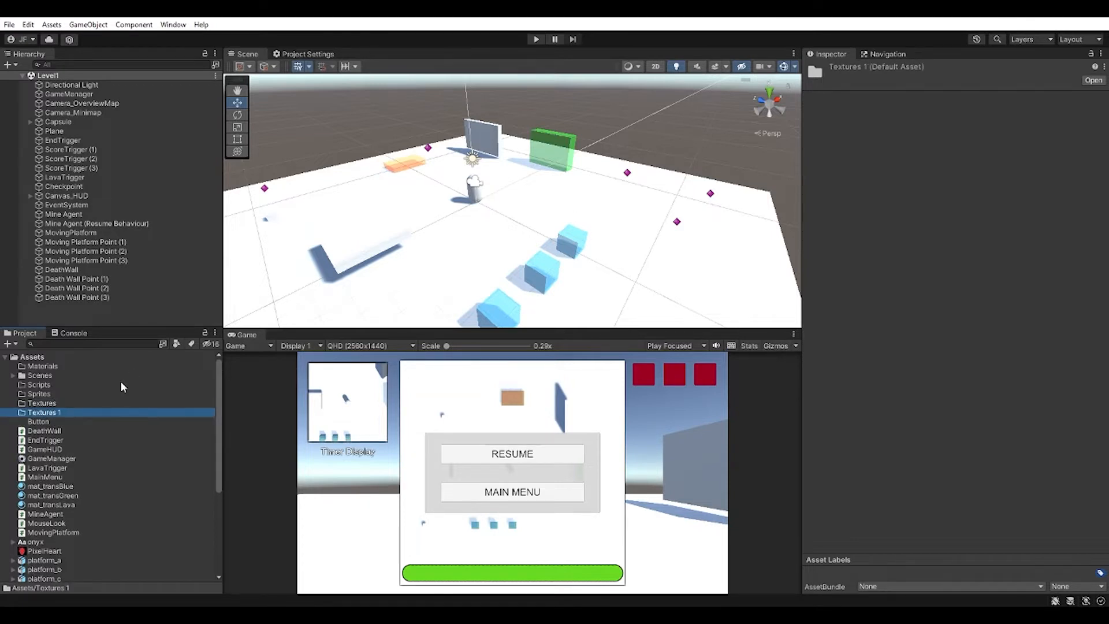
left_click(48, 414)
type("3D M")
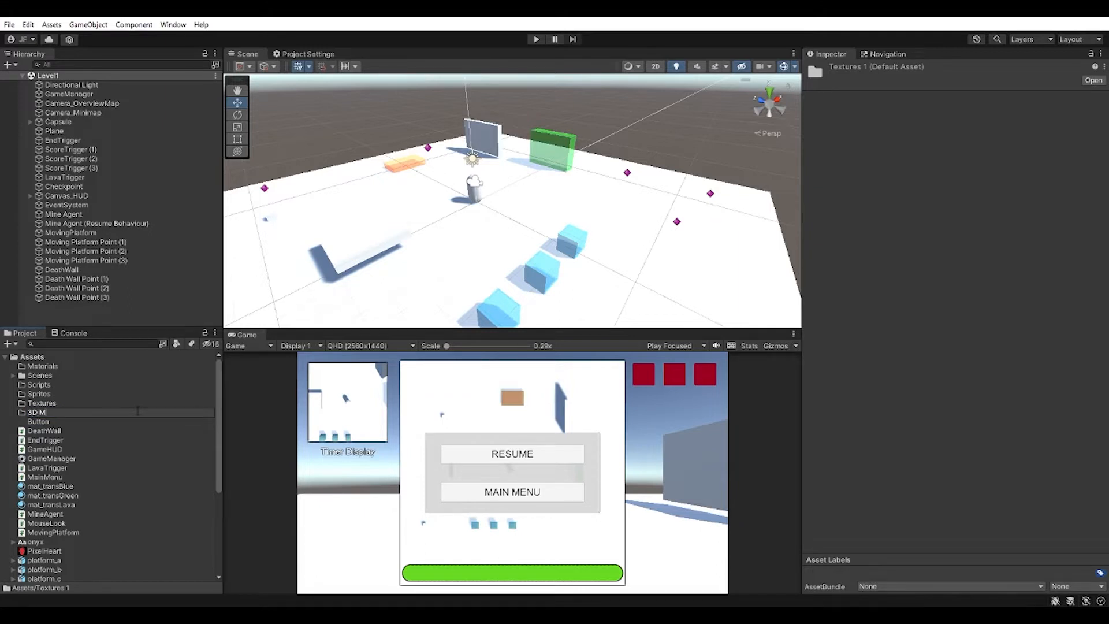
type("odels")
key("Return")
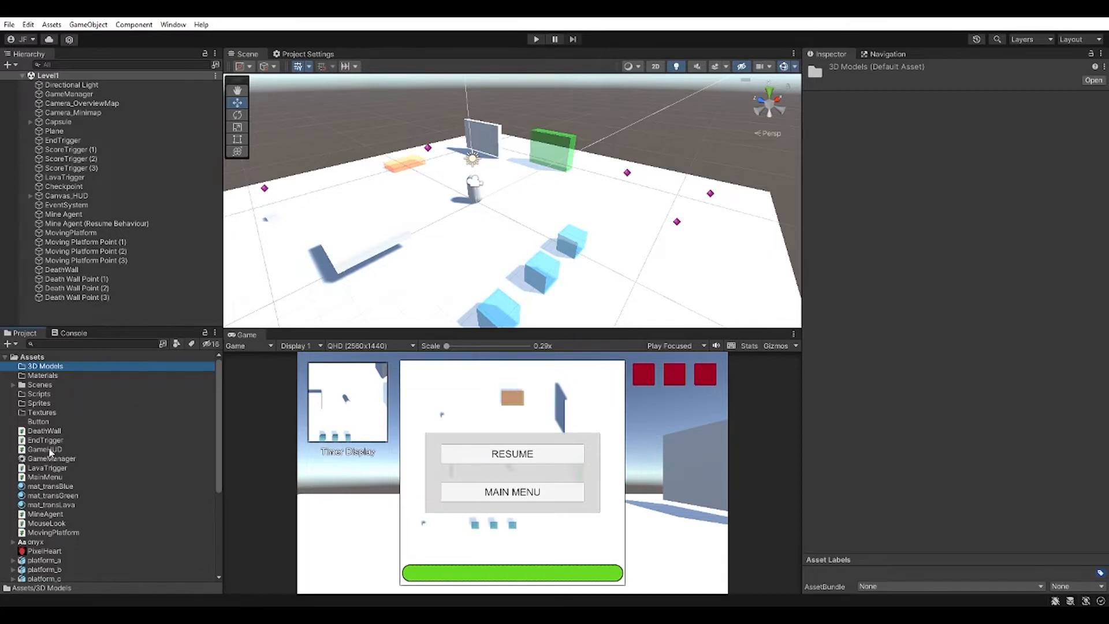
- Move all loose scripts in Assets, from DeathWall through TargetTracker and including GameManager, into the Scripts folder and collapse that folder
left_click(60, 436)
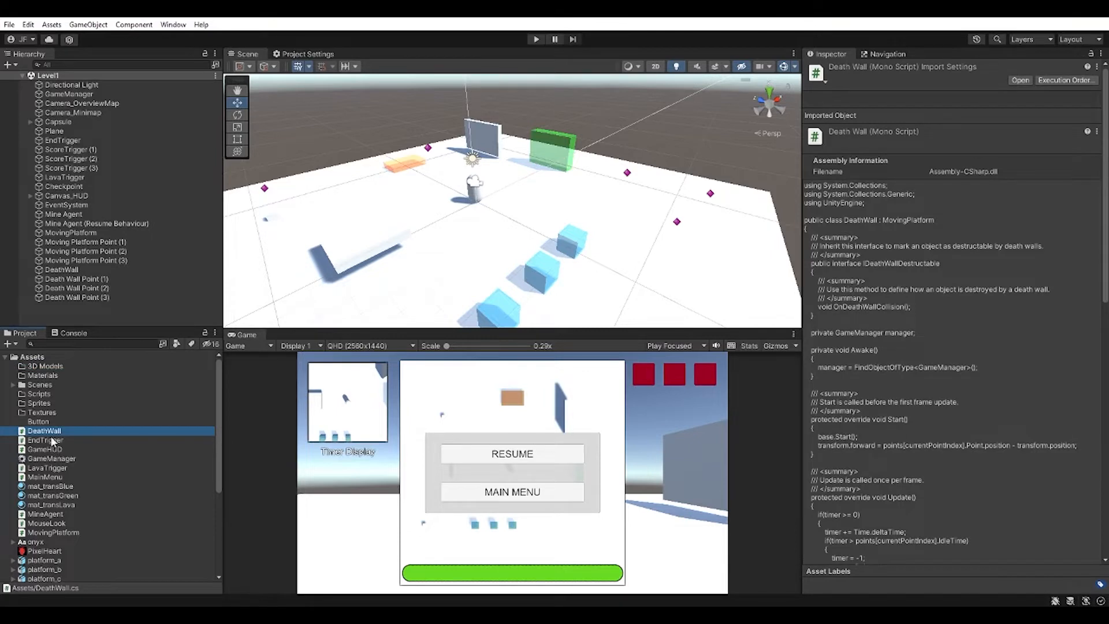
left_click(47, 443, "ctrl")
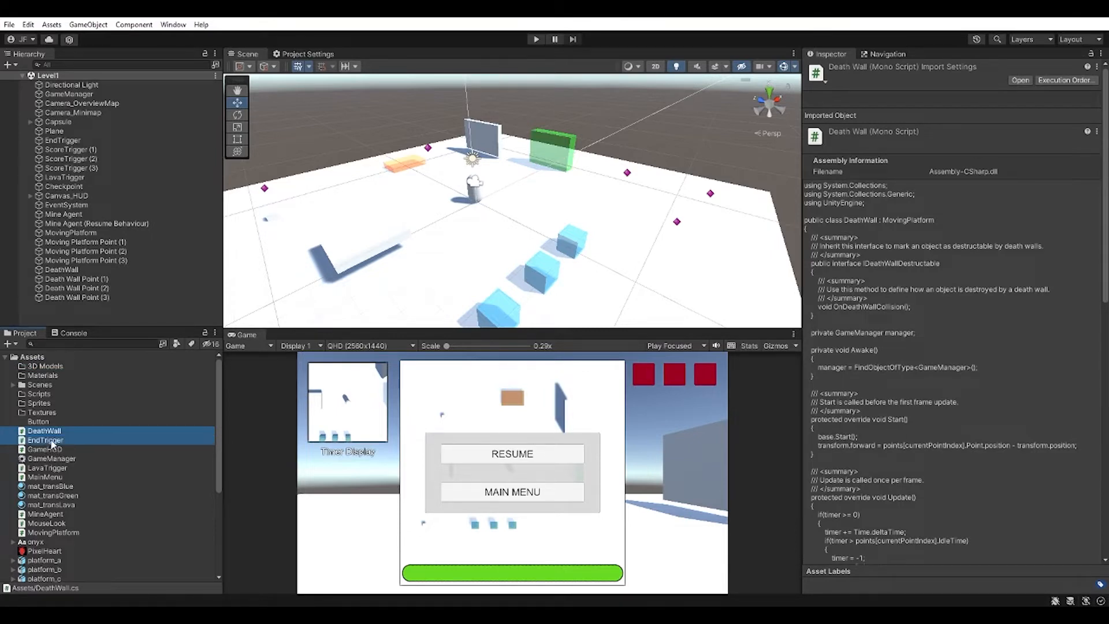
left_click(66, 449, "ctrl")
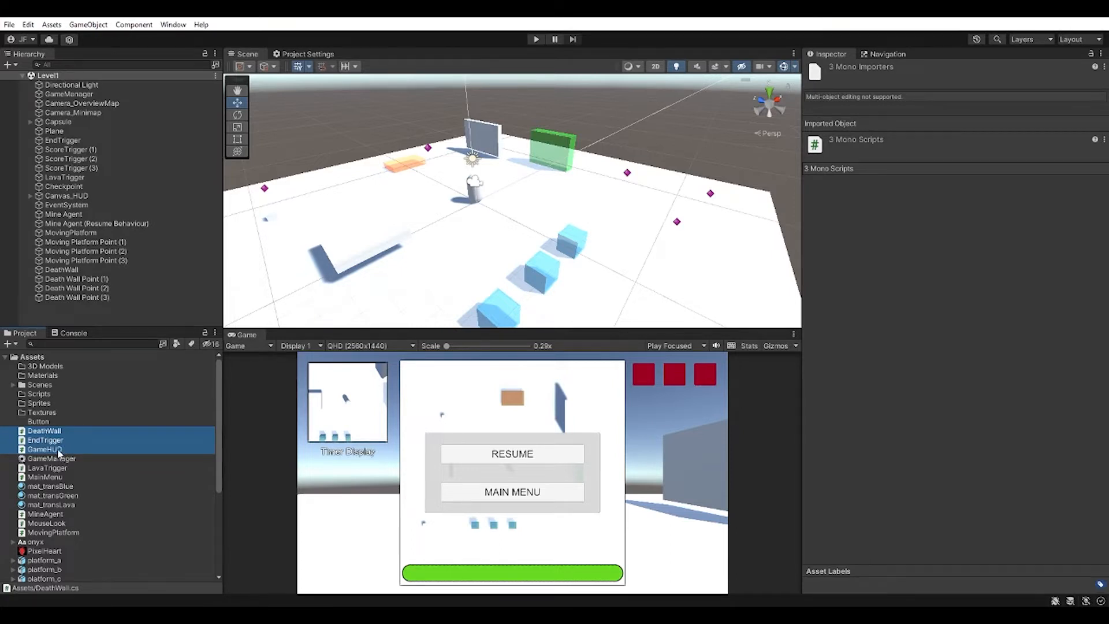
left_click(60, 460, "ctrl")
left_click(52, 469, "ctrl")
left_click(59, 475, "ctrl")
scroll(101, 462, "down", 3)
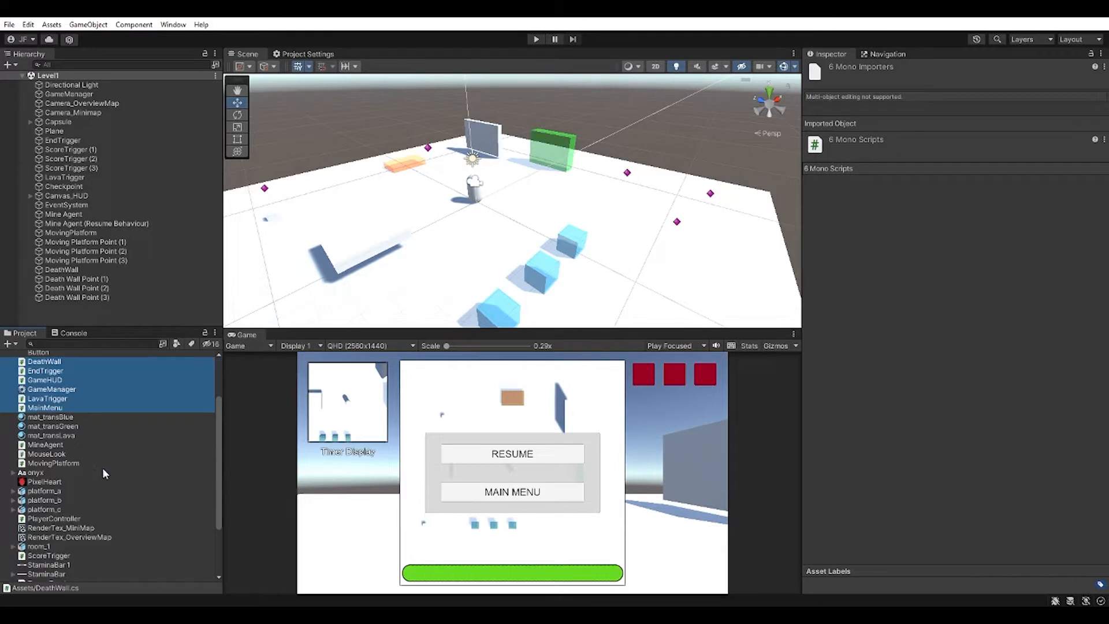
left_click(44, 446, "ctrl")
left_click(56, 455, "ctrl")
left_click(64, 463, "ctrl")
scroll(86, 465, "down", 3)
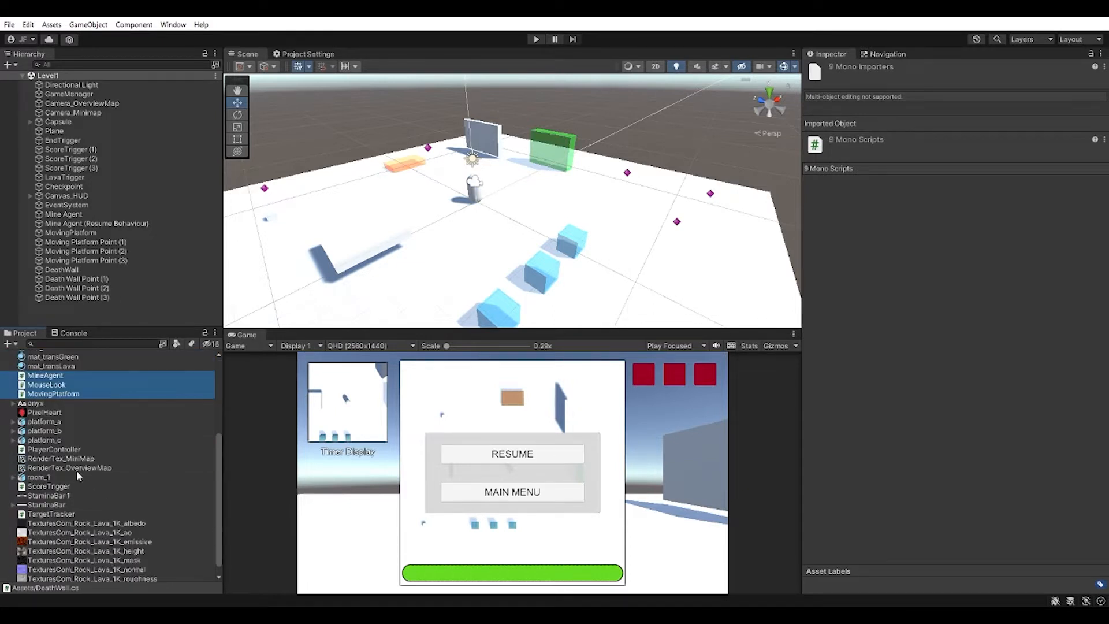
left_click(56, 450, "ctrl")
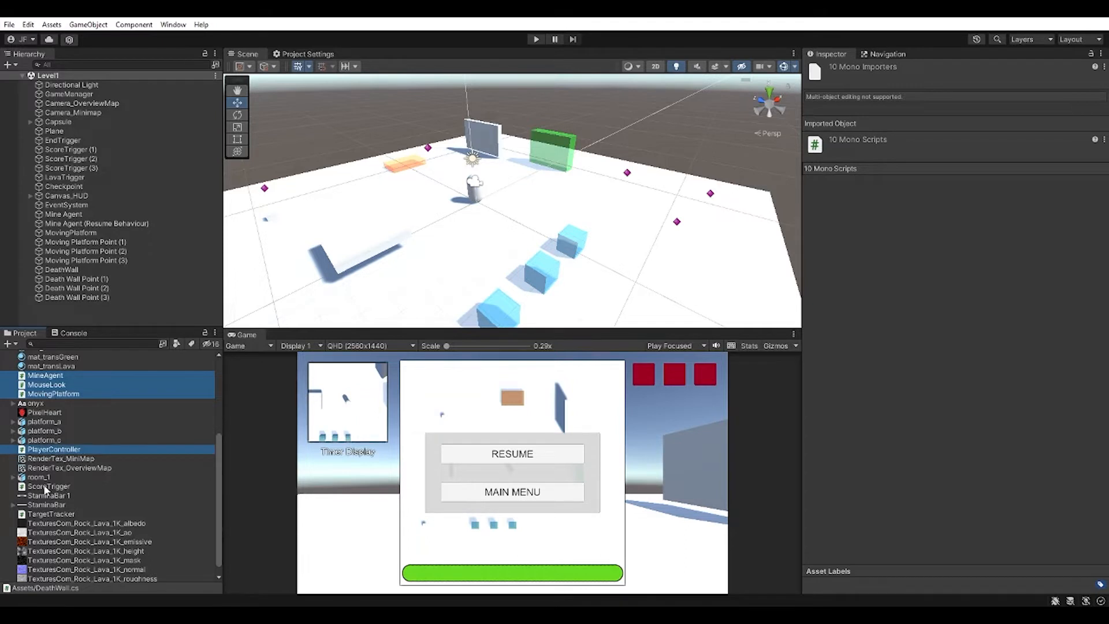
left_click(64, 487, "ctrl")
left_click(52, 513, "ctrl")
scroll(58, 514, "down", 1)
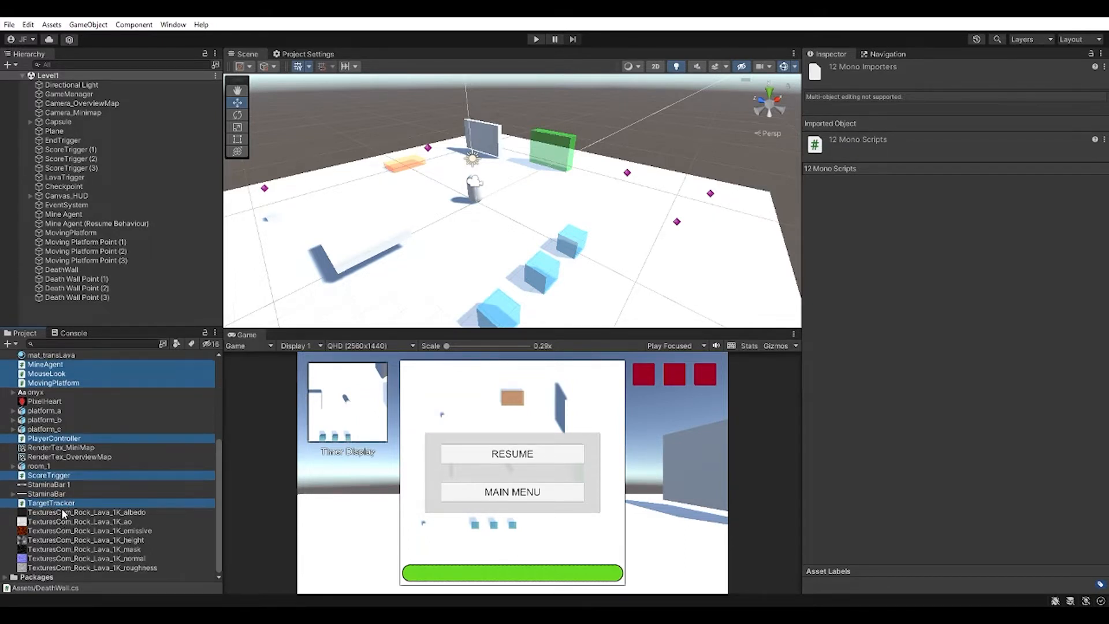
scroll(64, 514, "up", 5)
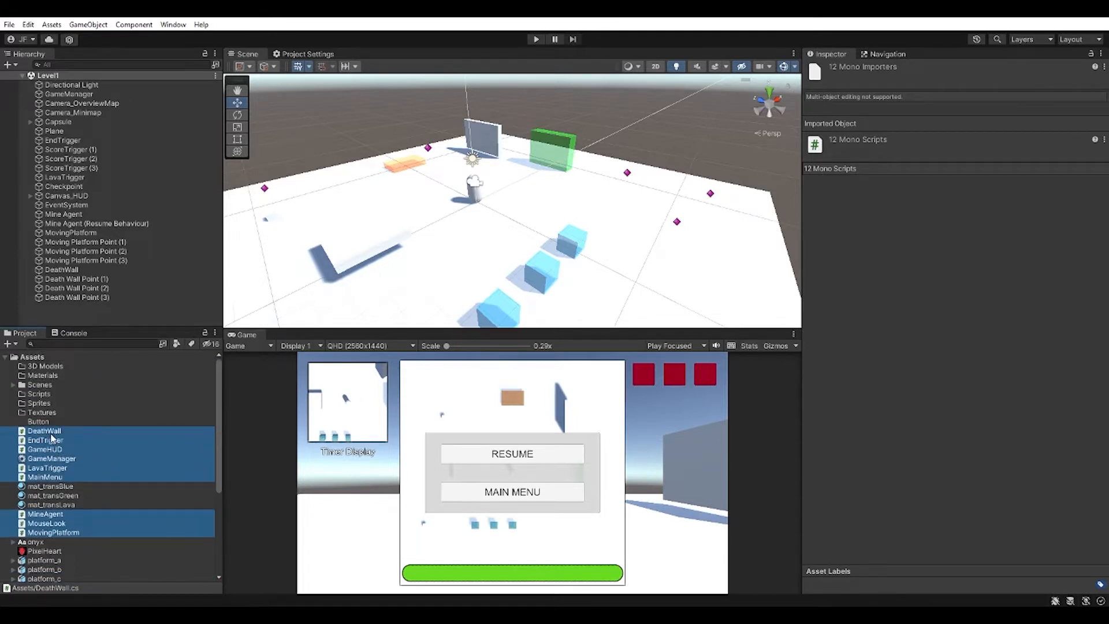
left_click_drag(57, 433, 67, 399)
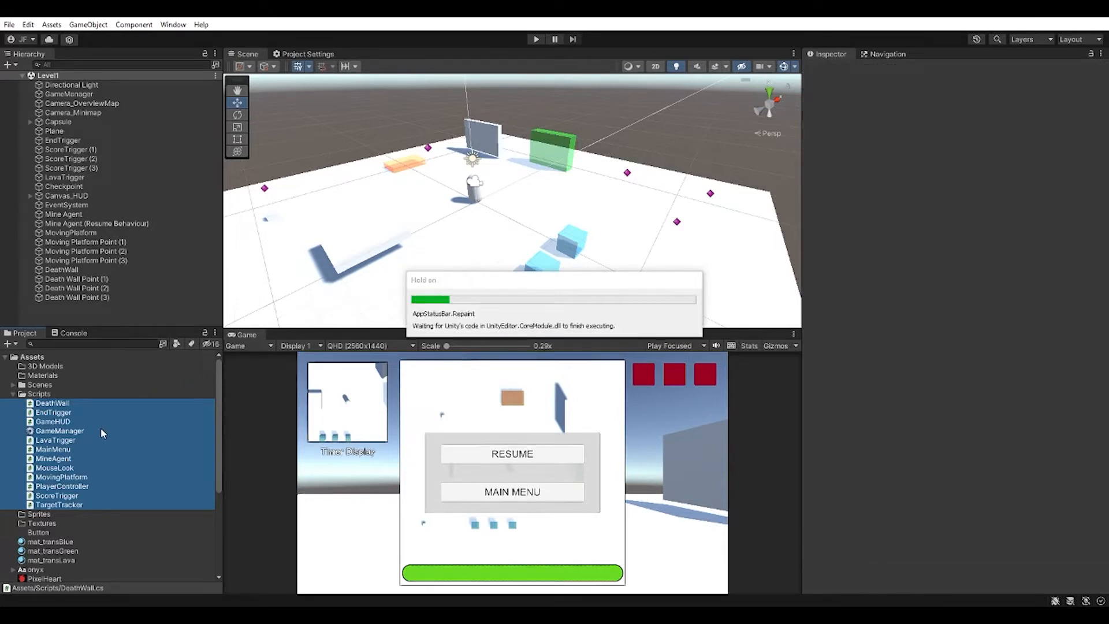
left_click(13, 394)
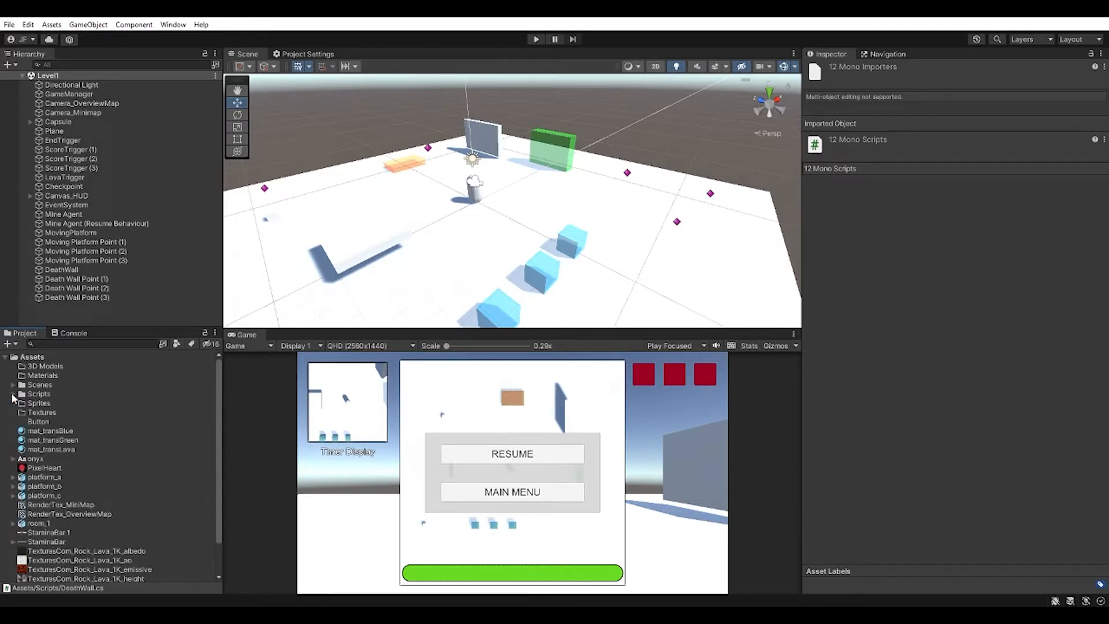
- Move the mat_transBlue, mat_transGreen and mat_transLava materials into the Materials folder
left_click(42, 432)
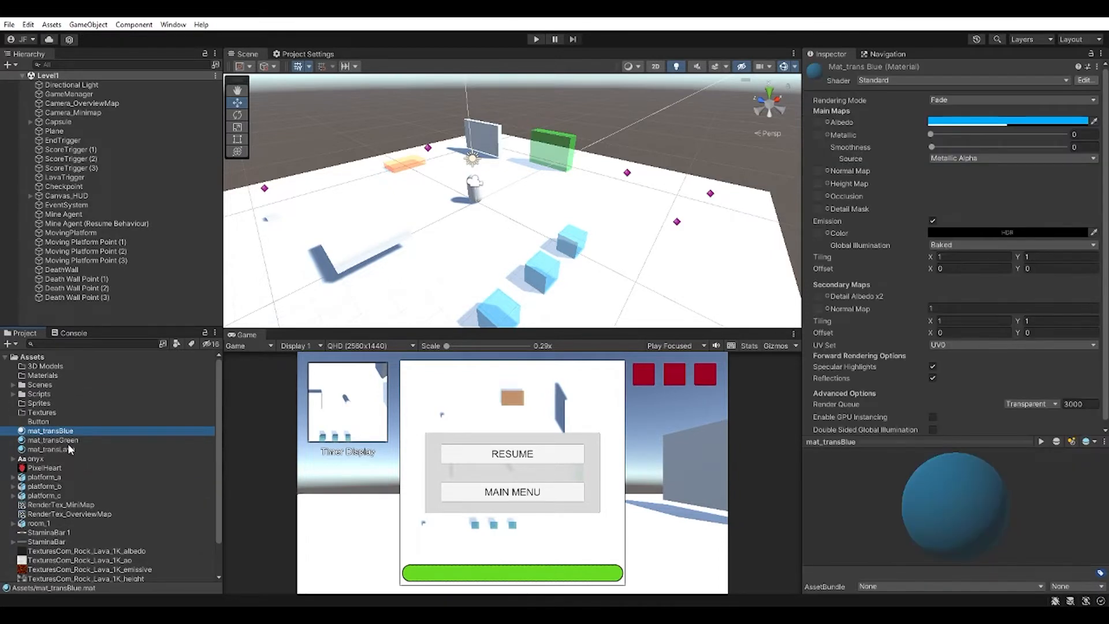
left_click(63, 441, "ctrl")
left_click(65, 449, "ctrl")
left_click_drag(68, 434, 64, 375)
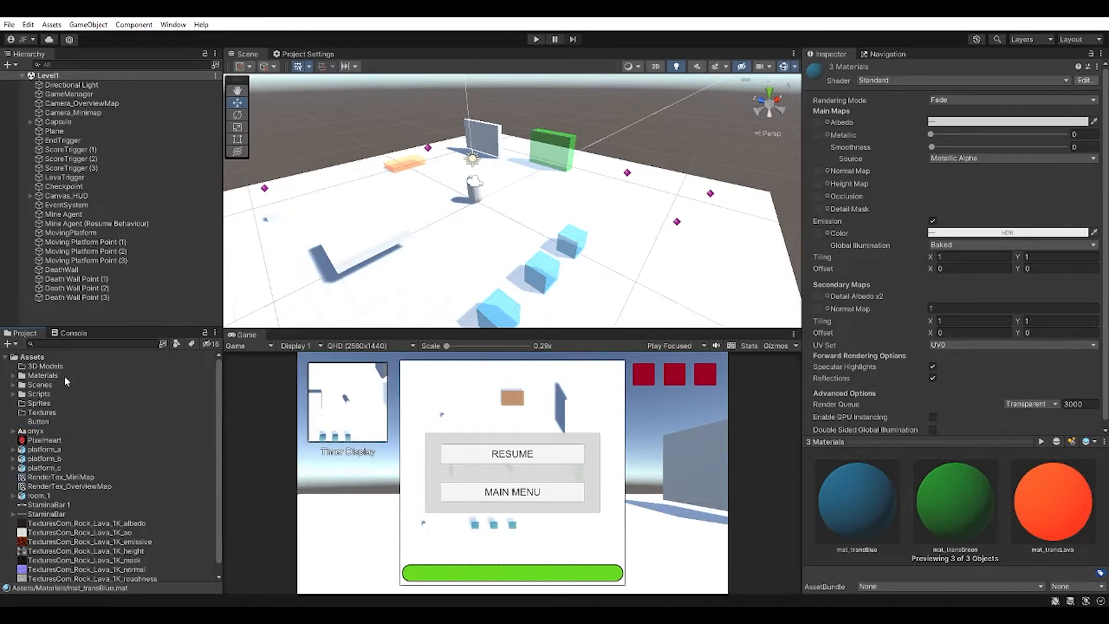
- Move the platform_a, platform_b, platform_c and room_1 models into the 3D Models folder
left_click(58, 449)
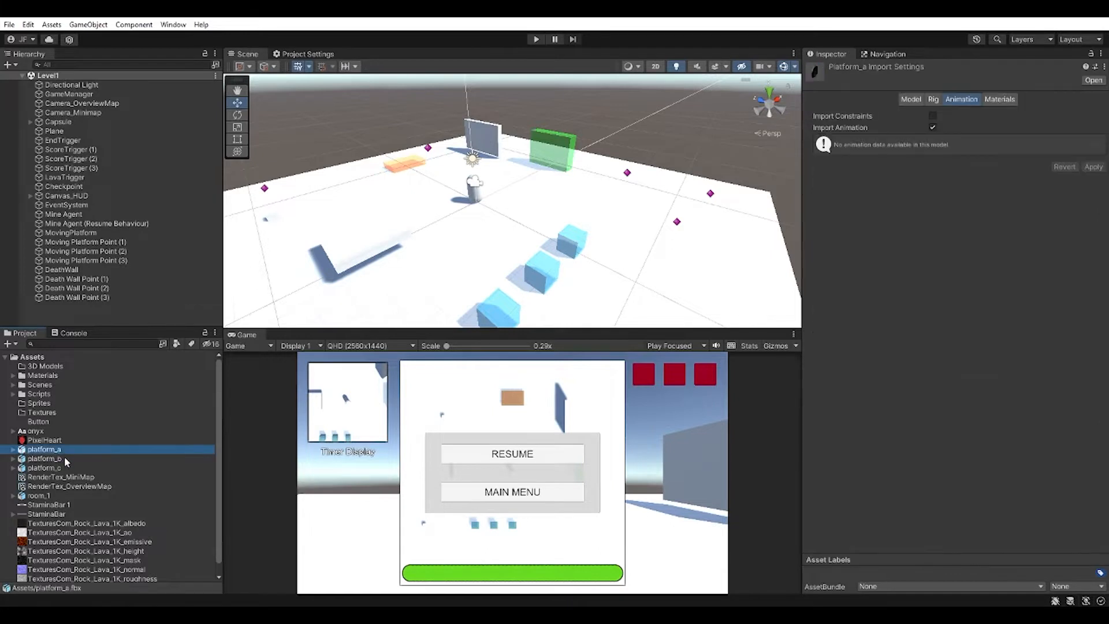
left_click(64, 460, "shift")
left_click(65, 468, "shift")
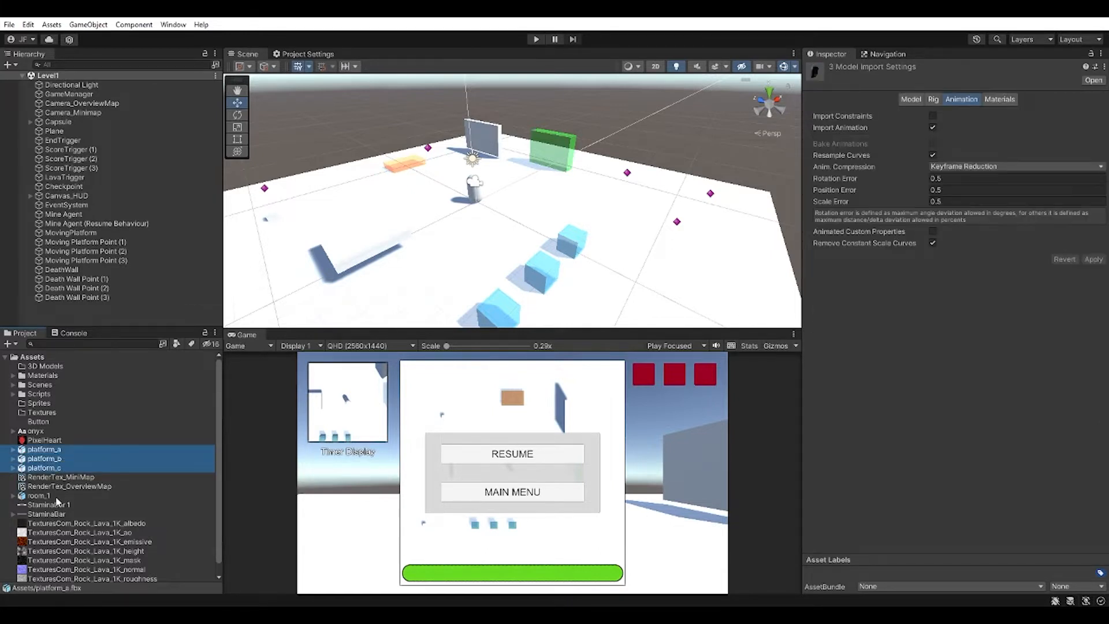
left_click(49, 496, "ctrl")
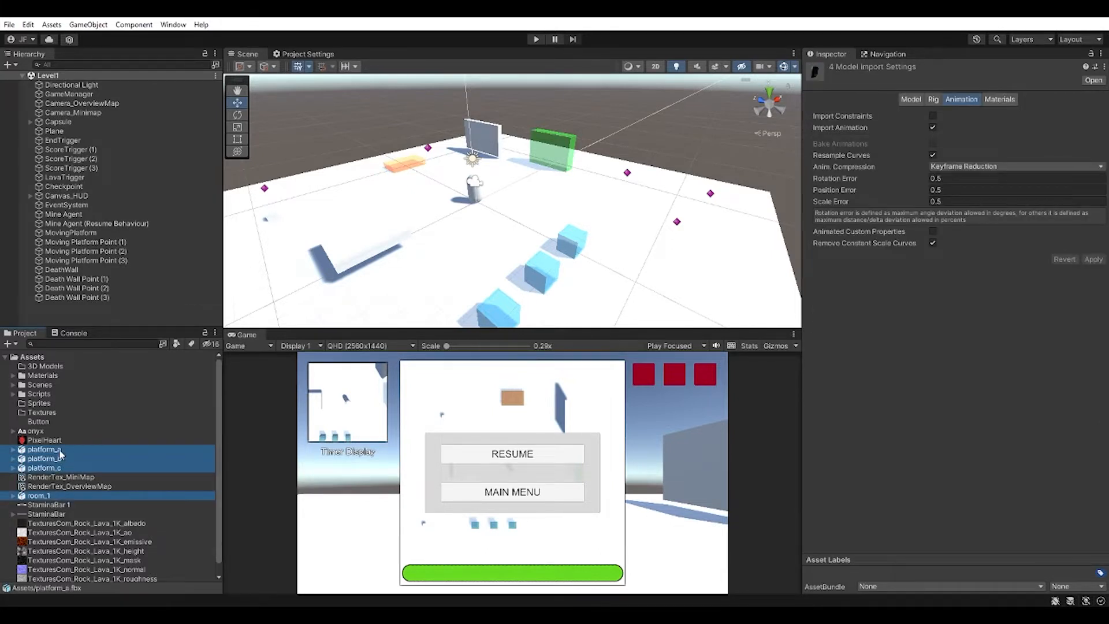
left_click_drag(63, 442, 64, 371)
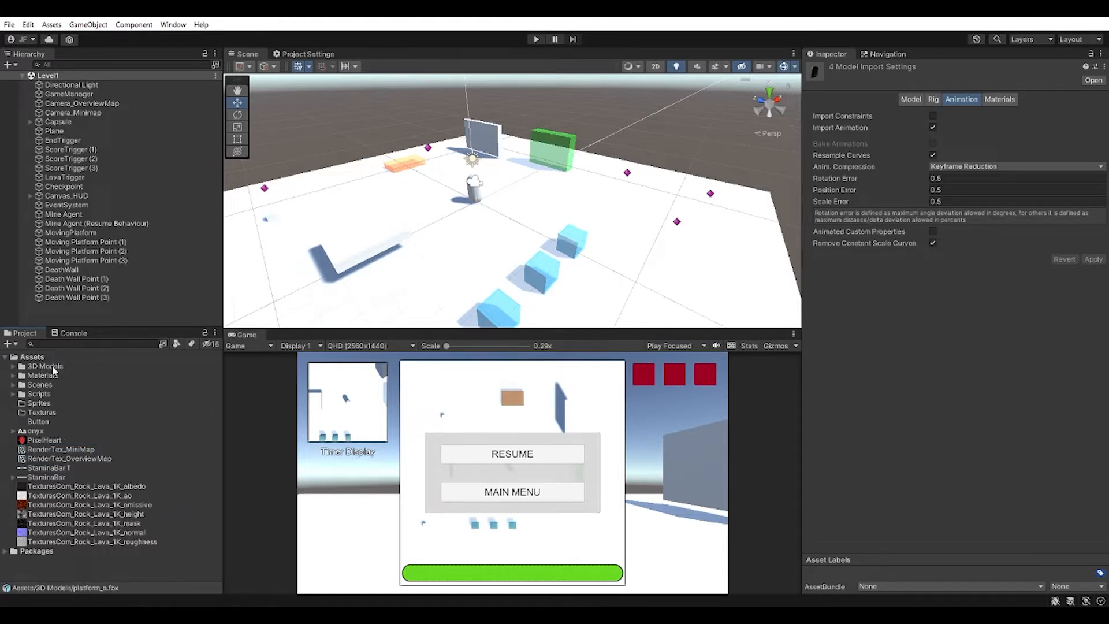
- Move the Button, PixelHeart, StaminaBar 1 and StaminaBar images into the Sprites folder
left_click(47, 422)
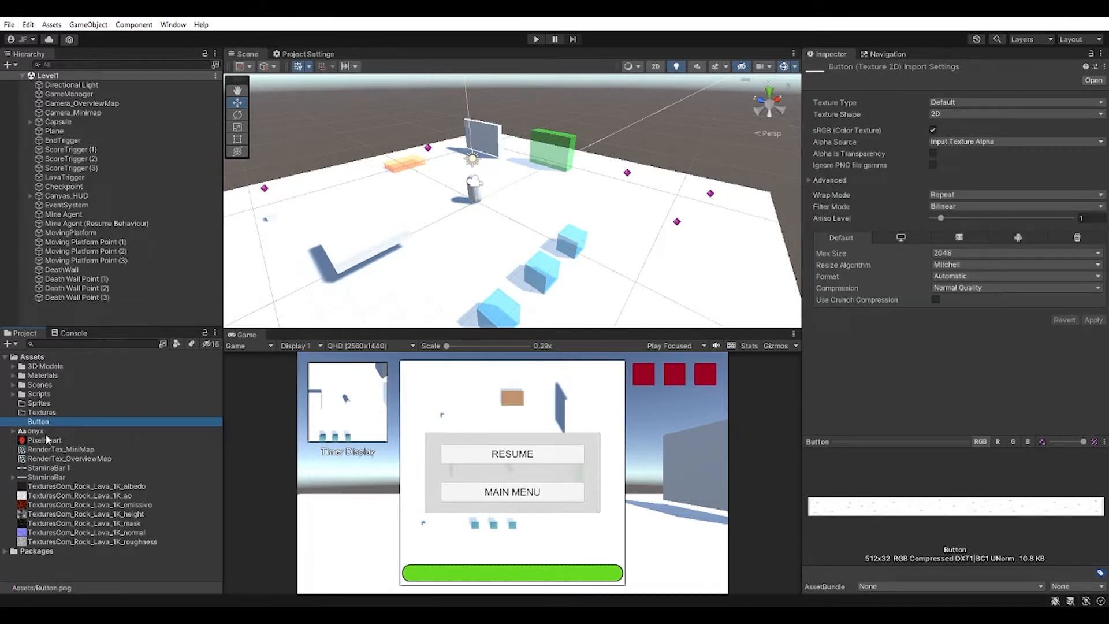
left_click(47, 441, "ctrl")
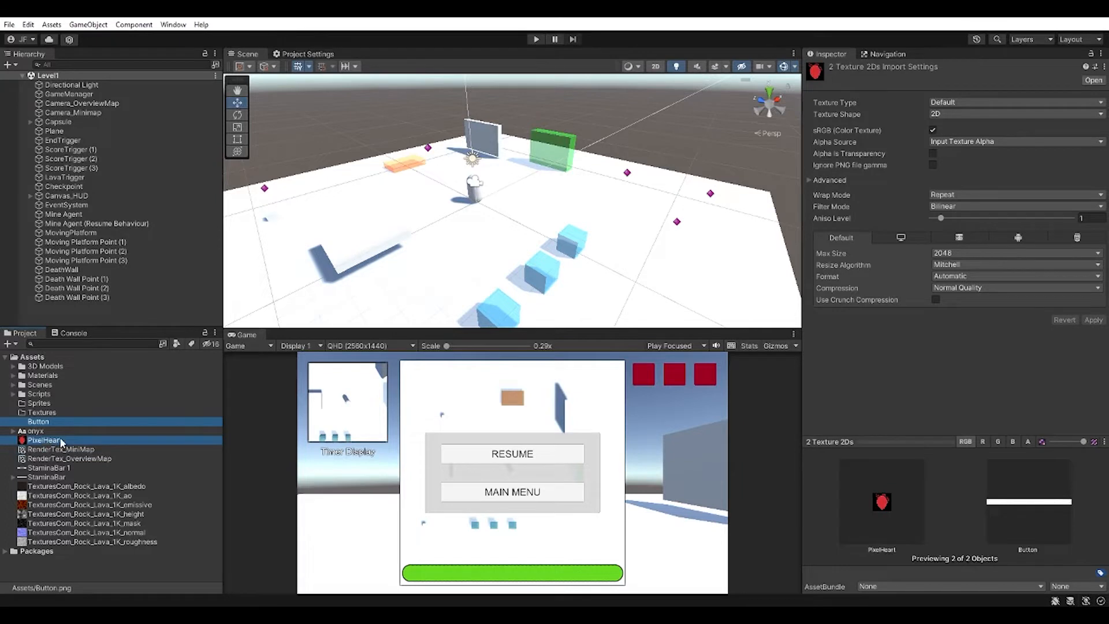
left_click(54, 467, "ctrl")
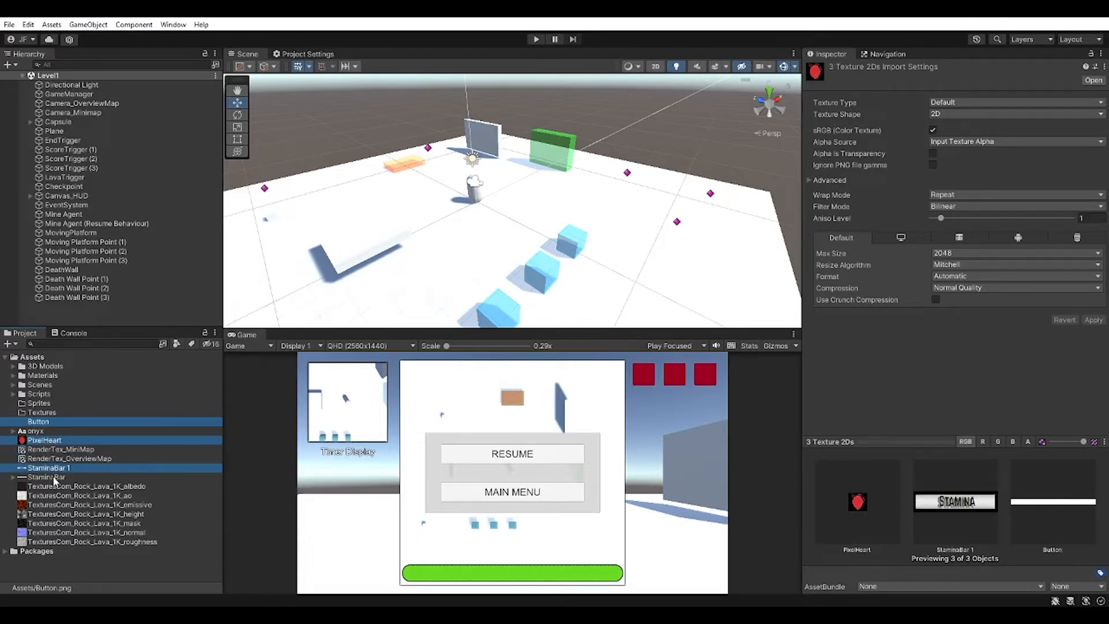
left_click(52, 478, "ctrl")
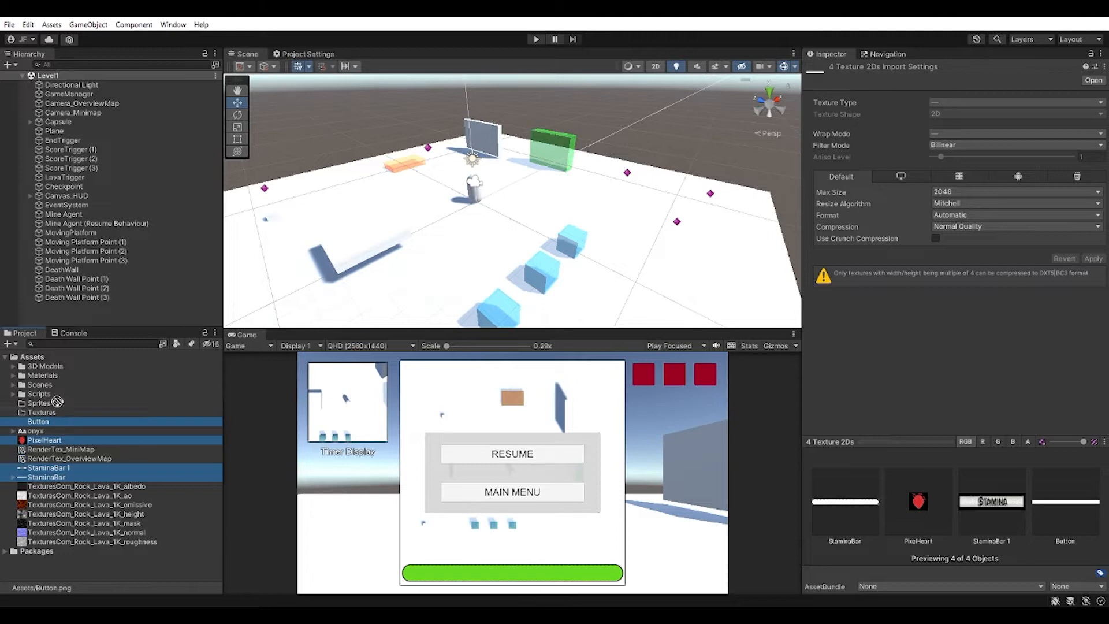
left_click_drag(60, 408, 60, 409)
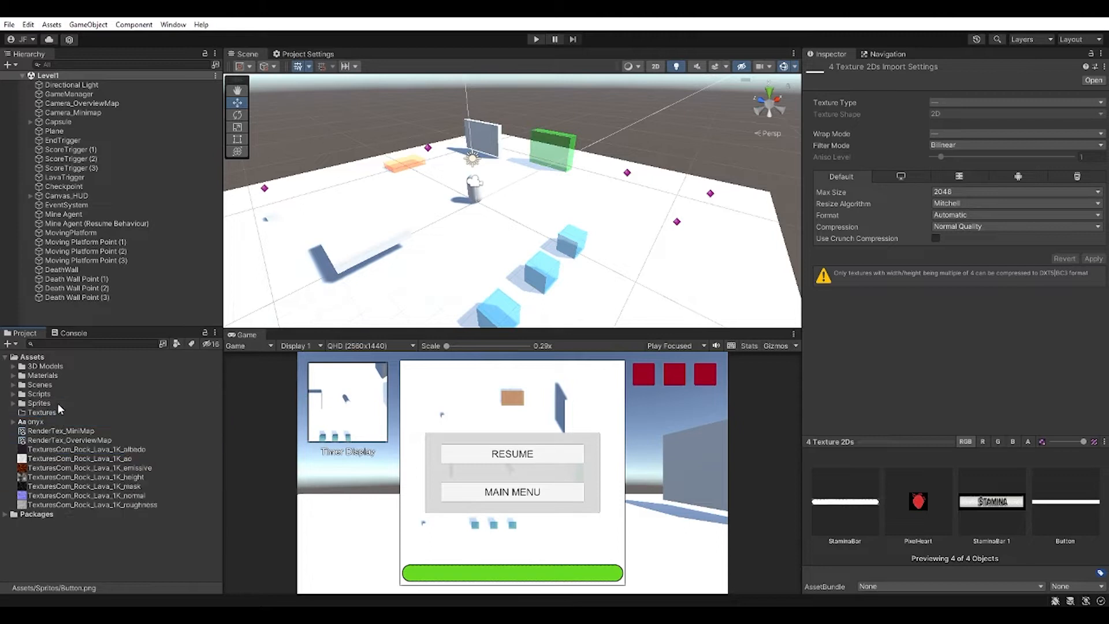
- Move all the TexturesCom_Rock_Lava_1K textures, from albedo to roughness, into the Textures folder
left_click(54, 448)
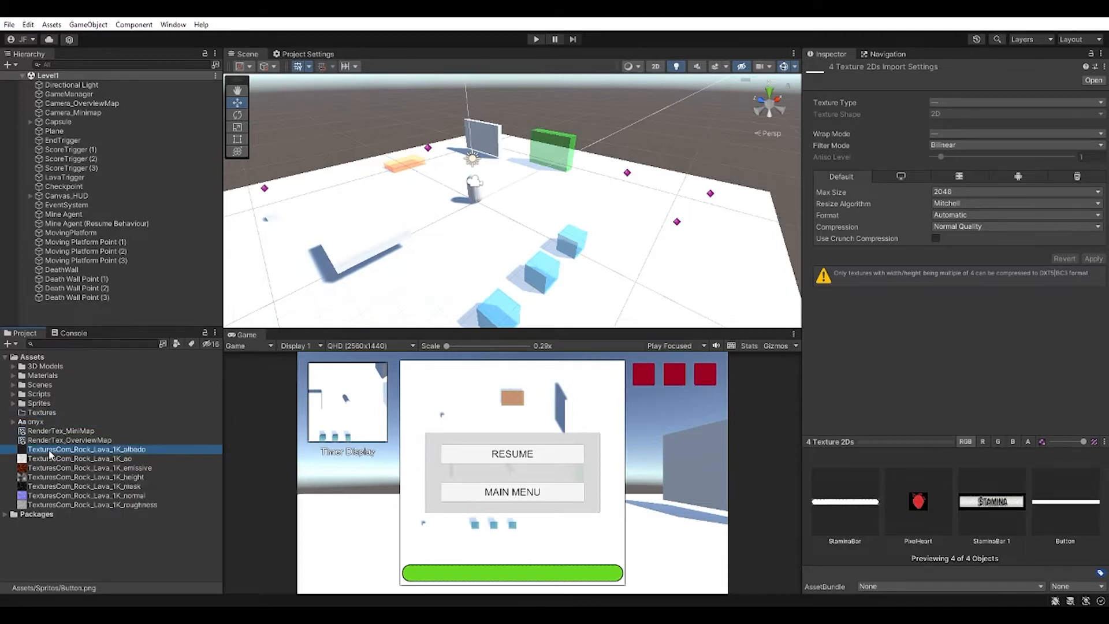
left_click(71, 504, "shift")
left_click_drag(66, 456, 64, 411)
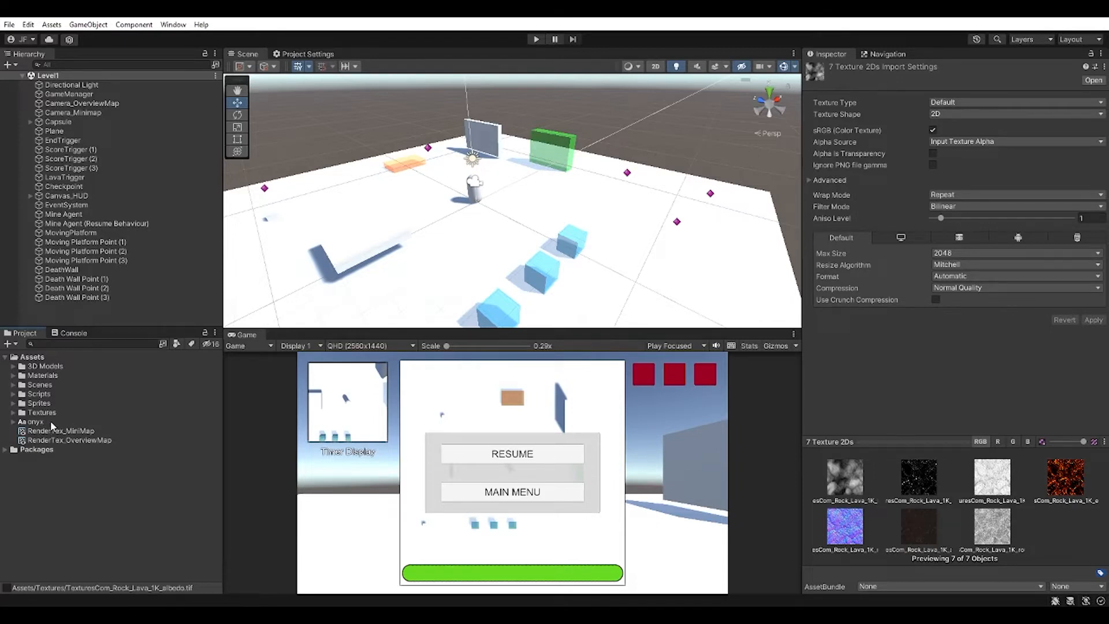
- Move the RenderTex_MiniMap and RenderTex_OverviewMap render textures into the Materials folder
left_click(65, 431)
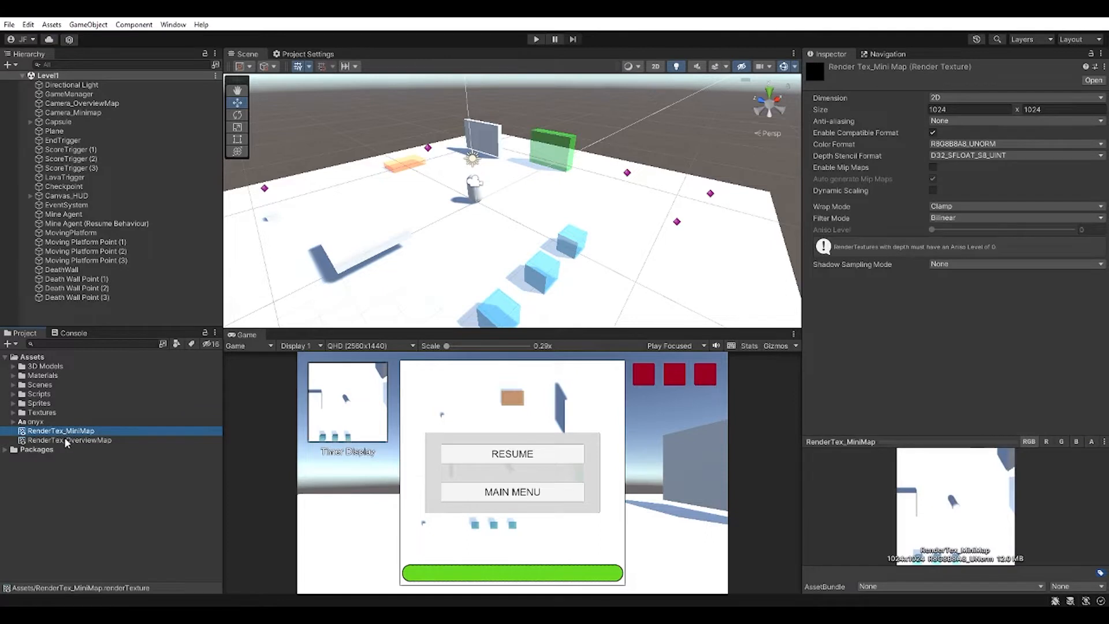
left_click(70, 440, "shift")
left_click_drag(70, 439, 71, 380)
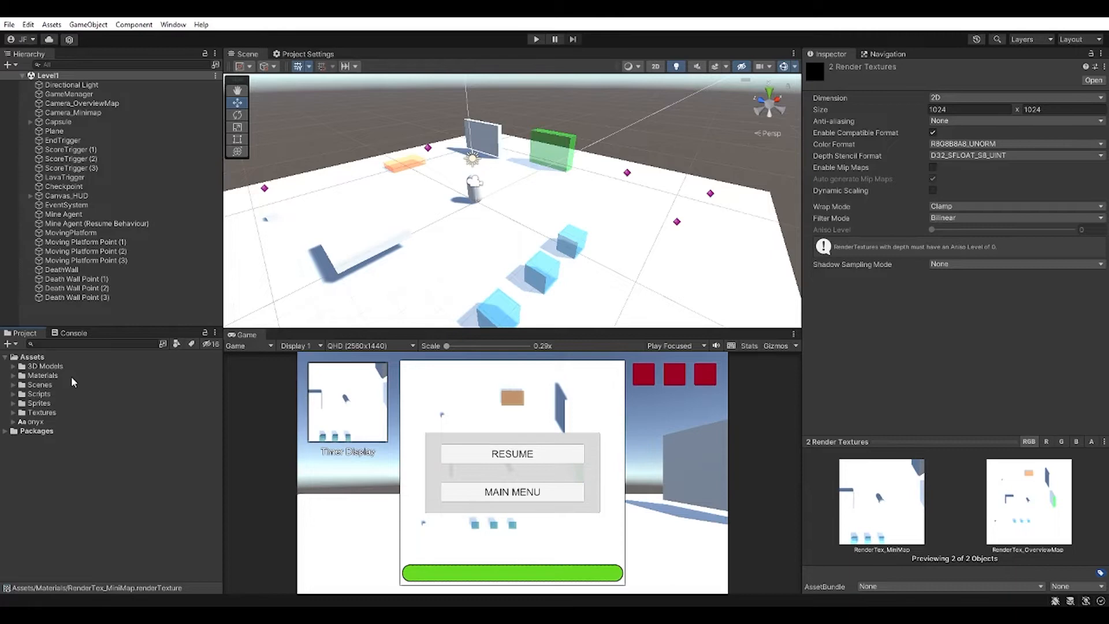
- Rename the Capsule object in the Level1 scene as Player
left_click(101, 122)
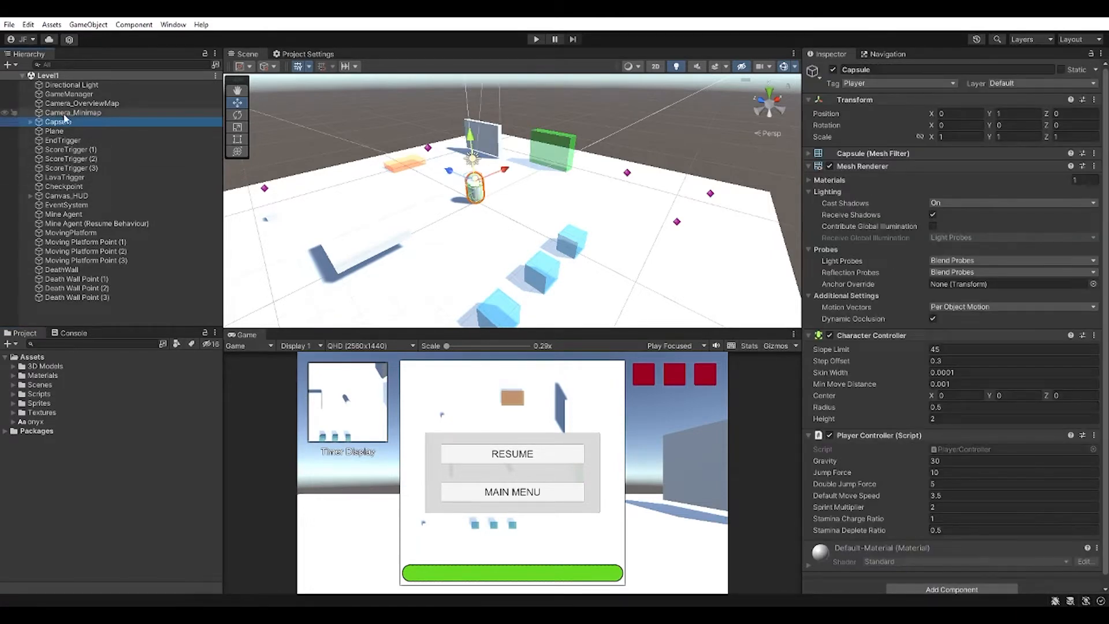
left_click(900, 70)
type("Player")
key("Return")
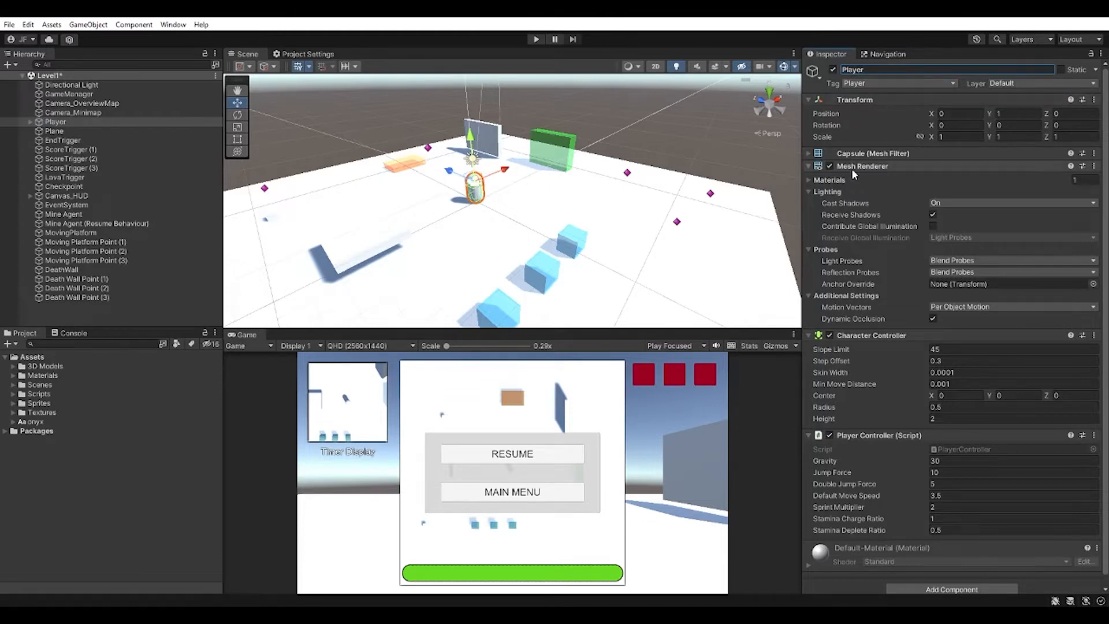
scroll(860, 156, "down", 1)
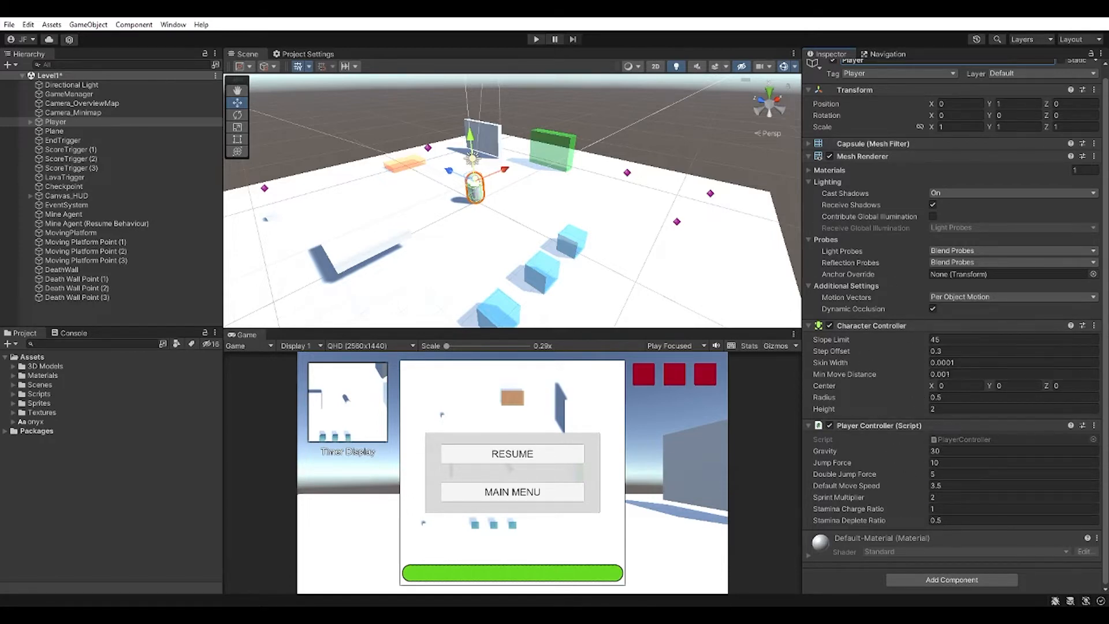
left_click(966, 374)
key("Return")
- Create a prefab from the scene's Player object in the project's Assets folder
left_click(85, 123)
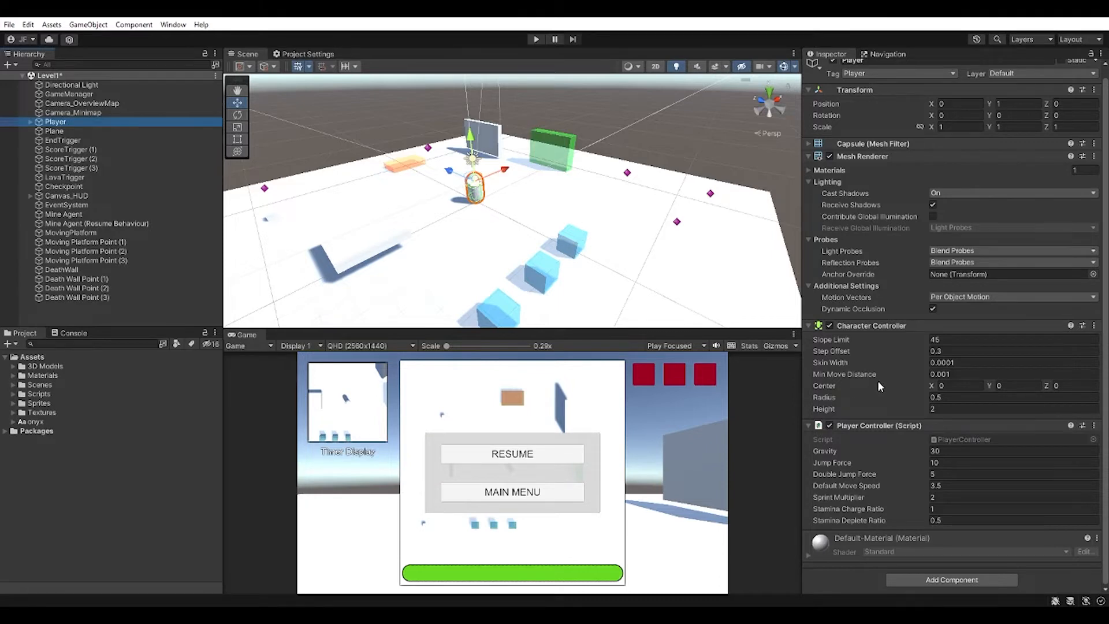
left_click_drag(58, 123, 55, 365)
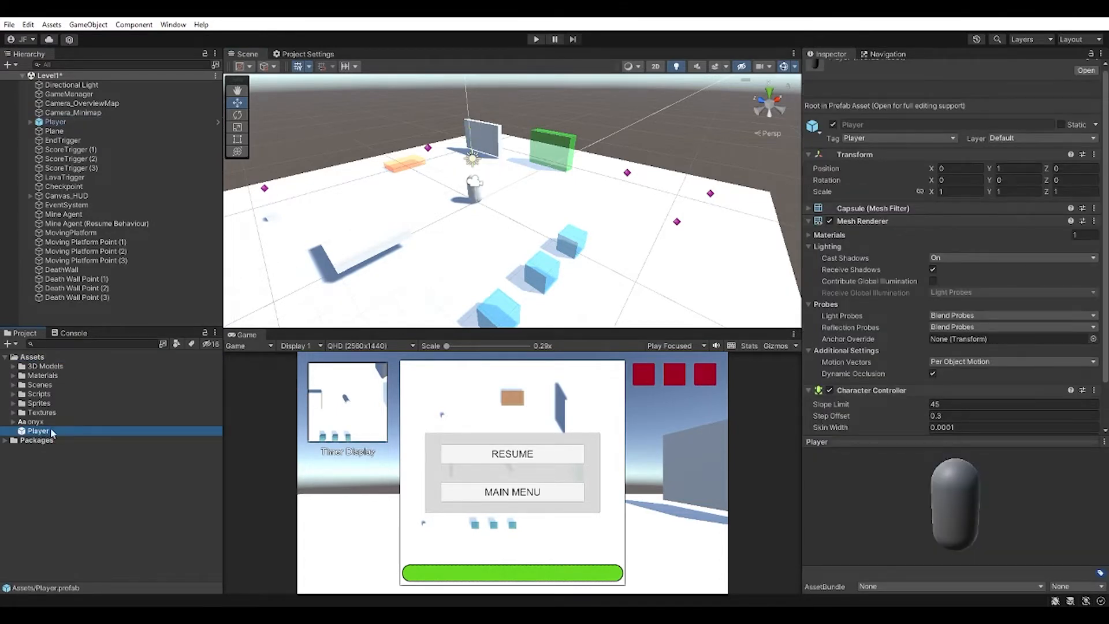
- Create a folder named Prefabs in Assets and move the Player prefab into it
left_click(11, 343)
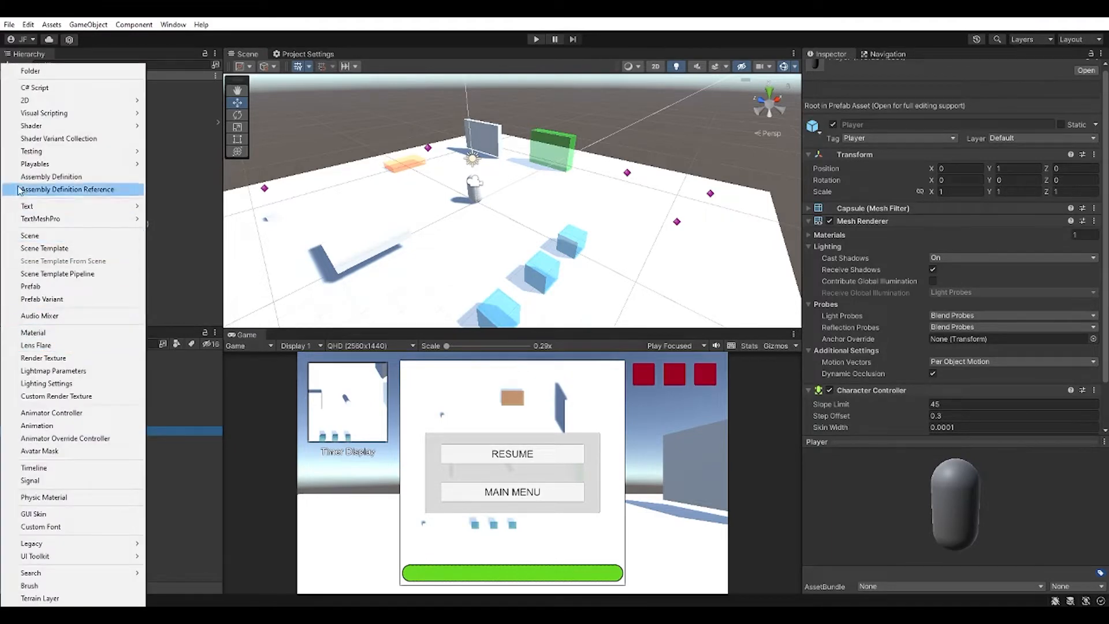
left_click(32, 71)
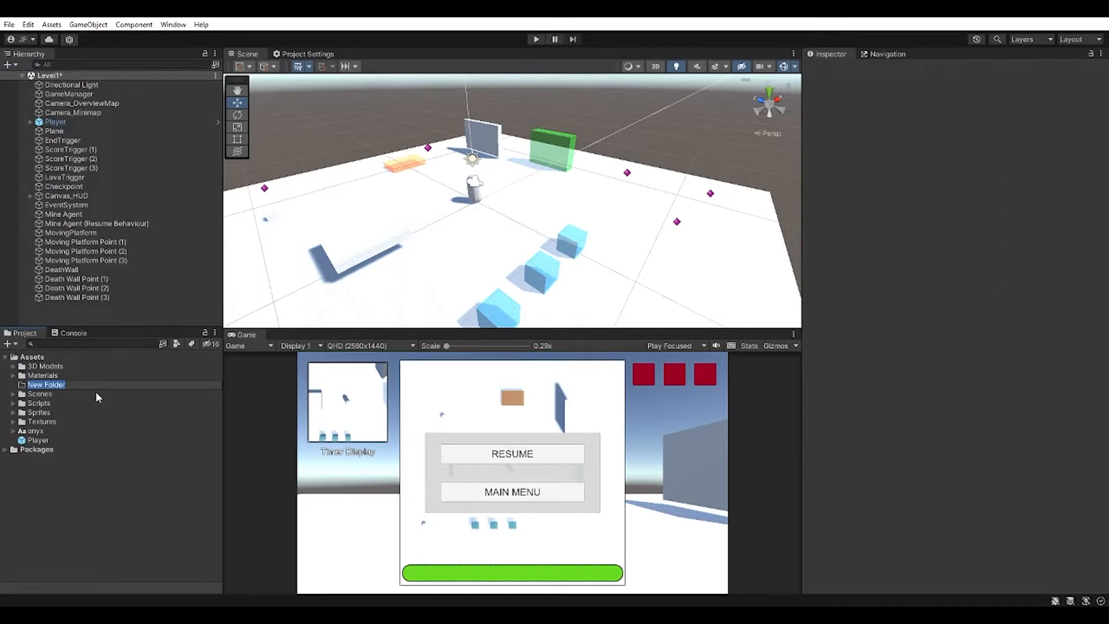
type("Prefabs")
key("Return")
left_click_drag(46, 442, 54, 388)
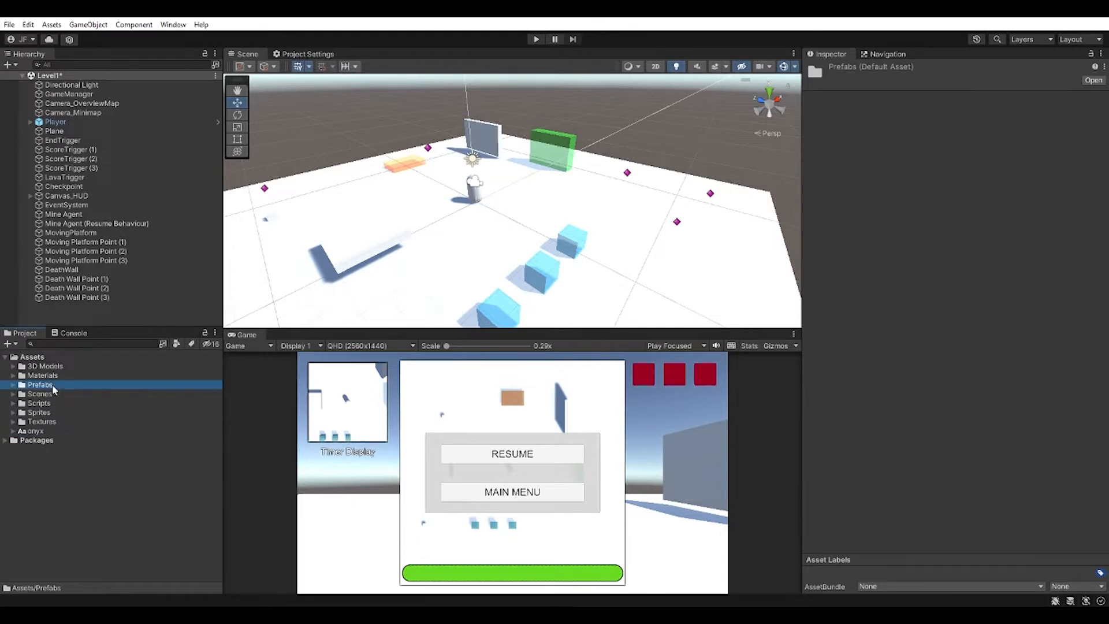
- Expand the Prefabs folder and review the Player prefab's components, including its Character Controller and Player Controller script settings
left_click(13, 384)
left_click(55, 395)
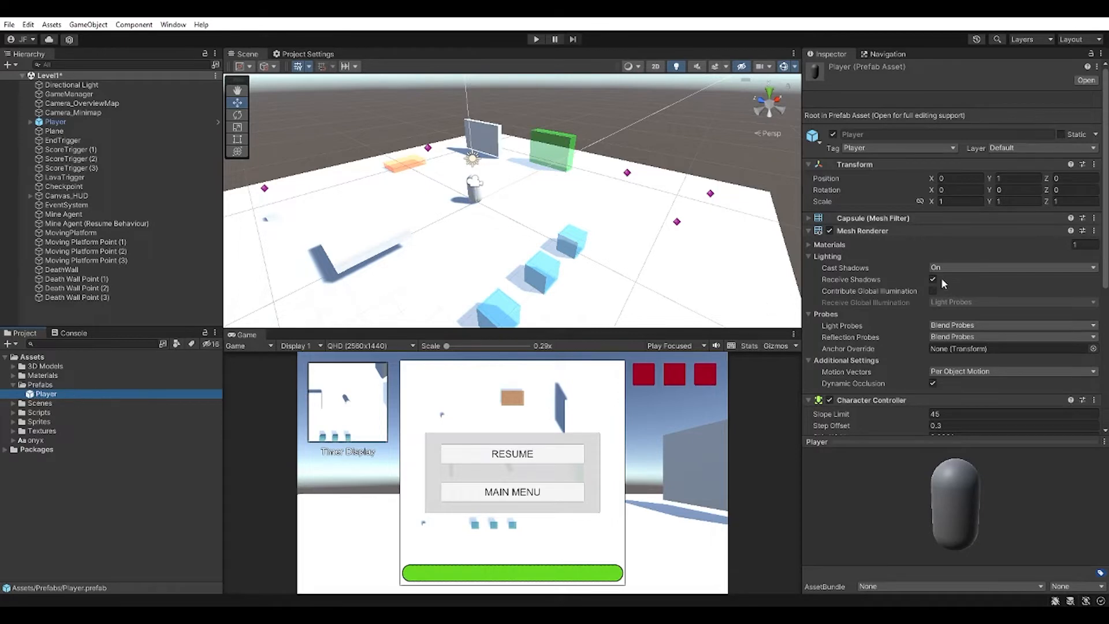
scroll(941, 279, "down", 4)
scroll(895, 266, "down", 2)
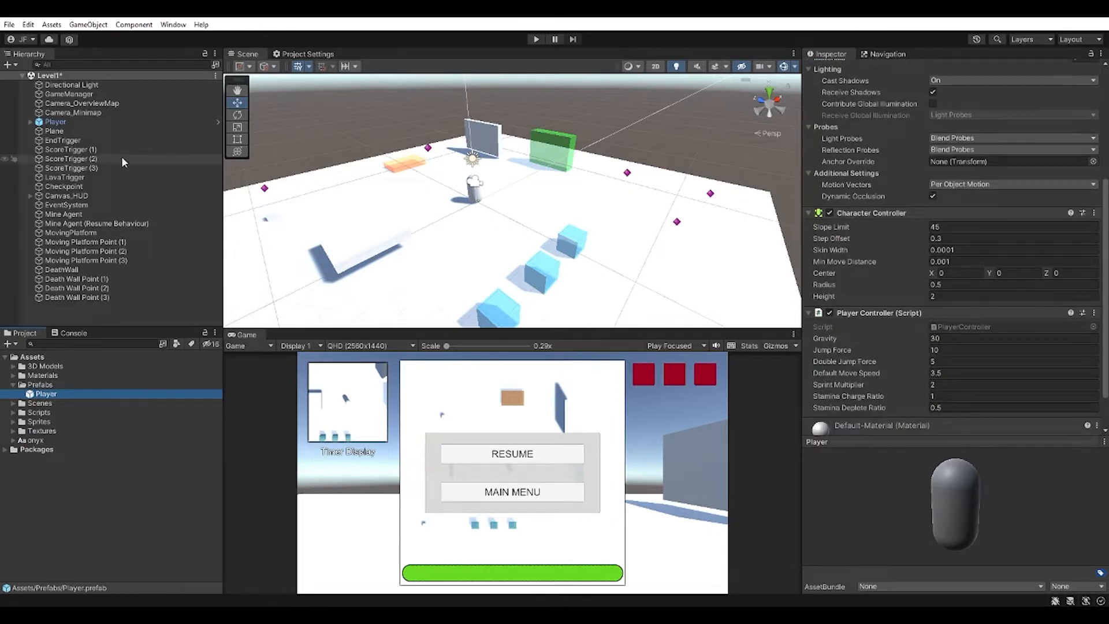
- Place a second instance of the Player prefab in the Level1 scene and move it along Z to -4.25
left_click(83, 122)
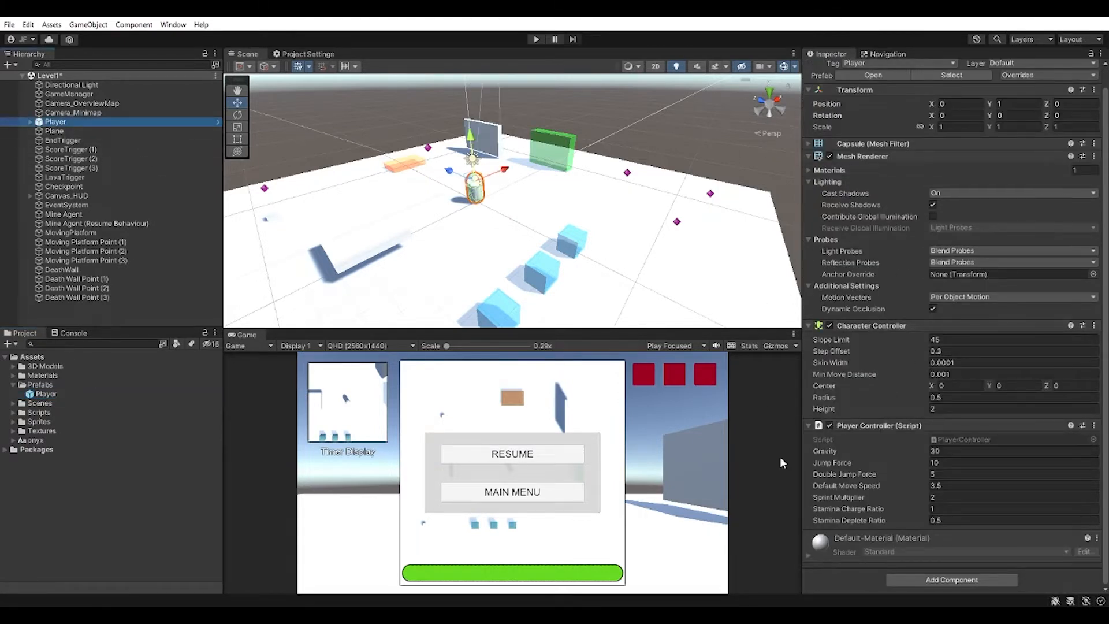
left_click(59, 393)
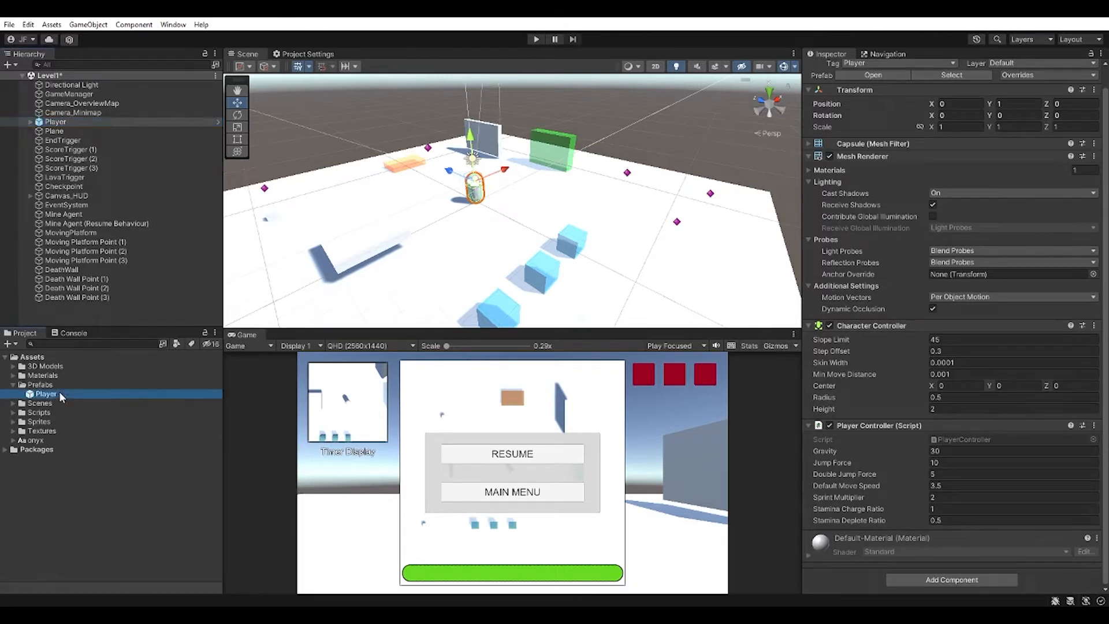
left_click_drag(50, 394, 112, 310)
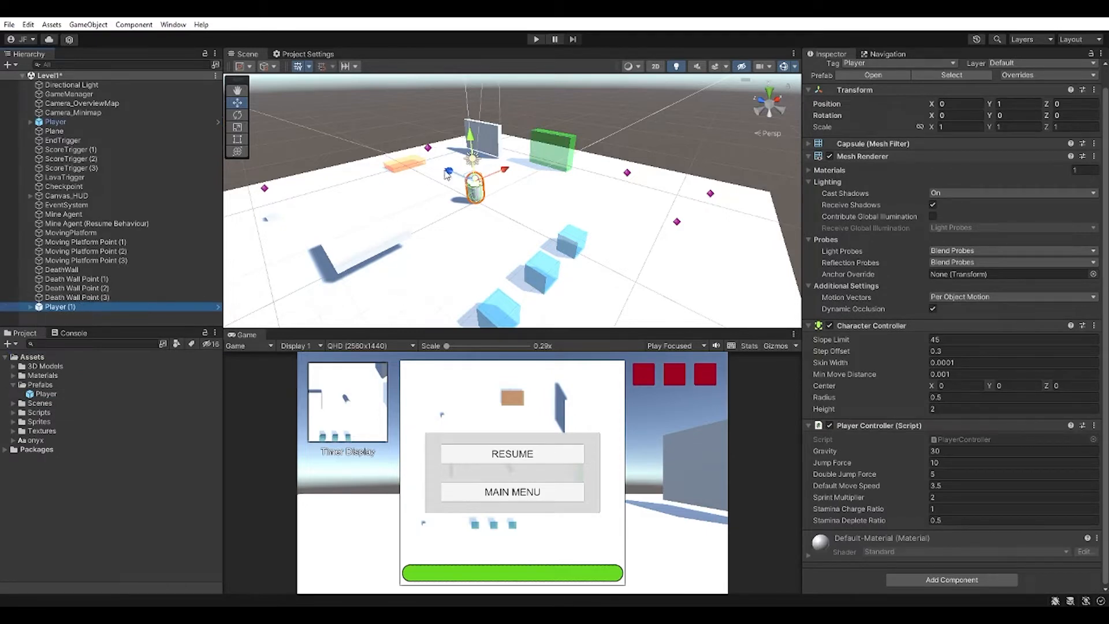
left_click_drag(447, 173, 494, 193)
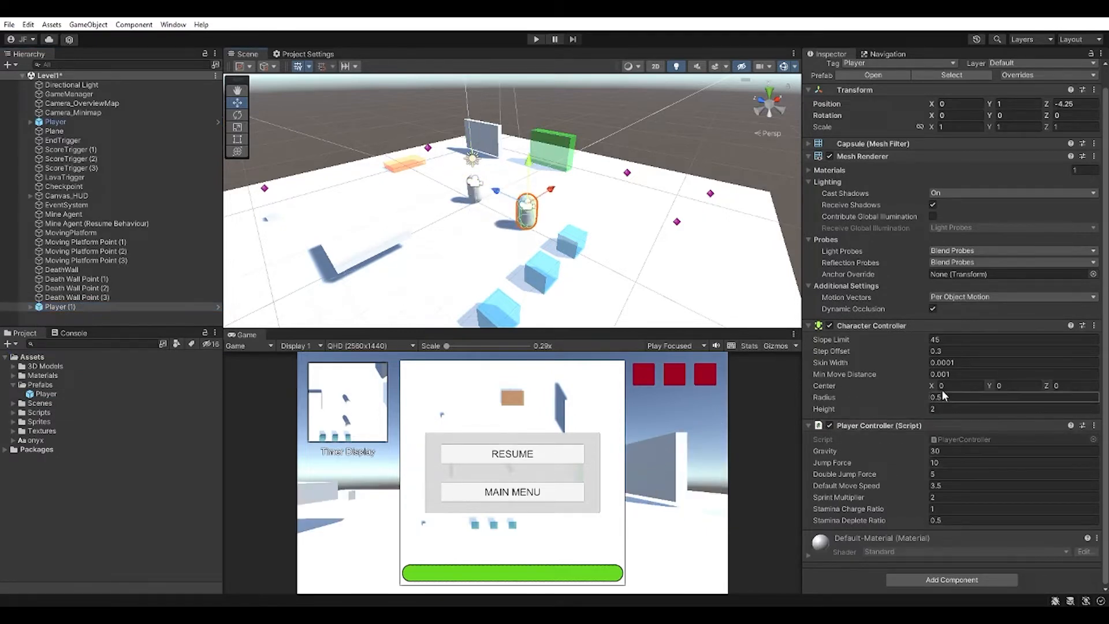
- Compare the original Player with the second instance, Player (1), and delete Player (1) from the scene
left_click(58, 122)
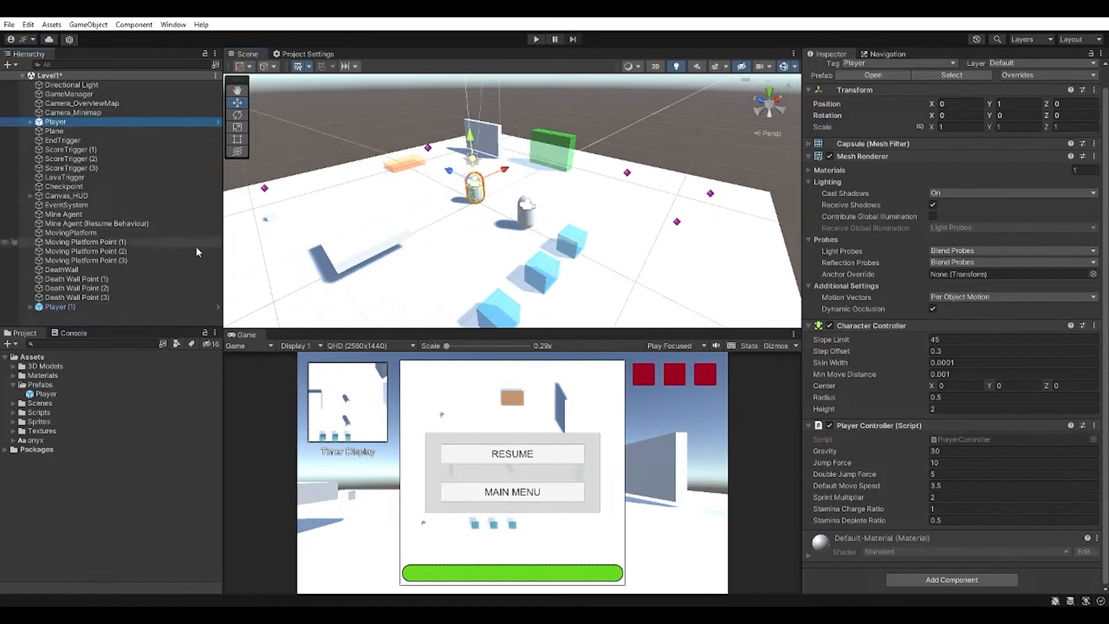
left_click(87, 307)
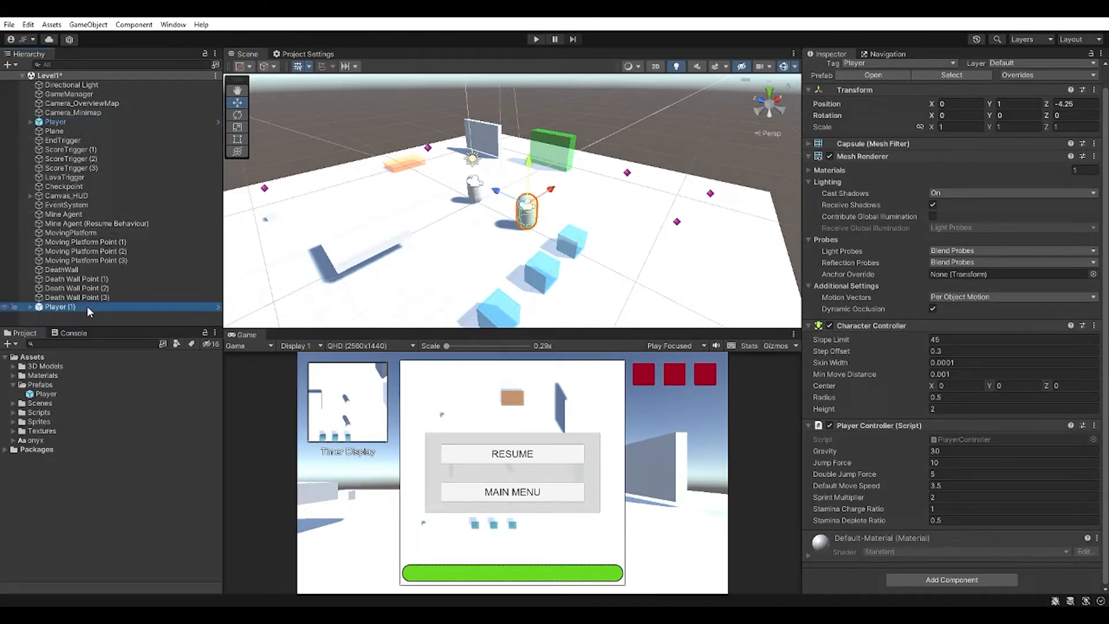
key("Delete")
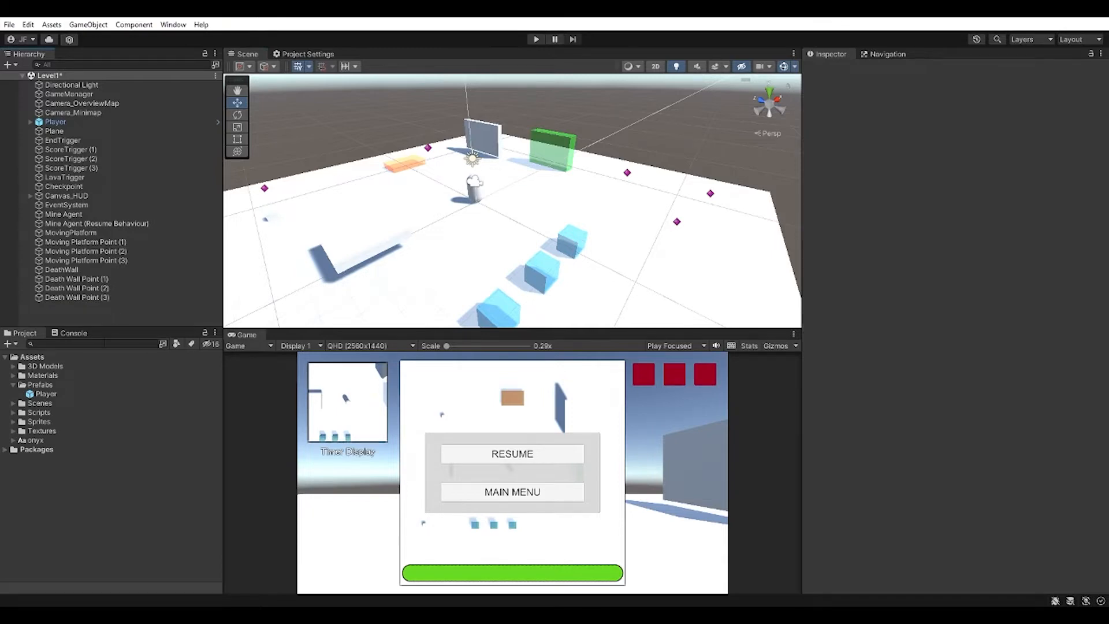
- Open the Player prefab for editing, examine the components of Player and its Main Camera, and return to the Level1 scene
double_click(56, 394)
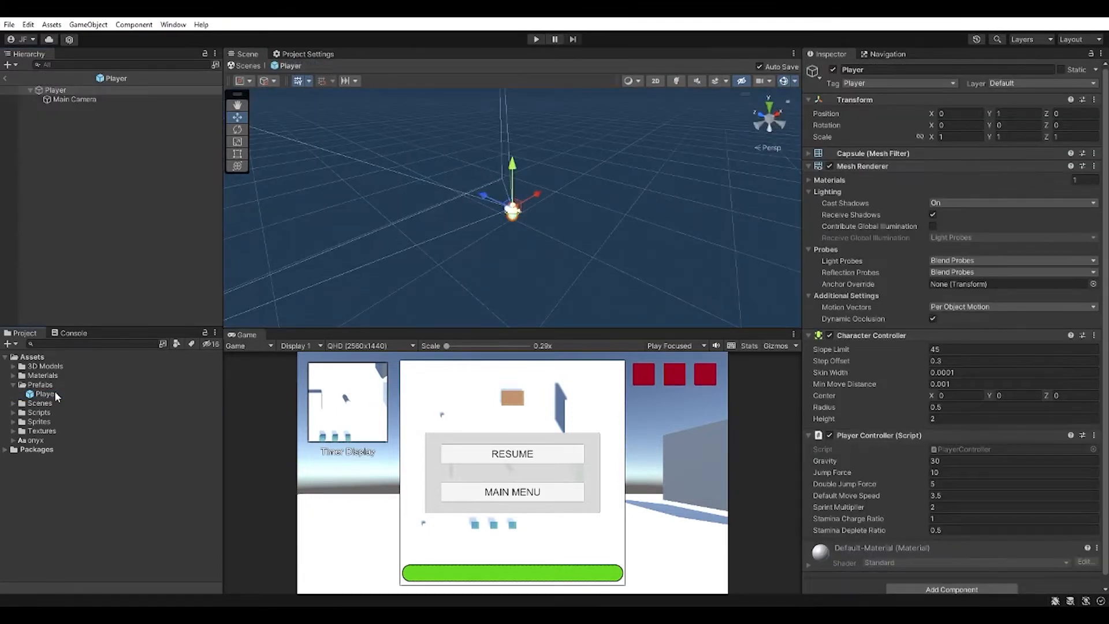
left_click_drag(399, 225, 20, 223, "alt")
left_click(92, 99)
left_click(97, 90)
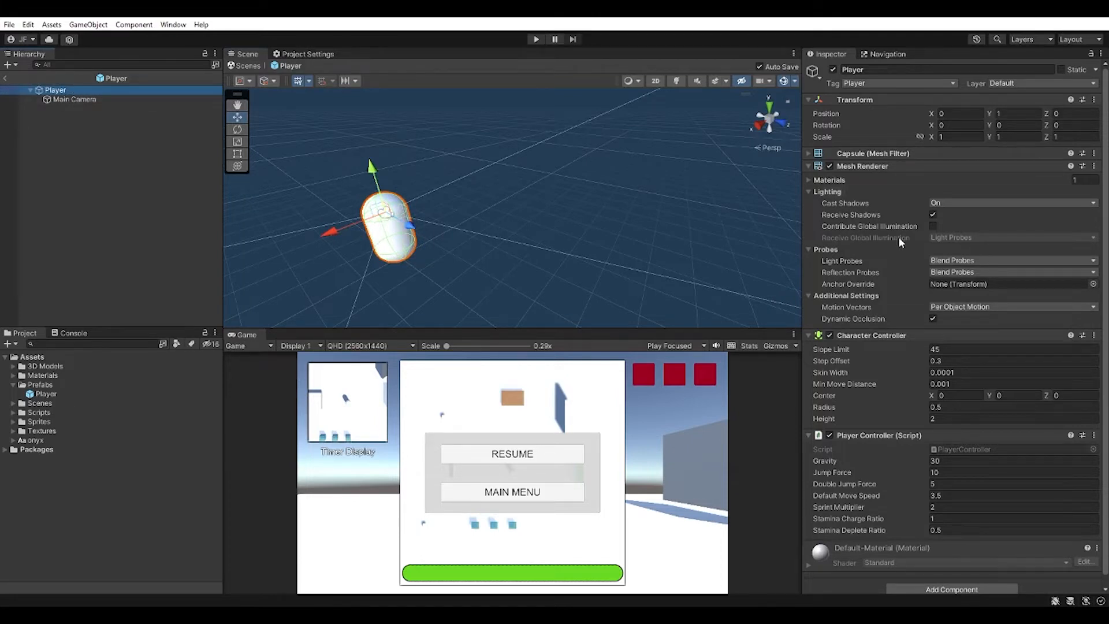
left_click(97, 101)
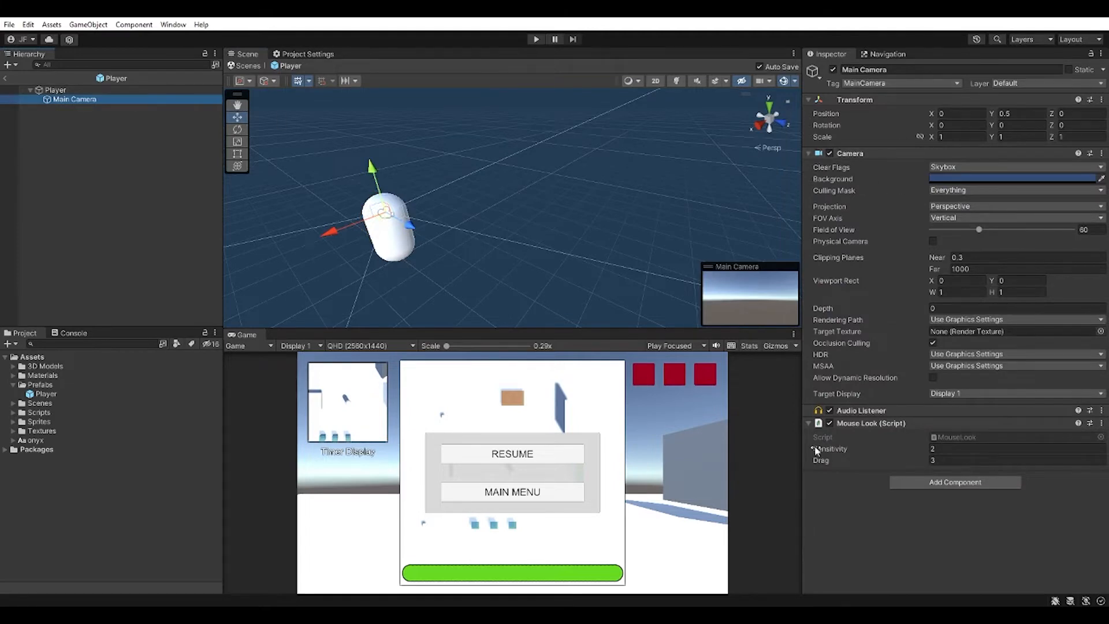
left_click(68, 91)
left_click(70, 100)
left_click(71, 91)
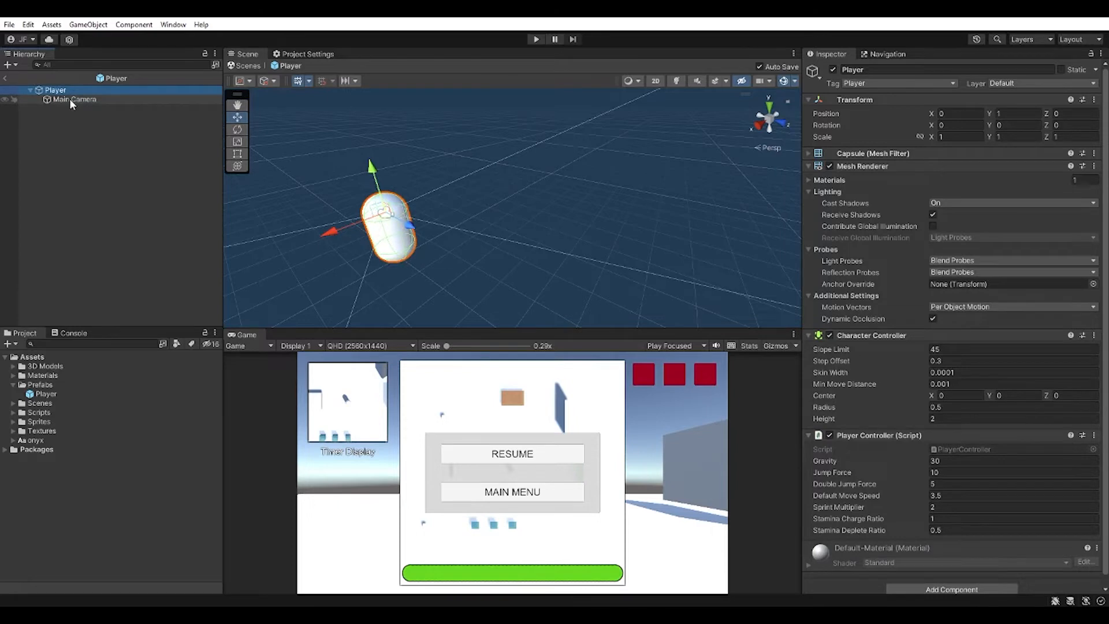
left_click(75, 99)
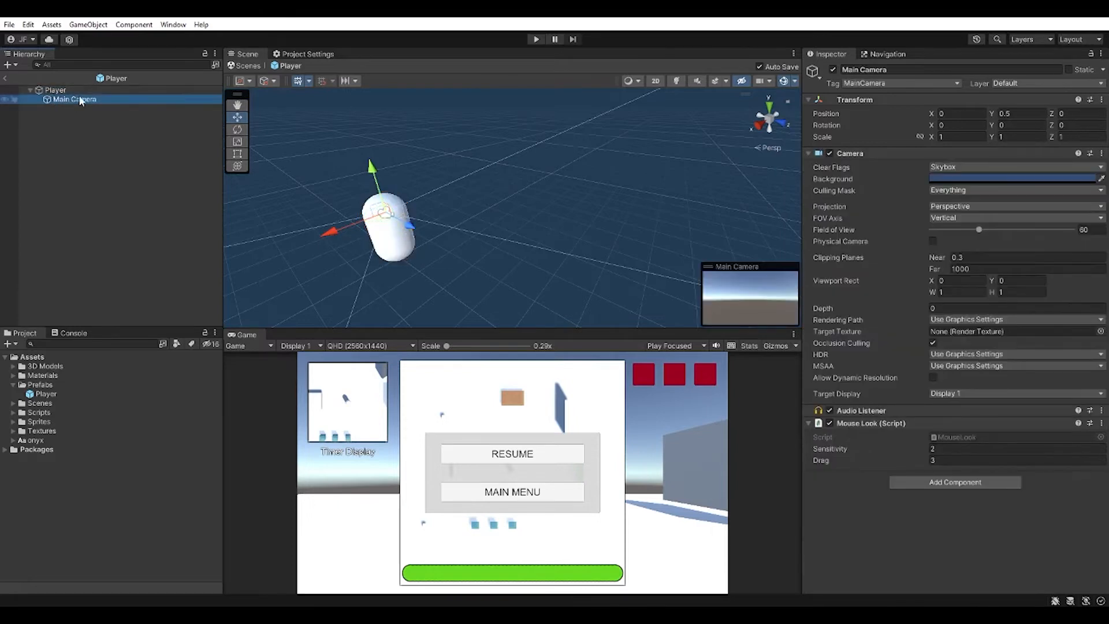
left_click(5, 78)
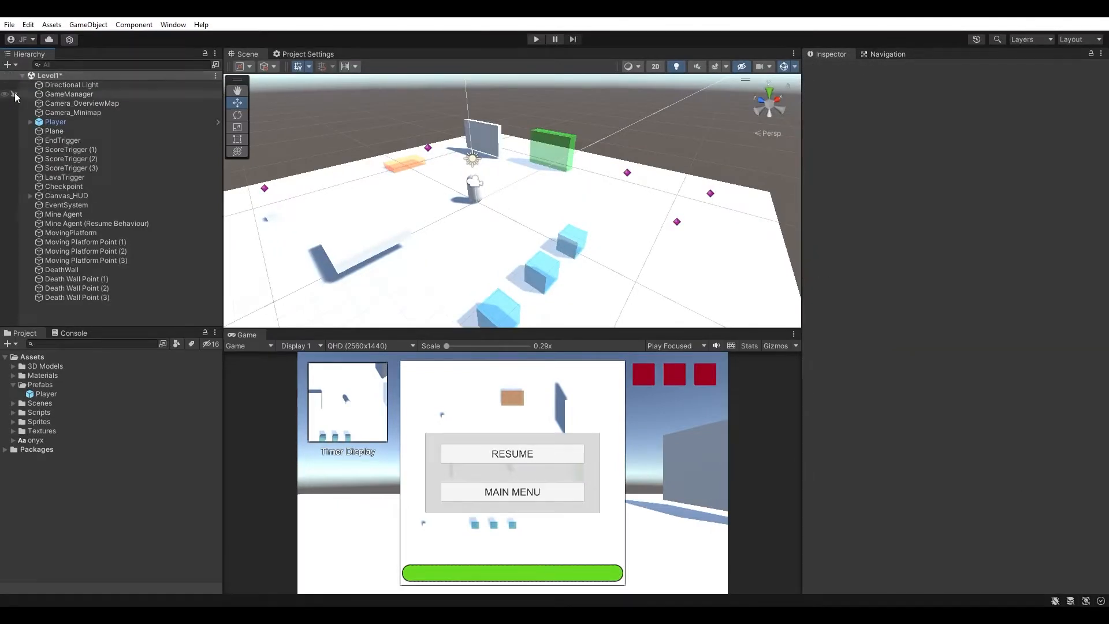
- Create a prefab from the scene's Canvas_HUD in the Prefabs folder and expand Canvas_HUD to review its child objects
left_click_drag(100, 197, 53, 384)
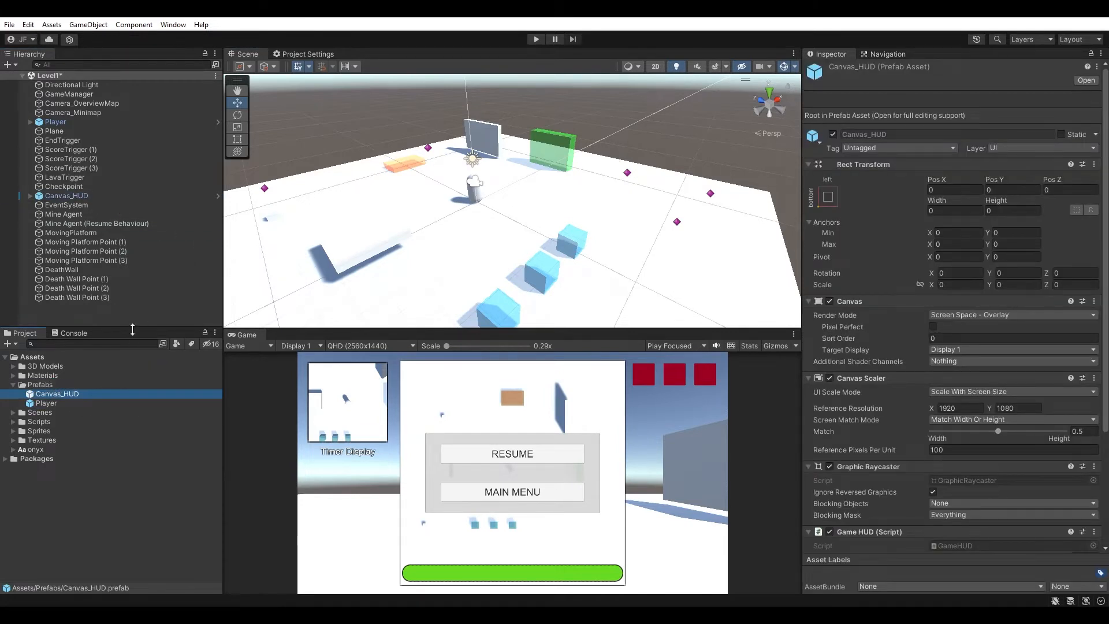
left_click(98, 199)
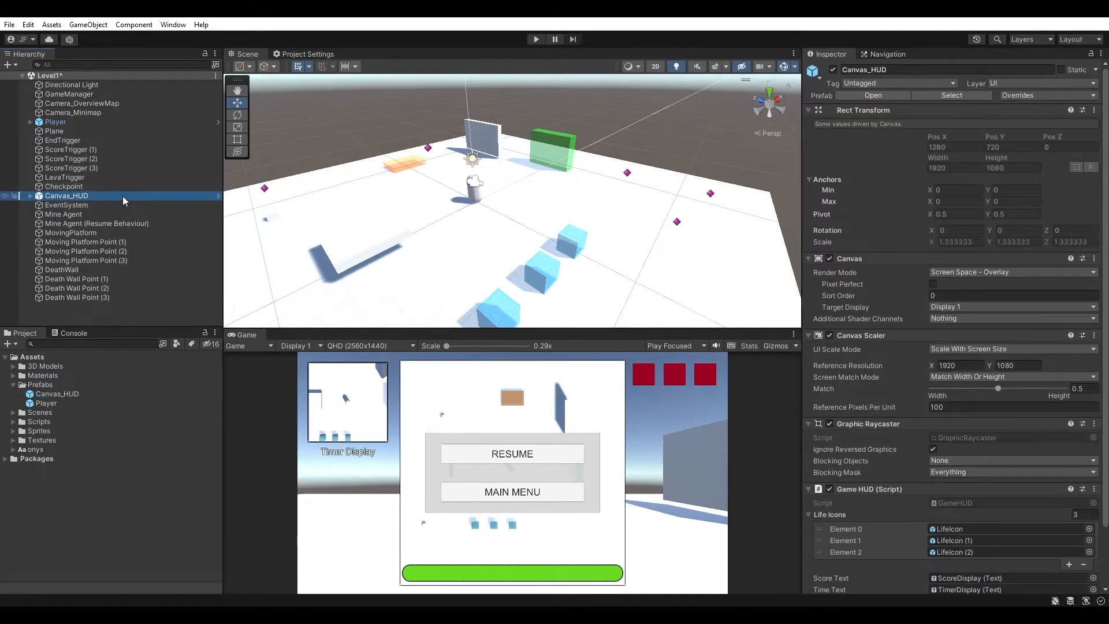
left_click(27, 197)
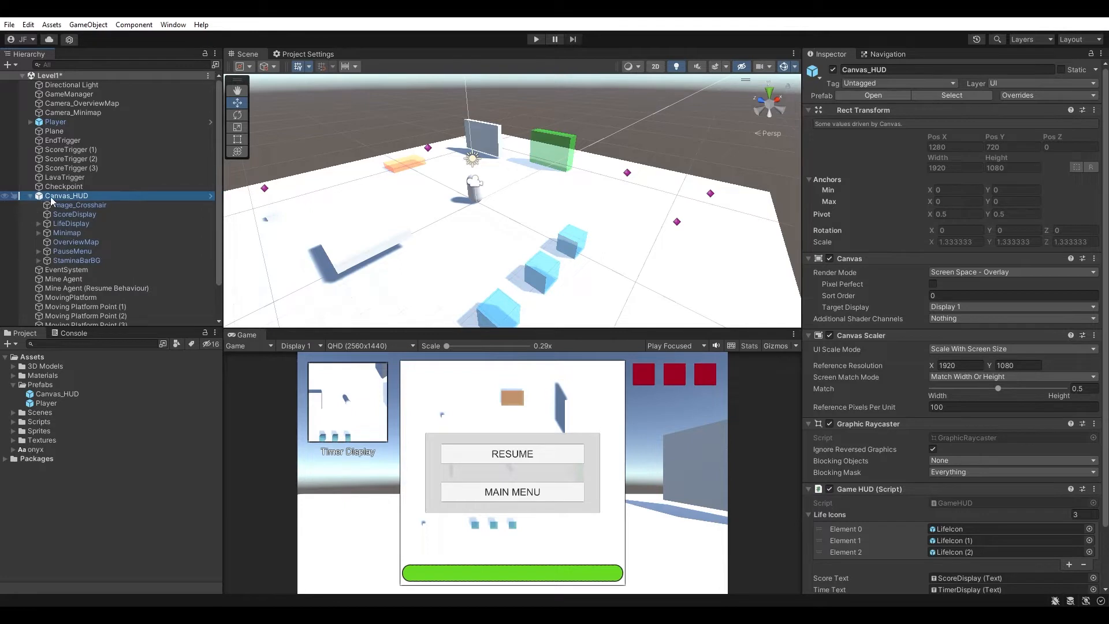
scroll(109, 202, "down", 3)
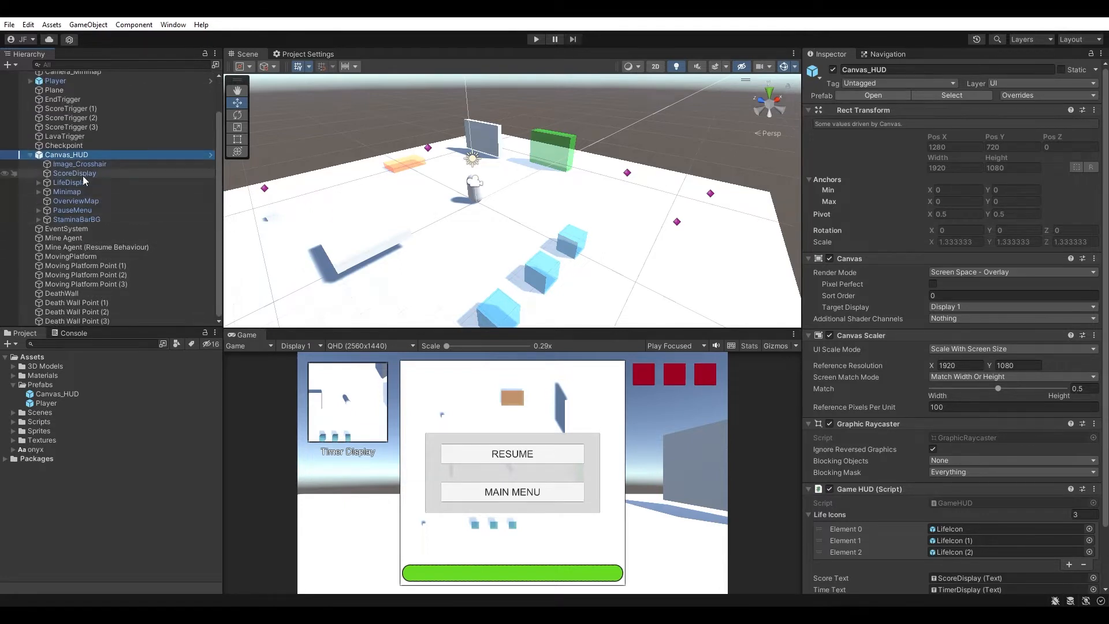
scroll(82, 175, "up", 3)
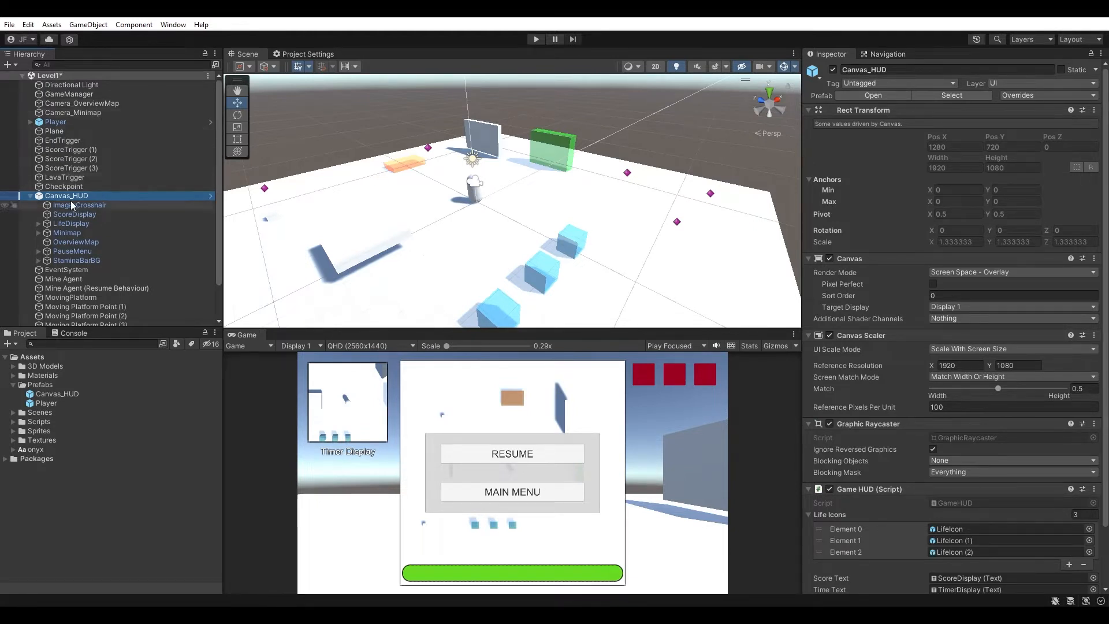
- Make Camera_Minimap and Camera_OverviewMap children of Canvas_HUD in the Level1 scene
left_click(103, 112)
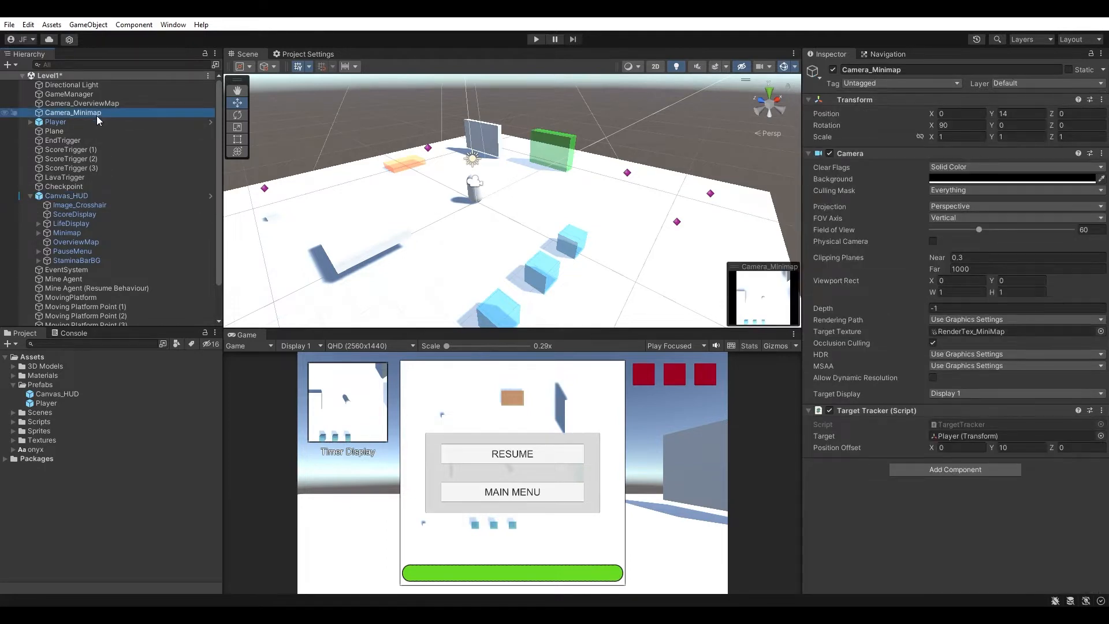
left_click_drag(98, 123, 90, 197)
left_click_drag(112, 105, 89, 186)
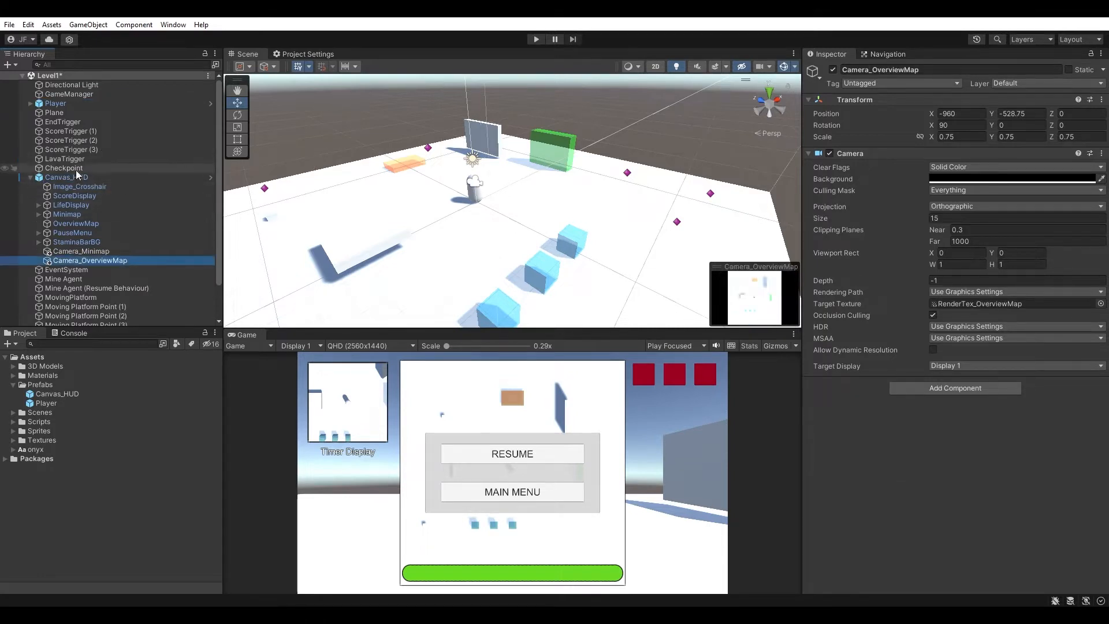
- Apply all of the scene's Canvas_HUD overrides to its prefab
left_click(95, 177)
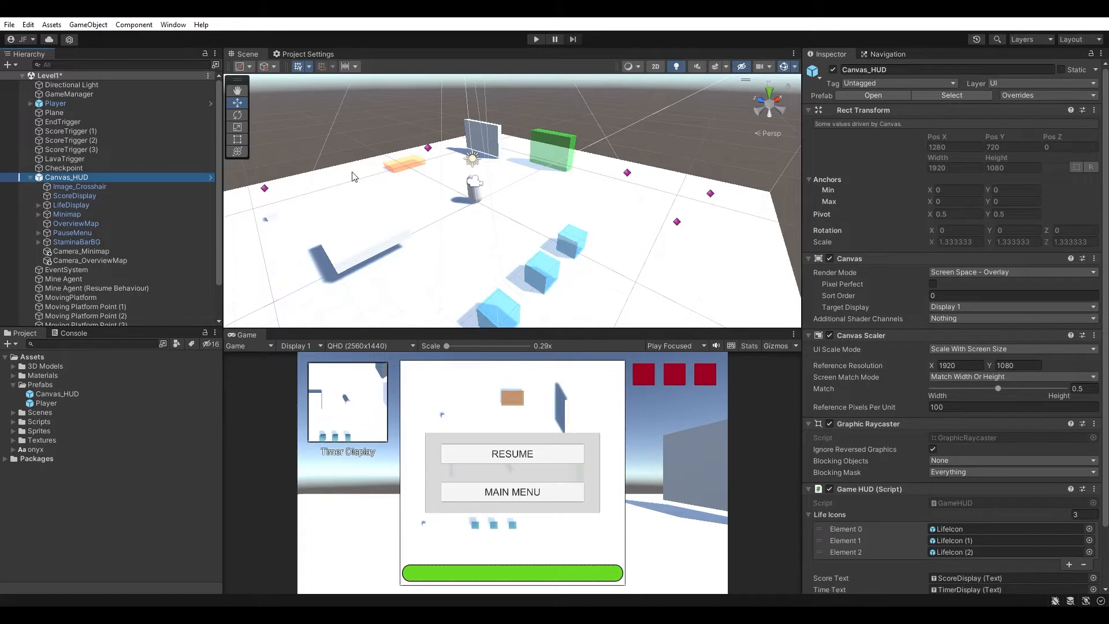
left_click(1031, 97)
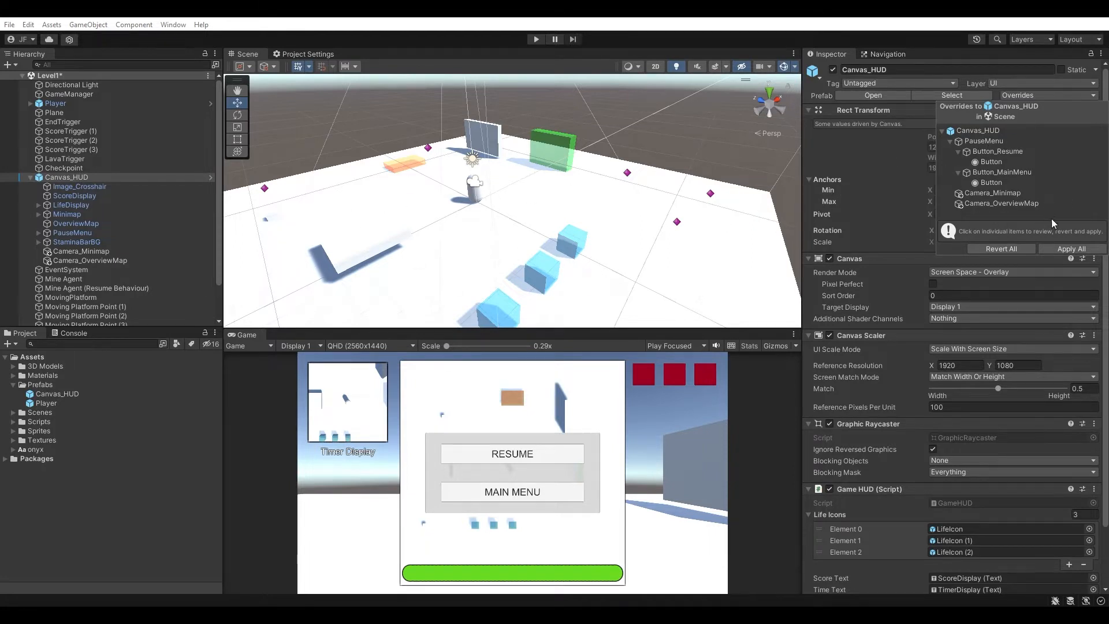
left_click(1071, 251)
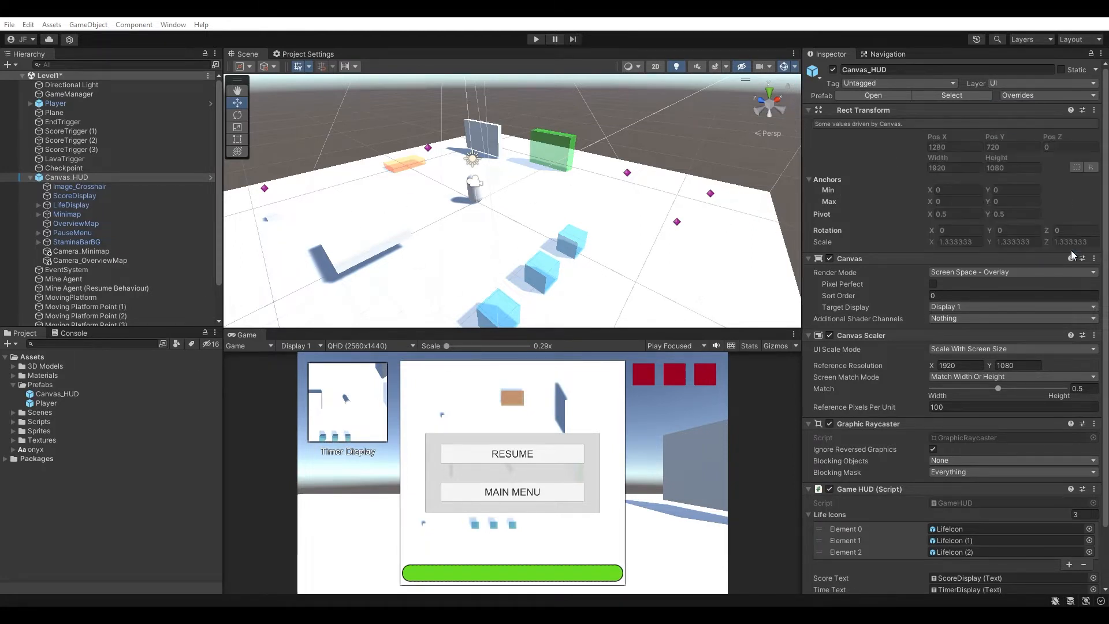
- Open the Canvas_HUD prefab, check Camera_Minimap and Camera_OverviewMap inside it, and return to the Level1 scene
left_click(81, 393)
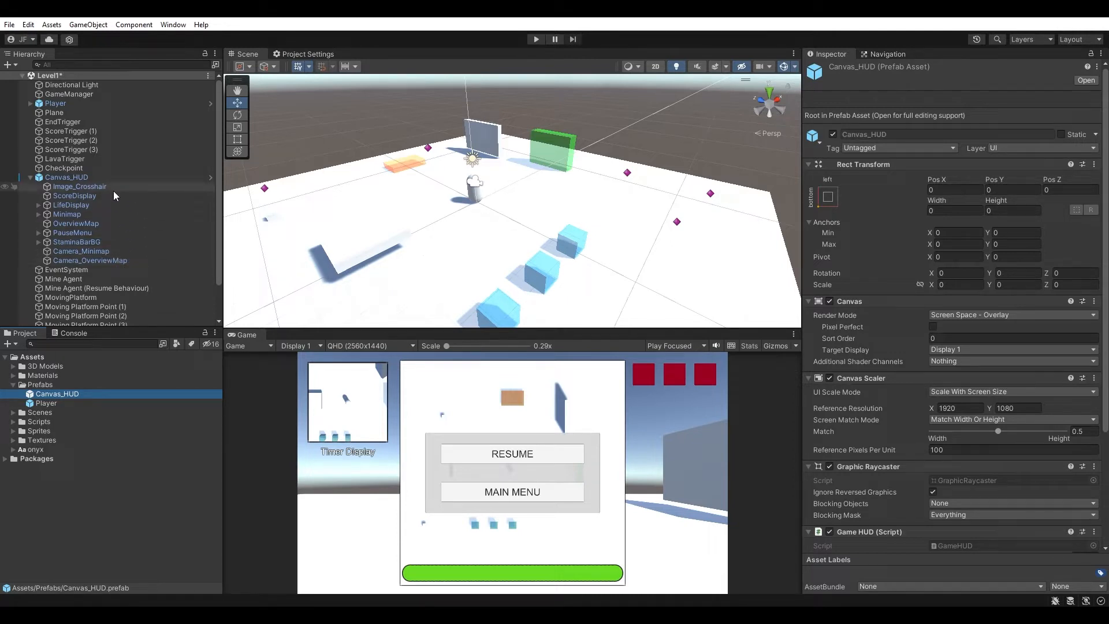
double_click(77, 395)
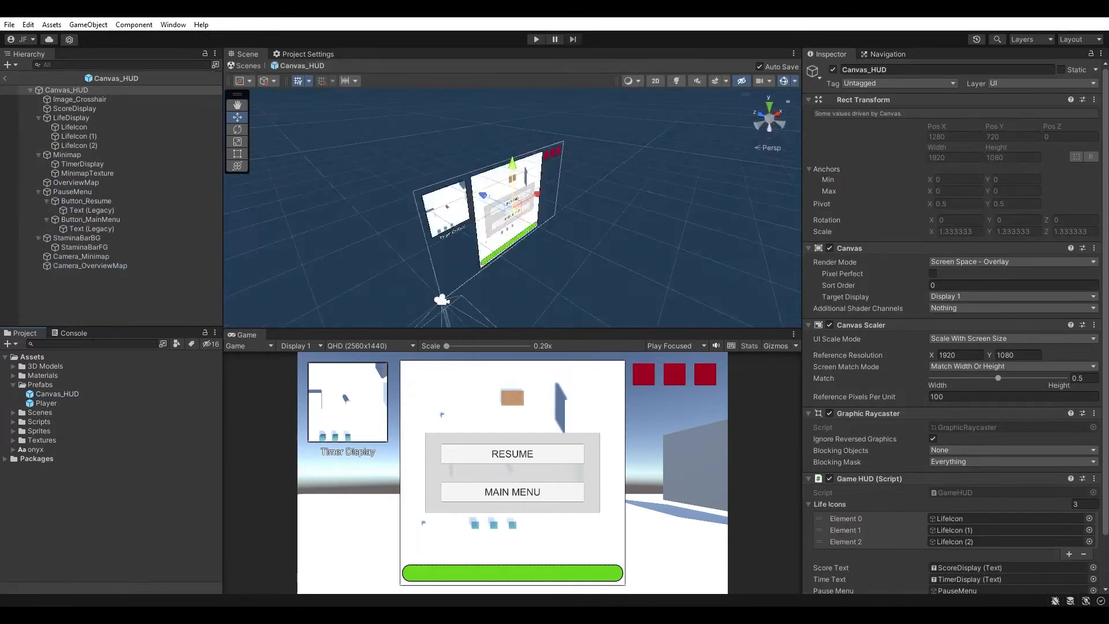
left_click(97, 256)
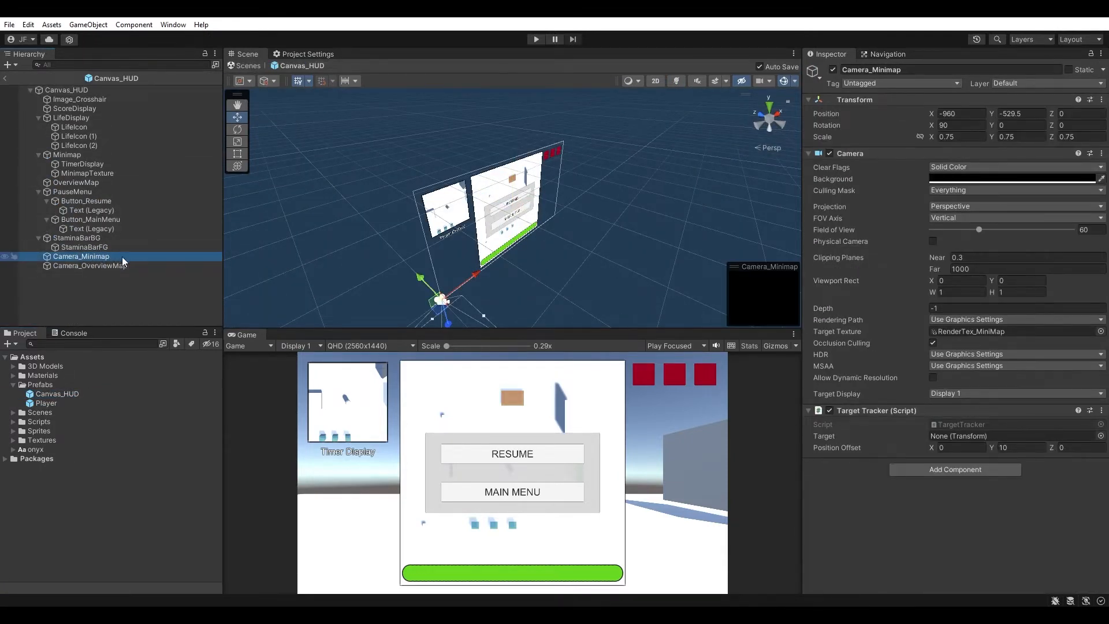
left_click(114, 265)
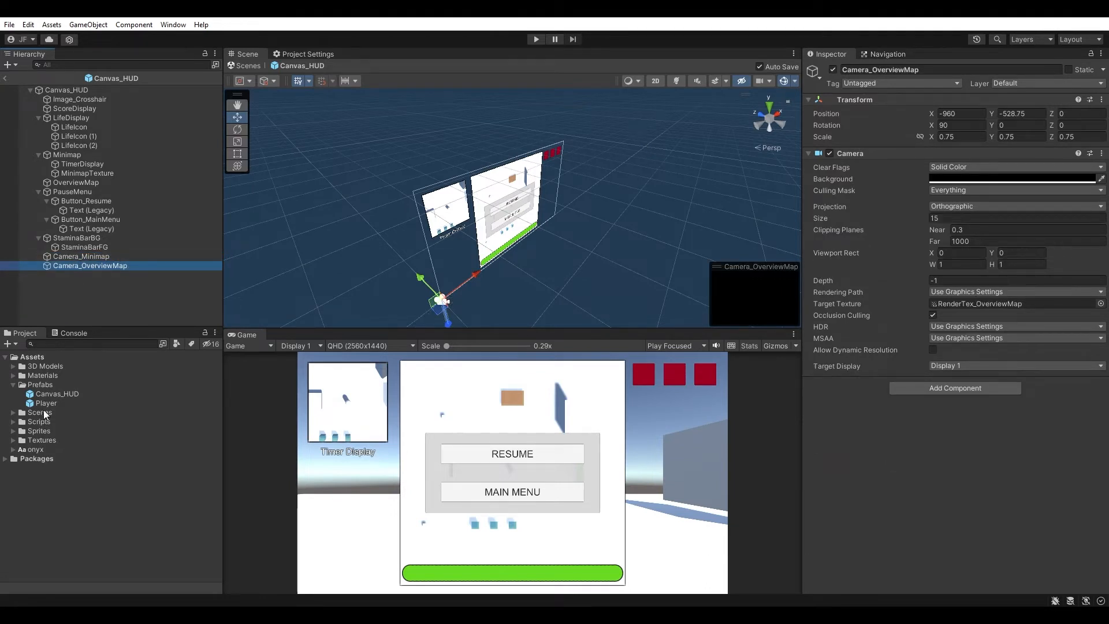
left_click(5, 78)
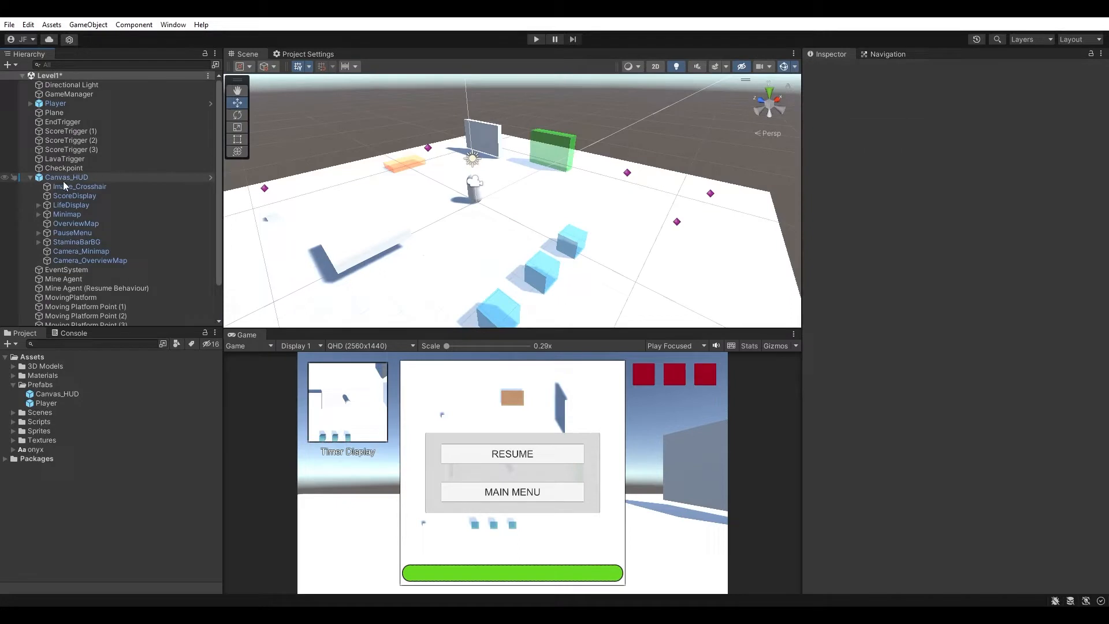
- Switch the Scene view to 2D mode and frame the whole Canvas_HUD in it
left_click(90, 178)
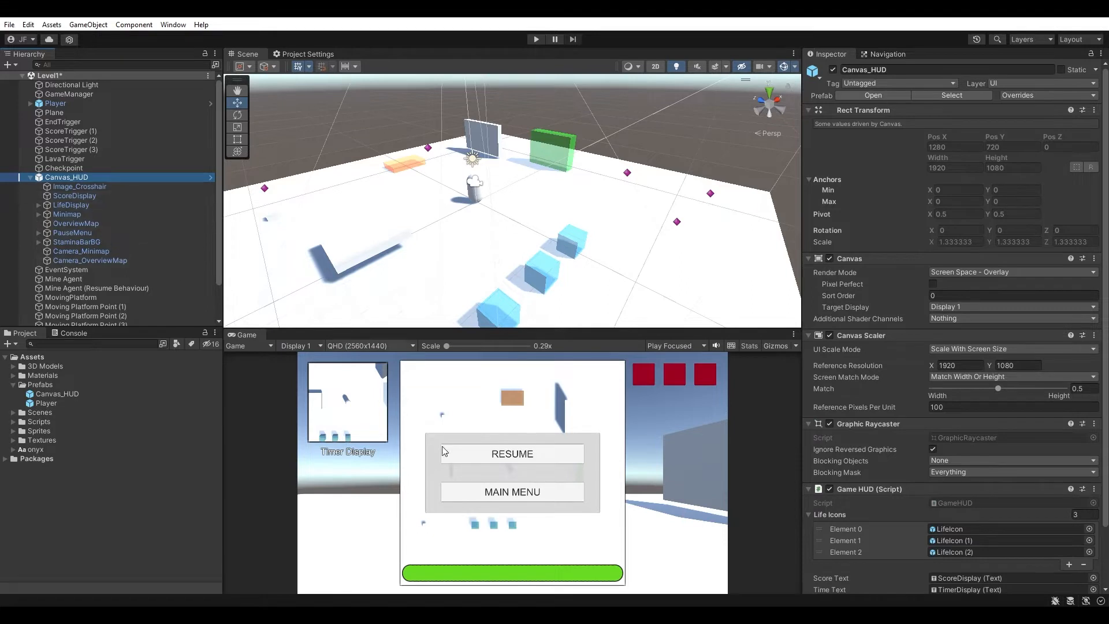
left_click(655, 66)
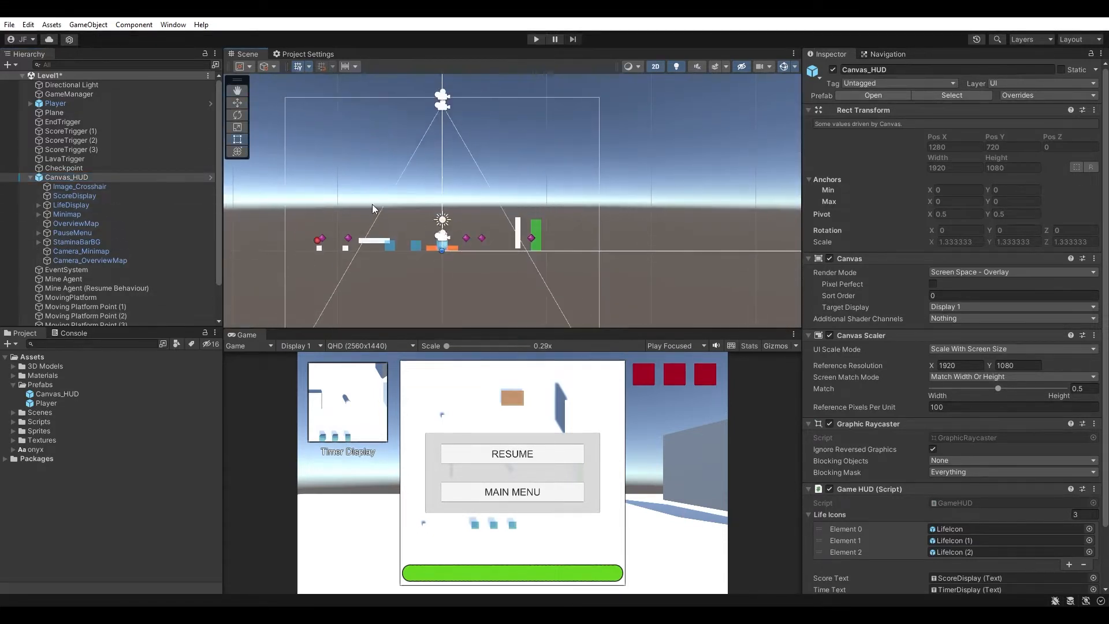
double_click(91, 178)
scroll(462, 197, "up", 5)
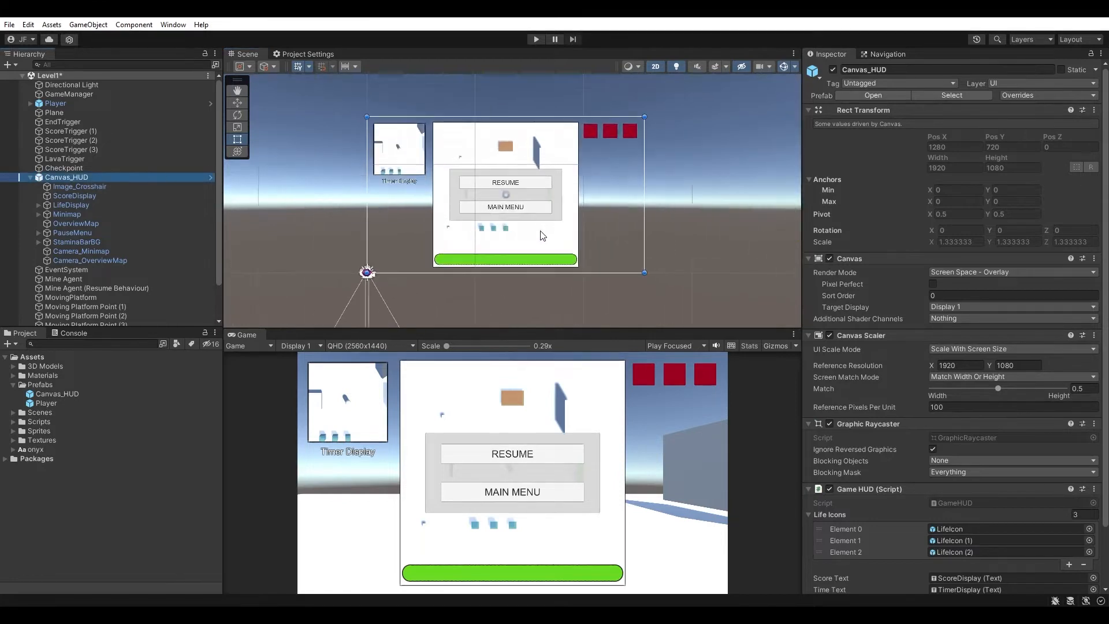
scroll(478, 224, "up", 2)
middle_click_drag(549, 197, 514, 194)
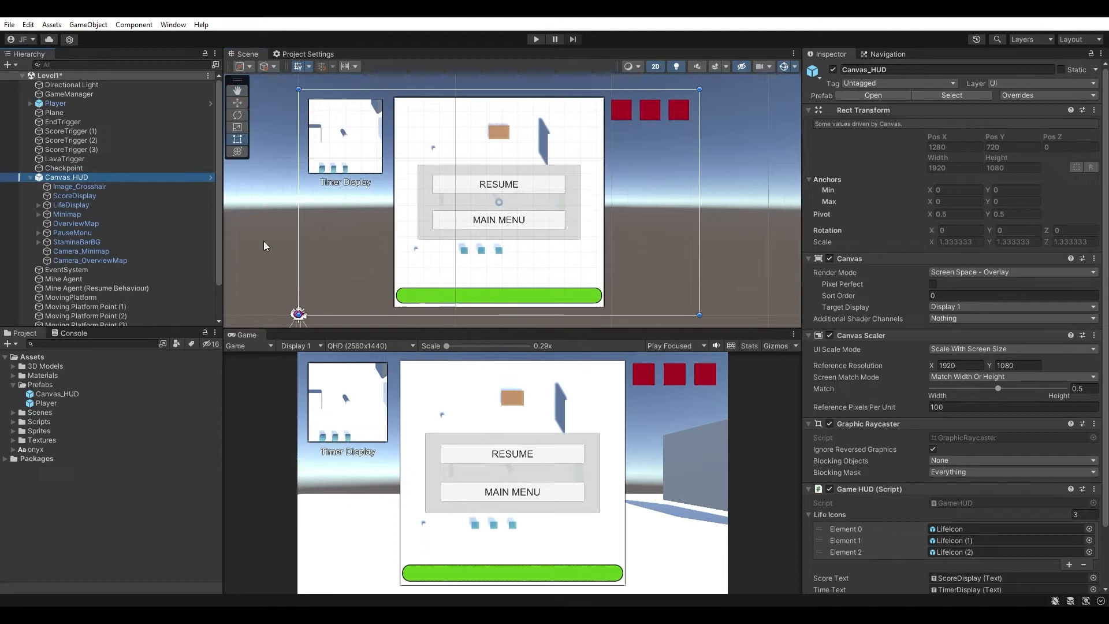
- Try StaminaBar, the built-in sprites and None as the source image of Button_Resume inside PauseMenu
left_click(38, 233)
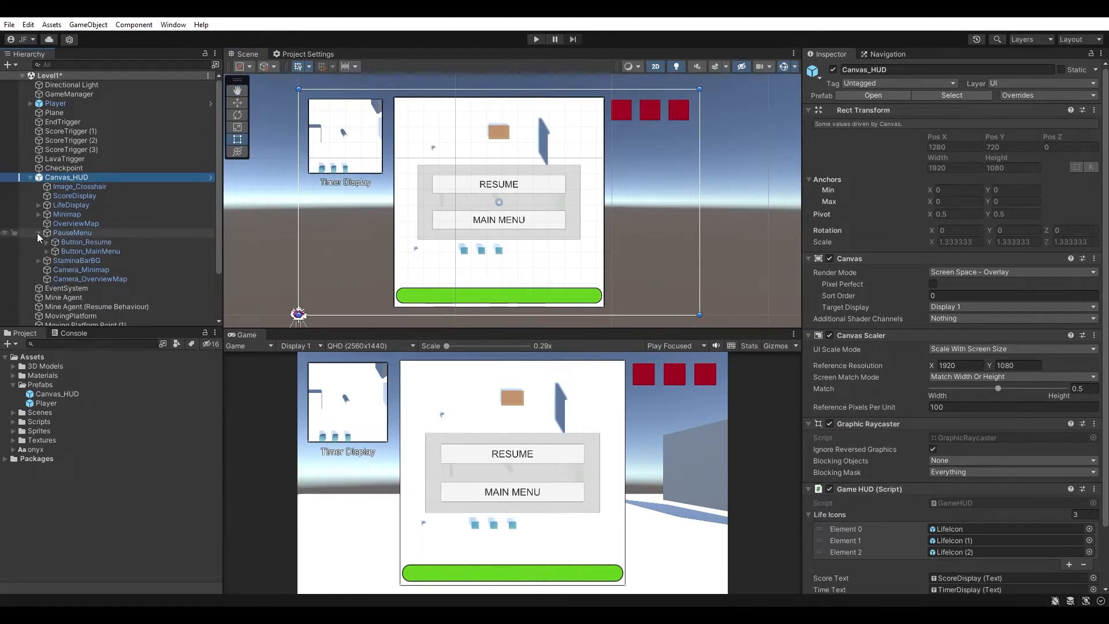
left_click(72, 242)
left_click(85, 253)
left_click(88, 245)
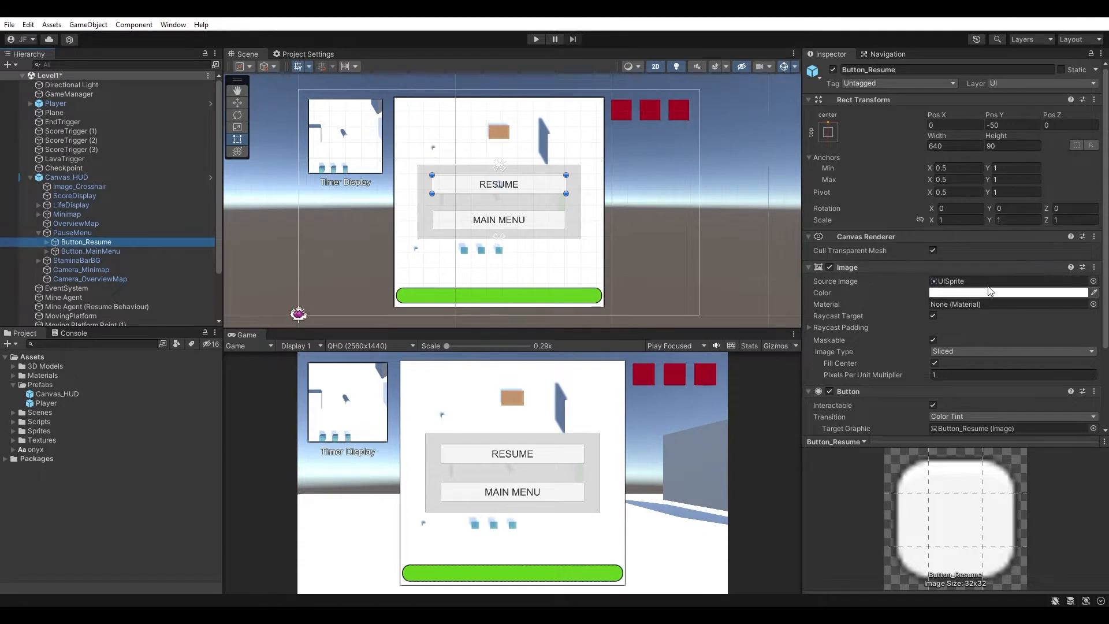
left_click(1093, 281)
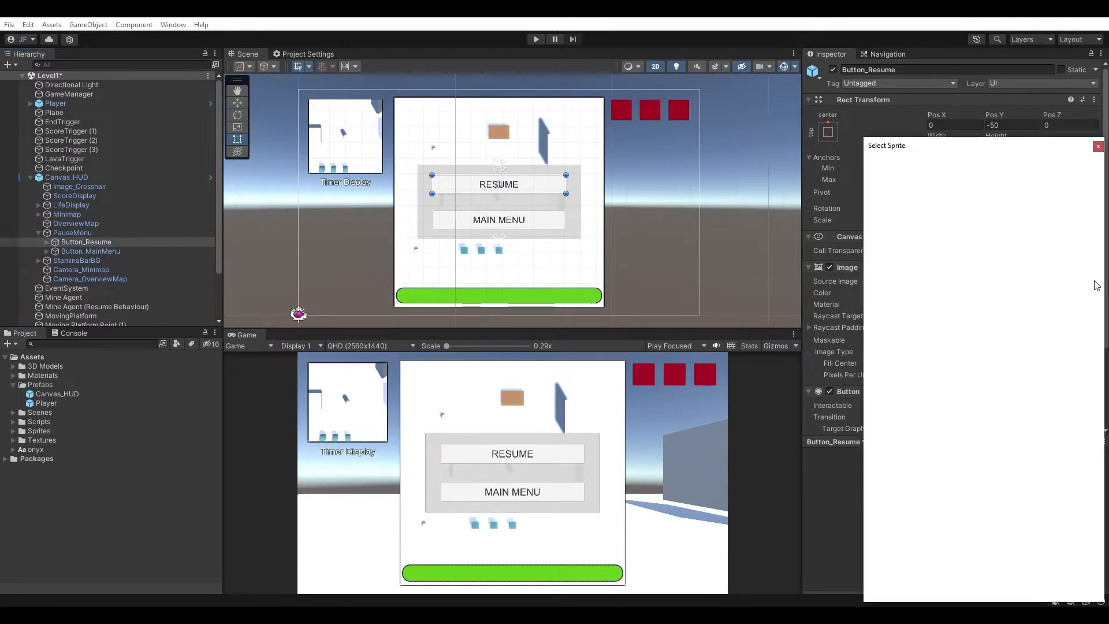
left_click_drag(997, 146, 801, 125)
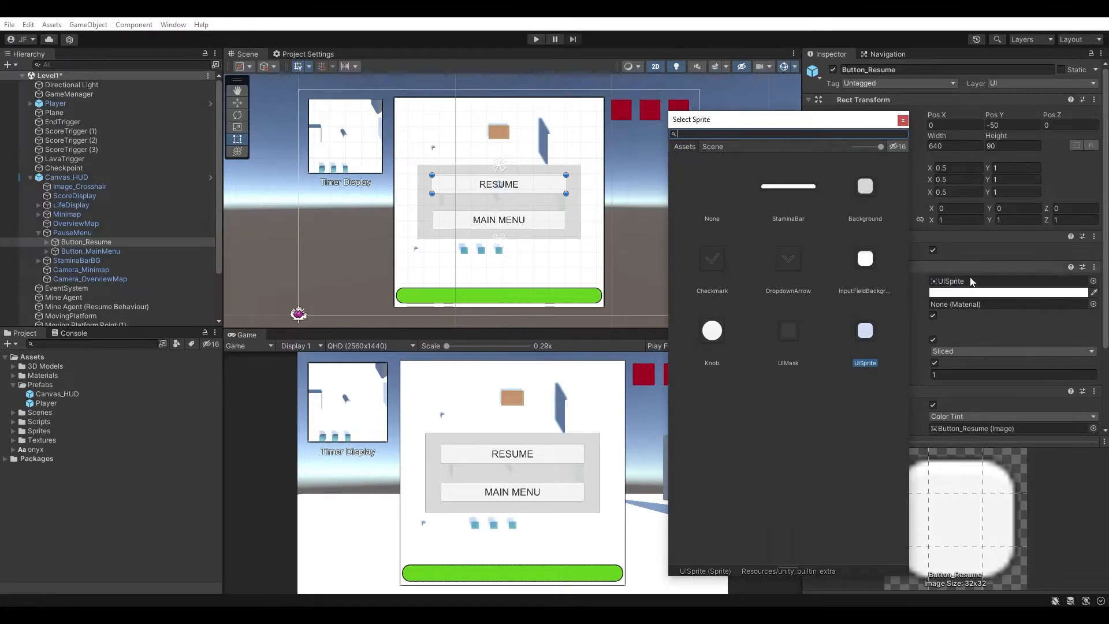
left_click(803, 183)
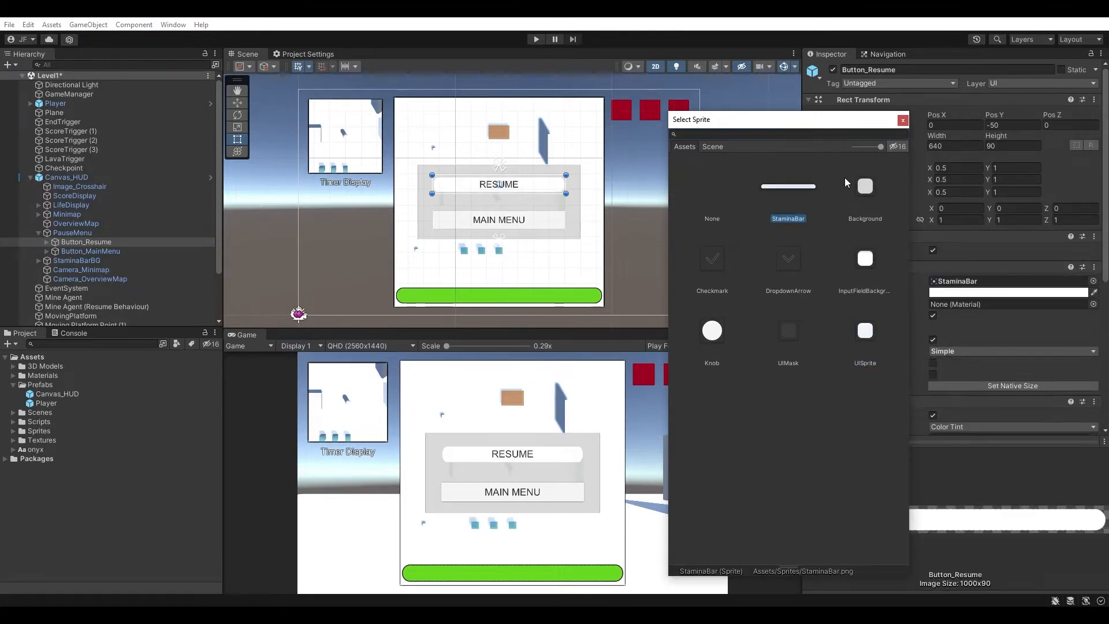
left_click(864, 214)
left_click(865, 258)
left_click(865, 327)
left_click(788, 330)
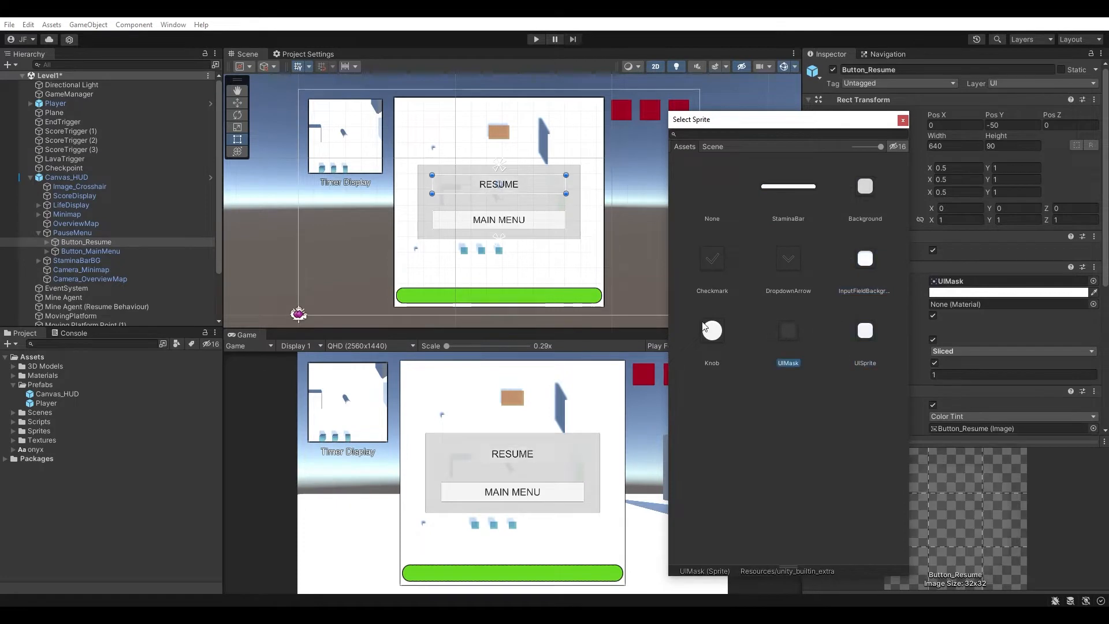
left_click(712, 330)
left_click(704, 200)
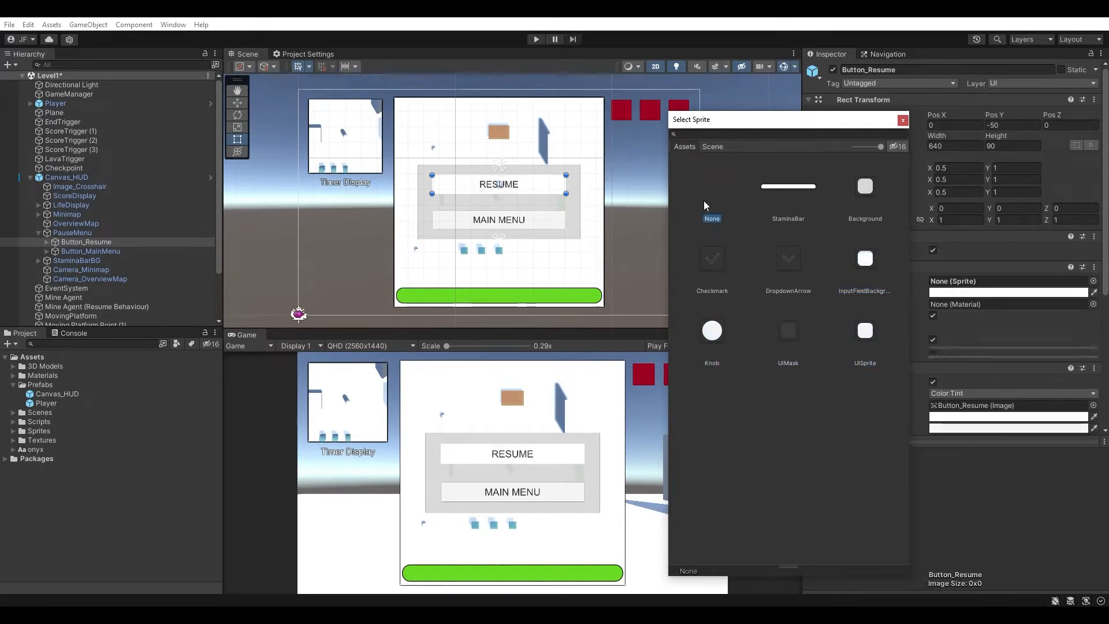
- Set the Button texture in the Sprites folder to Sprite (2D and UI) with Point (no filter) filtering and apply the import settings
left_click(13, 431)
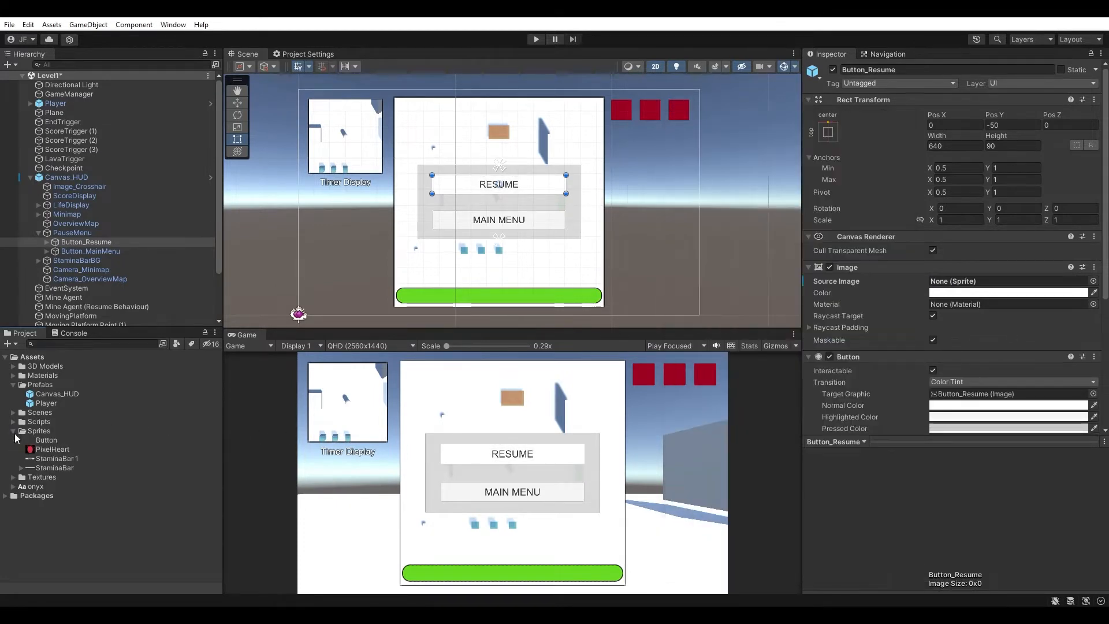
left_click(53, 440)
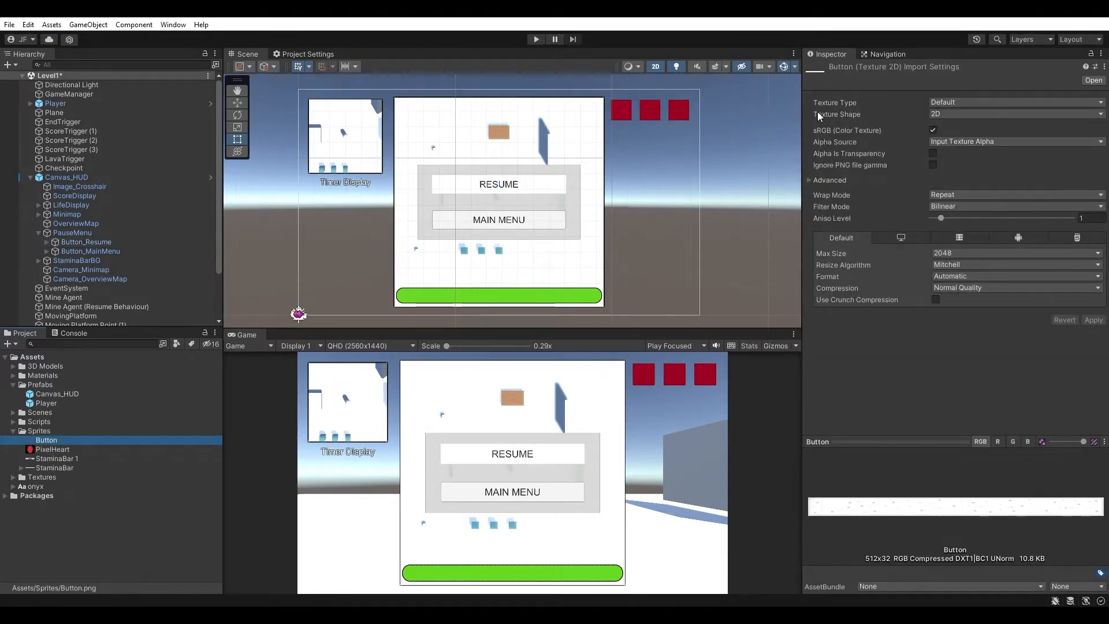
left_click(965, 102)
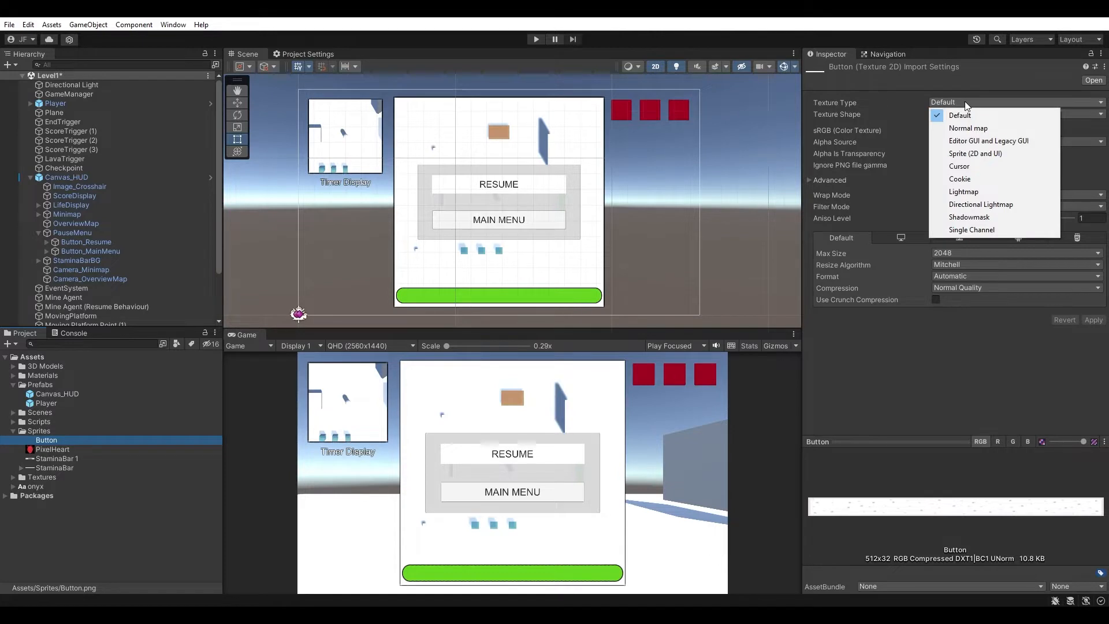
left_click(990, 154)
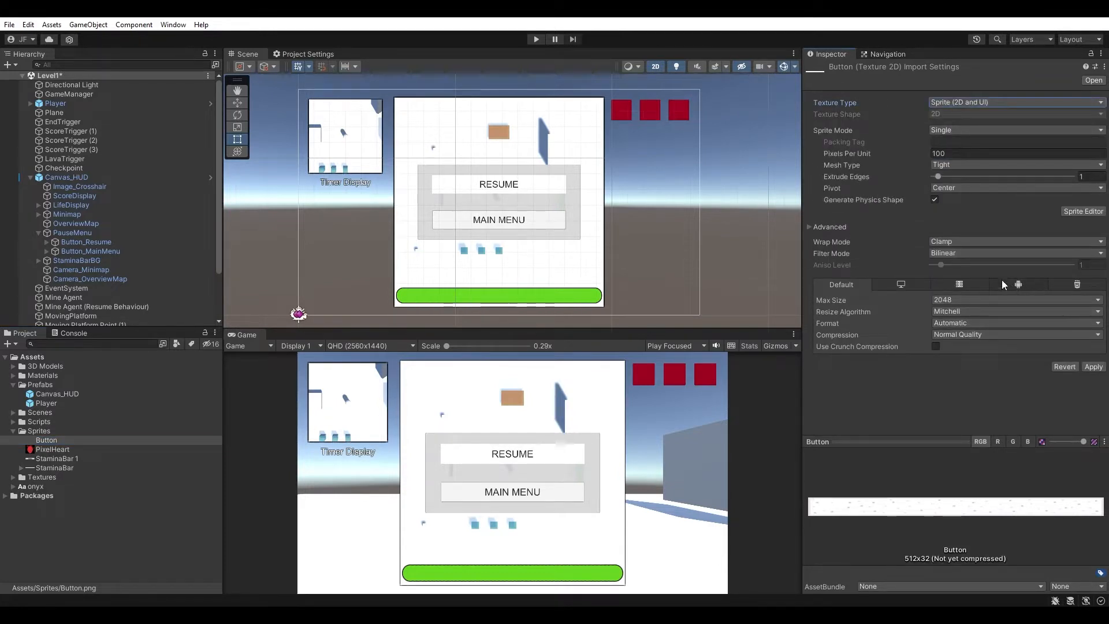
left_click(936, 254)
left_click(971, 267)
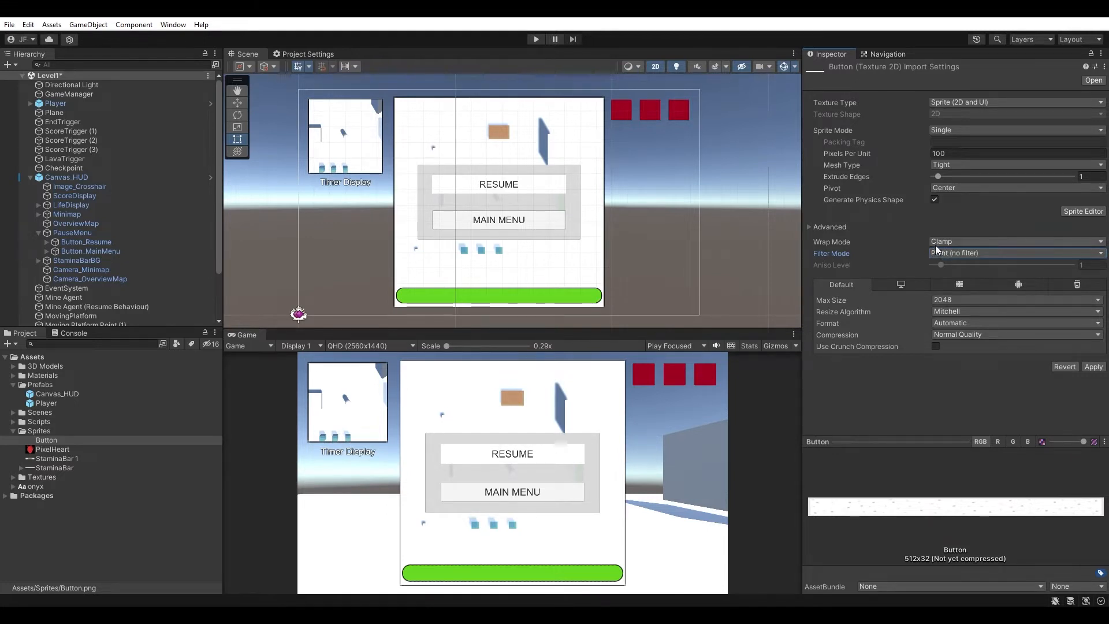
left_click(1093, 368)
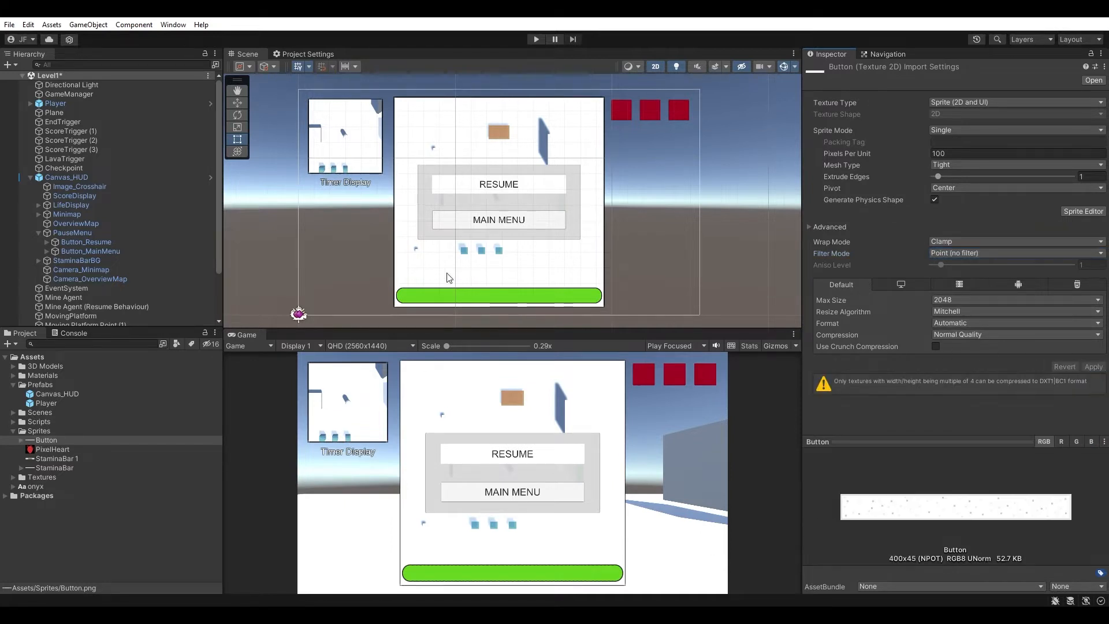
- Assign the Button sprite as the source image of both Button_Resume and Button_MainMenu, and collapse PauseMenu
left_click(110, 242)
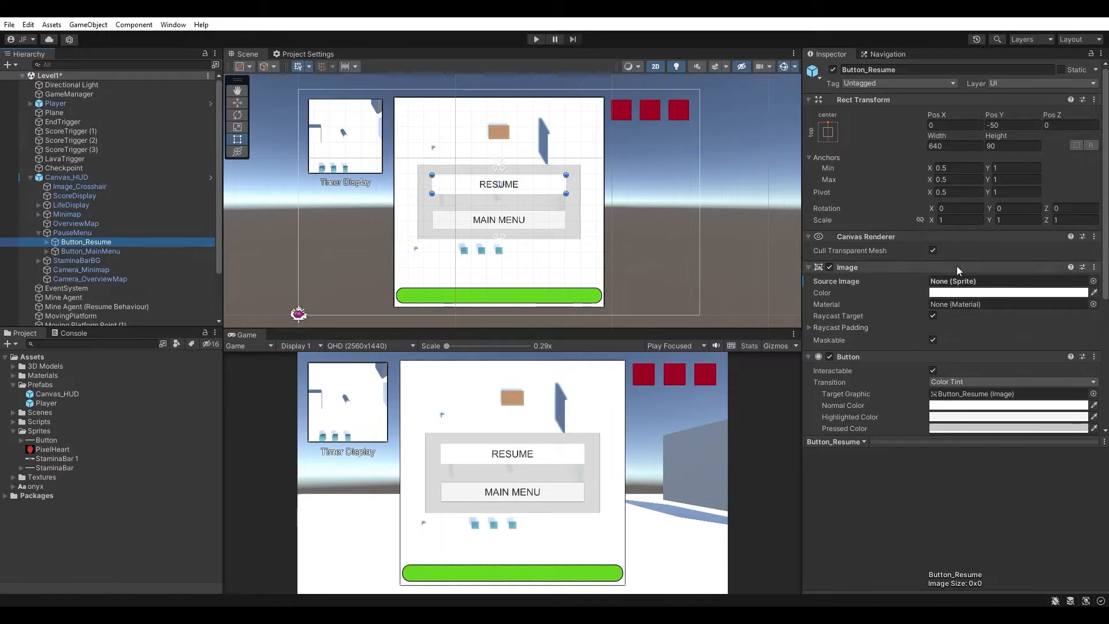
left_click(1093, 281)
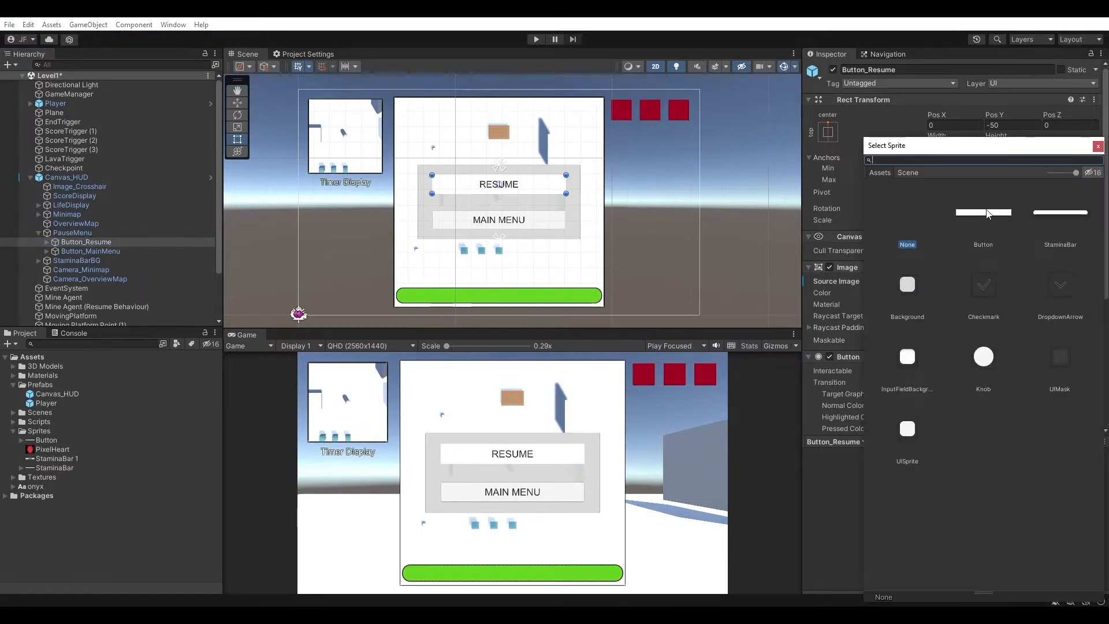
left_click(961, 217)
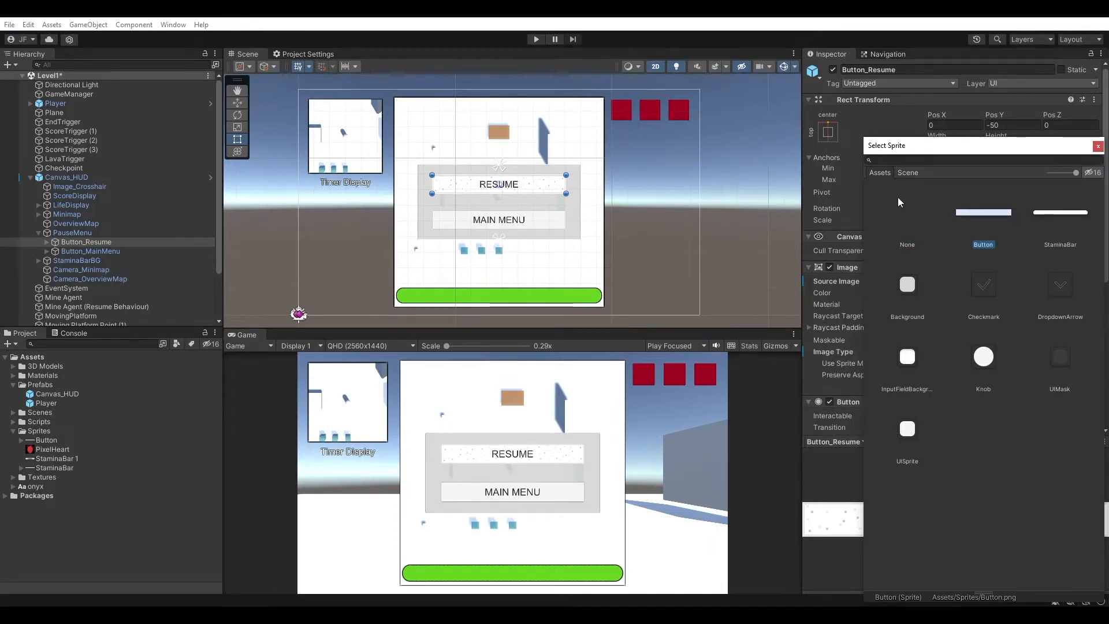
double_click(994, 215)
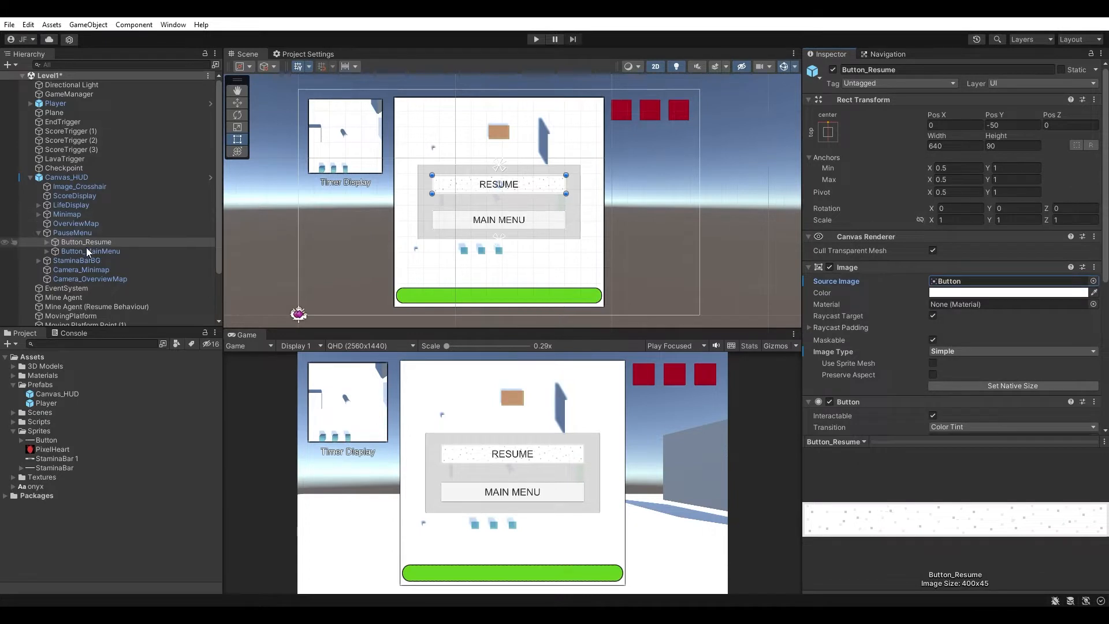
left_click(90, 252)
left_click(1093, 281)
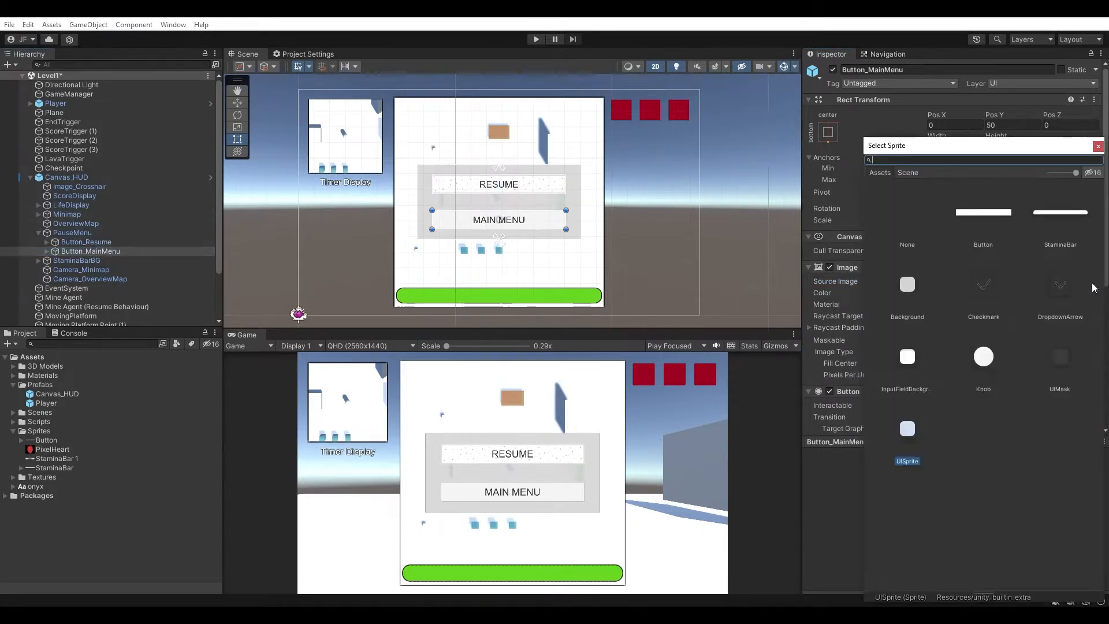
double_click(980, 220)
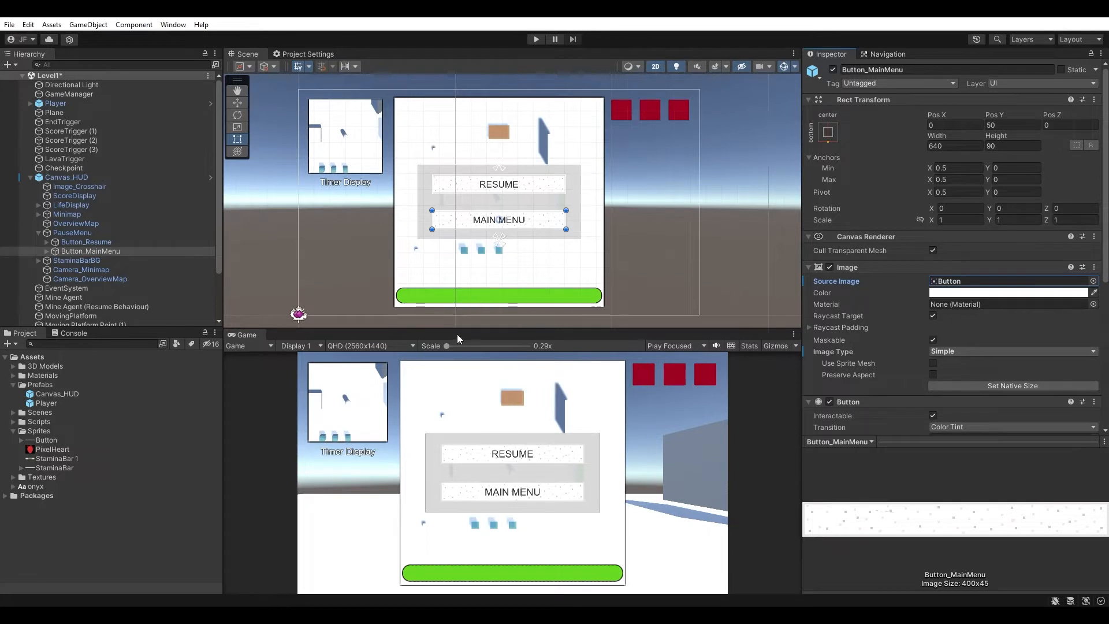
left_click(38, 232)
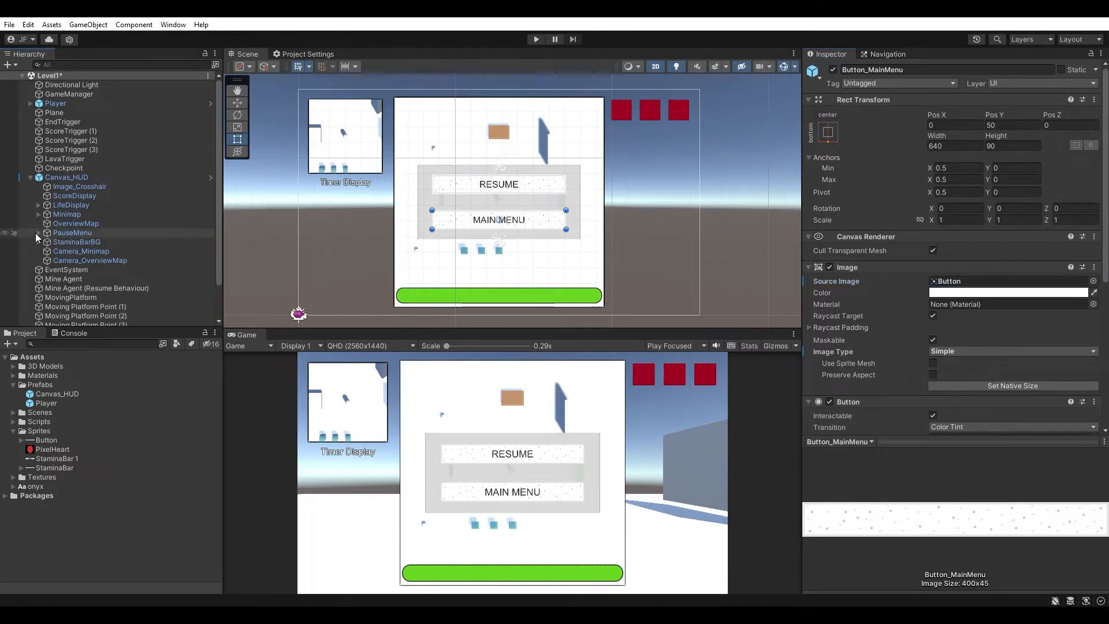
- Select LifeIcon, LifeIcon (1) and LifeIcon (2) inside LifeDisplay to inspect their shared image settings
left_click(38, 205)
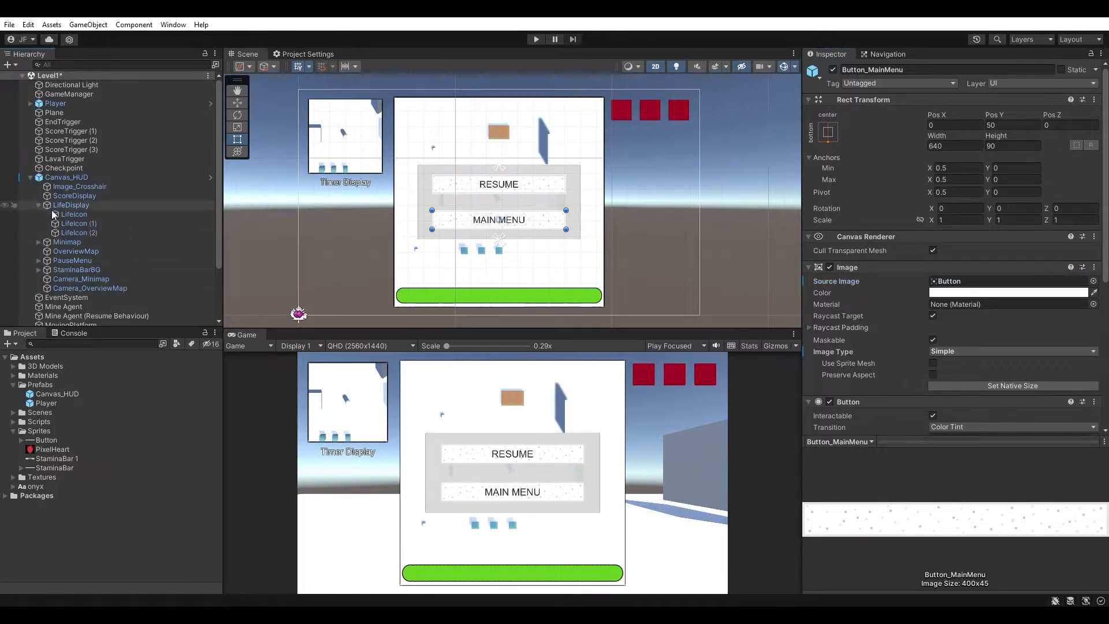
left_click(77, 214)
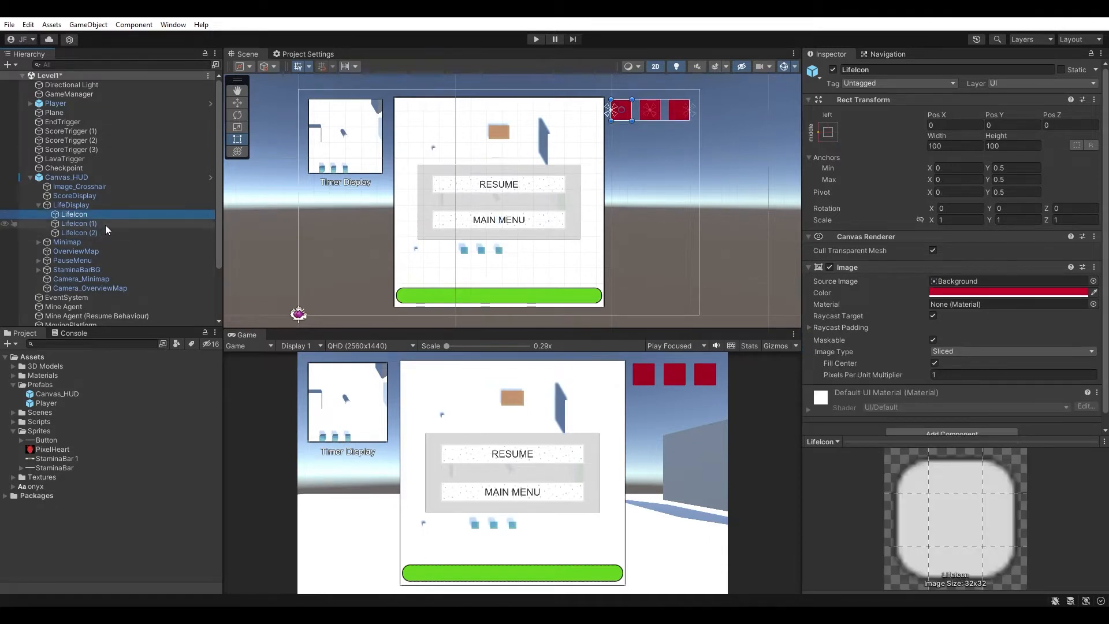
left_click(101, 232, "shift")
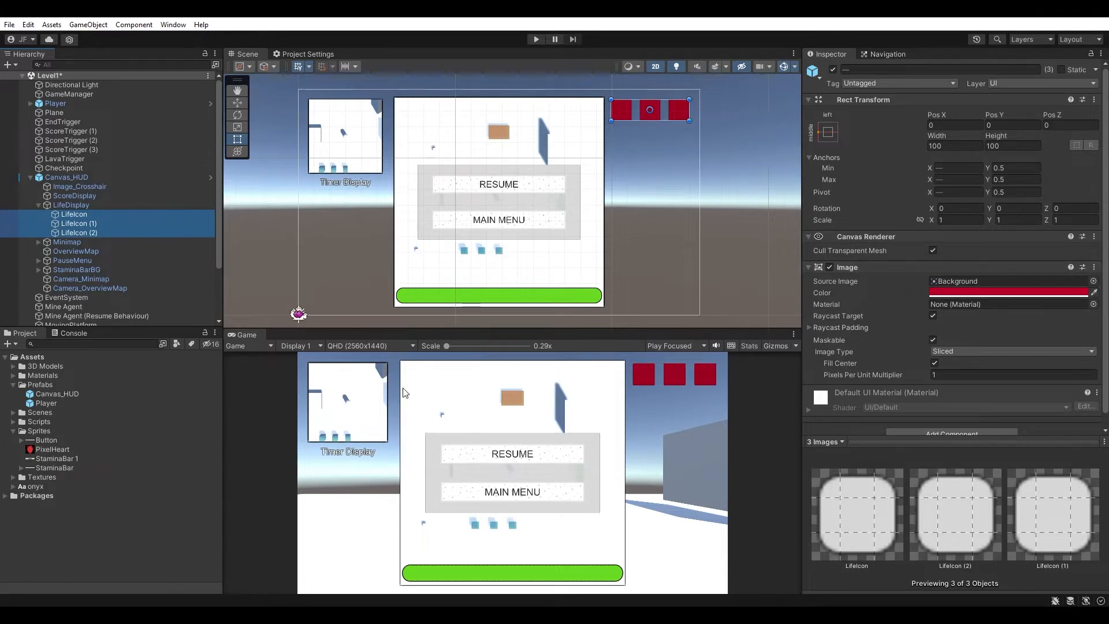
- Set the PixelHeart texture to Sprite (2D and UI) with Point (no filter) filtering and apply the import settings
left_click(60, 450)
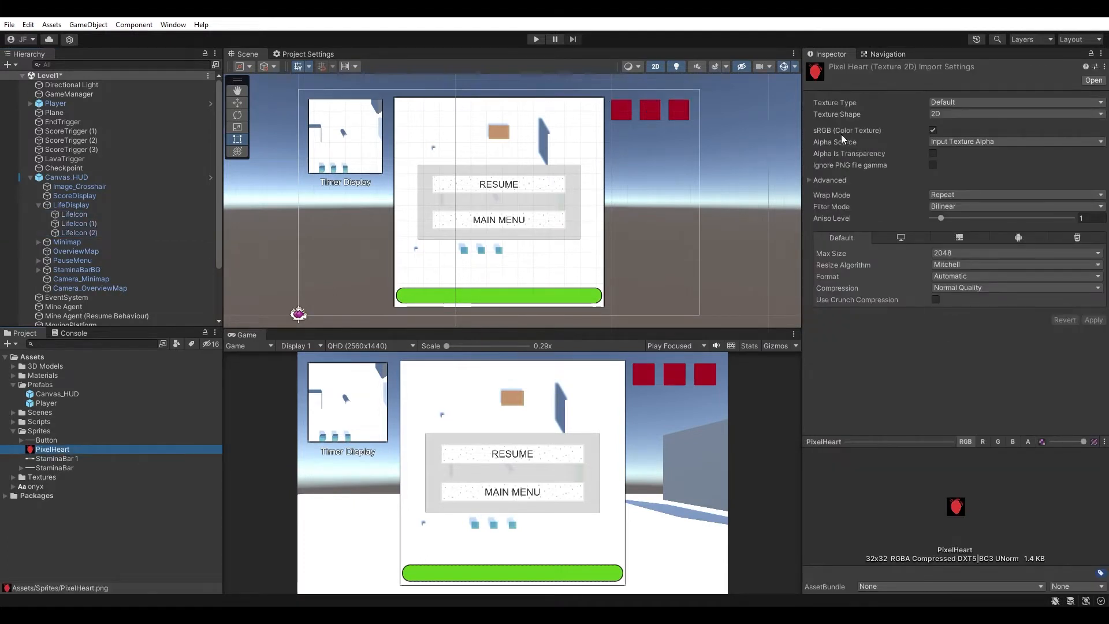
left_click(968, 103)
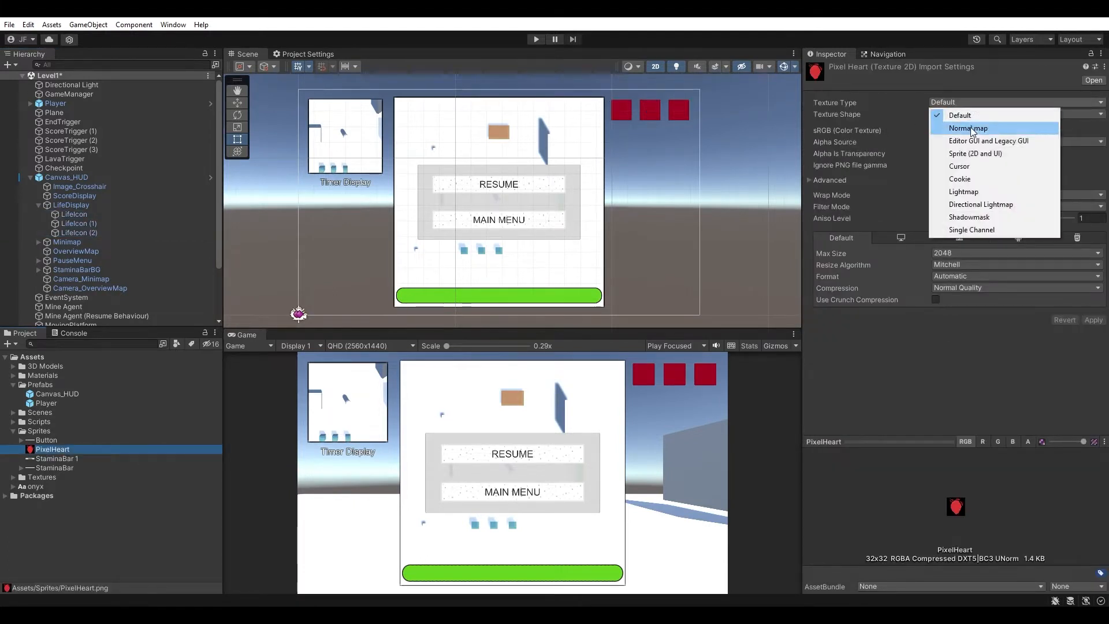
left_click(976, 154)
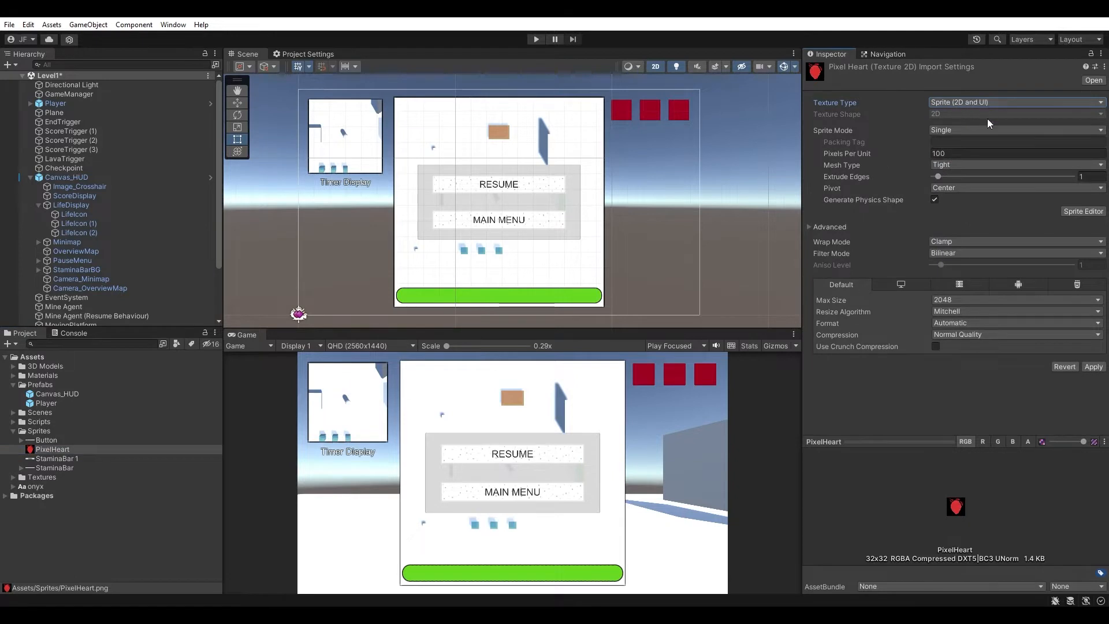
left_click(958, 253)
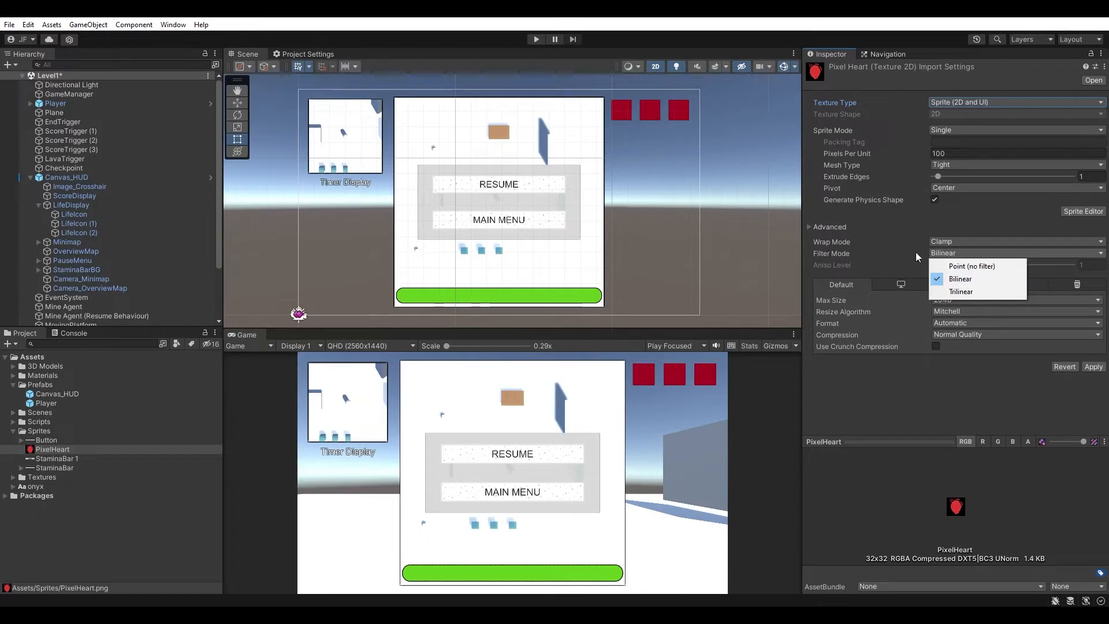
left_click(983, 267)
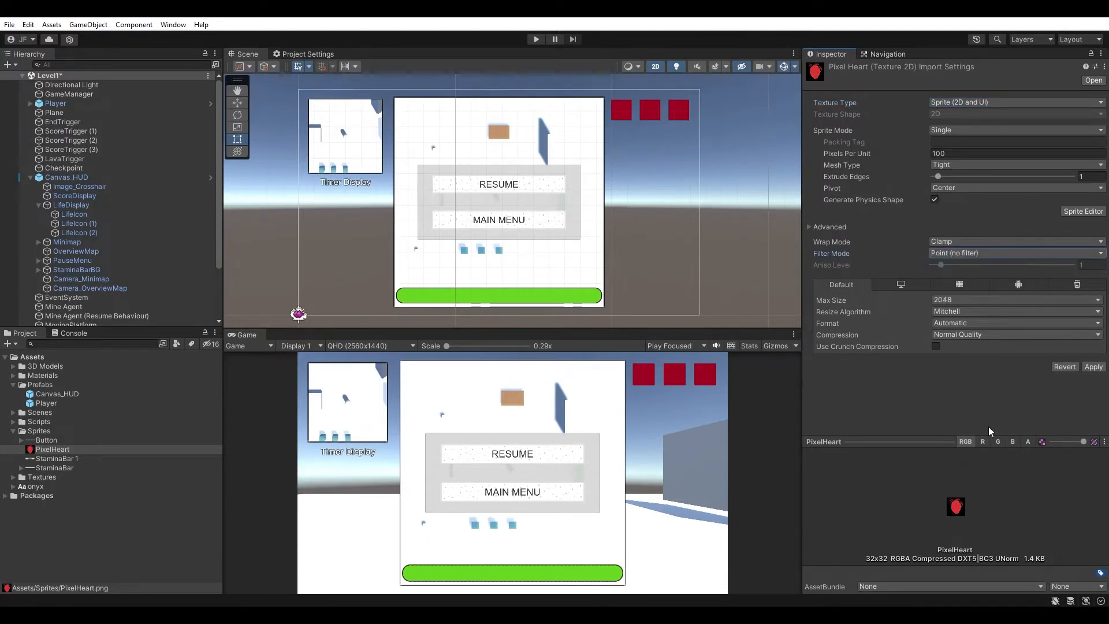
left_click(1097, 368)
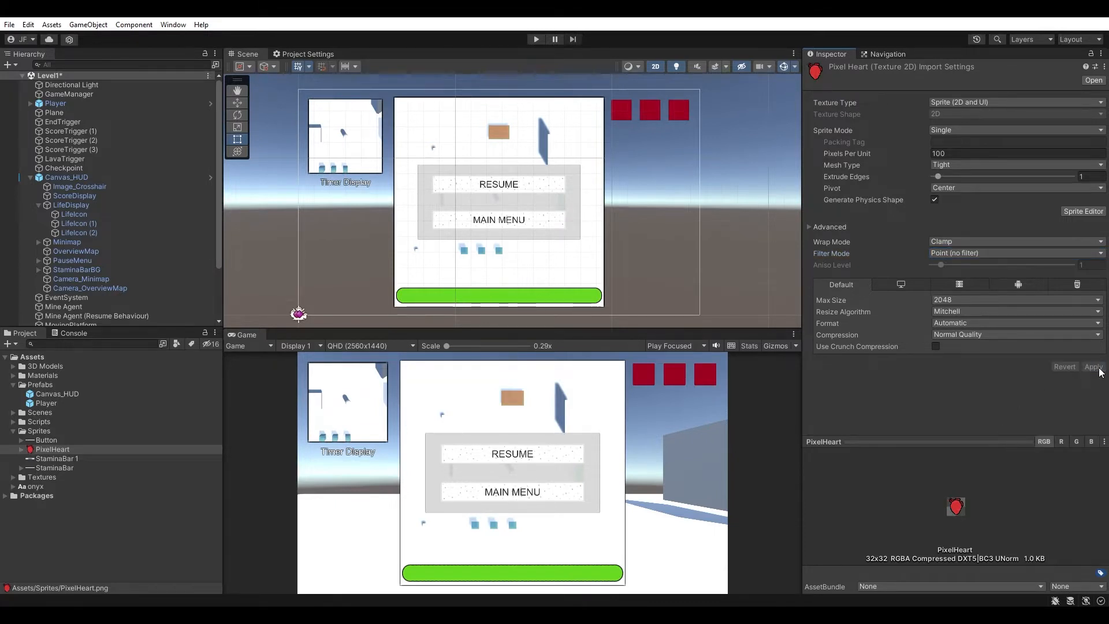
- Assign the PixelHeart sprite as the source image of all three life icons in LifeDisplay and check them in the scene
left_click(108, 215)
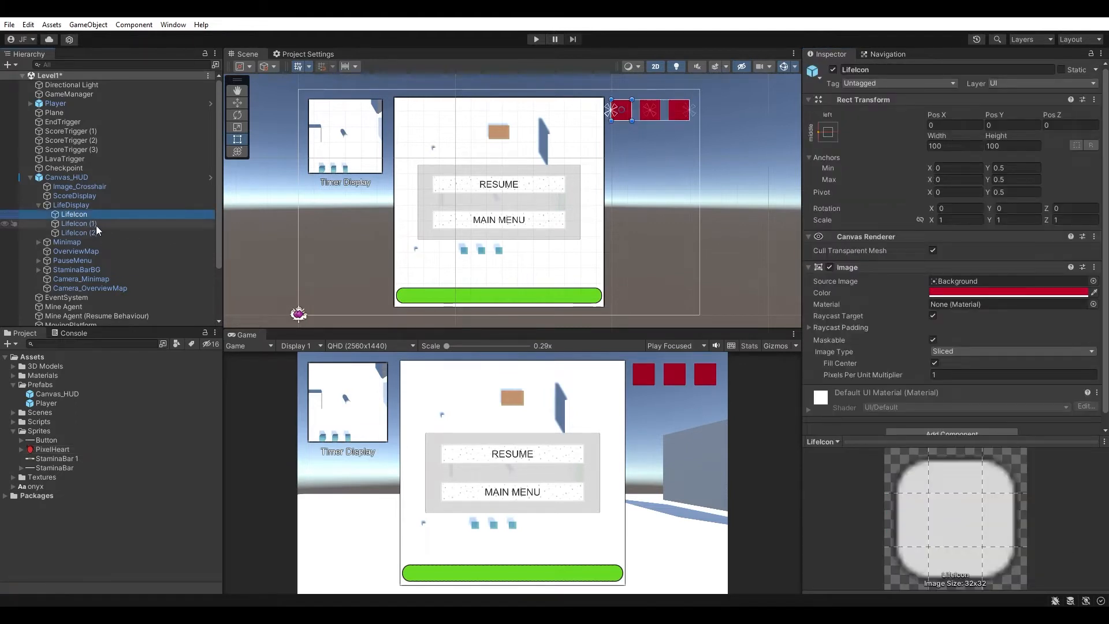
left_click(94, 232, "shift")
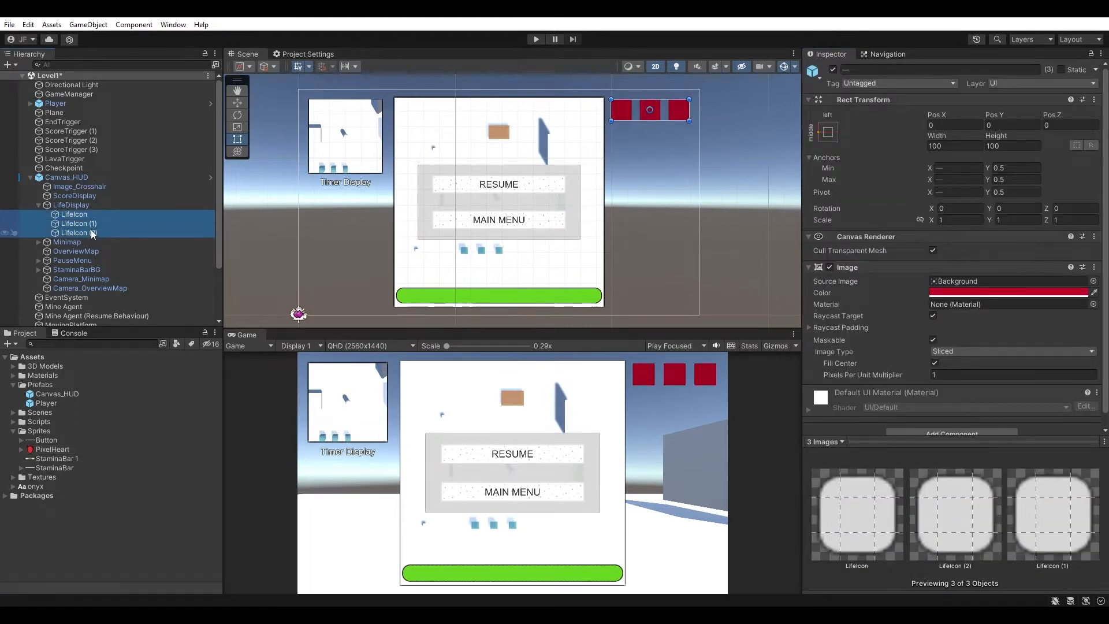
left_click_drag(44, 450, 980, 283)
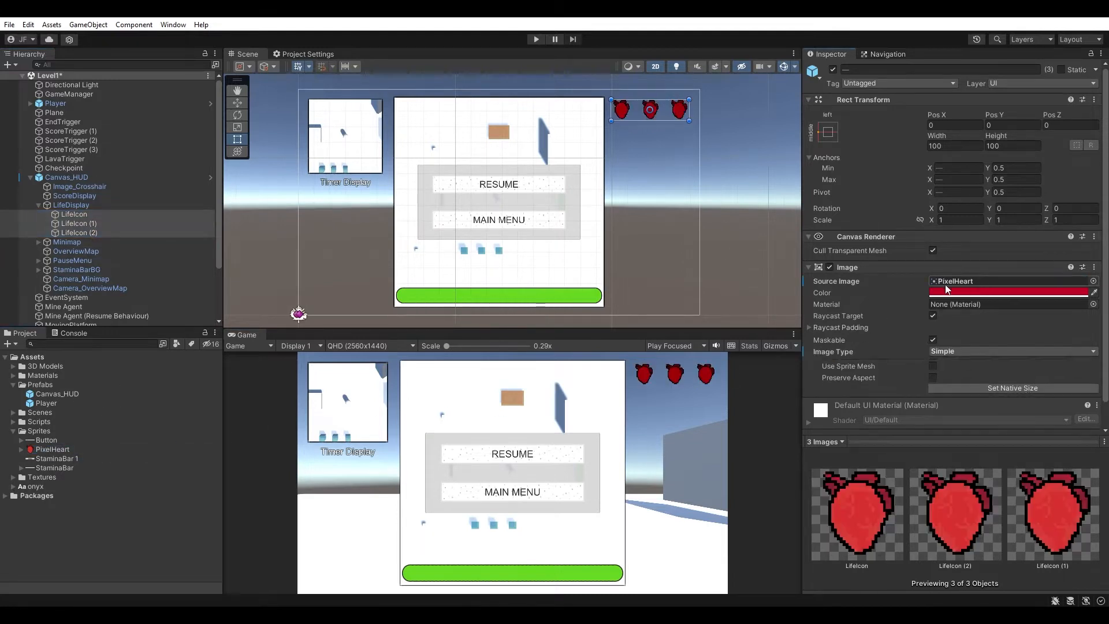
scroll(663, 121, "up", 5)
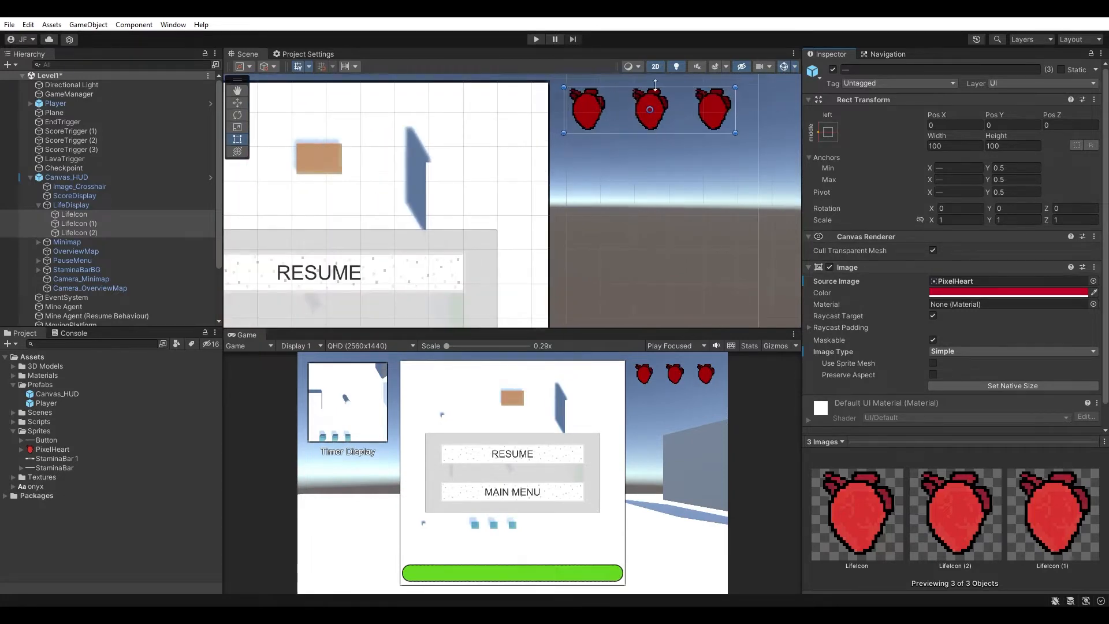
scroll(665, 179, "down", 10)
middle_click_drag(572, 227, 629, 164)
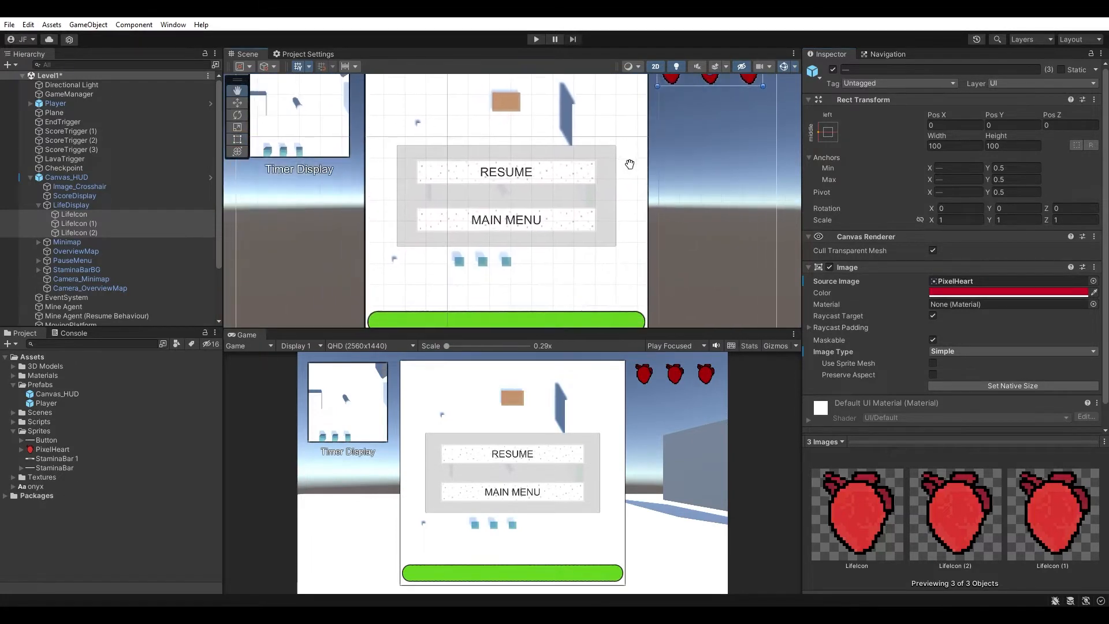
scroll(598, 213, "down", 4)
scroll(663, 202, "down", 1)
middle_click_drag(656, 249, 655, 230)
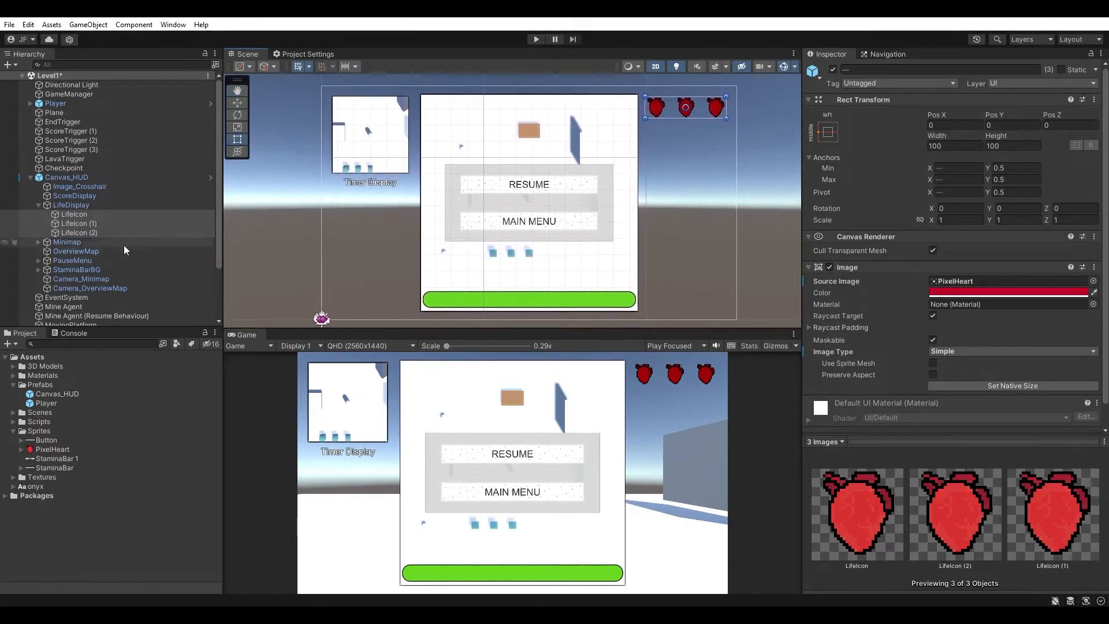
- Set the font of the Text (Legacy) objects under Button_Resume and Button_MainMenu to onyx, and collapse PauseMenu
left_click(38, 205)
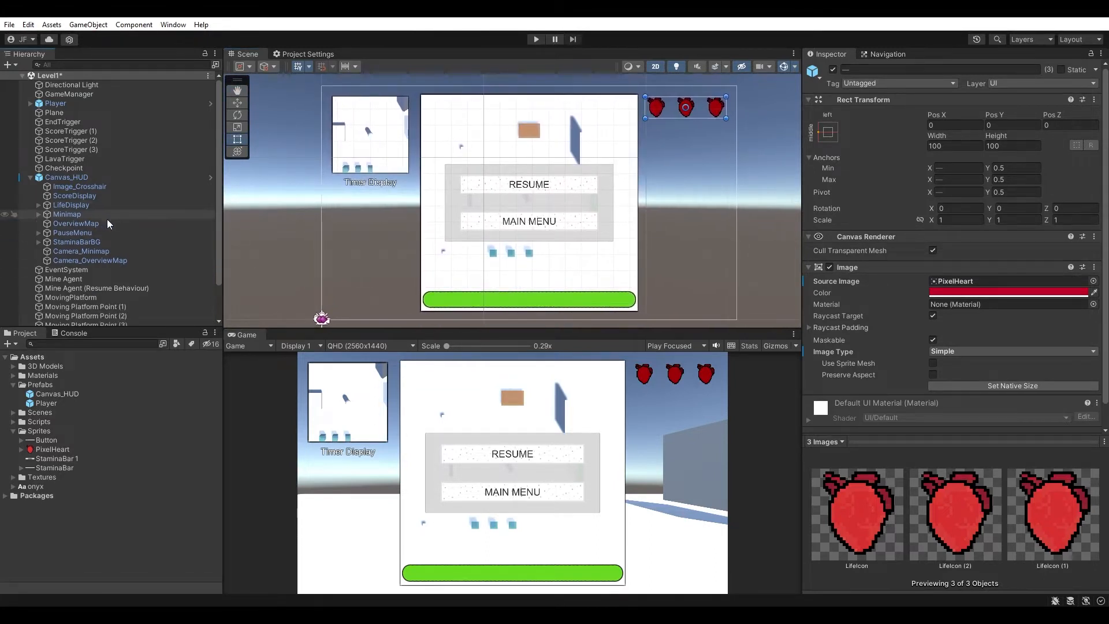
left_click(37, 232)
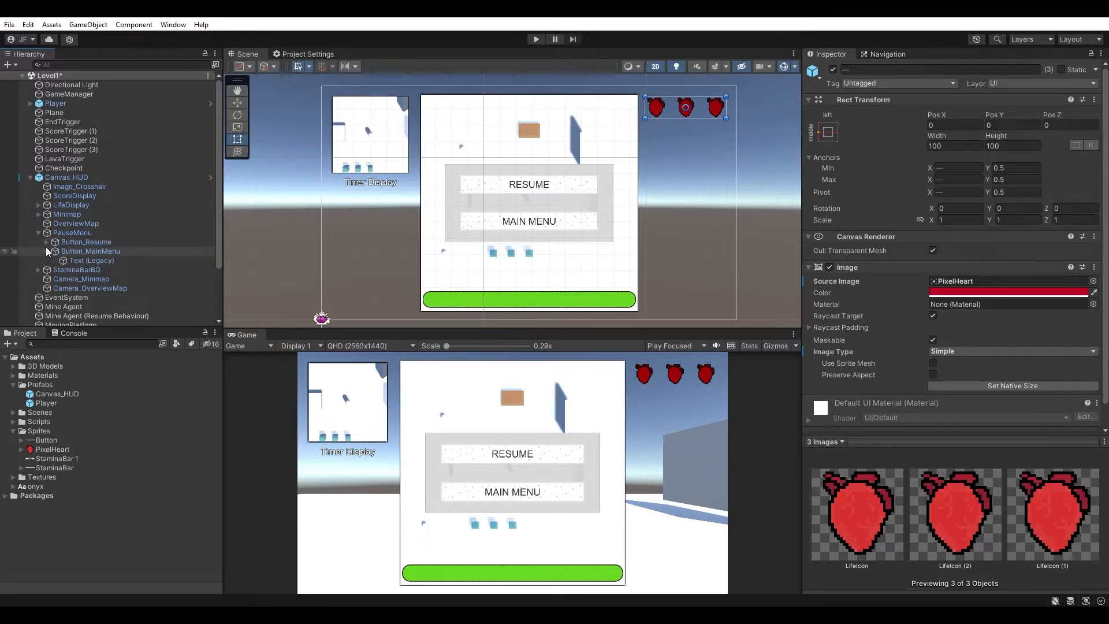
left_click(47, 242)
left_click(47, 260)
scroll(60, 252, "down", 3)
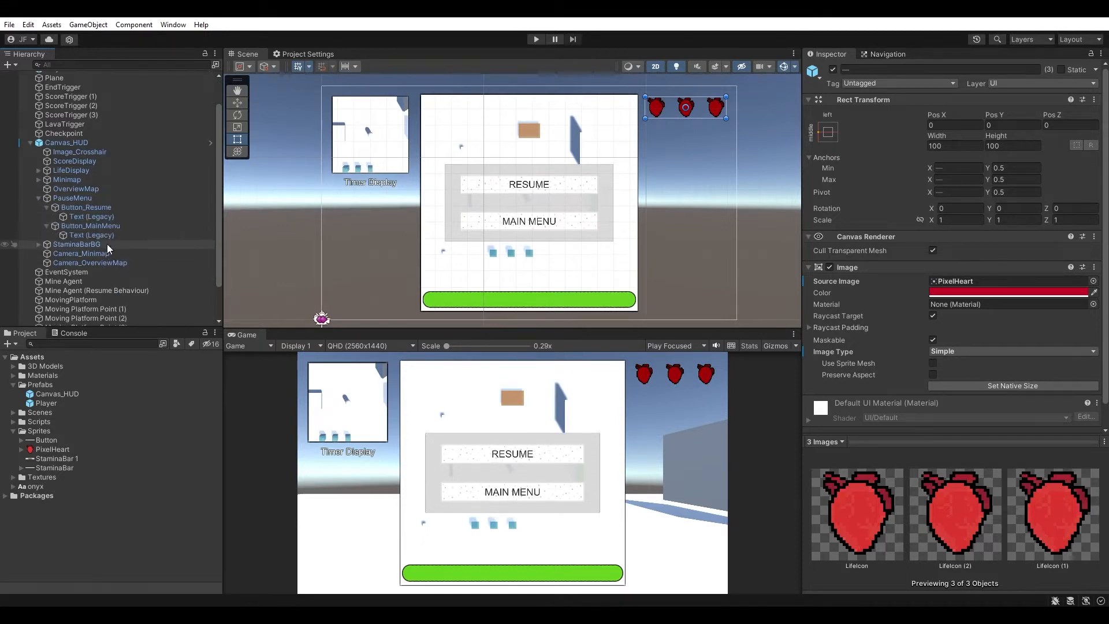
left_click(114, 217)
left_click(108, 235, "ctrl")
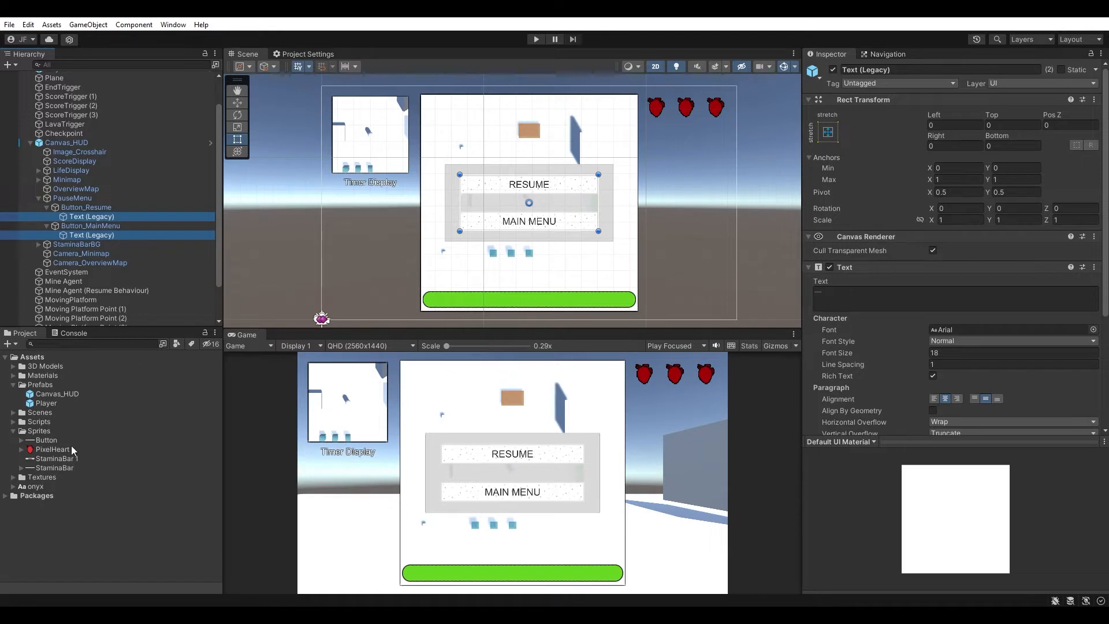
left_click_drag(33, 491, 976, 331)
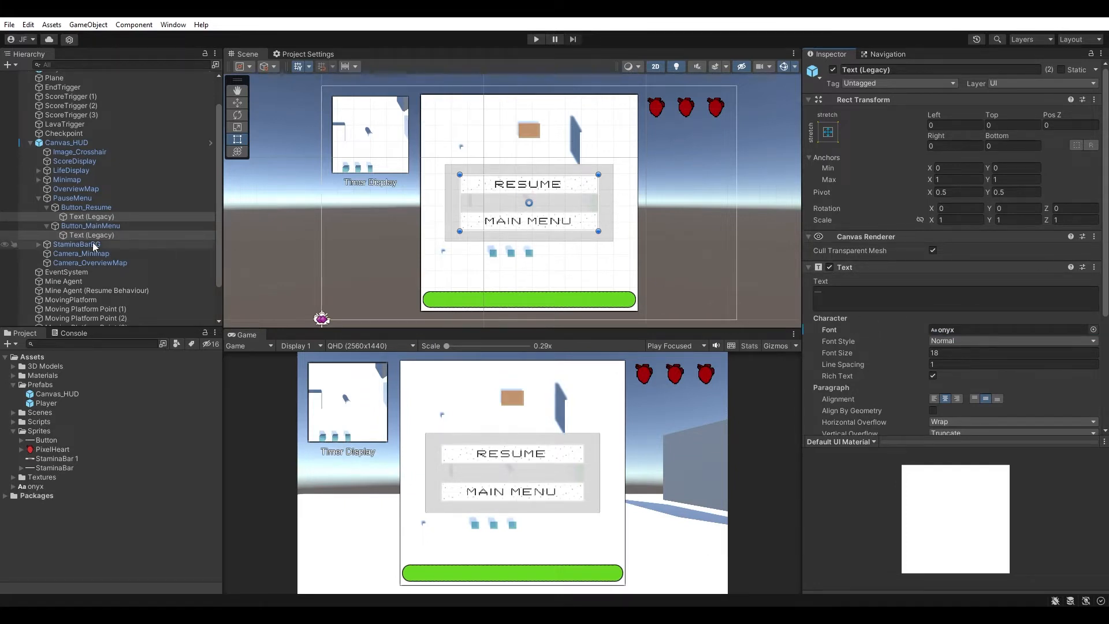
left_click(47, 208)
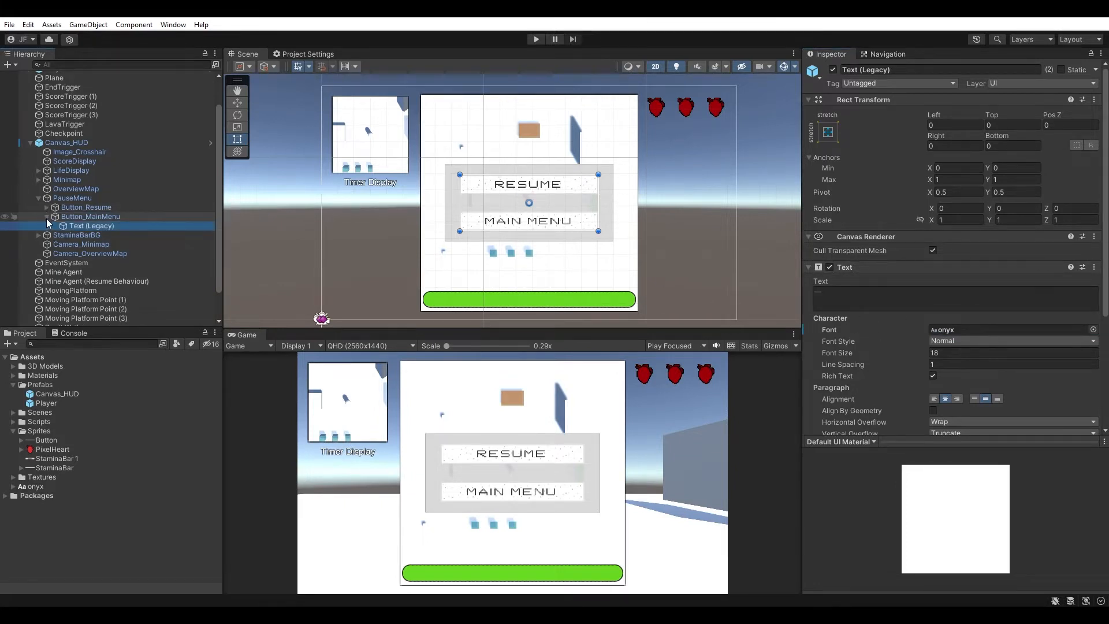
left_click(47, 217)
left_click(39, 198)
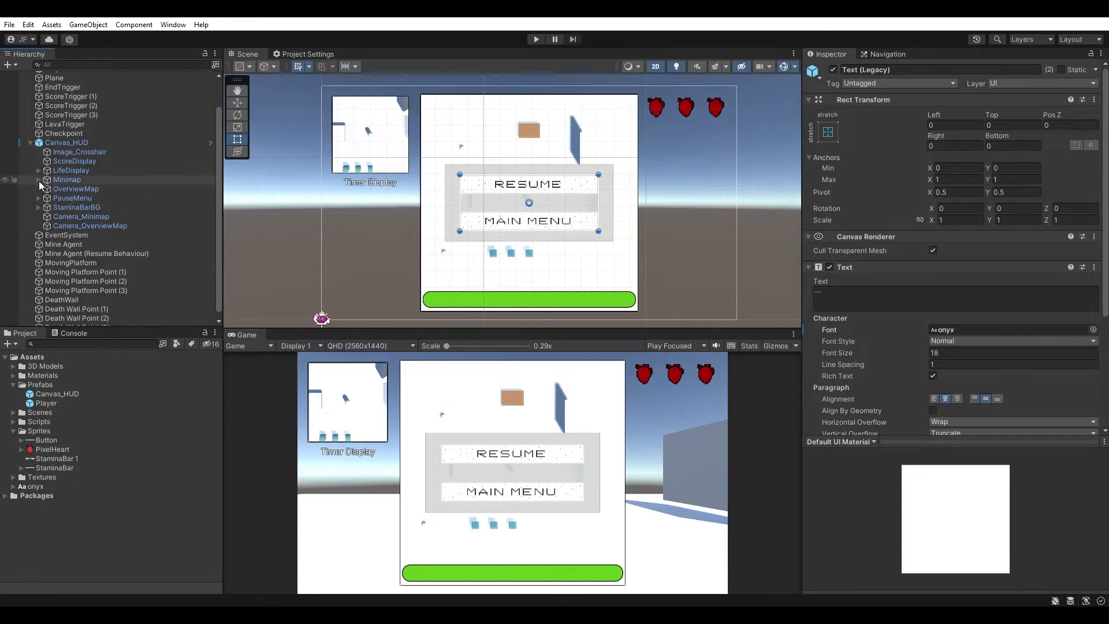
- Set the font of TimerDisplay inside Minimap to onyx and save the scene
left_click(38, 180)
left_click(75, 189)
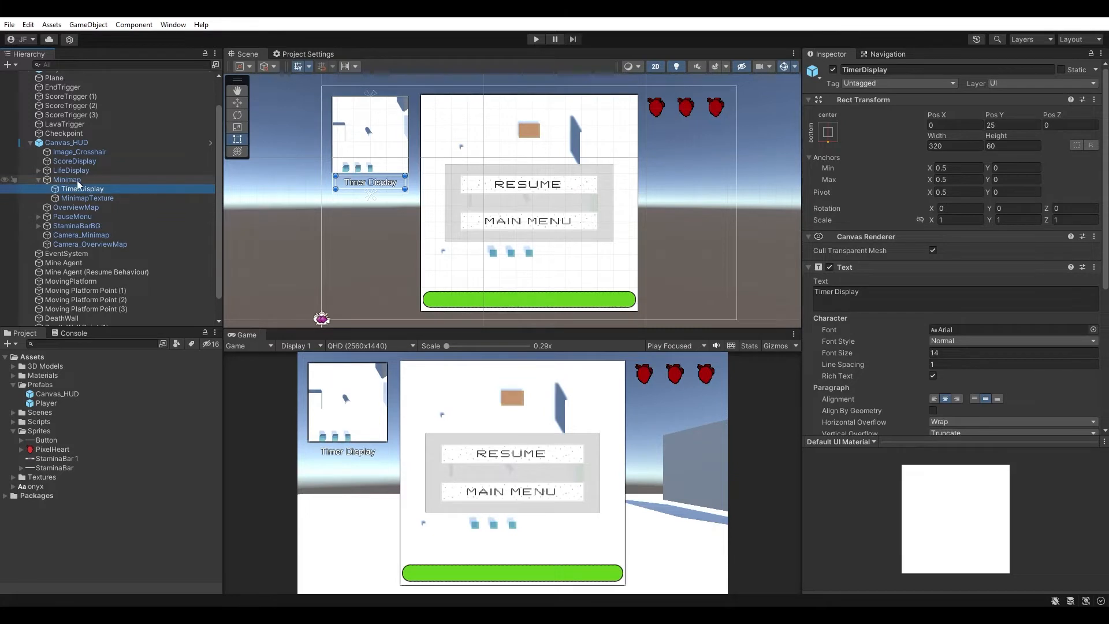
left_click_drag(46, 486, 966, 331)
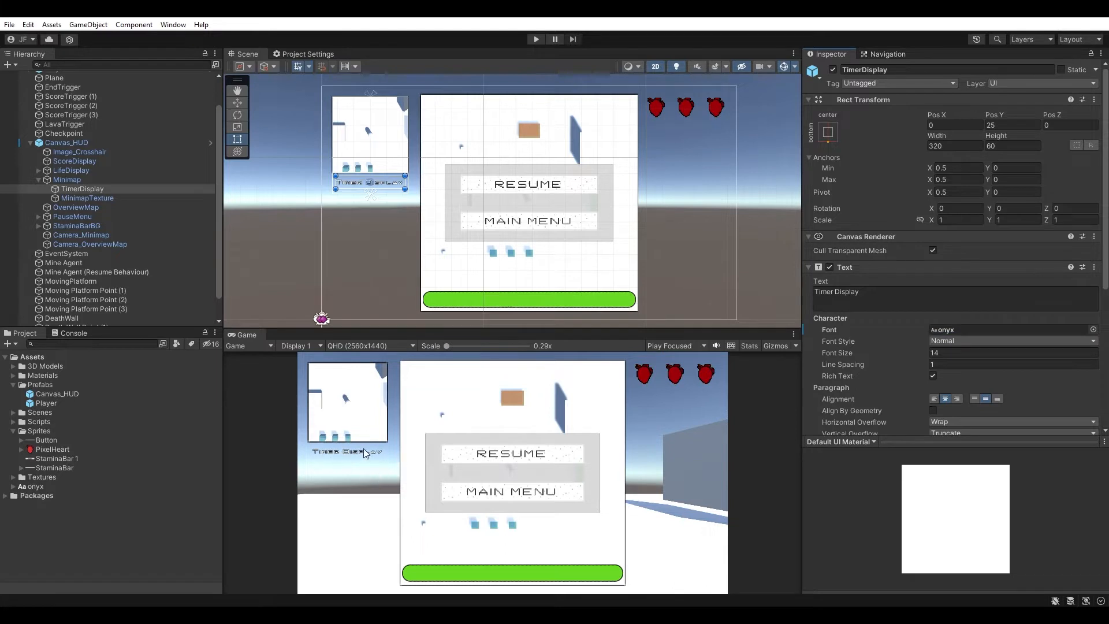
key("ctrl+s")
- Set the StaminaBar 1 texture type to Sprite (2D and UI) and apply the import settings
left_click(85, 457)
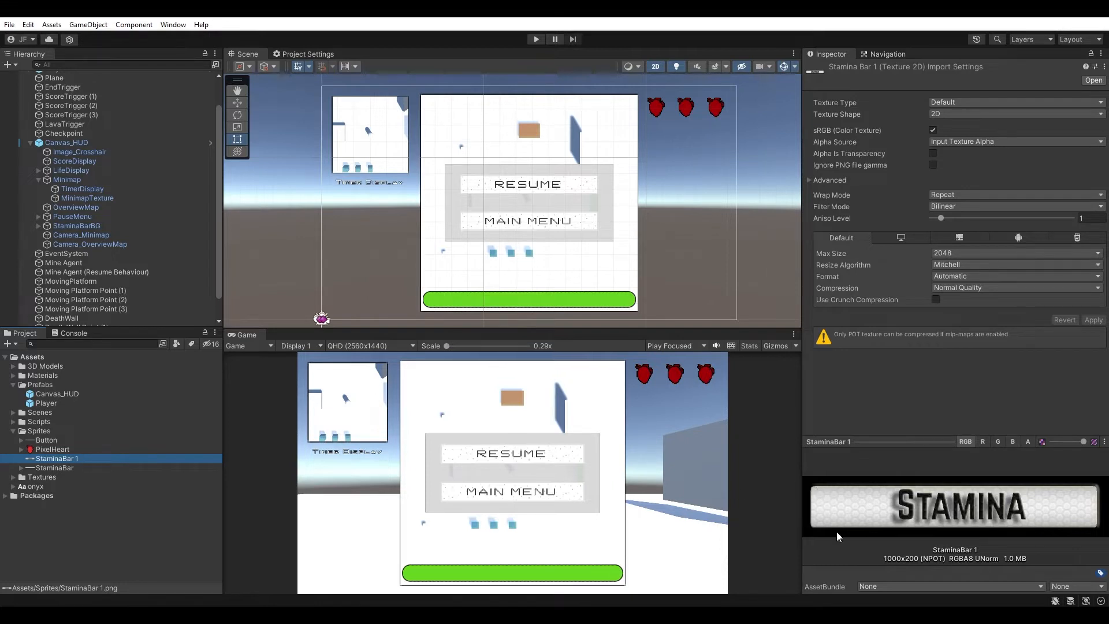
left_click(962, 102)
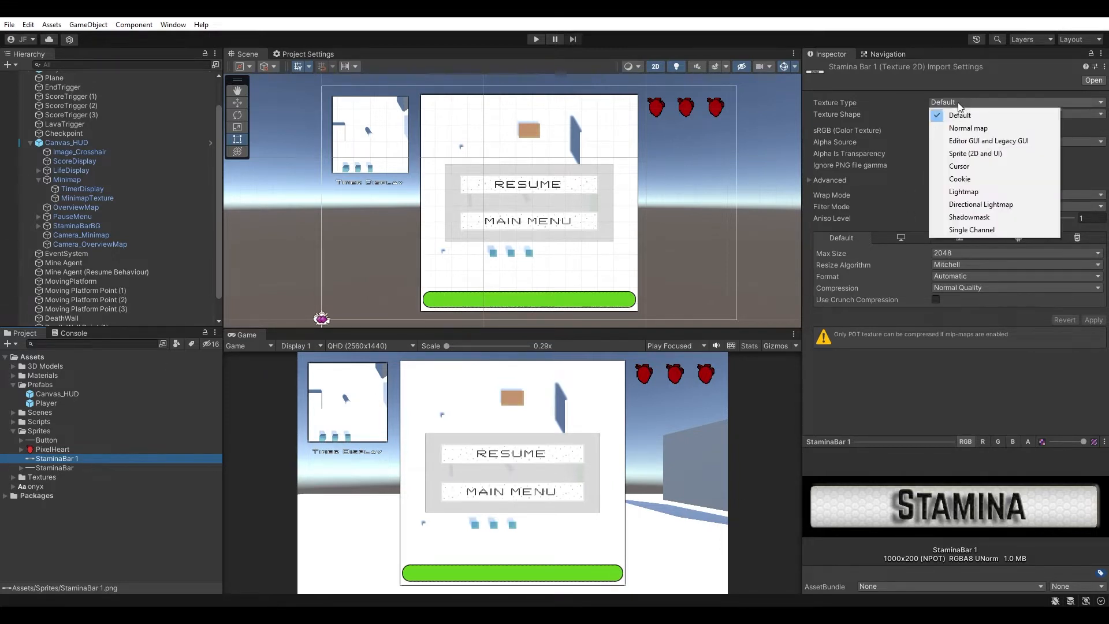
left_click(991, 156)
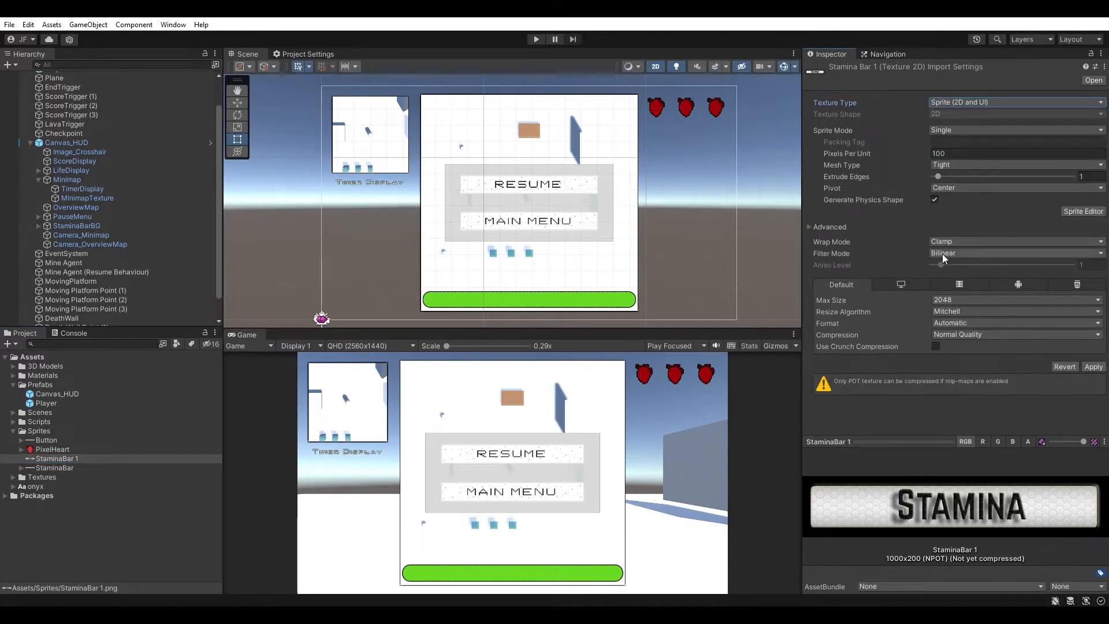
left_click(1094, 368)
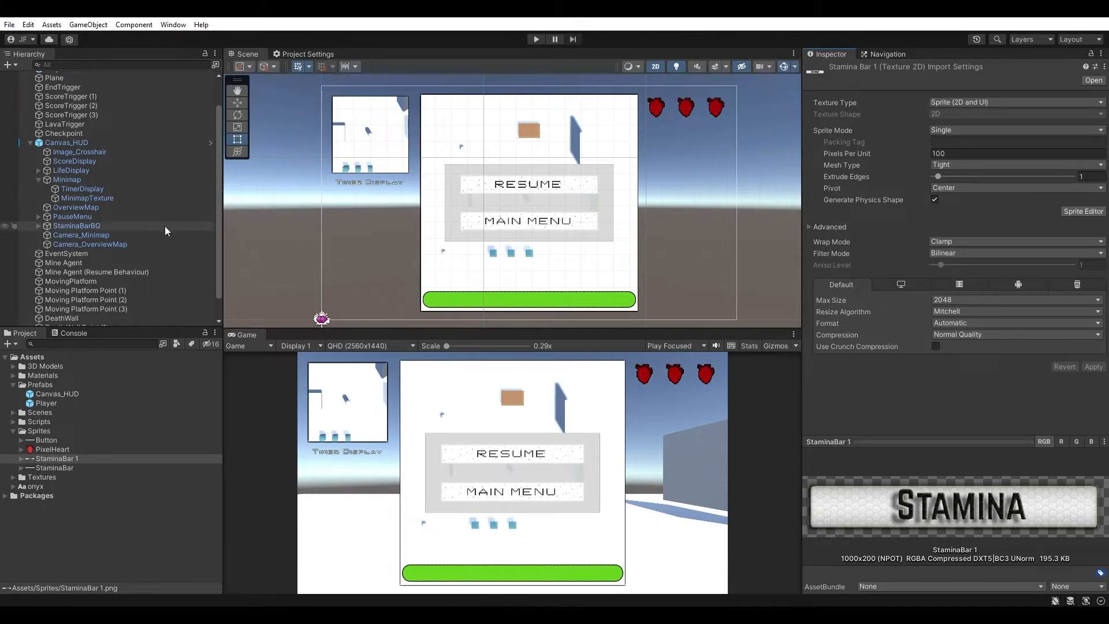
- Assign the StaminaBar 1 sprite as the source image of both StaminaBarBG and StaminaBarFG
left_click(103, 228)
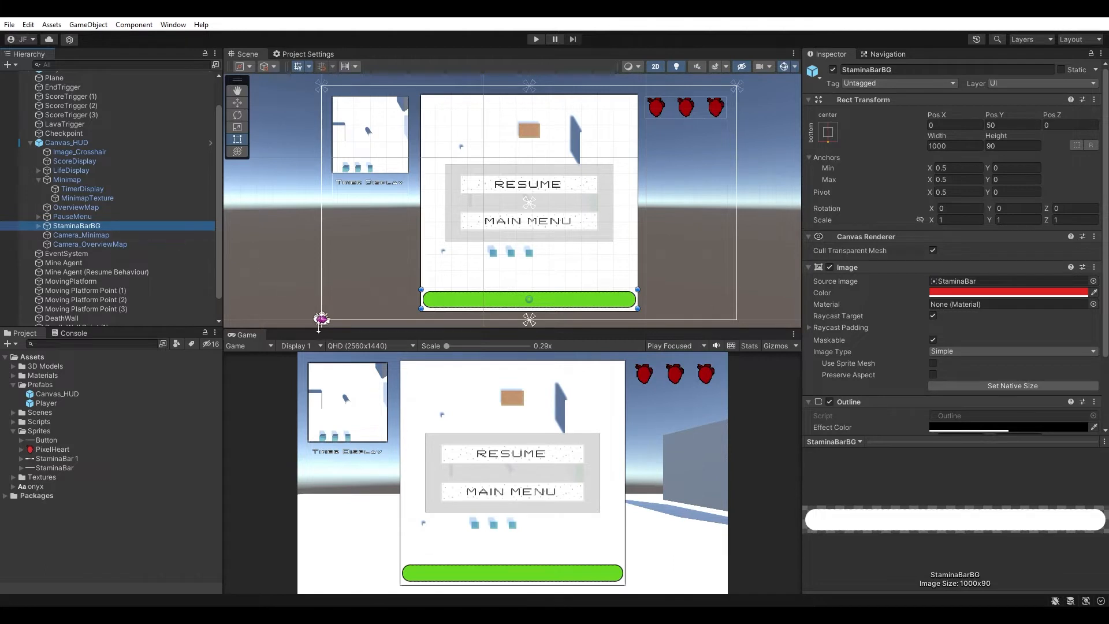
left_click_drag(57, 459, 990, 281)
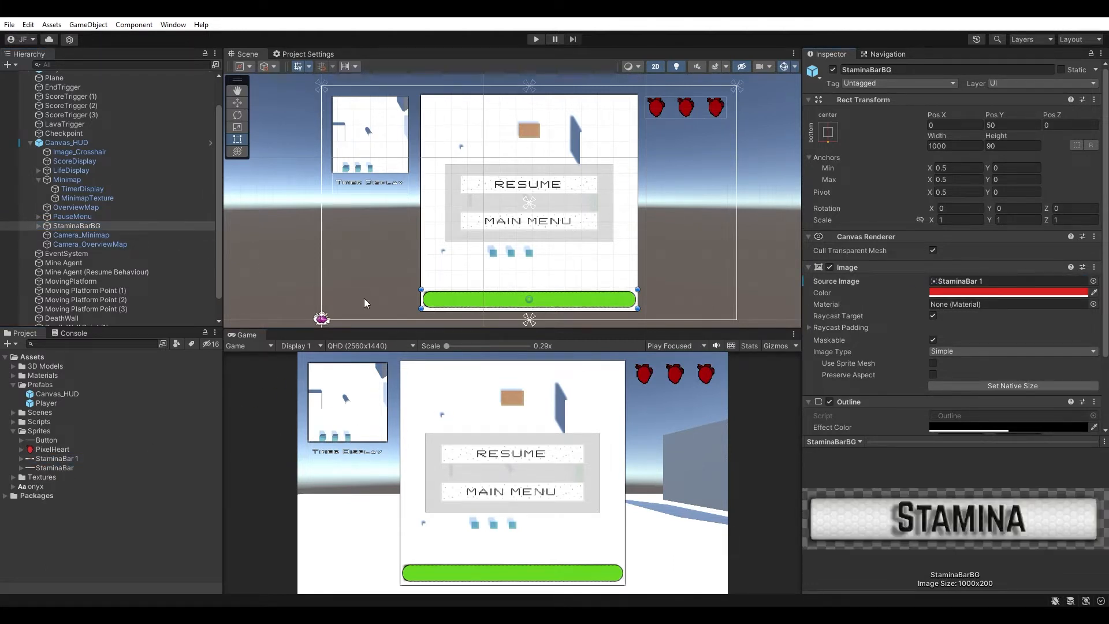
left_click(40, 226)
left_click(61, 234)
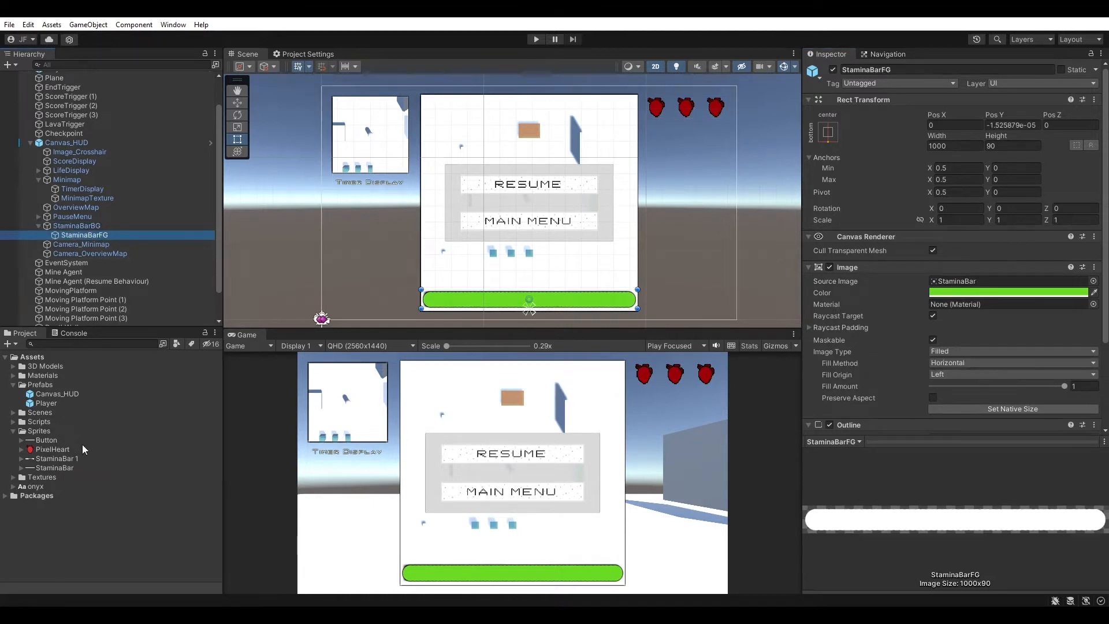
left_click_drag(57, 459, 980, 284)
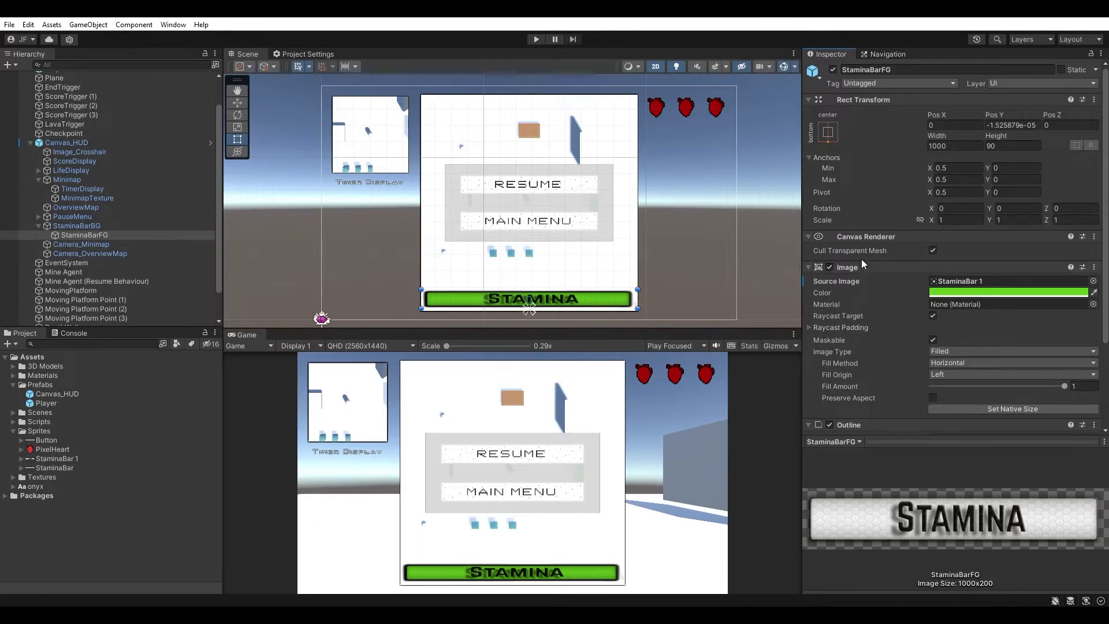
- Set the height of both StaminaBarFG and StaminaBarBG to 200, and collapse StaminaBarBG
left_click(946, 146)
left_click(1005, 146)
type("200")
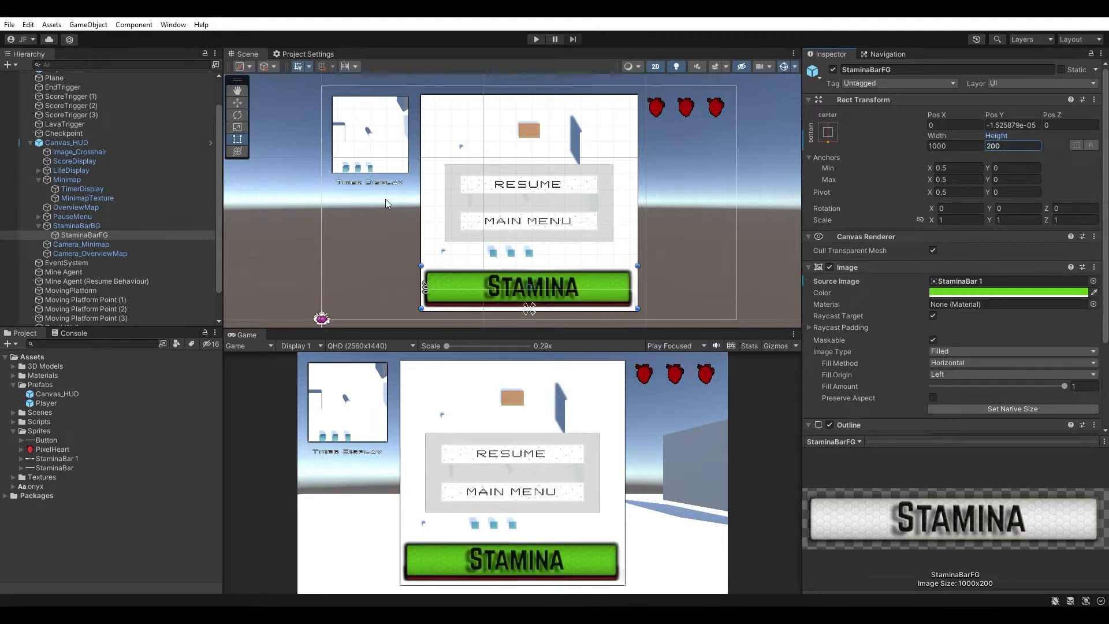
left_click(164, 225)
left_click(1006, 147)
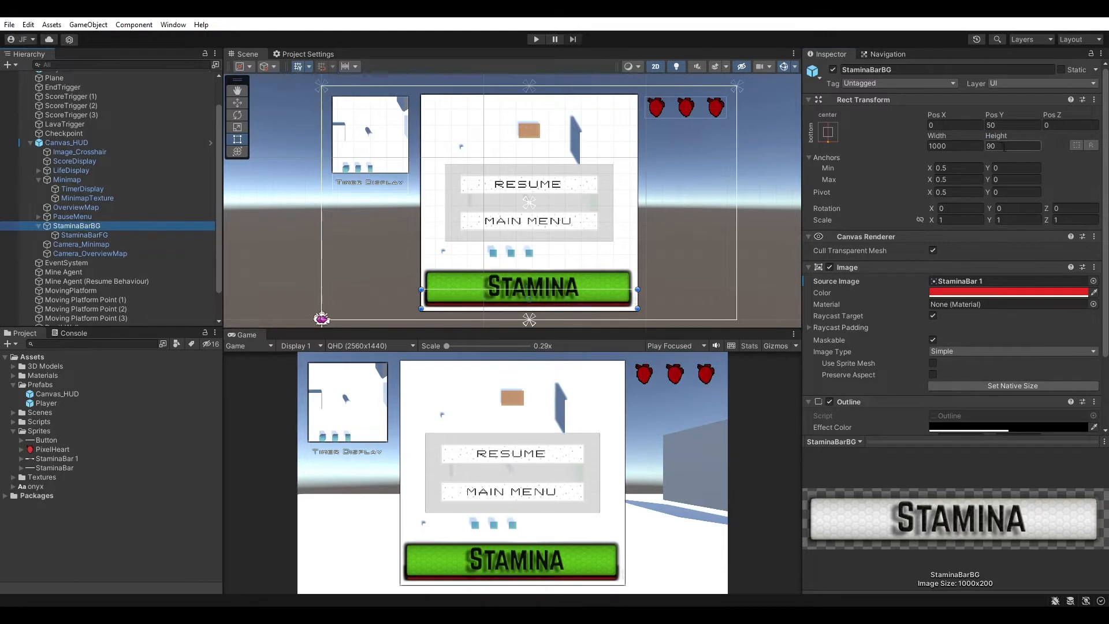
type("200")
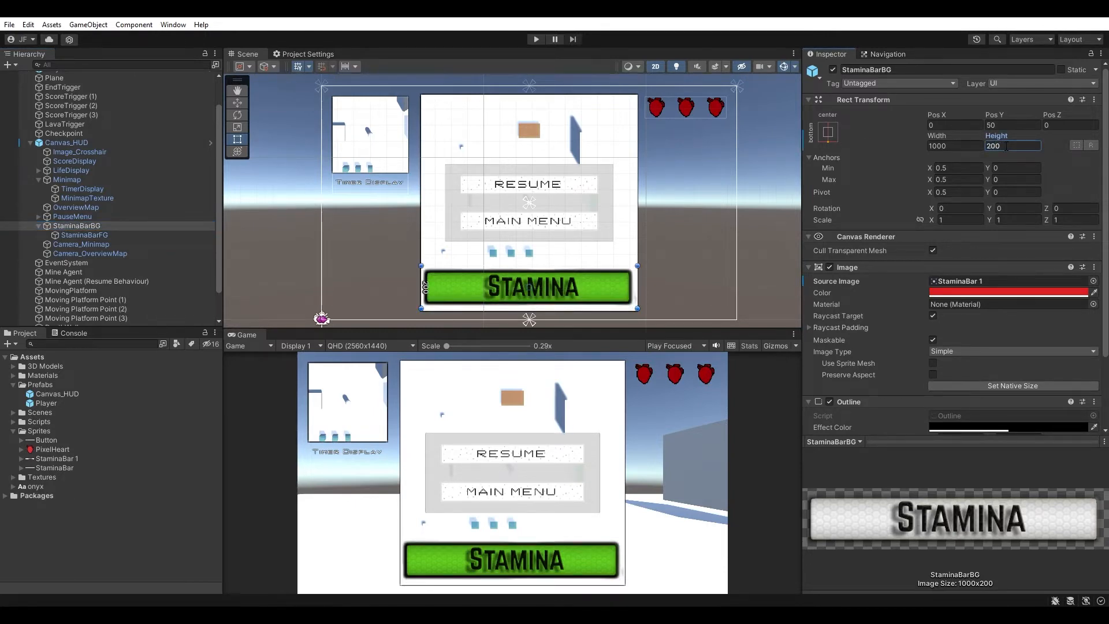
left_click(40, 227)
left_click(39, 226)
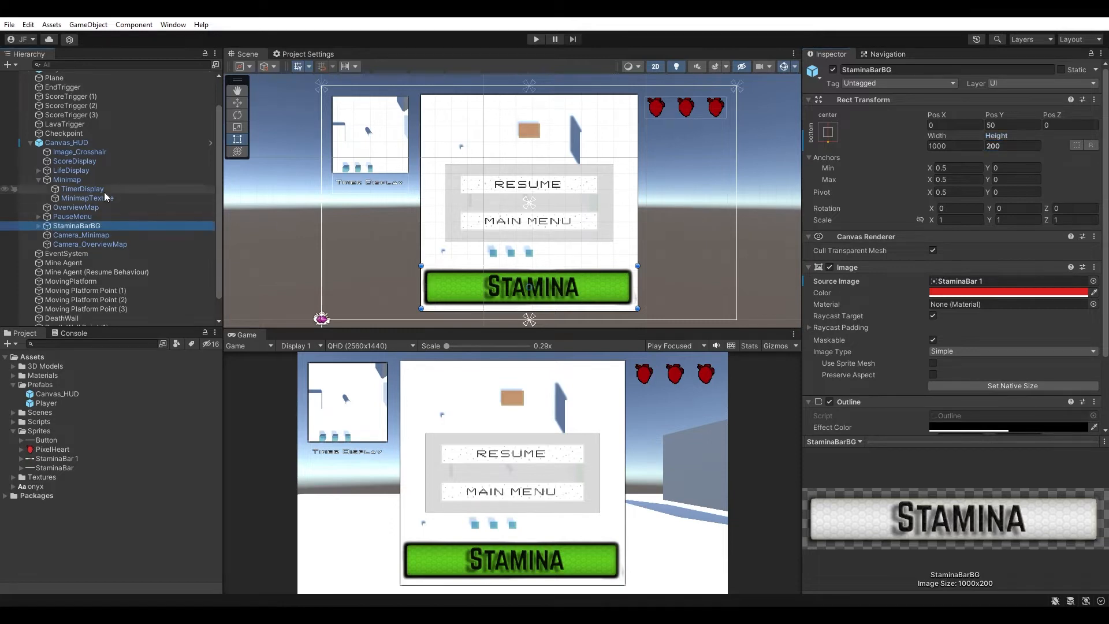
- Apply all overrides of the Canvas_HUD instance to its prefab
left_click(122, 144)
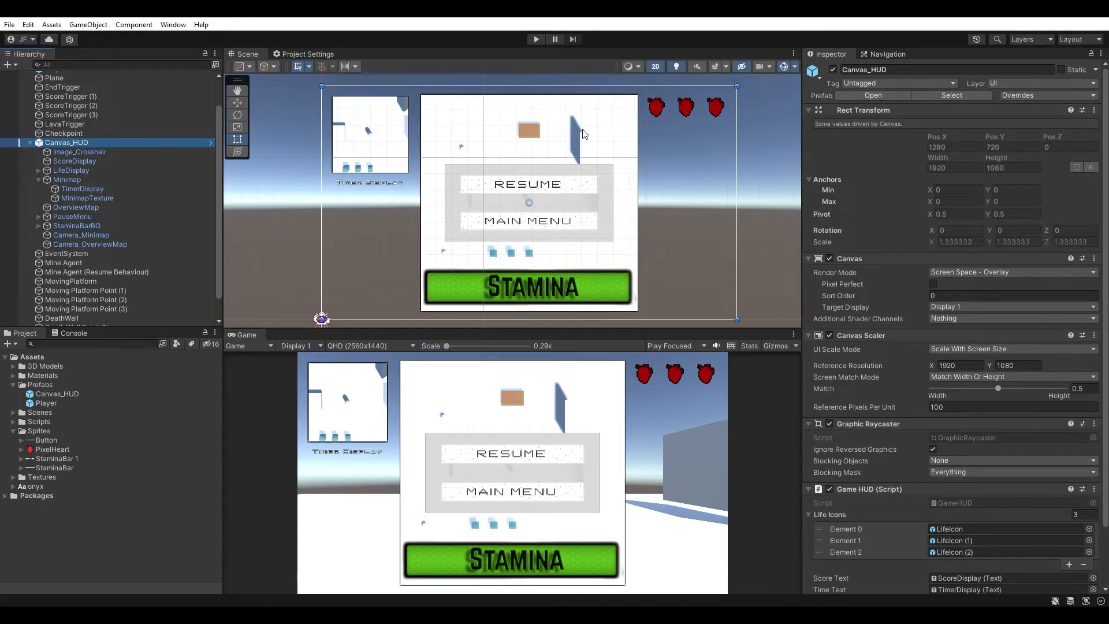
left_click(1031, 96)
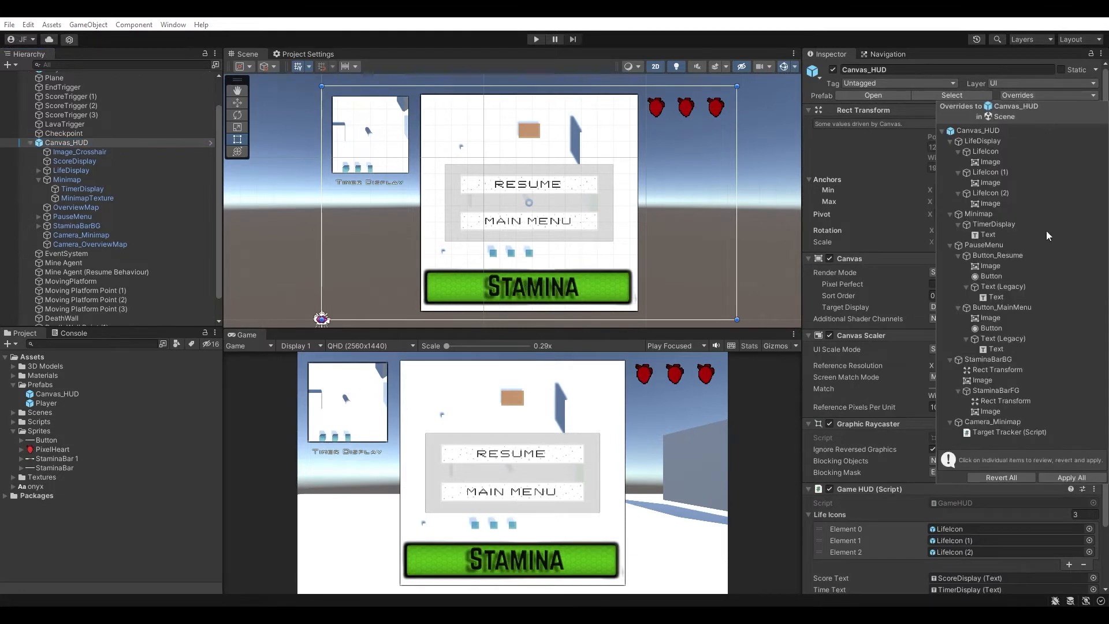
left_click(1073, 478)
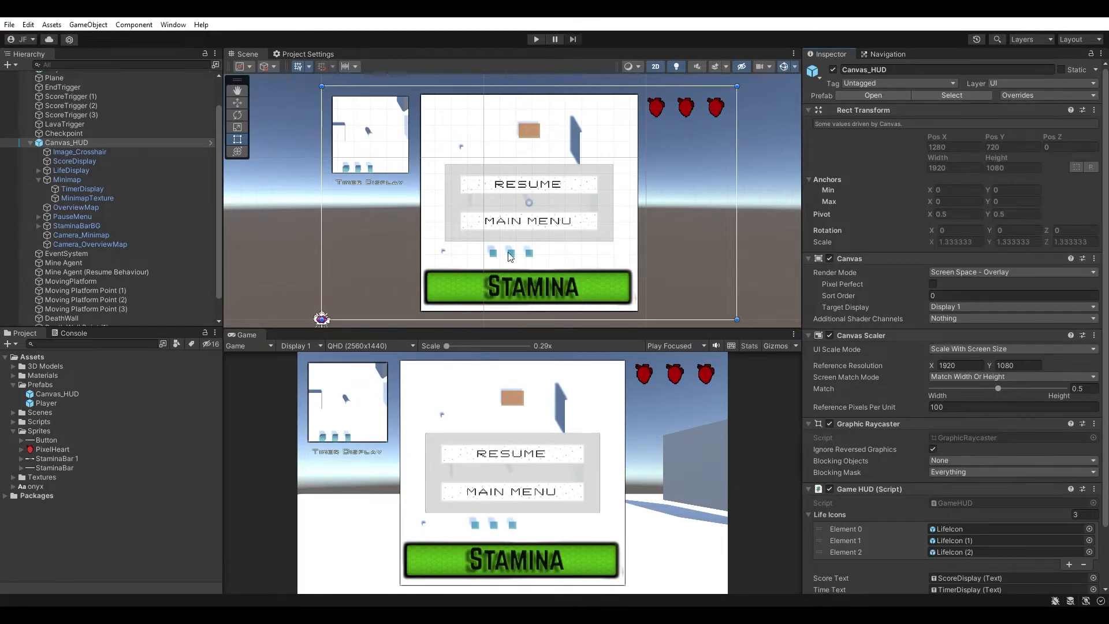
- Frame LavaTrigger in the 3D scene view and turn it into a prefab in the Prefabs folder
left_click(657, 66)
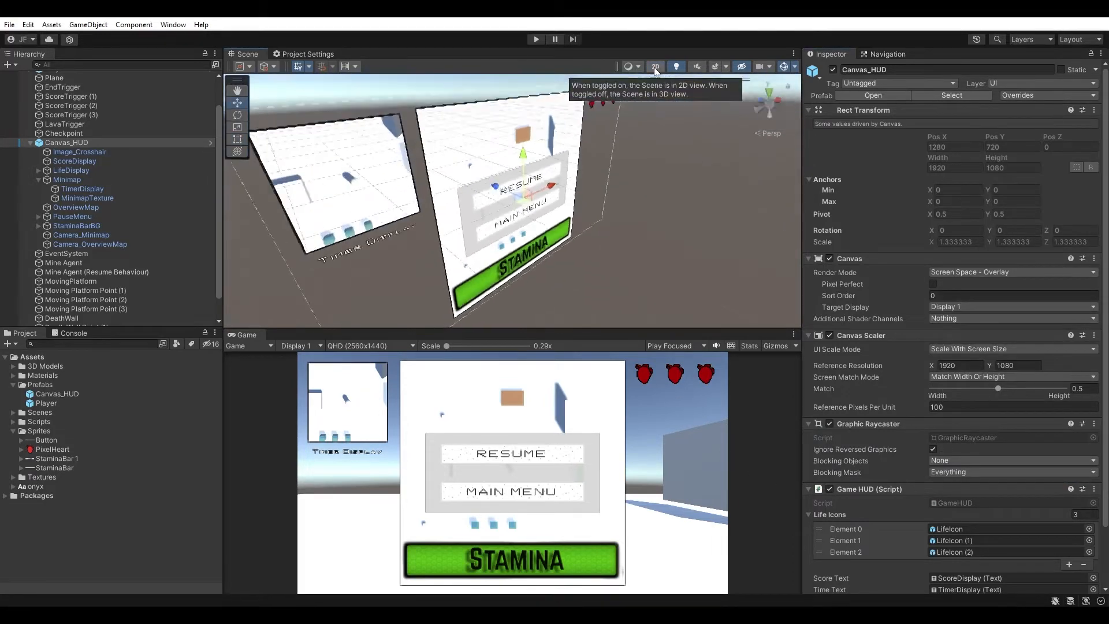
left_click(30, 143)
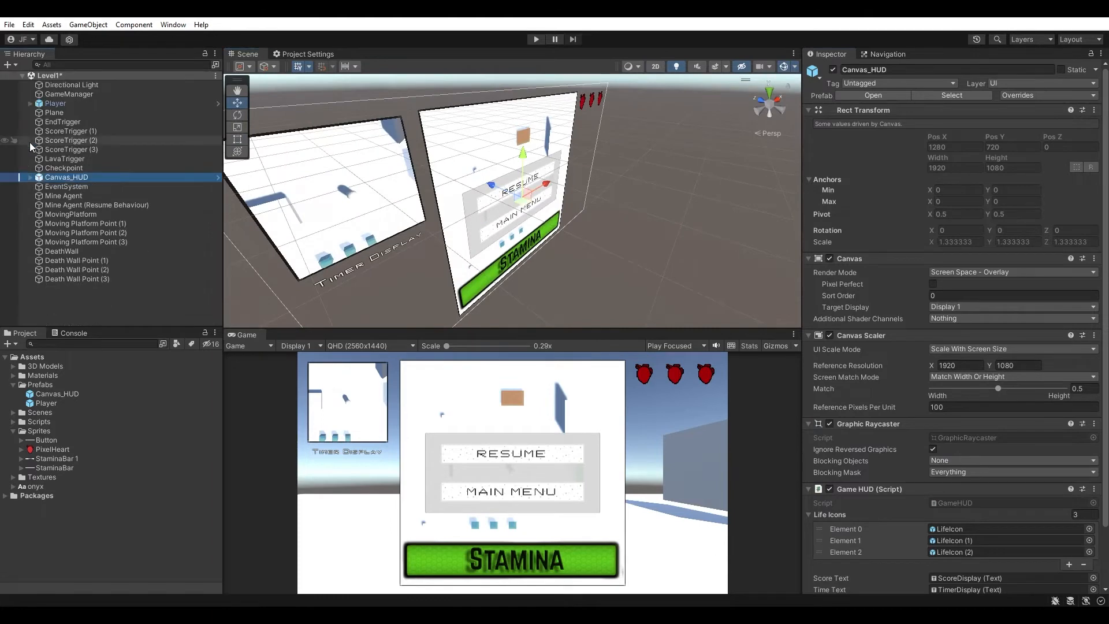
double_click(100, 161)
left_click_drag(592, 186, 637, 179, "alt")
right_click_drag(637, 179, 618, 181)
key("d")
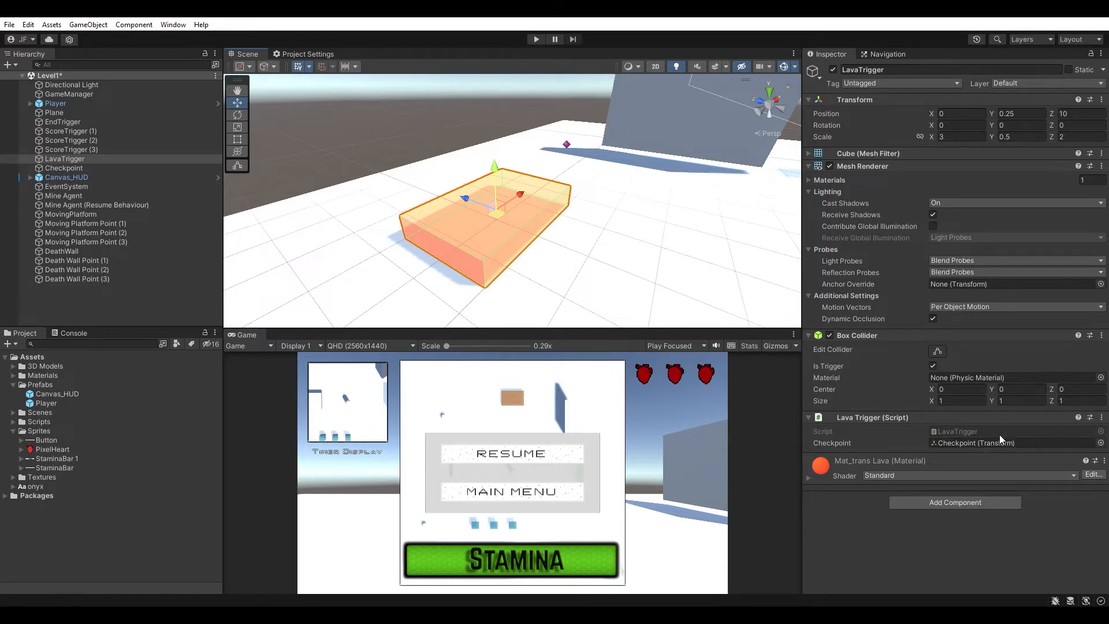
mouse_move(875, 443)
left_click_drag(88, 158, 80, 386)
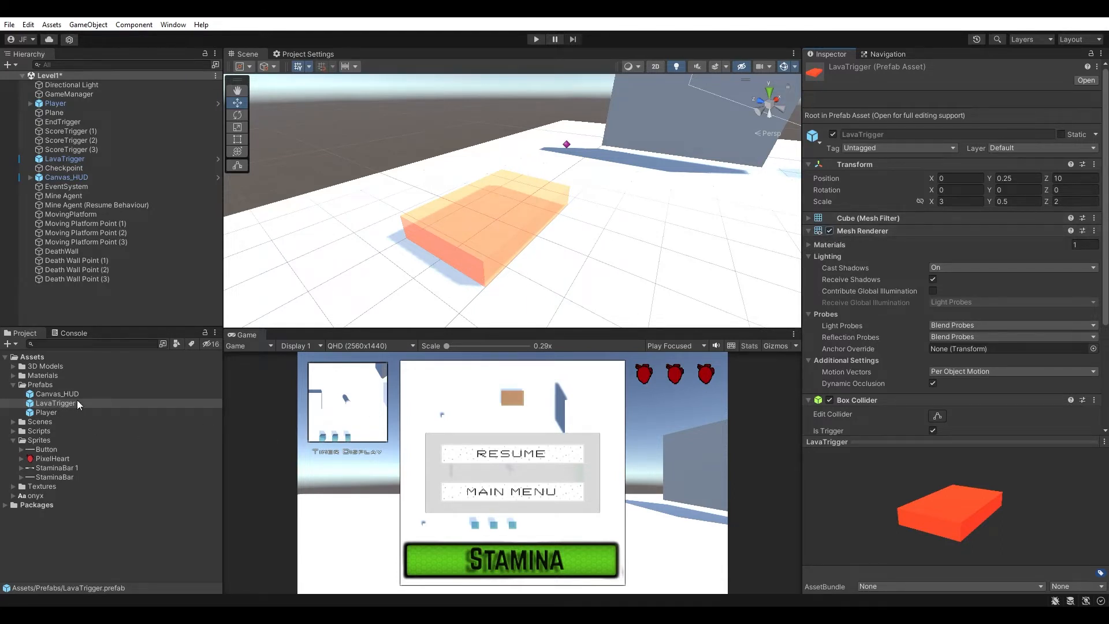
- Disable the Mesh Renderer on the LavaTrigger prefab asset and enable it on the scene instance
left_click(829, 230)
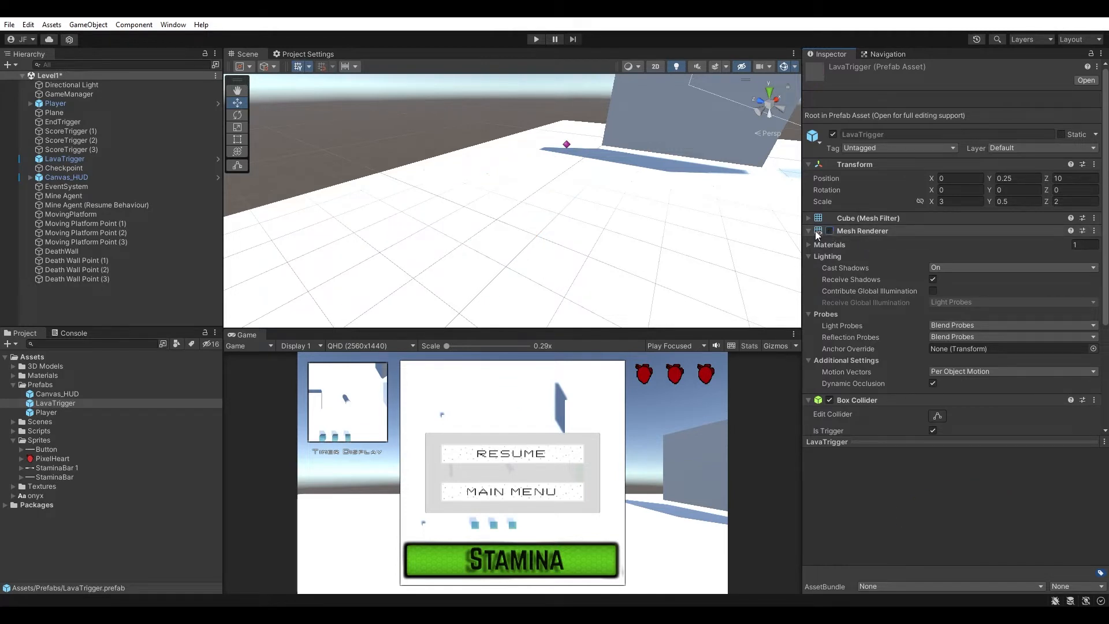
left_click(185, 160)
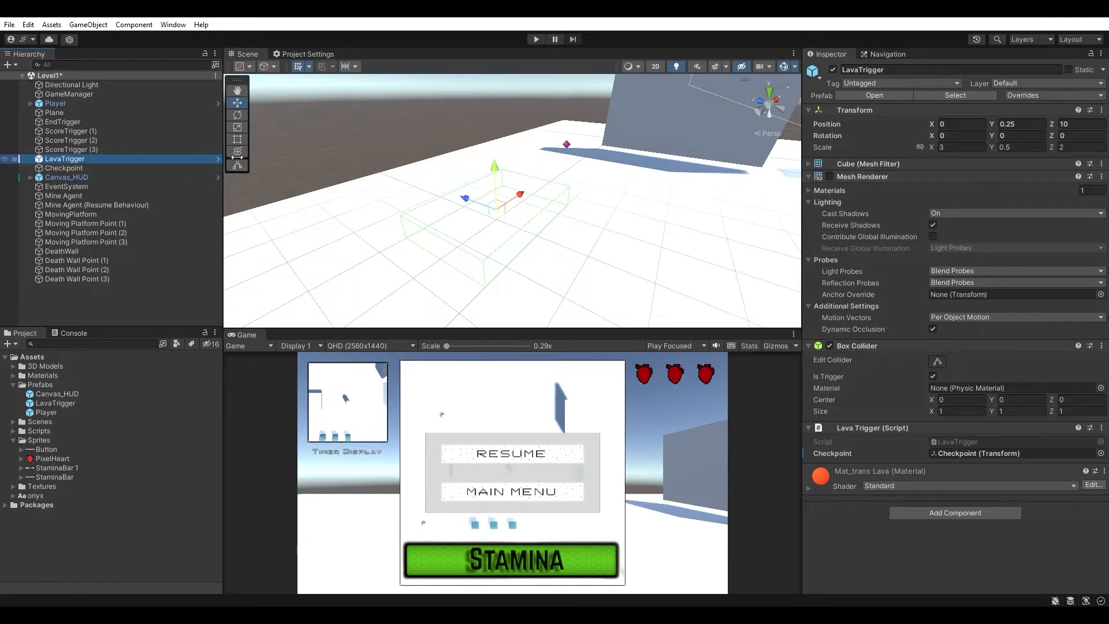
left_click(826, 178)
left_click(828, 176)
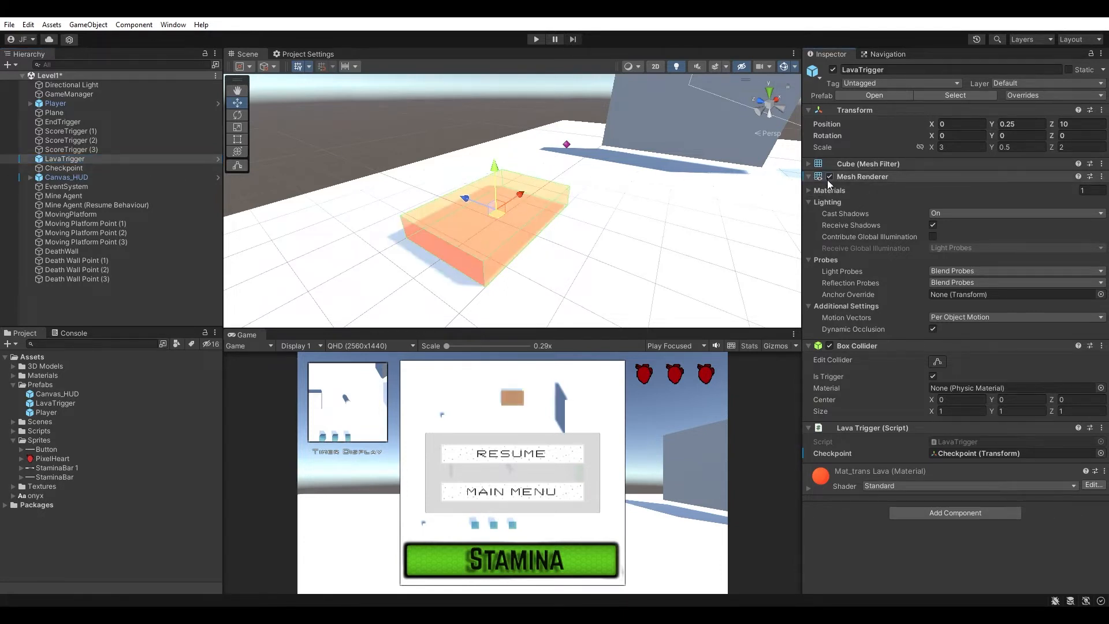
- Compare the LavaTrigger prefab asset with its scene instance and review the instance's overrides
left_click(53, 403)
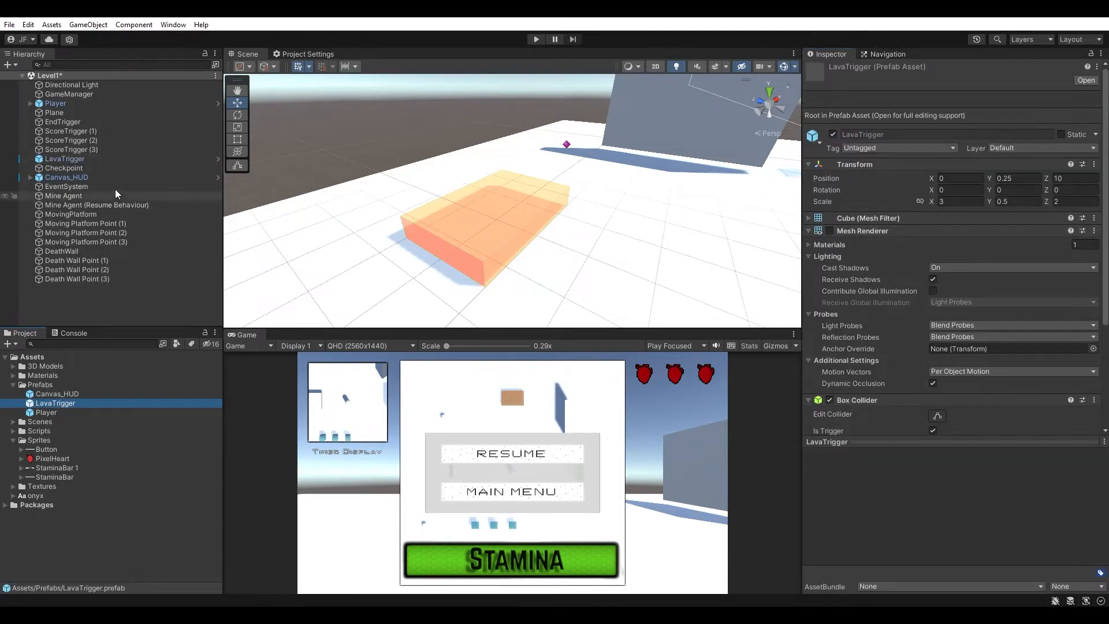
left_click(120, 160)
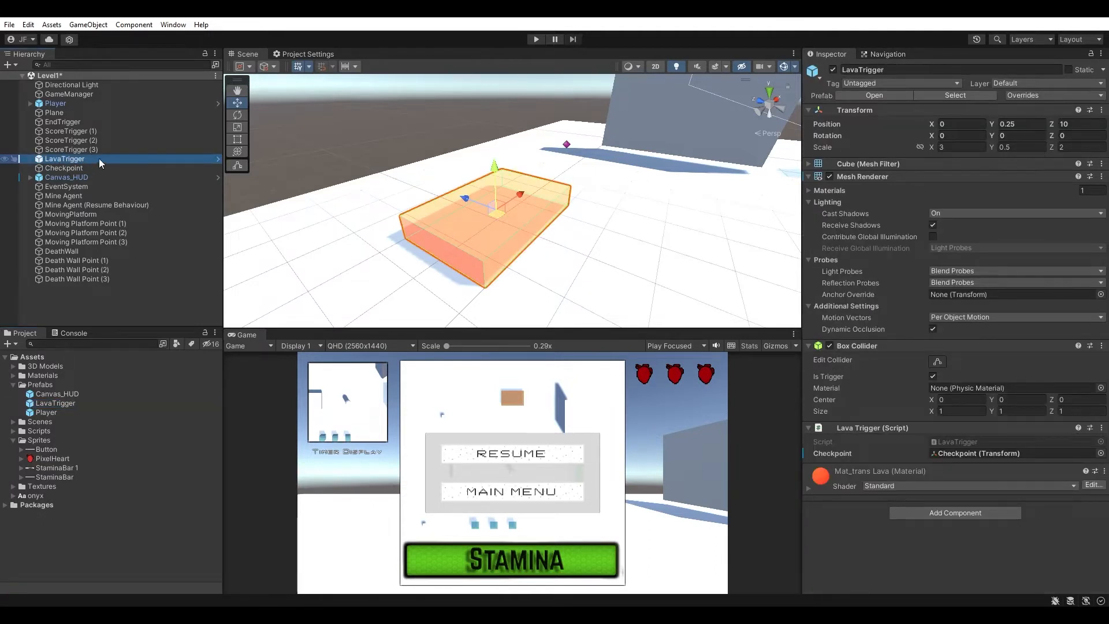
left_click(1058, 96)
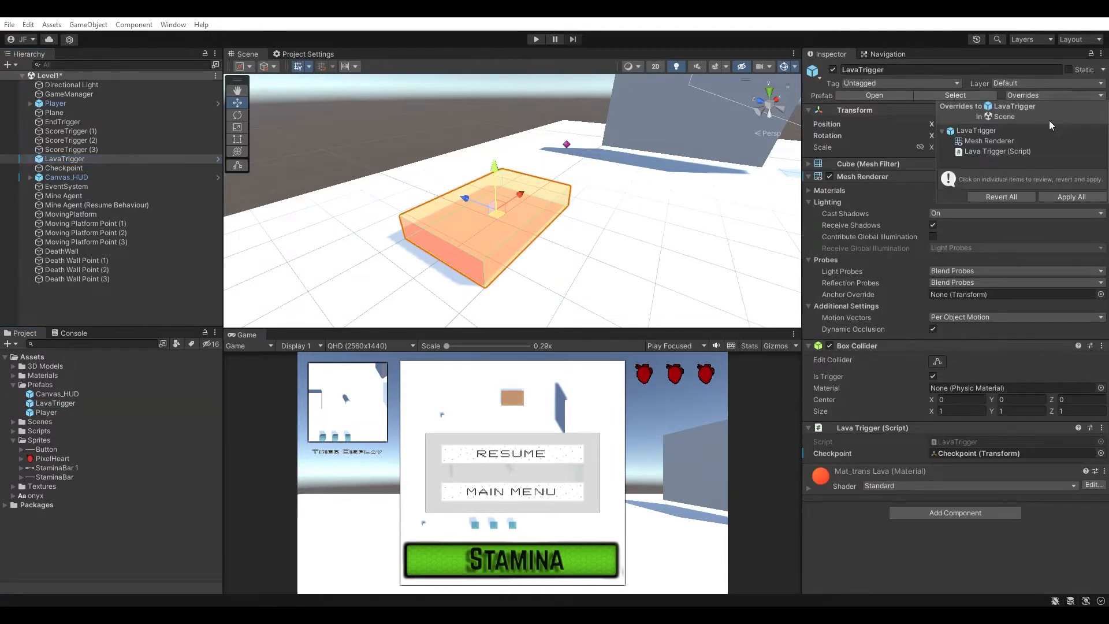
left_click(733, 128)
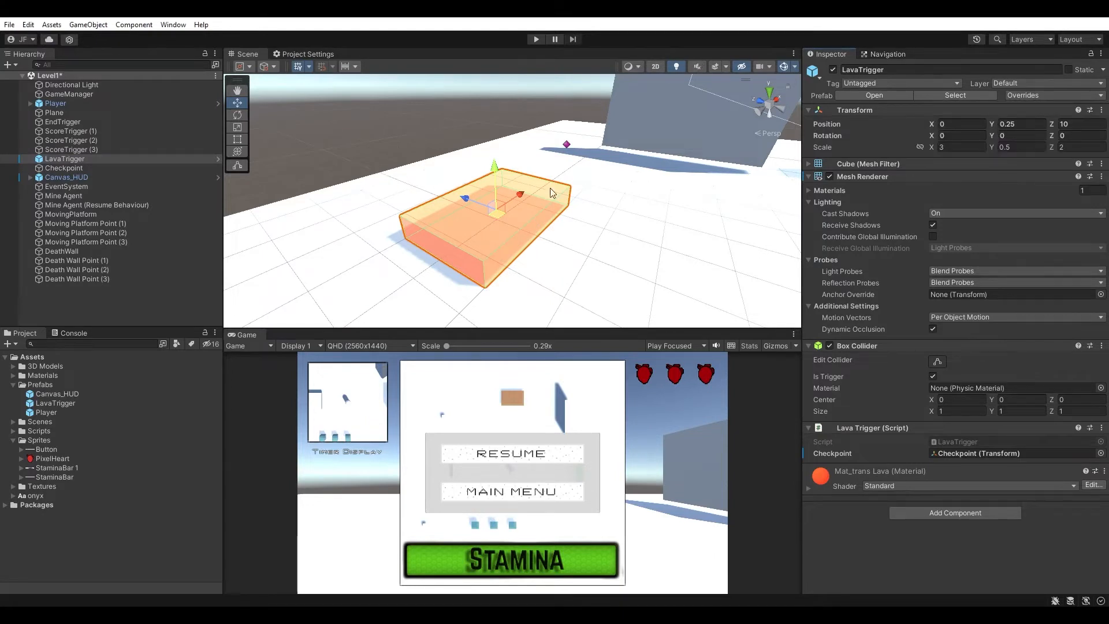
- Disable the Mesh Renderer on the scene's LavaTrigger and turn ScoreTrigger (1) into a prefab in the Prefabs folder
left_click(830, 177)
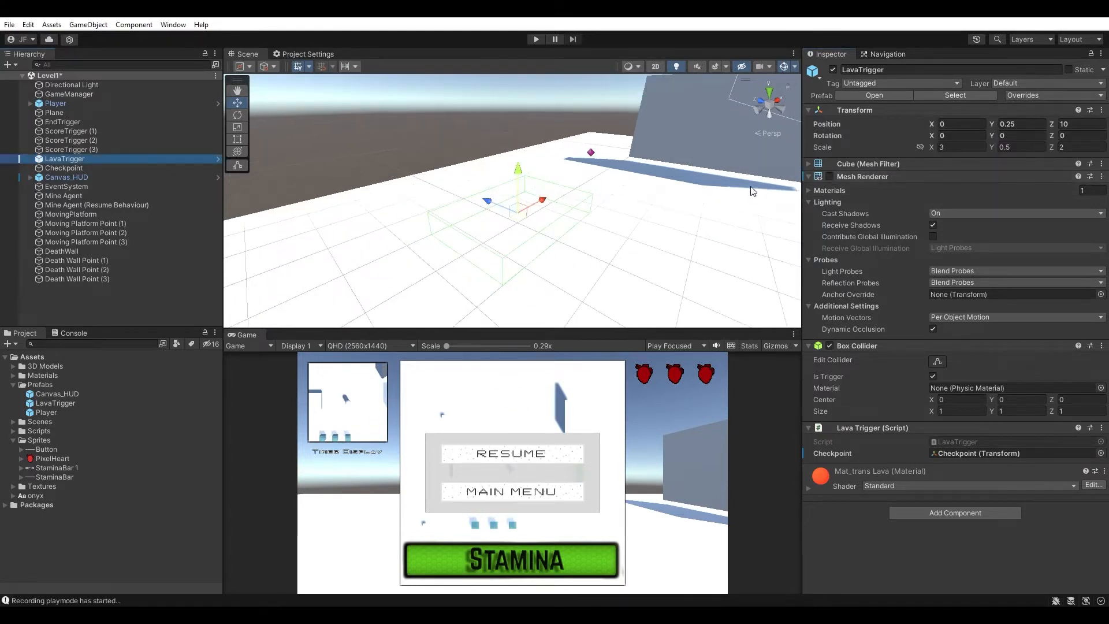
double_click(88, 131)
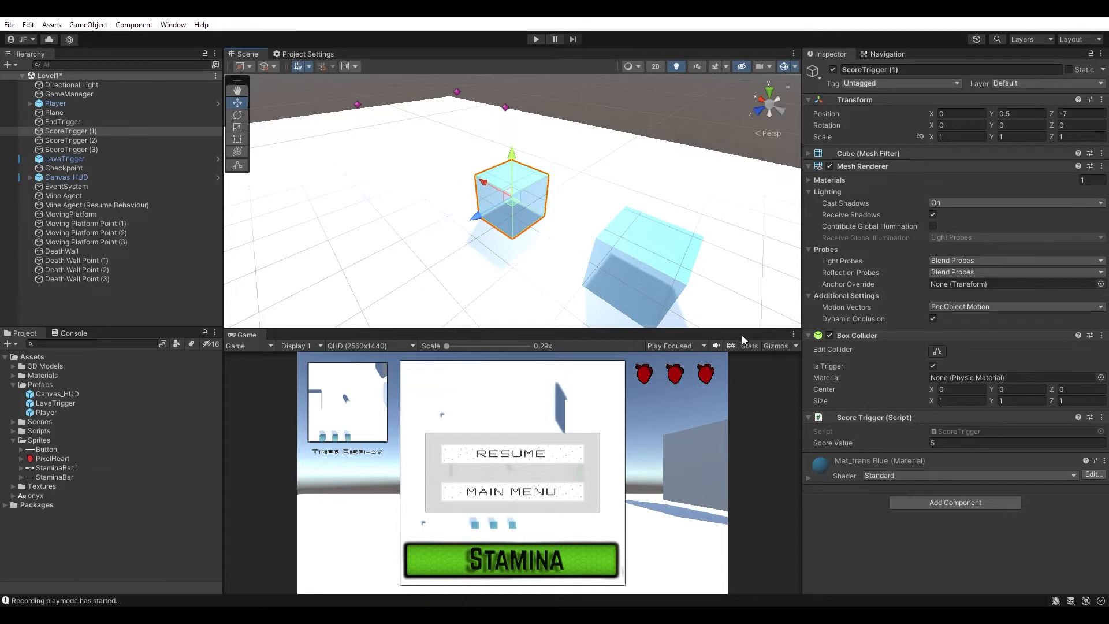
left_click_drag(71, 129, 81, 386)
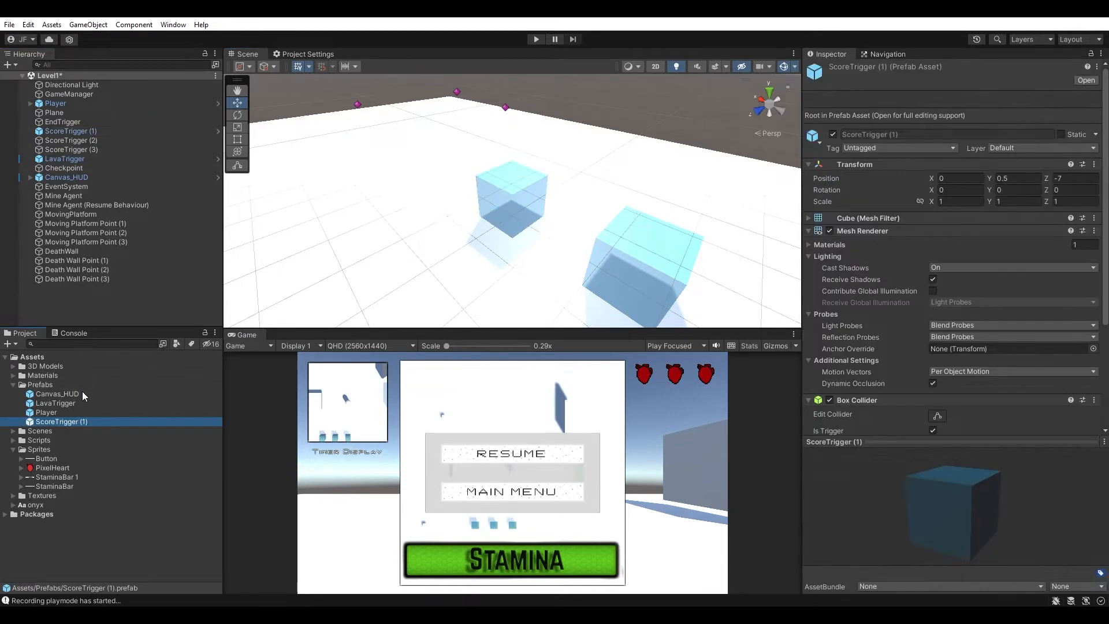
- Rename the new score trigger prefab asset as ScoreTrigger
left_click(84, 422)
left_click(134, 418)
key("BackSpace")
key("BackSpace")
key("BackSpace")
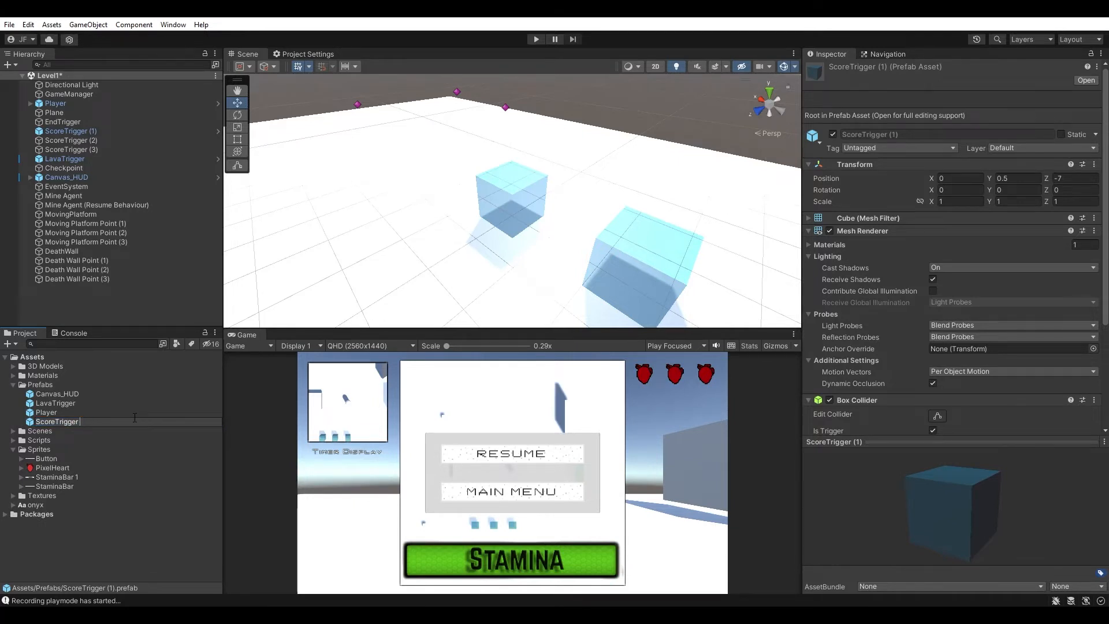
key("Return")
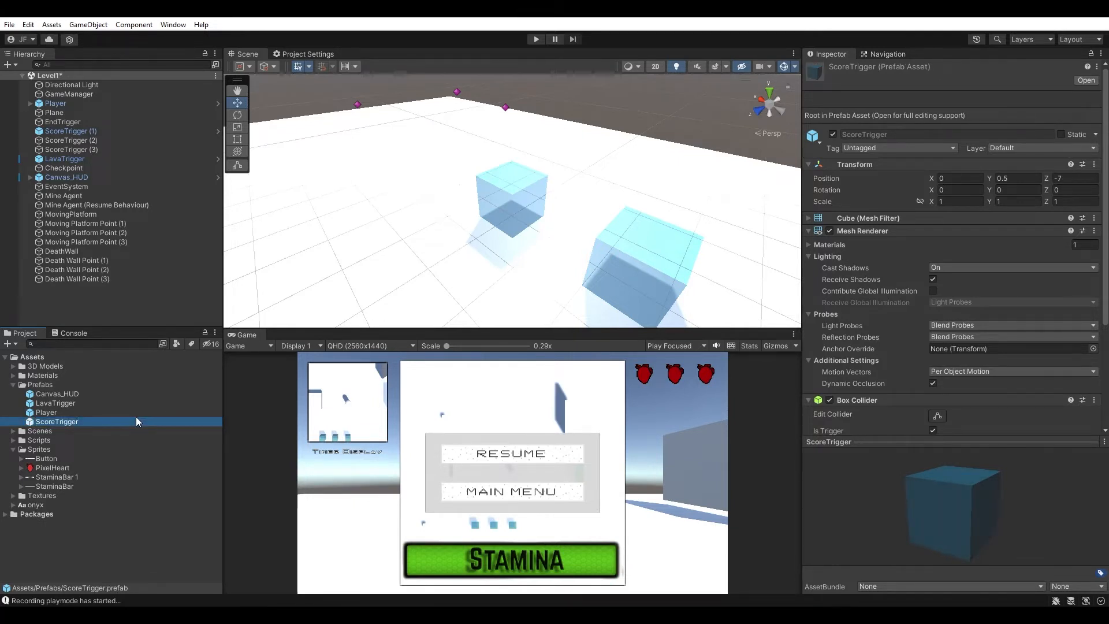
- Compare the components and score values of ScoreTrigger (1), (2) and (3) and view the three cubes in the scene
left_click(102, 131)
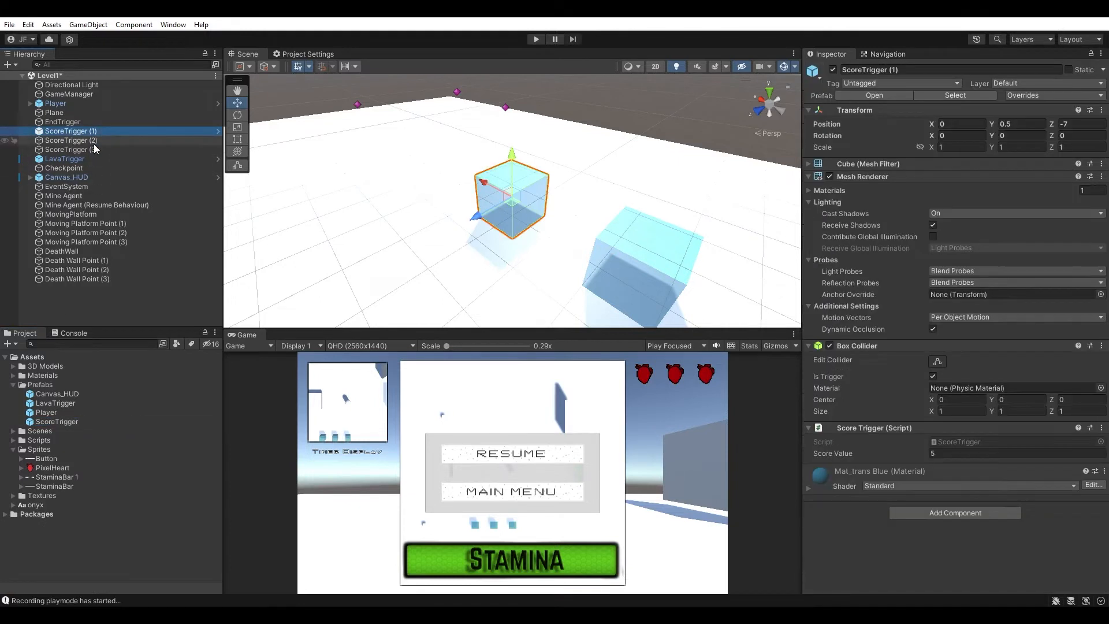
left_click(93, 143)
left_click(93, 151)
left_click(103, 133)
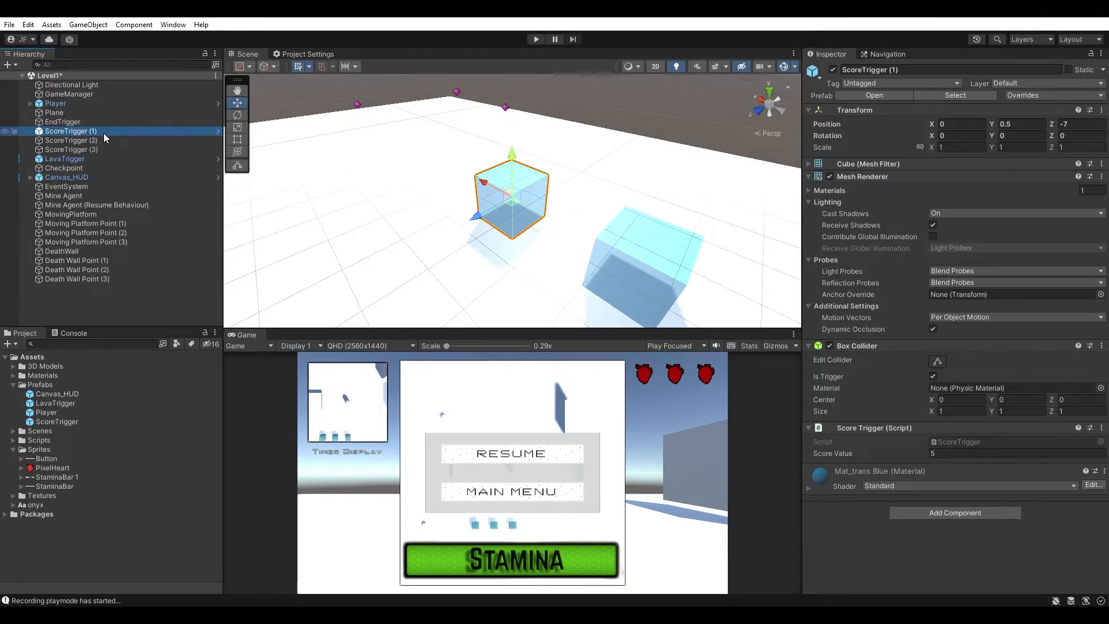
left_click(100, 141)
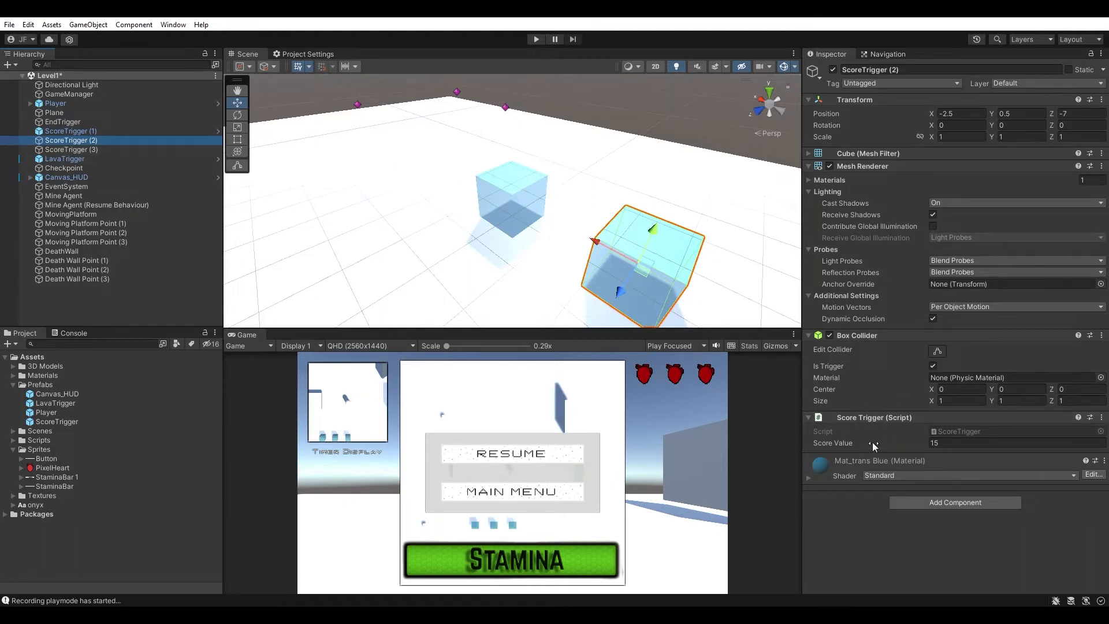
left_click(98, 150)
left_click(109, 140)
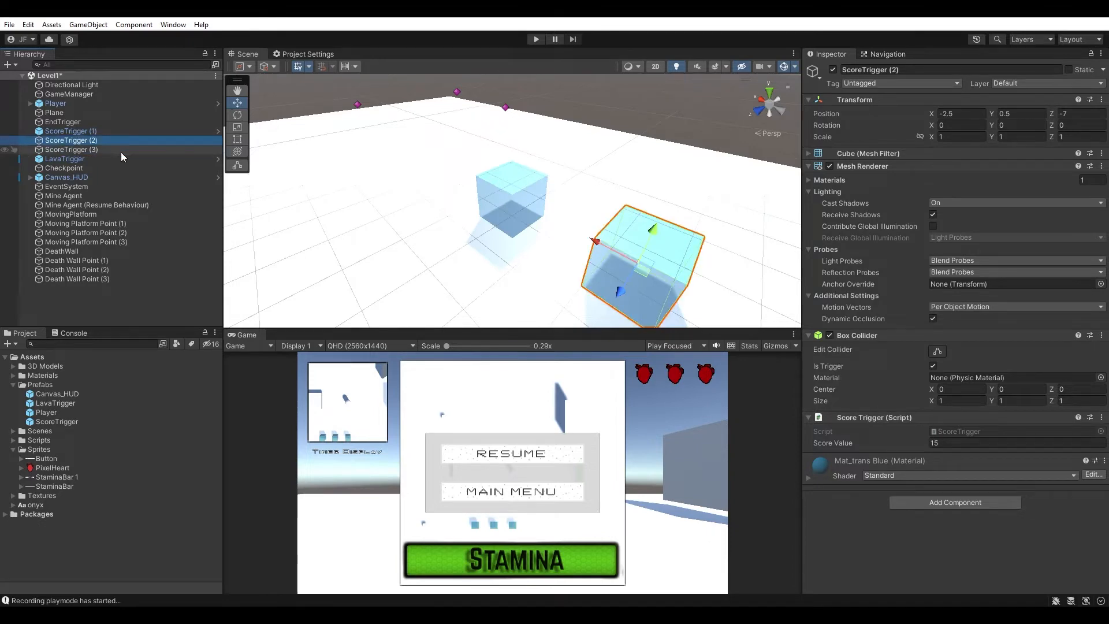
right_click_drag(608, 228, 491, 188)
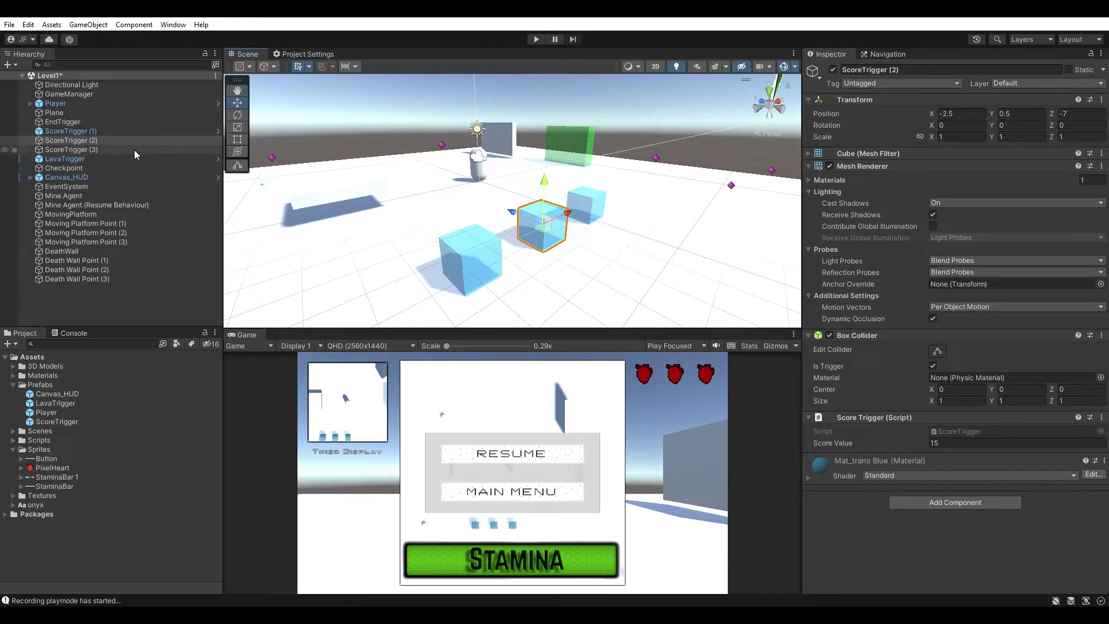
- Turn the EndTrigger and GameManager objects into prefabs in the Prefabs folder
double_click(104, 120)
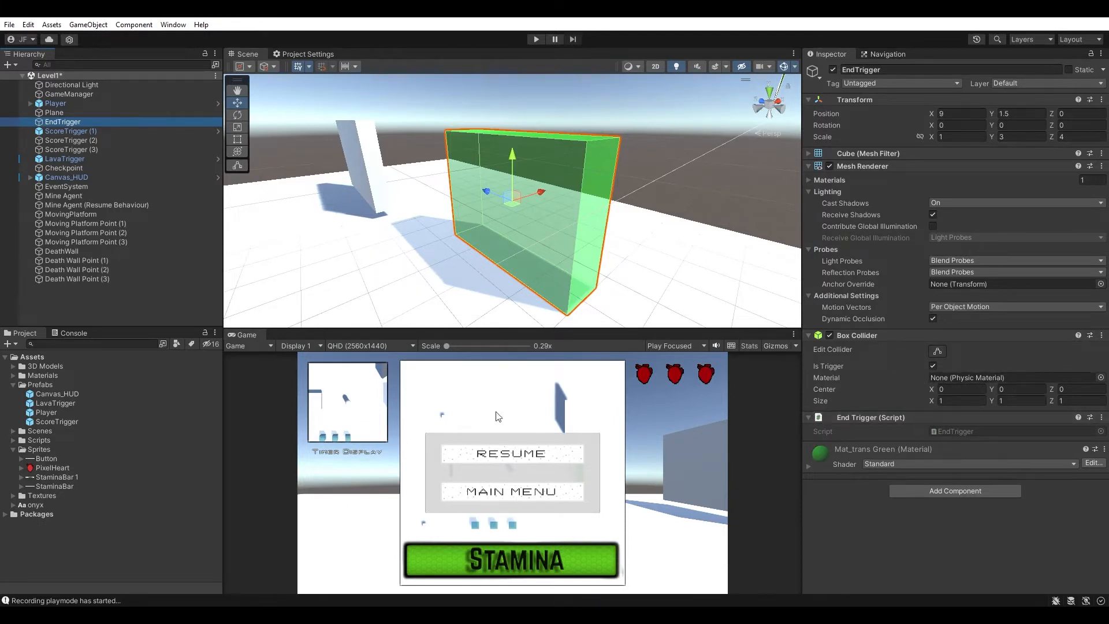
left_click_drag(181, 227, 46, 386)
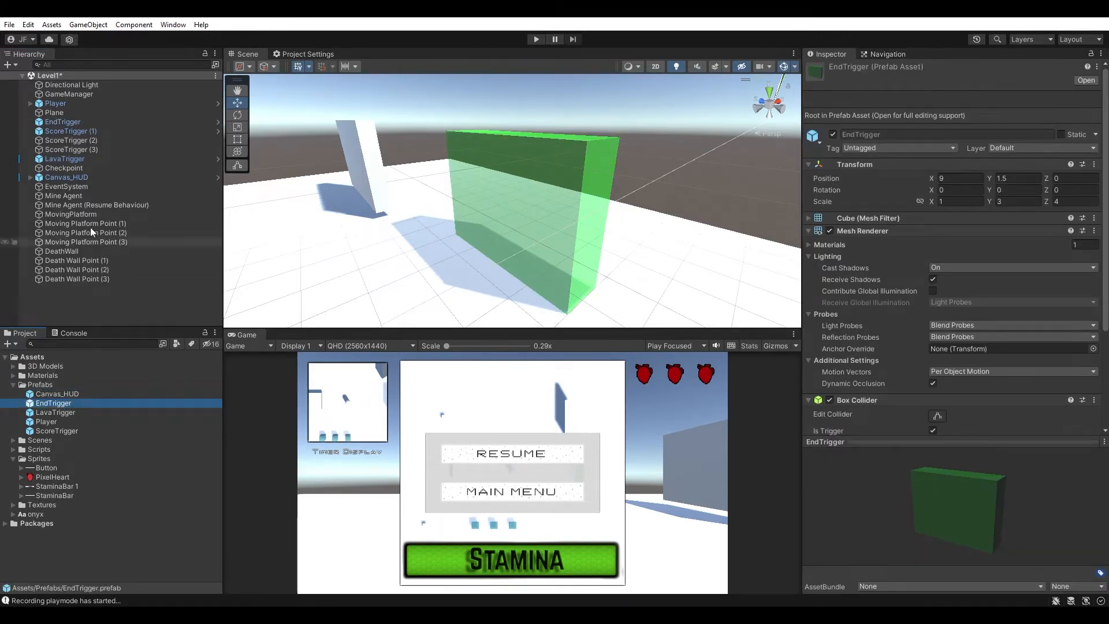
left_click(75, 94)
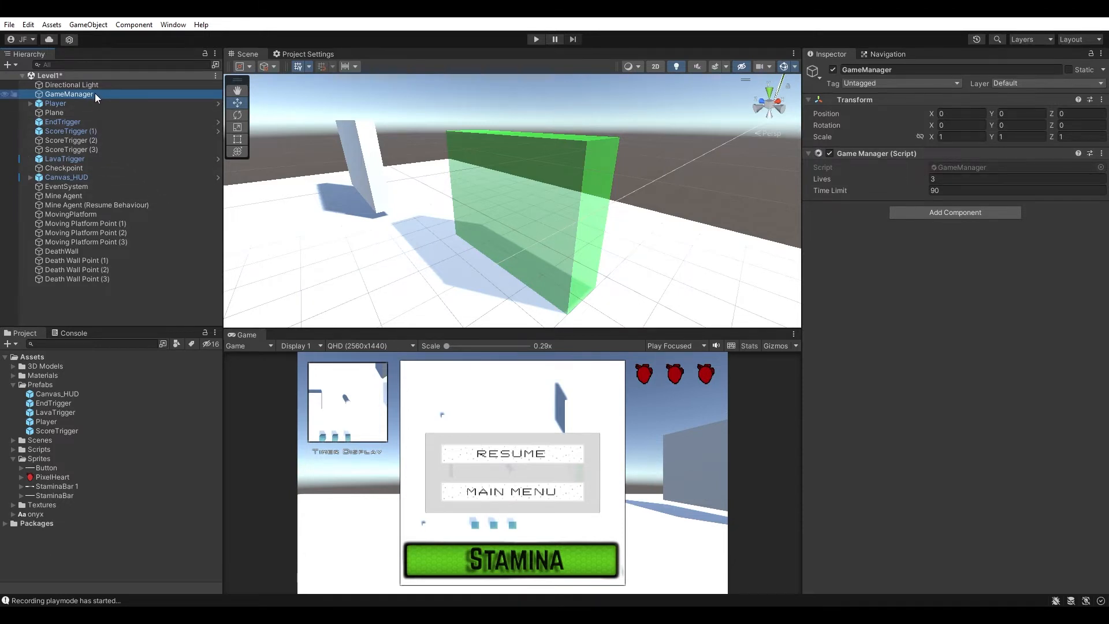
left_click_drag(100, 92, 75, 386)
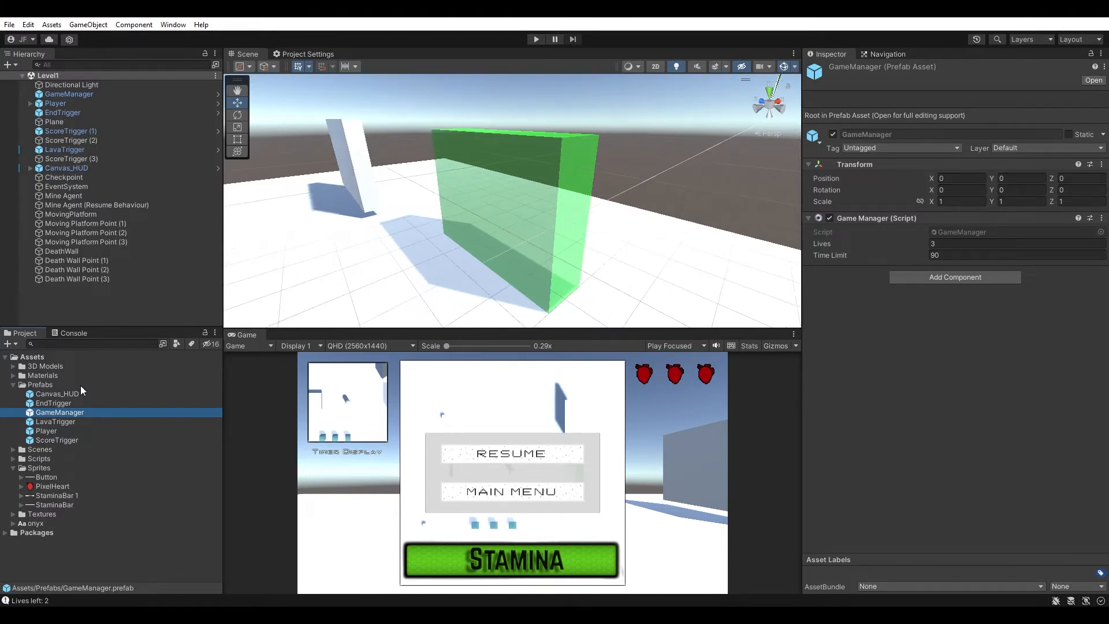
- Place the platform_a model from the 3D Models folder on the plane at about X 6, Y 0, Z -6.43
left_click(12, 366)
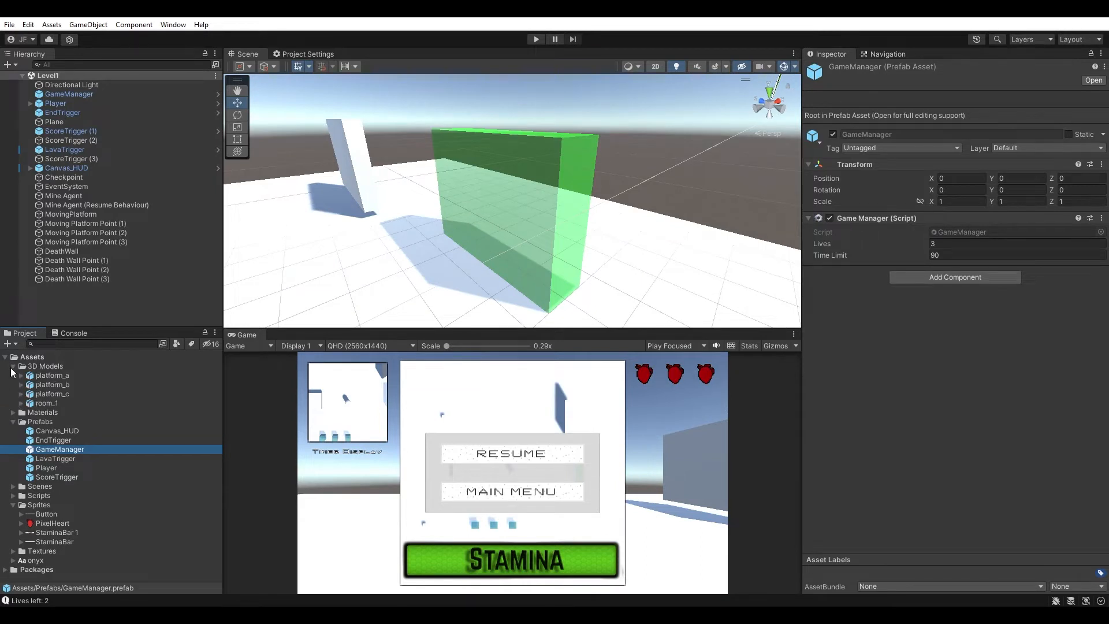
left_click(53, 376)
left_click_drag(65, 379, 423, 229)
right_click_drag(424, 229, 665, 274)
key("a")
key("a")
right_click_drag(498, 225, 552, 236)
key("s")
left_click_drag(481, 201, 576, 143)
right_click_drag(576, 143, 1044, 191)
key("d")
key("s")
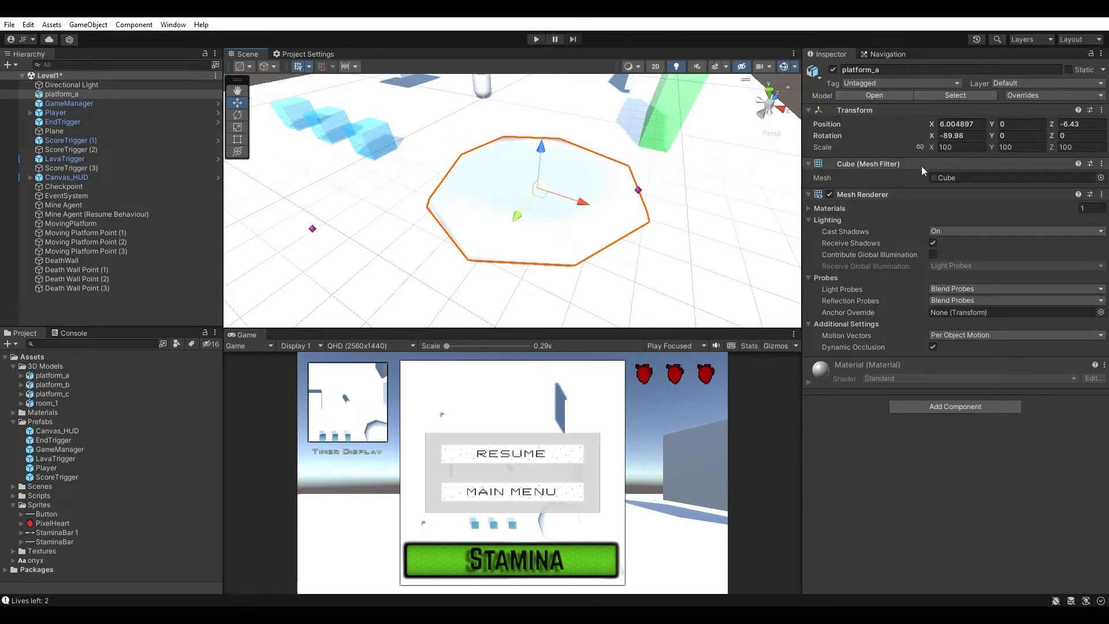
- Examine platform_a's source mesh and its Mesh Renderer's material and lighting settings
left_click(965, 177)
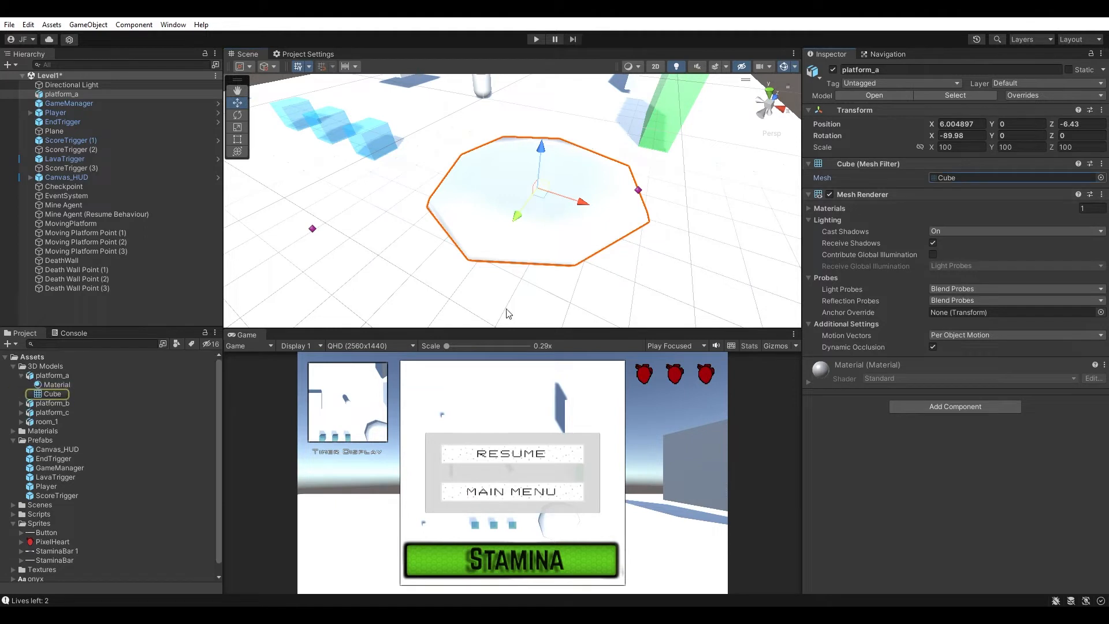
left_click(47, 393)
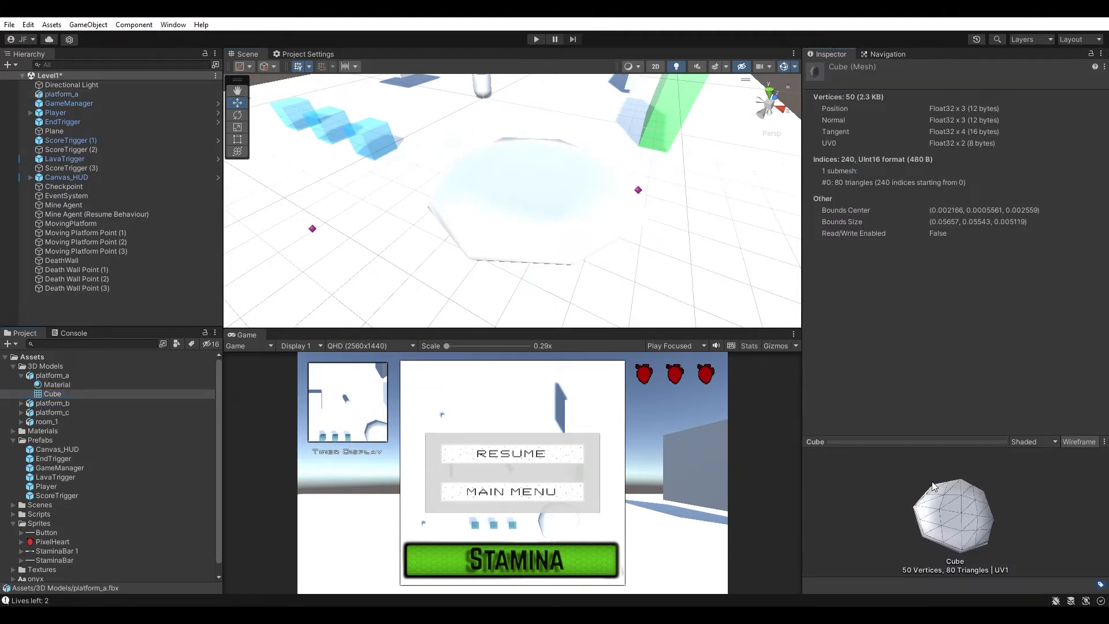
left_click(116, 95)
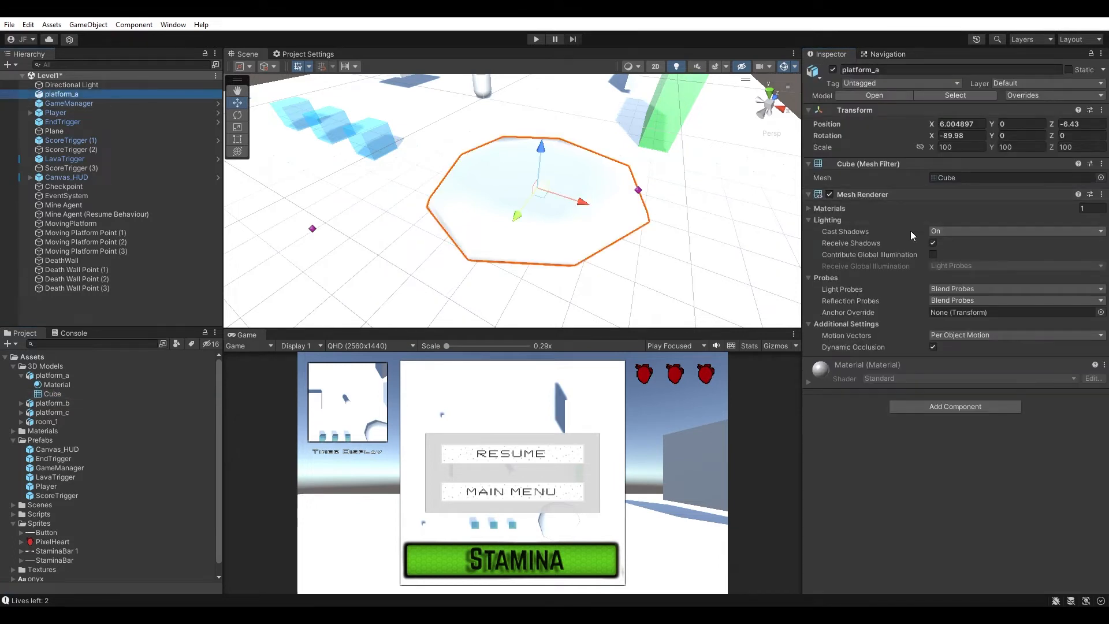
left_click(818, 219)
left_click(811, 208)
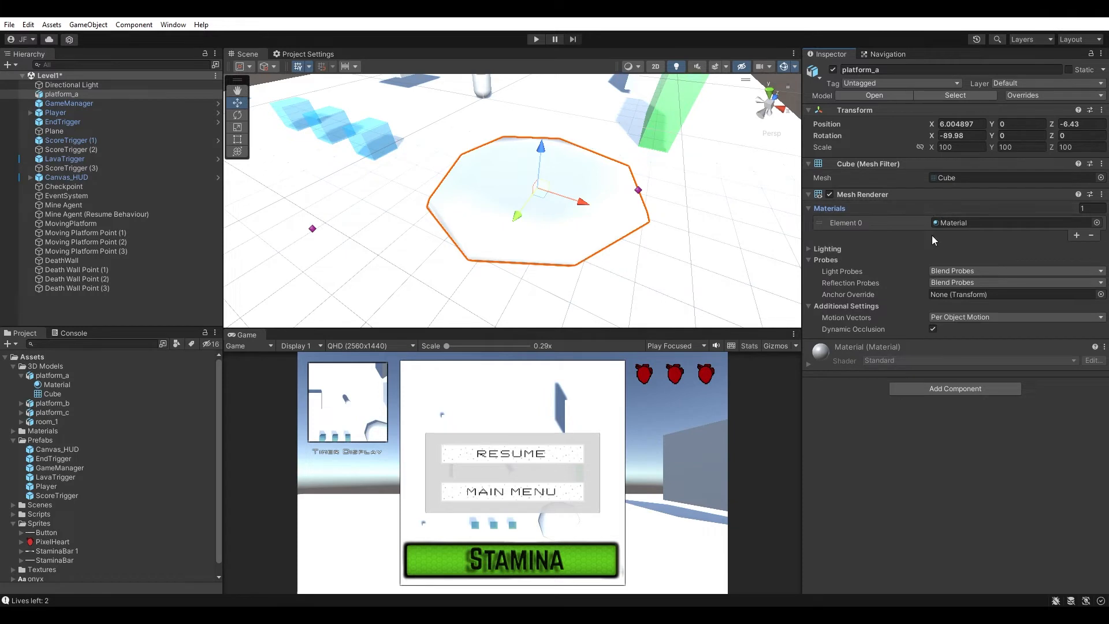
left_click(823, 209)
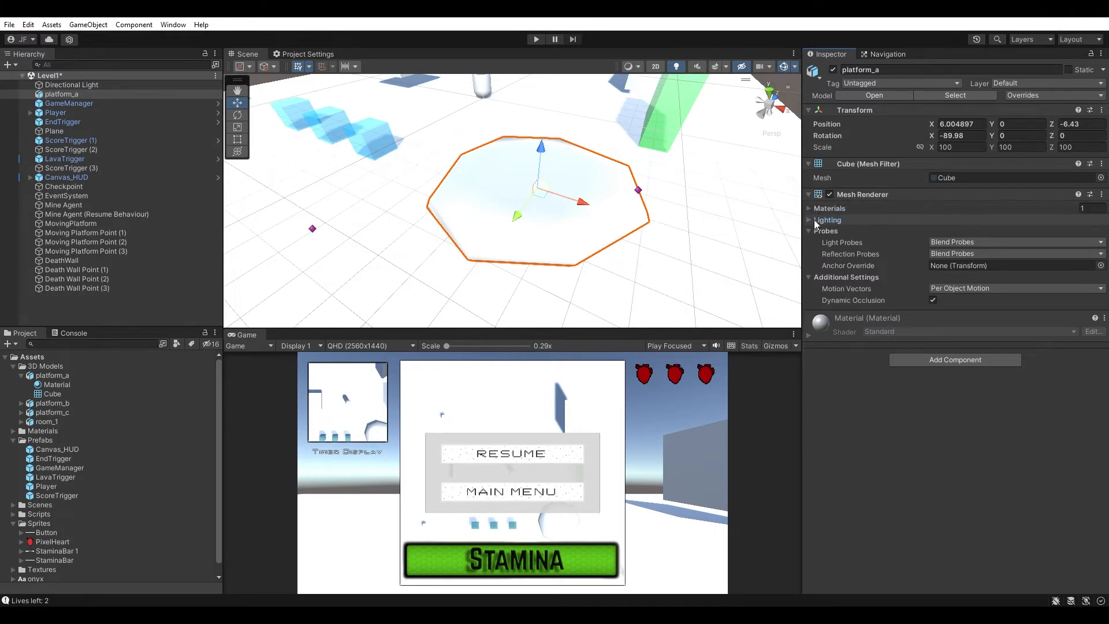
left_click(815, 220)
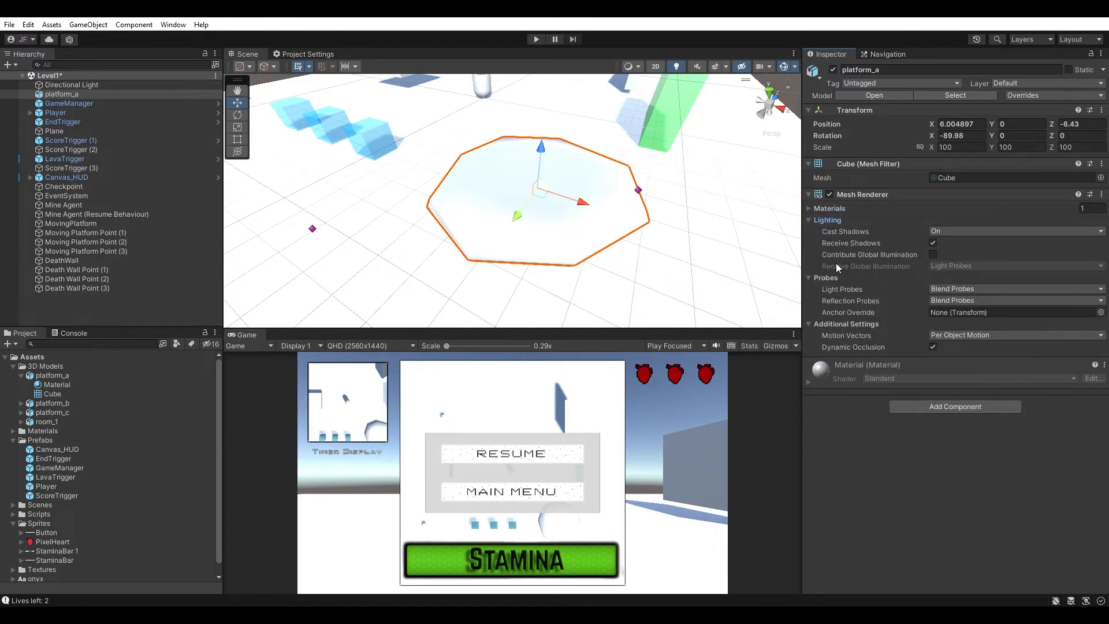
mouse_move(836, 266)
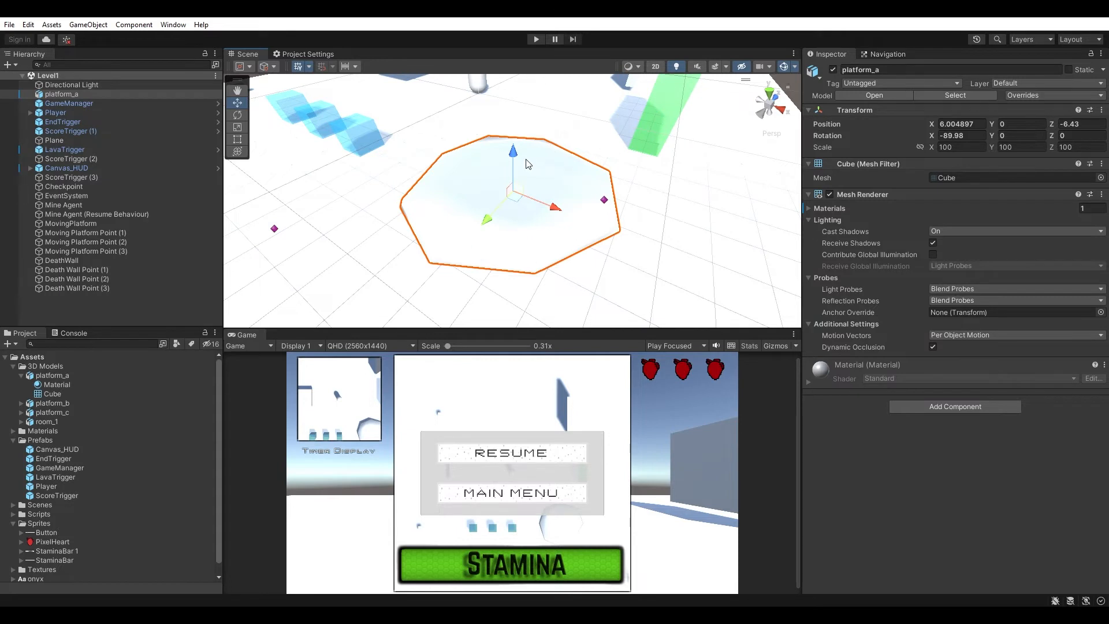
- Add a Mesh Collider component to platform_a and check the mesh referenced by its Mesh Filter
left_click(957, 408)
type("collider")
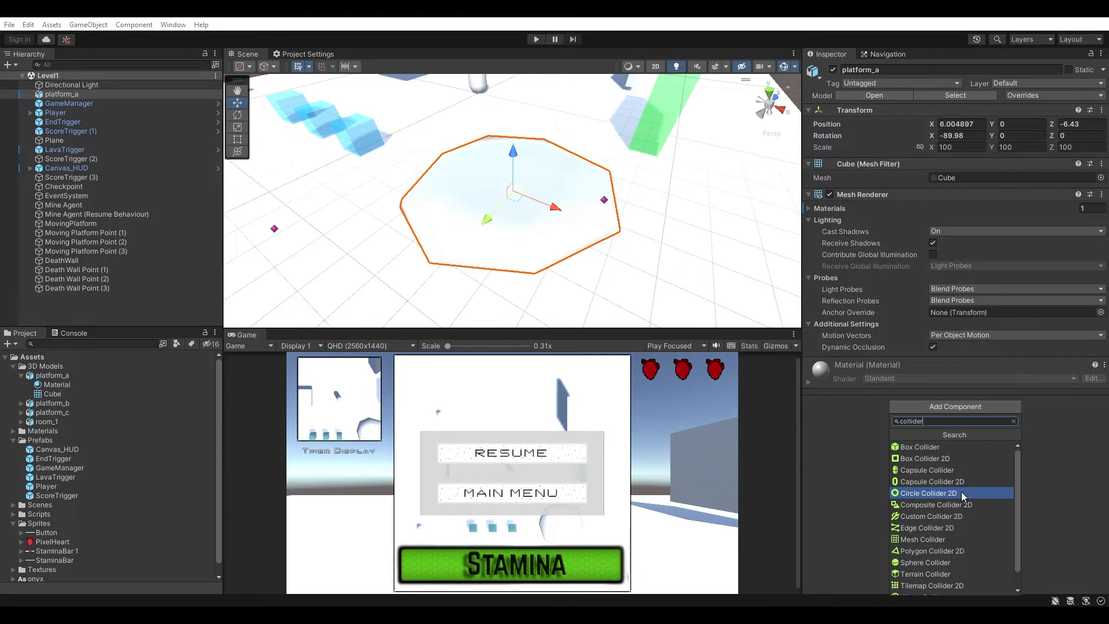
left_click(944, 539)
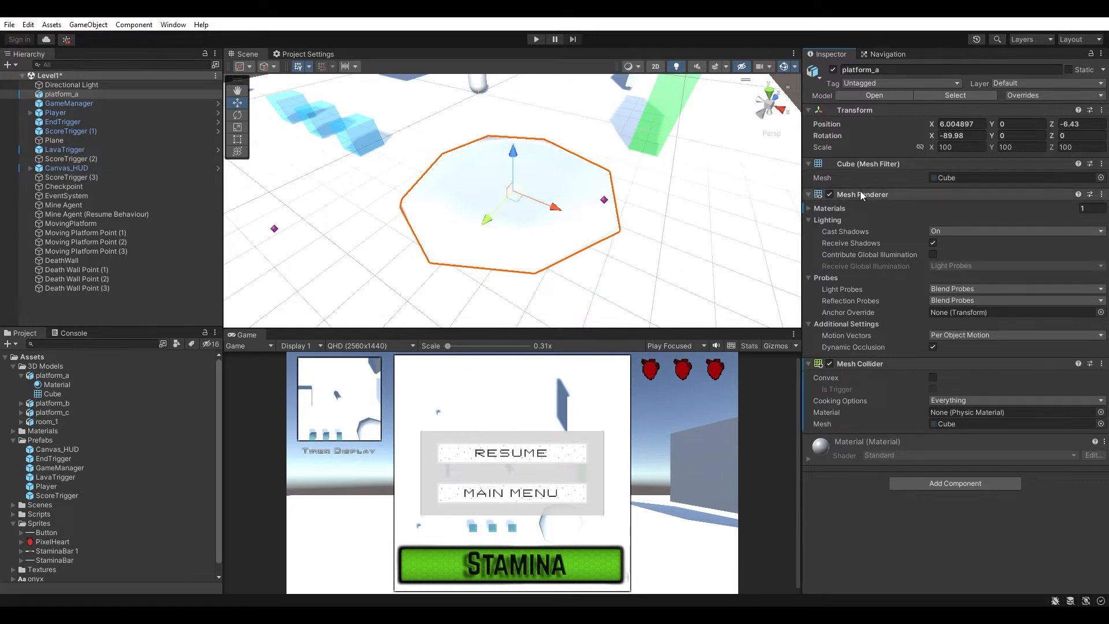
left_click(955, 180)
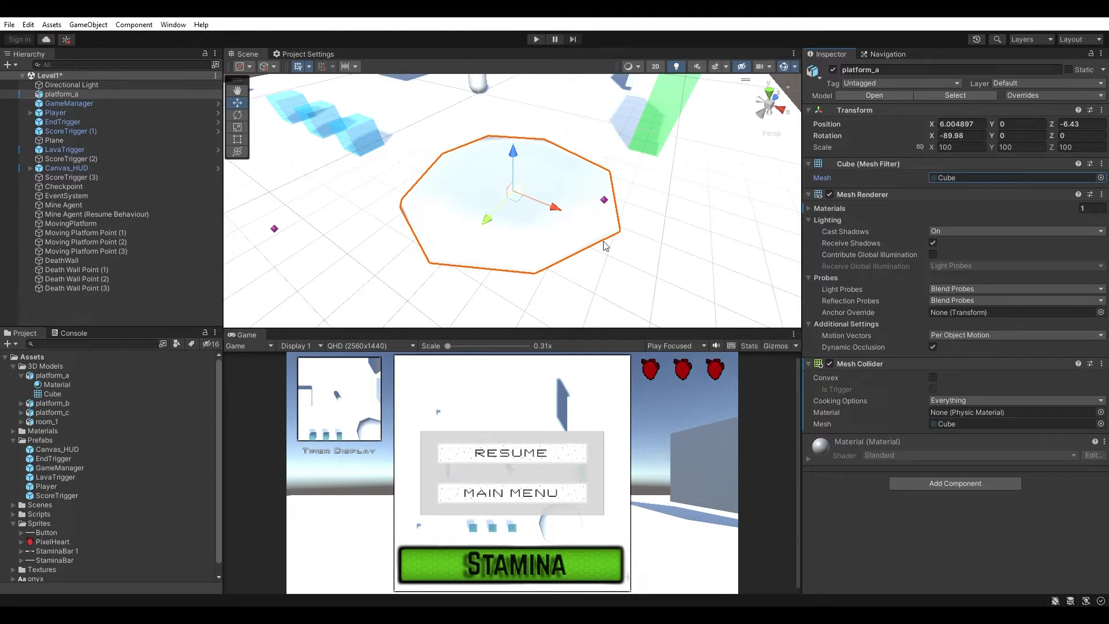
- Play-test the level by walking and jumping onto platform_a to check its collision, and exit play mode
left_click(539, 40)
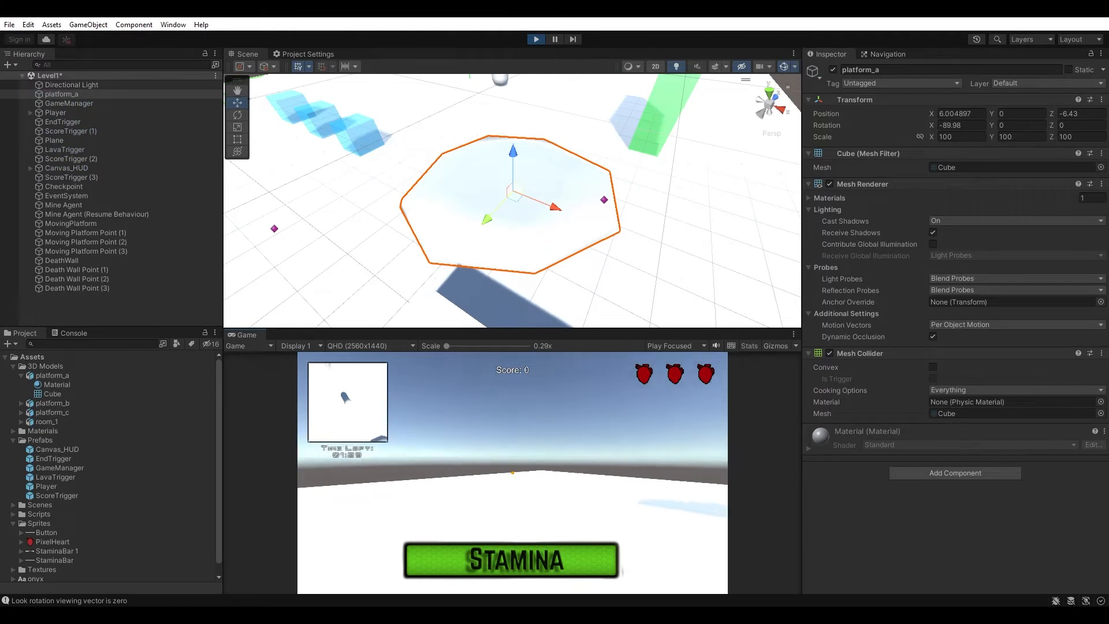
key("w")
key("w")
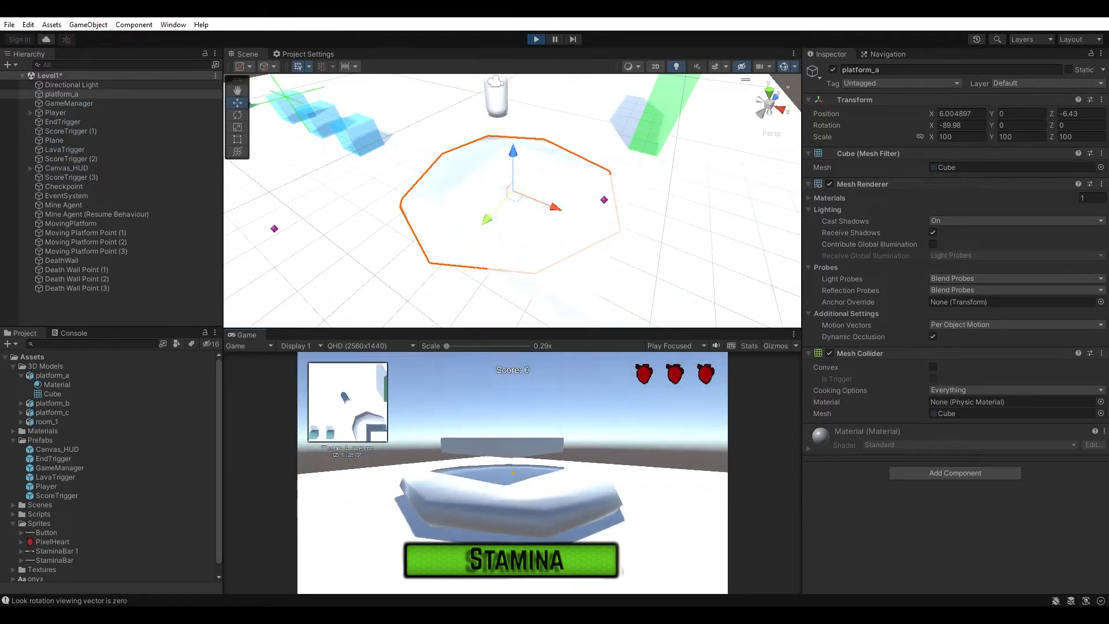
key("space")
key("w")
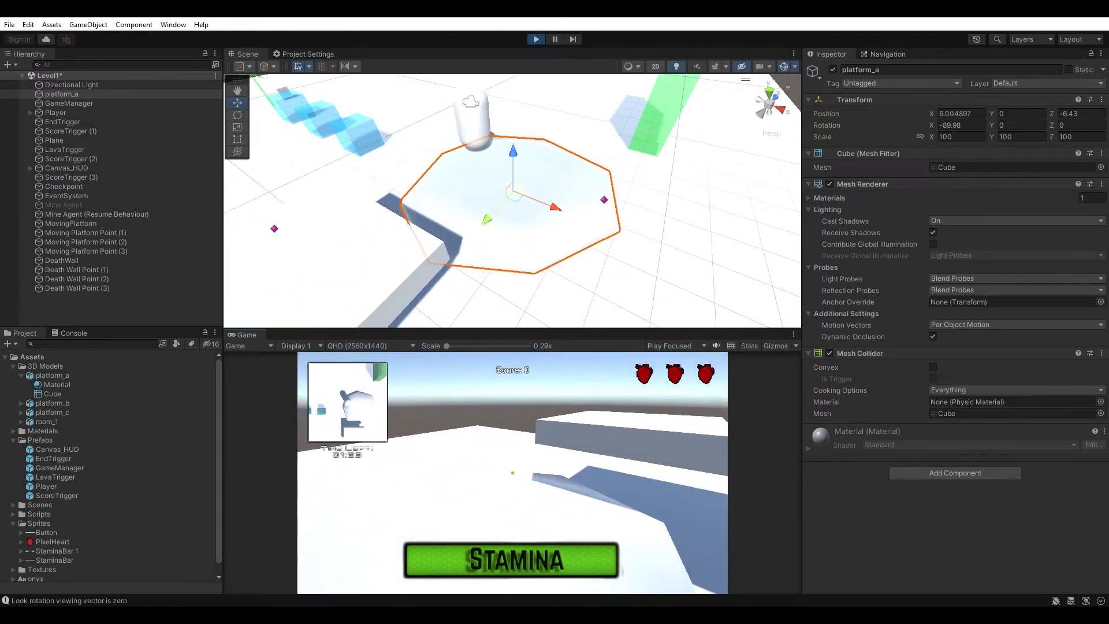
key("w")
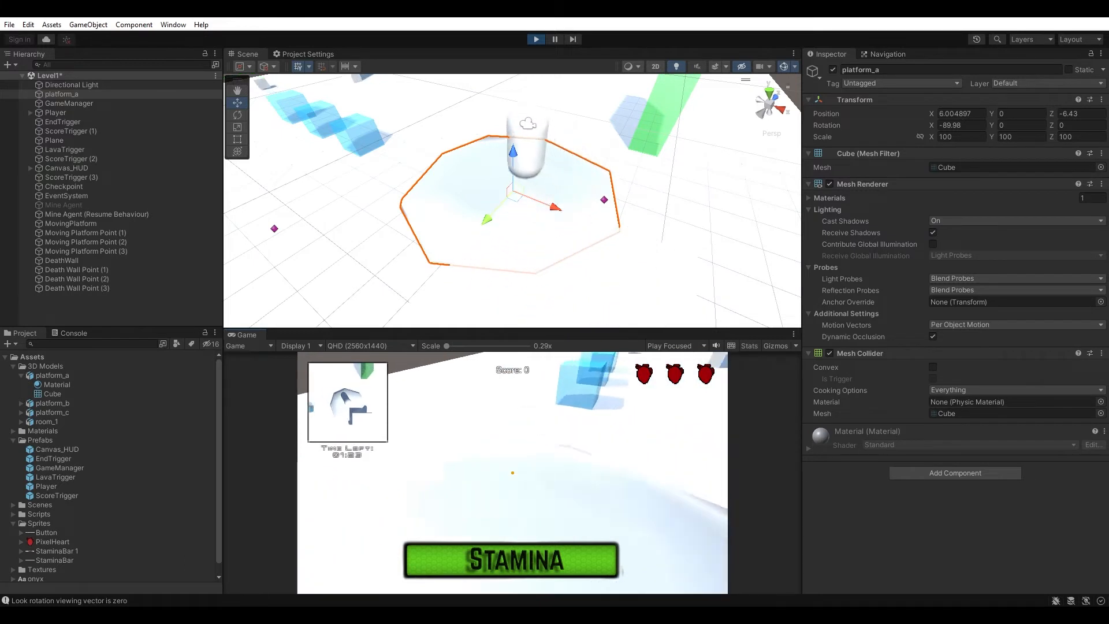
key("d")
key("w")
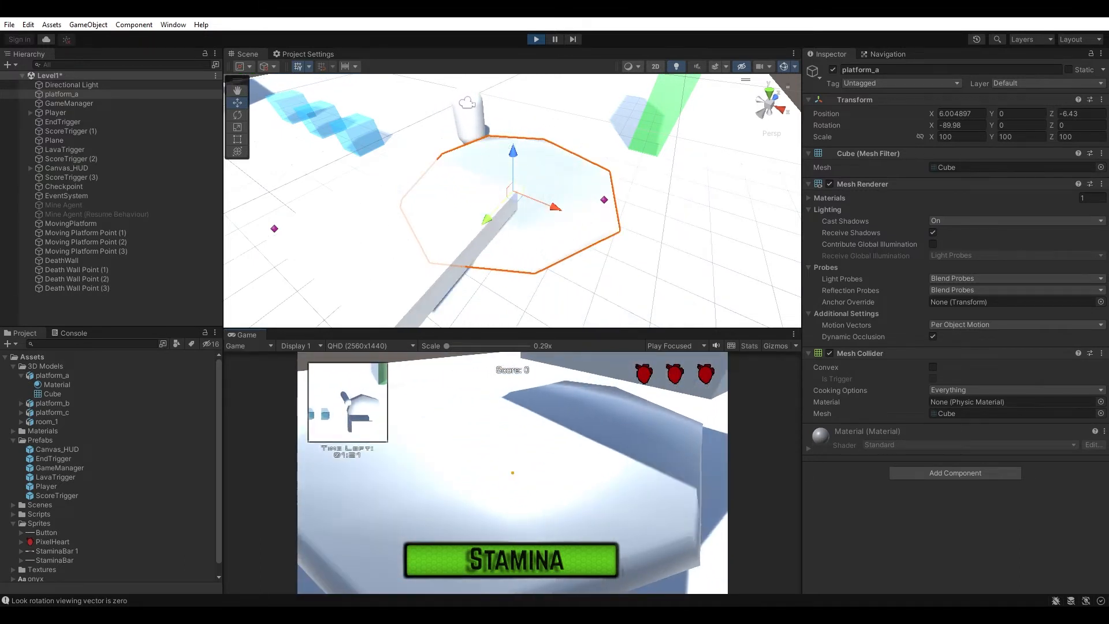
key("a")
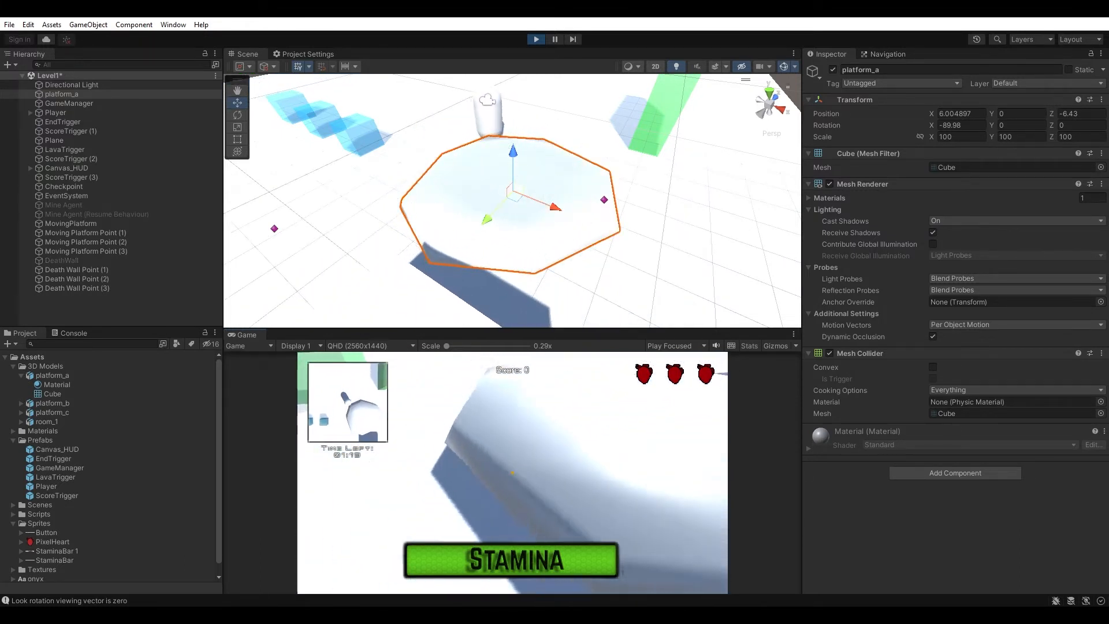
key("a")
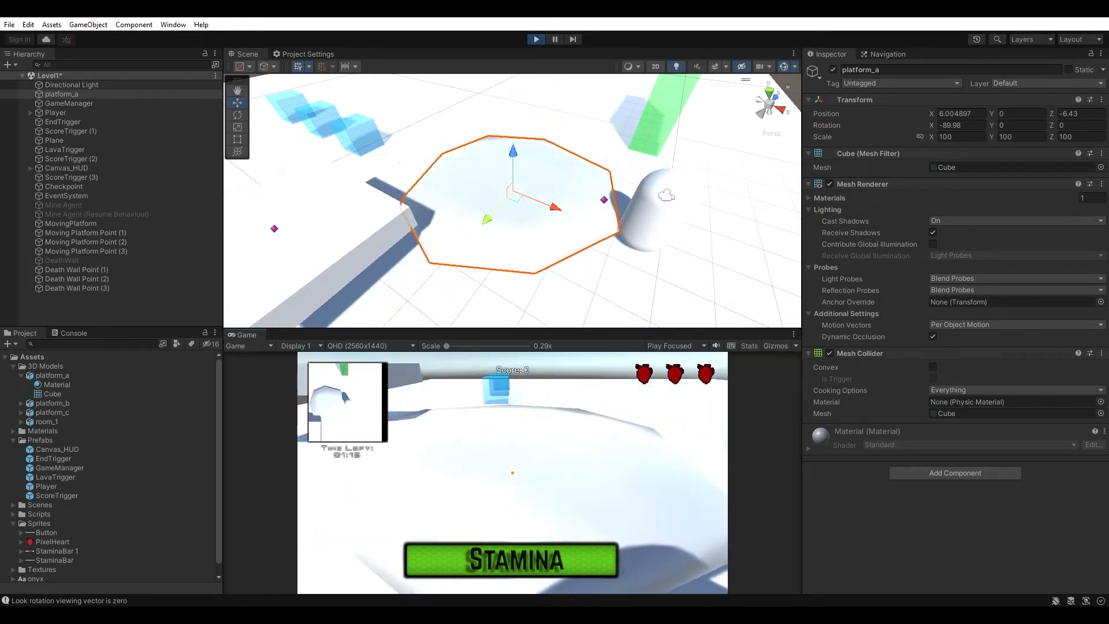
key("d")
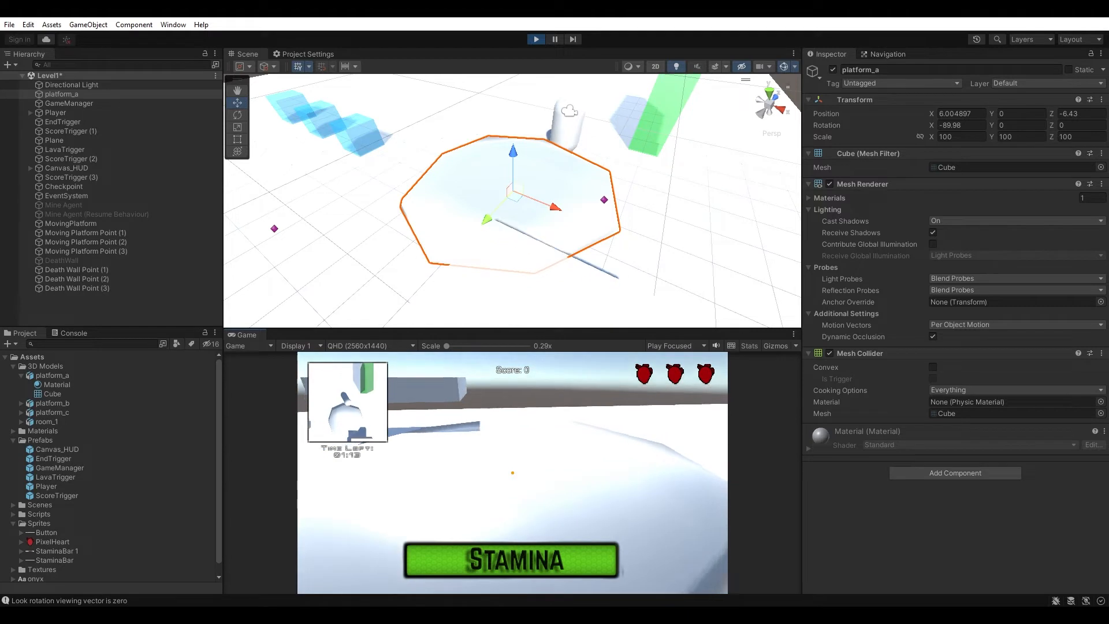
key("ctrl+p")
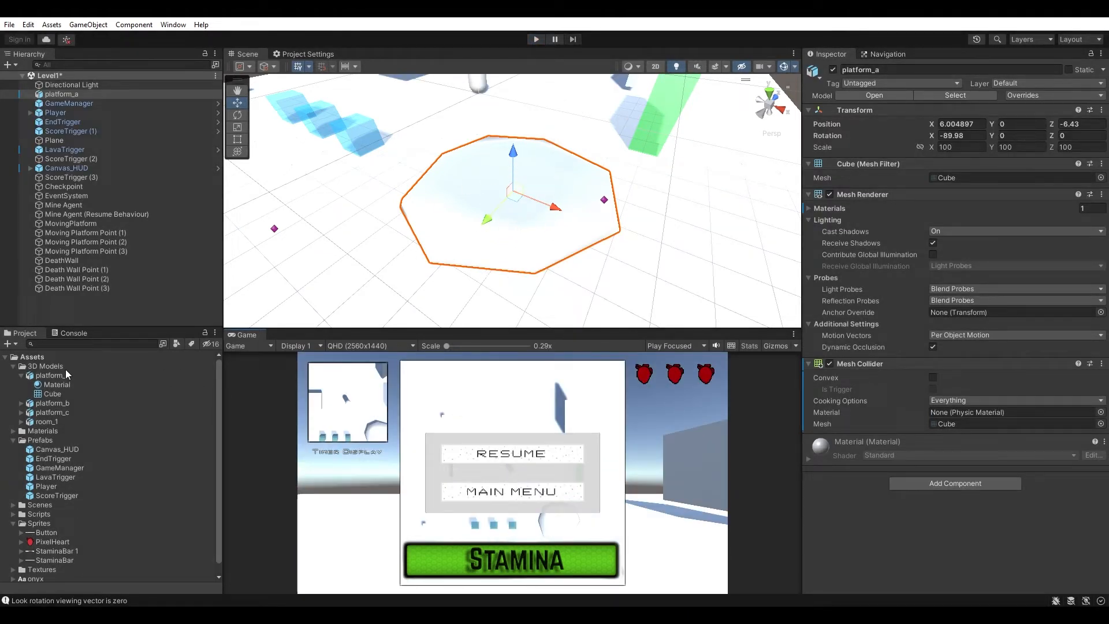
- Collapse the other asset folders and create a new material named mat_platform in the Materials folder
left_click(14, 366)
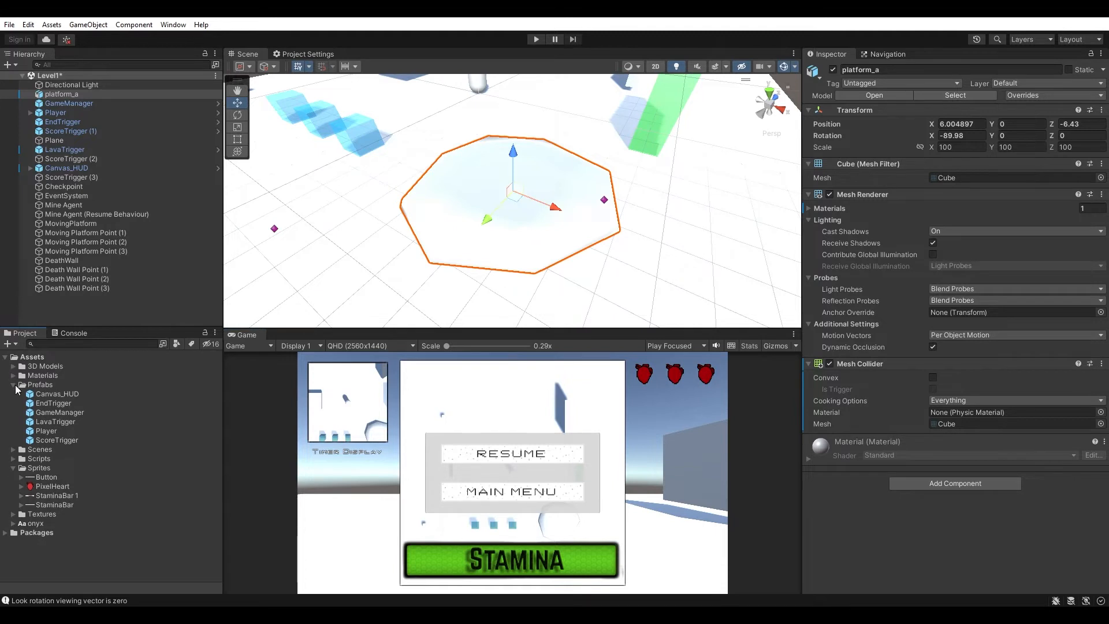
left_click(14, 386)
left_click(14, 413)
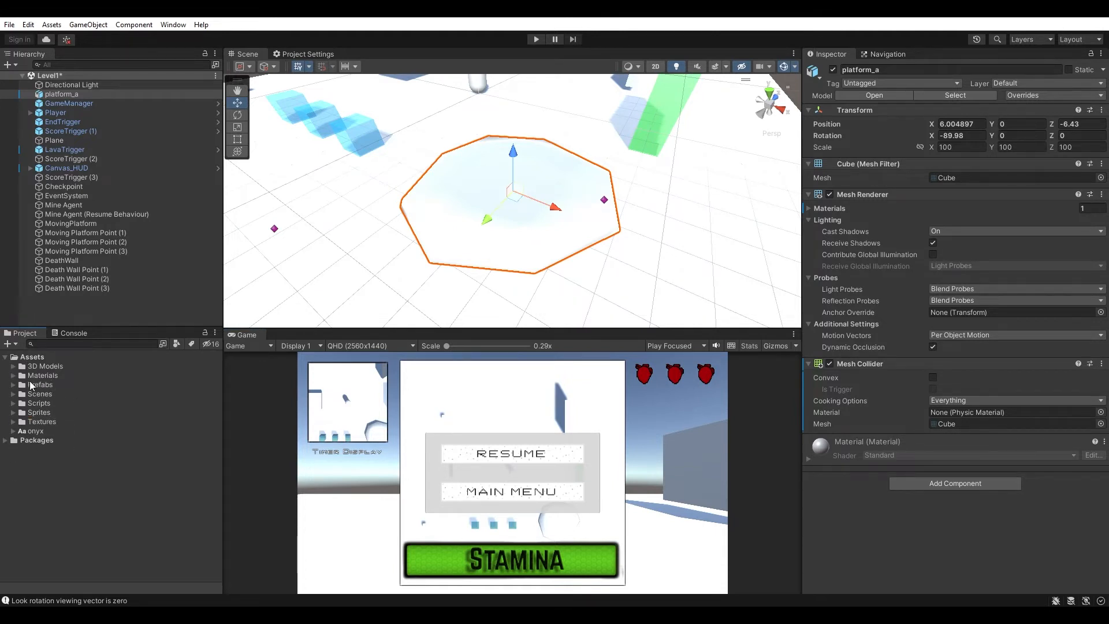
left_click(14, 376)
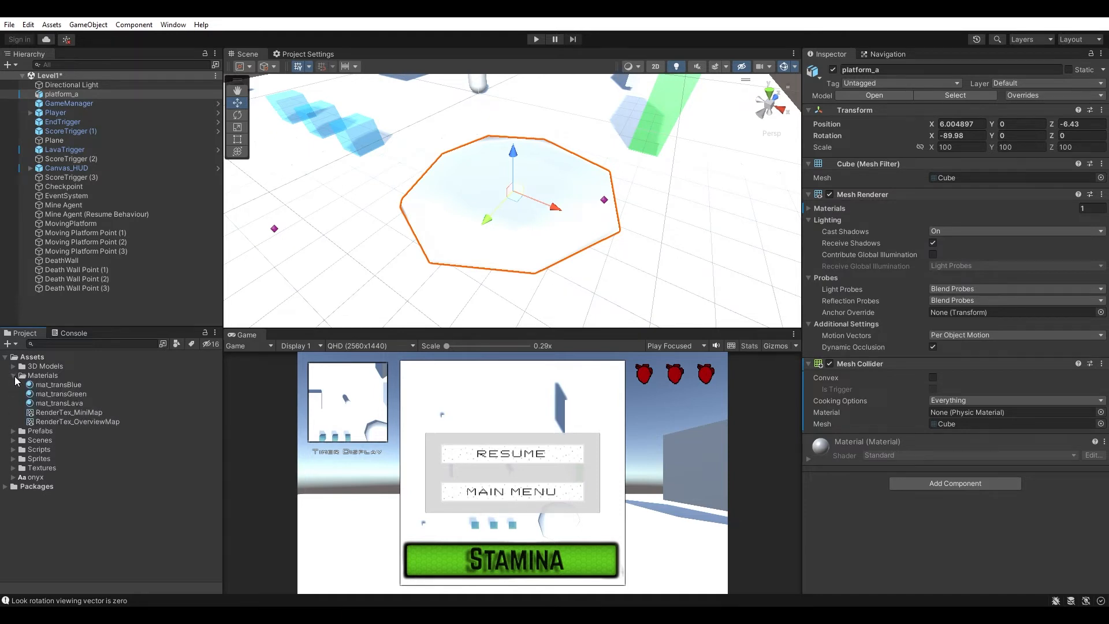
right_click(55, 376)
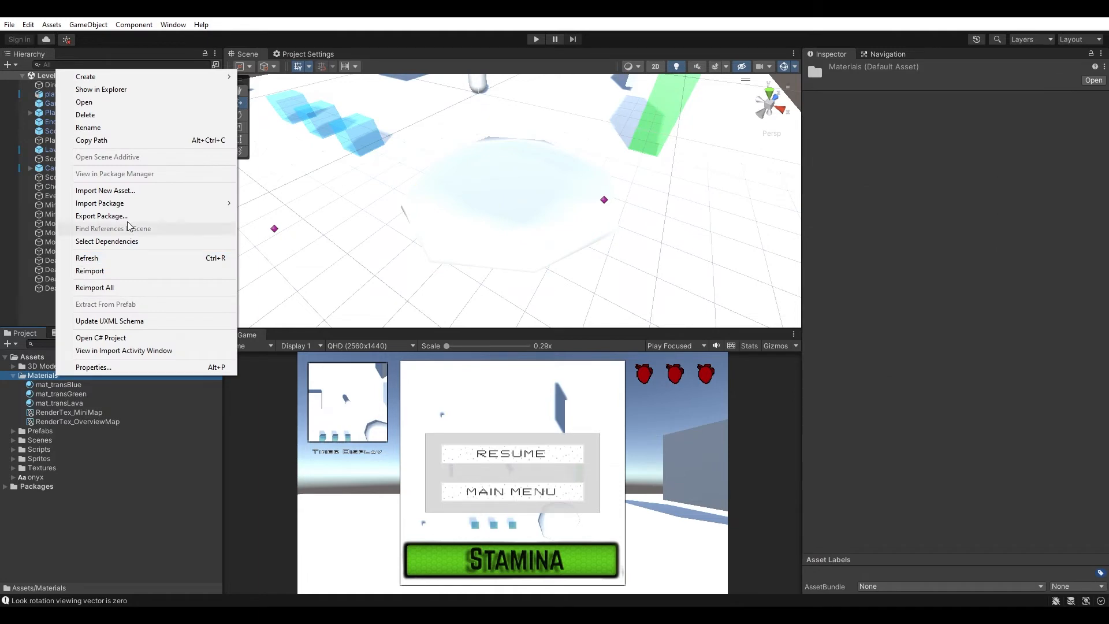
mouse_move(137, 76)
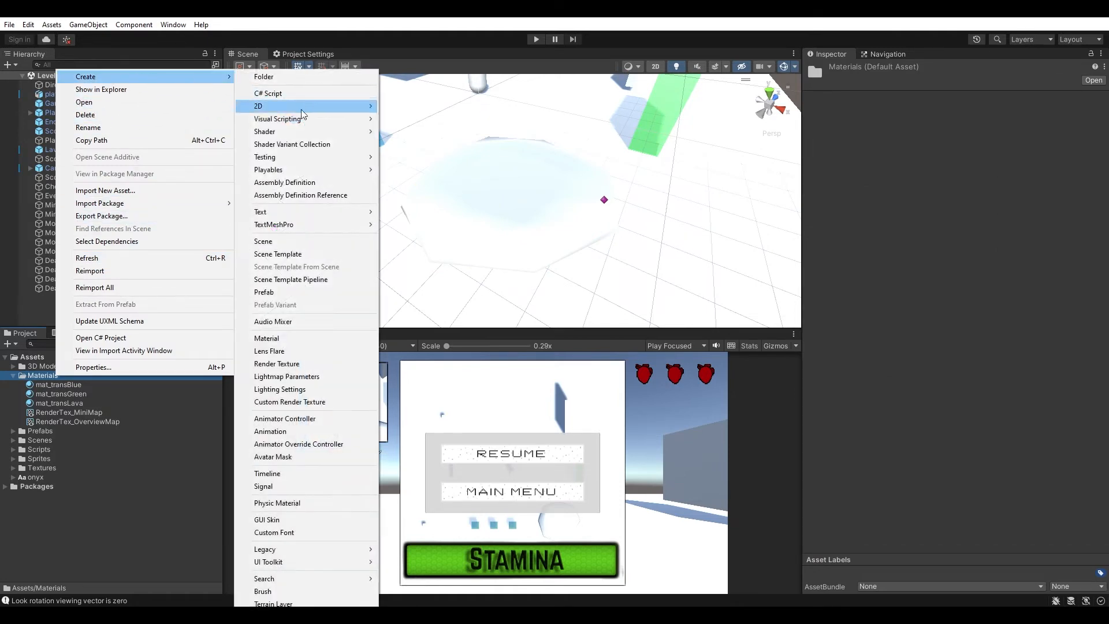
left_click(293, 339)
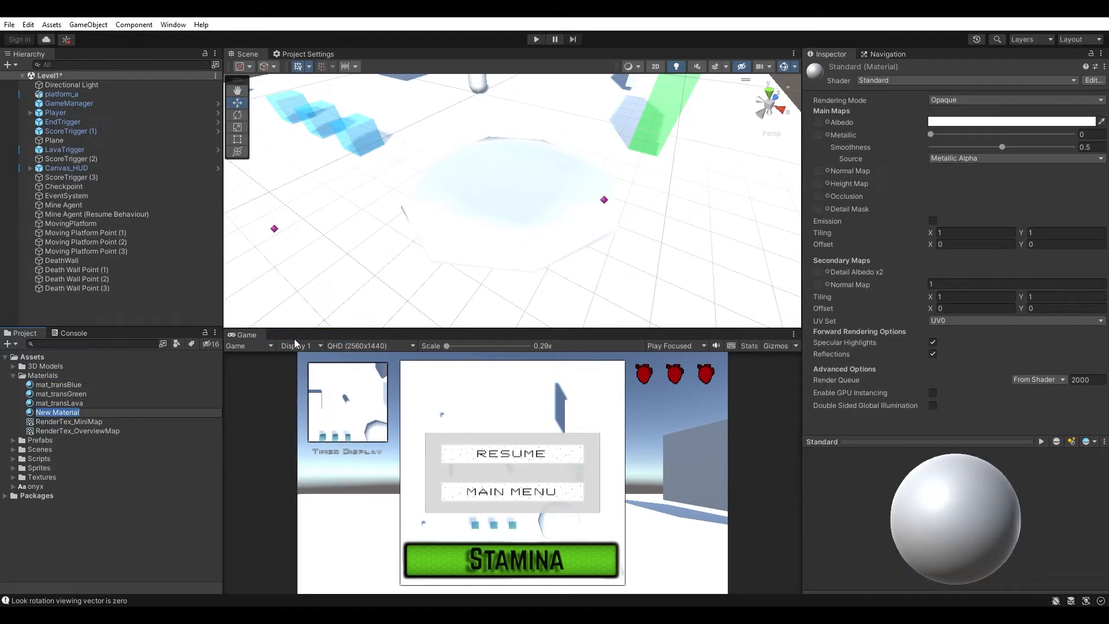
type("mat_platform")
key("Return")
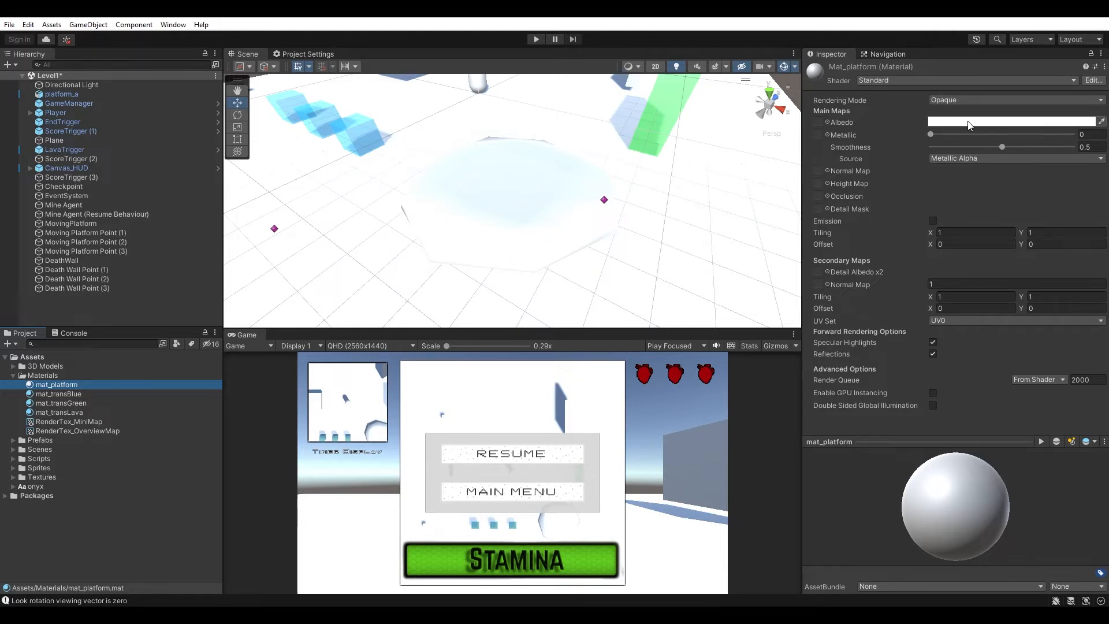
- Assign the TexturesCom_Rock_Lava_1K_albedo texture as the Albedo map of mat_platform and inspect the material preview
left_click(13, 477)
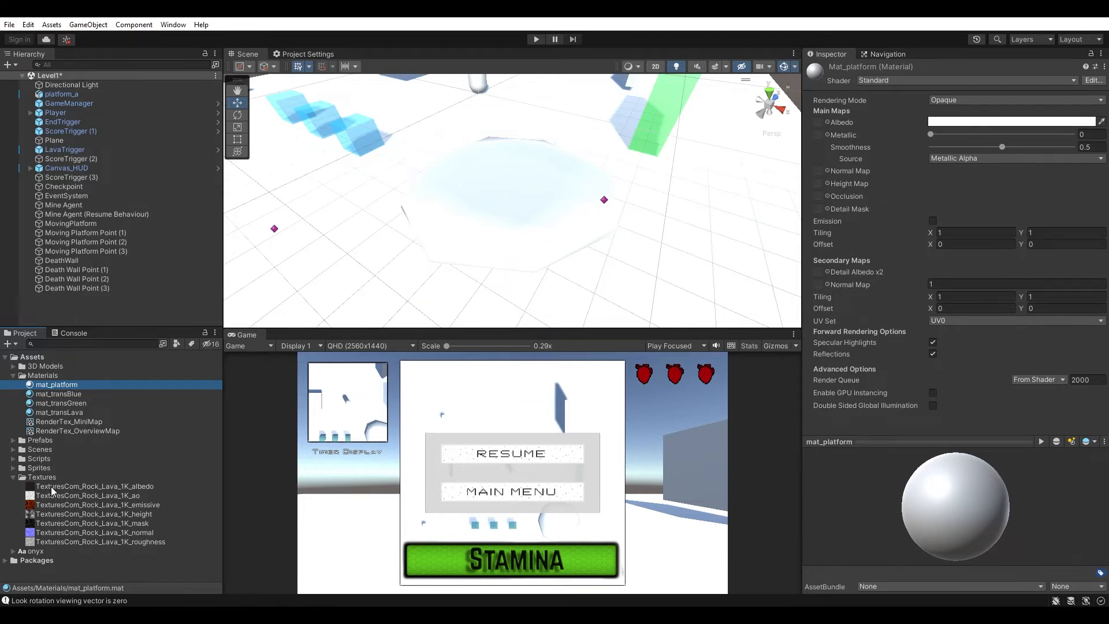
left_click_drag(46, 487, 822, 126)
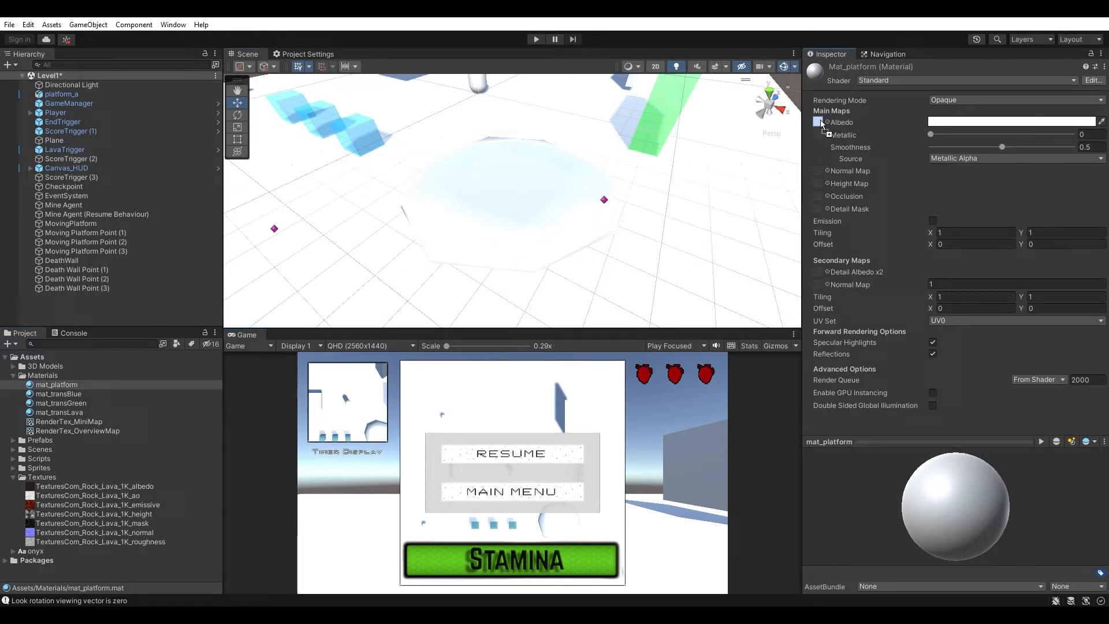
left_click_drag(822, 121, 823, 121)
mouse_move(984, 528)
left_mouse_down()
mouse_move(1001, 474)
mouse_move(999, 518)
mouse_move(906, 529)
mouse_move(990, 480)
mouse_move(959, 505)
mouse_move(1010, 482)
mouse_move(986, 472)
mouse_move(954, 499)
left_mouse_up()
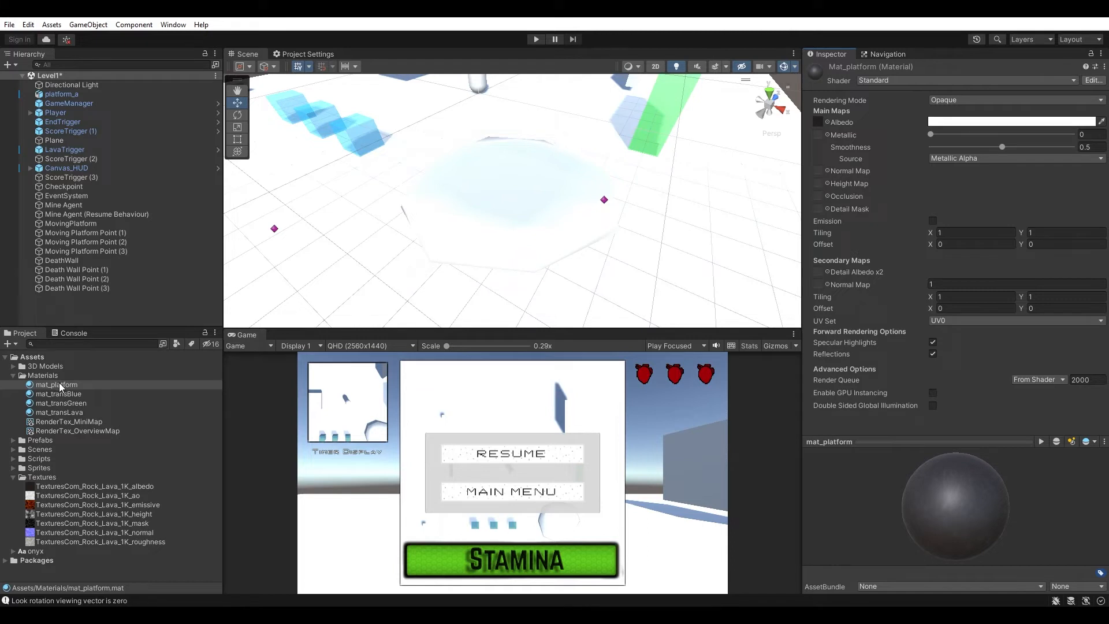
- Apply mat_platform to platform_a in the scene and set the material's Smoothness to 0
left_click_drag(54, 384, 525, 202)
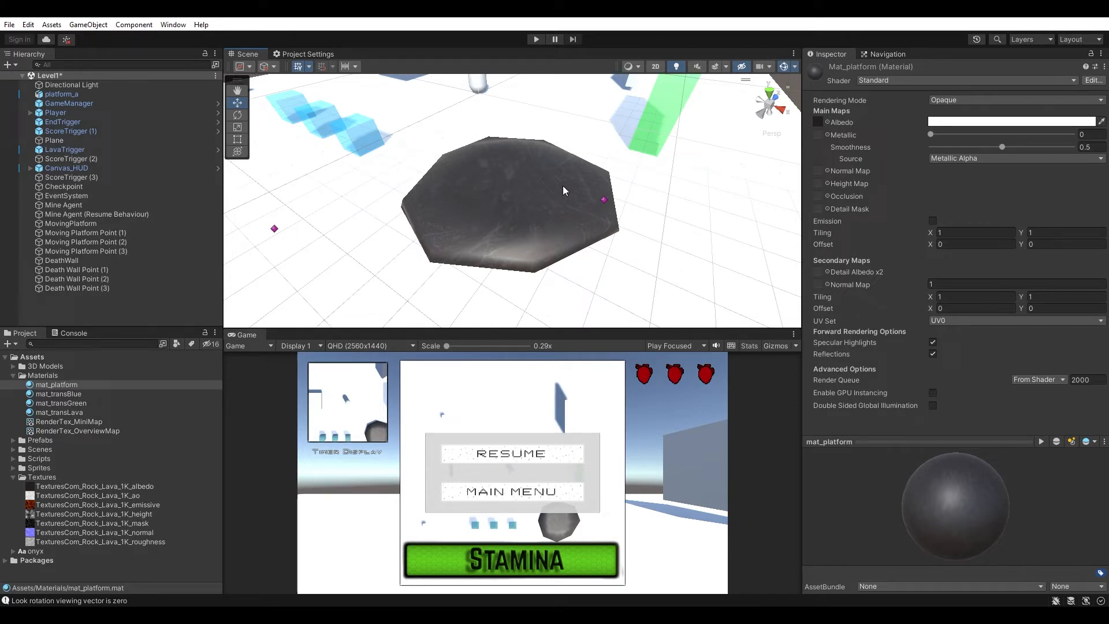
key("w")
right_click_drag(566, 186, 500, 246)
key("s")
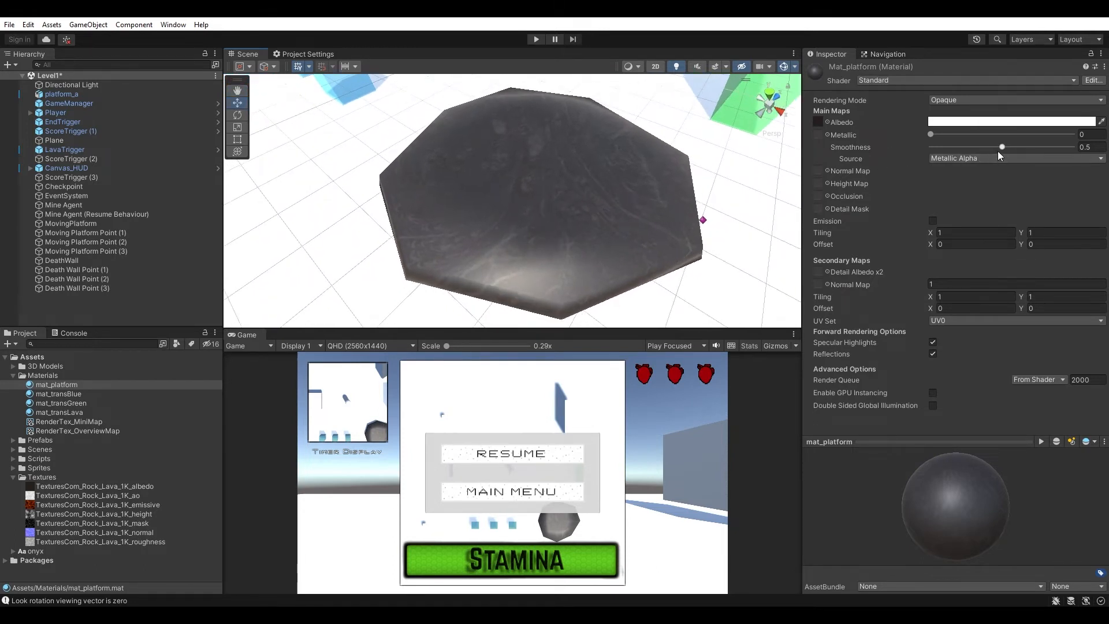
left_click_drag(1003, 145, 925, 153)
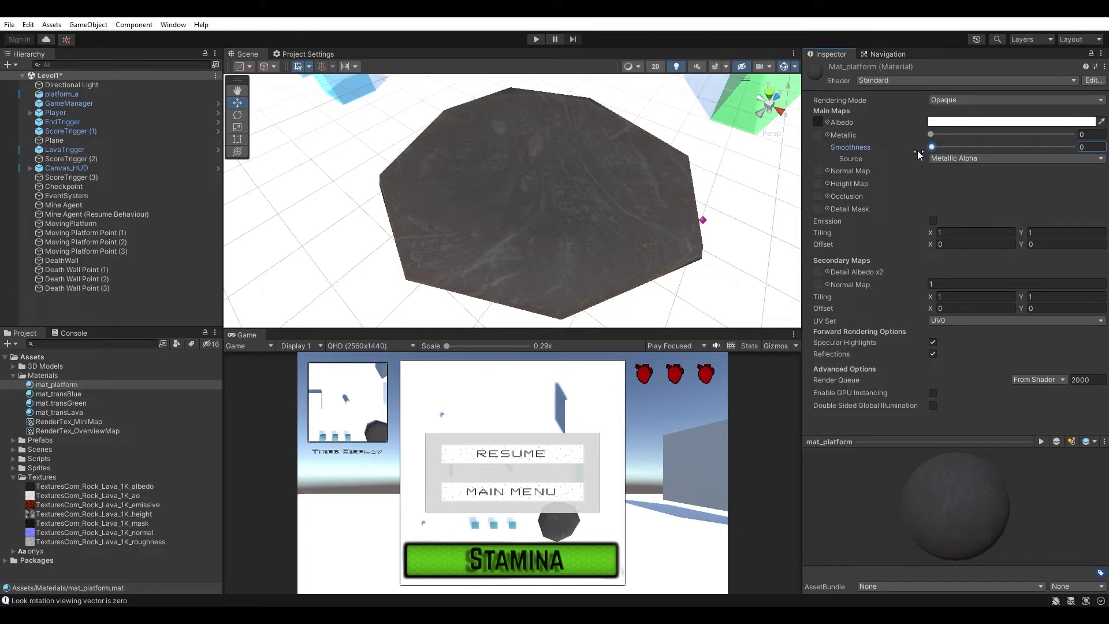
right_click_drag(604, 213, 574, 188)
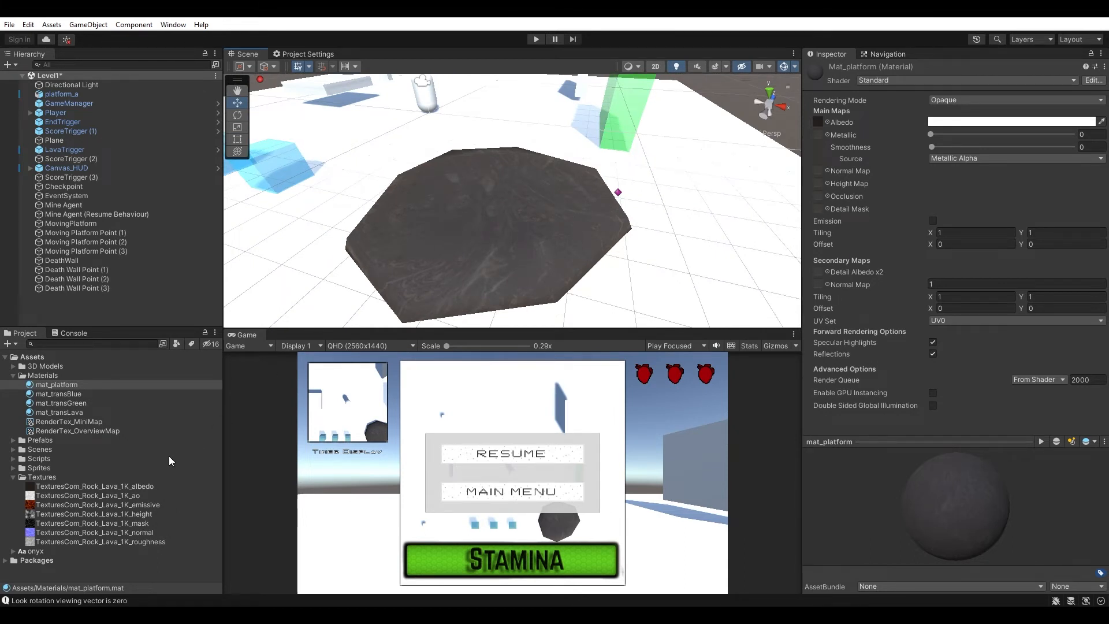
- Assign TexturesCom_Rock_Lava_1K_normal as mat_platform's Normal Map, set that texture's type to Normal map, and inspect the platform surface
left_click_drag(110, 534, 817, 168)
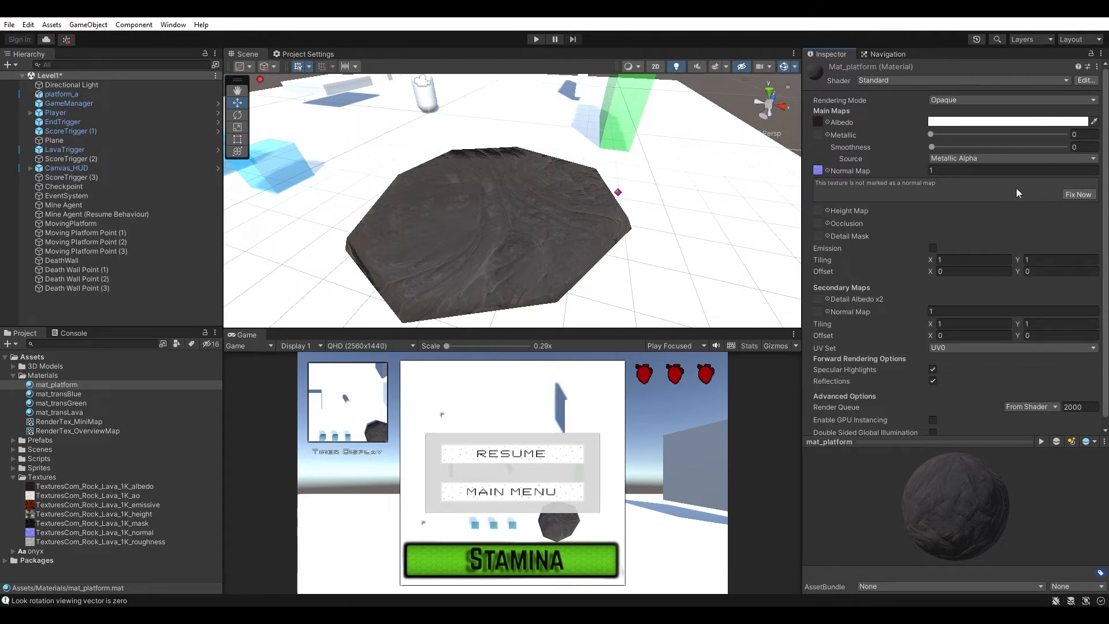
left_click(162, 531)
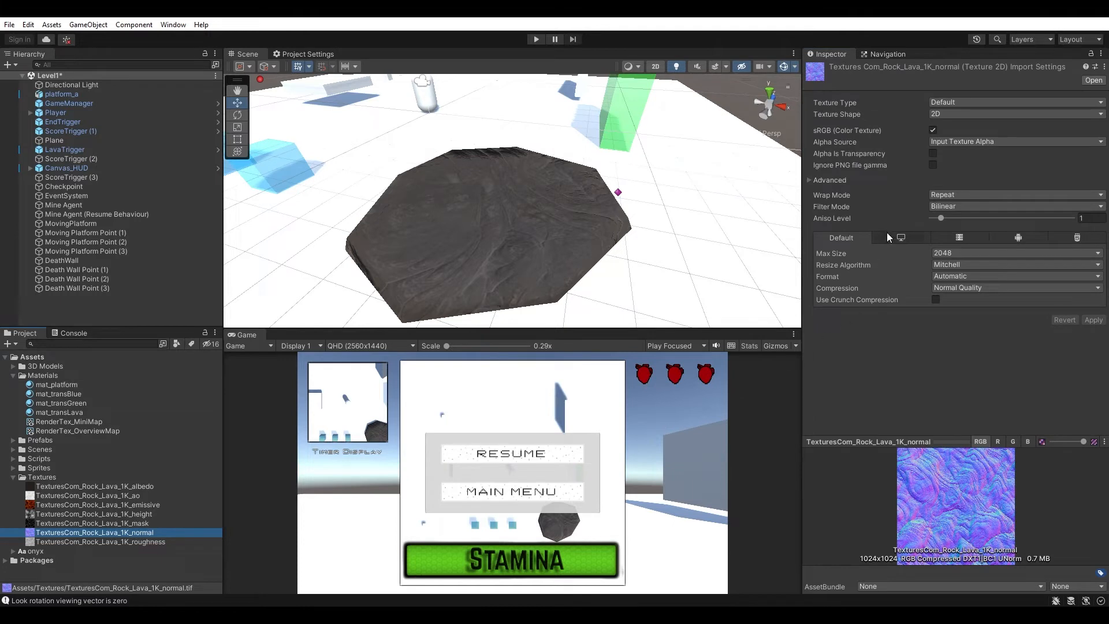
left_click(961, 102)
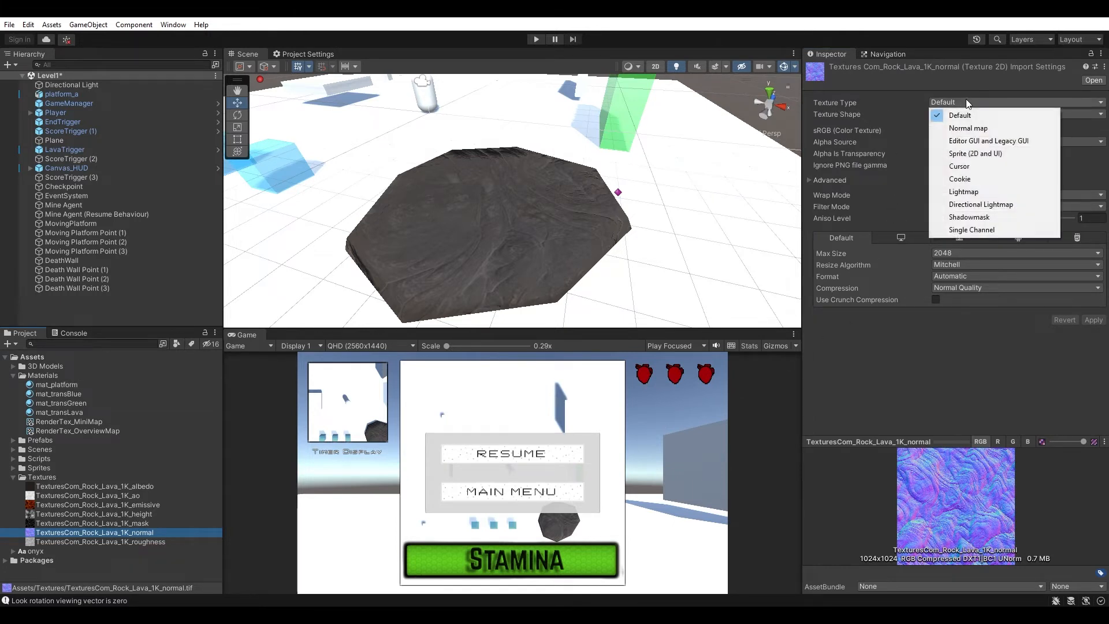
left_click(988, 127)
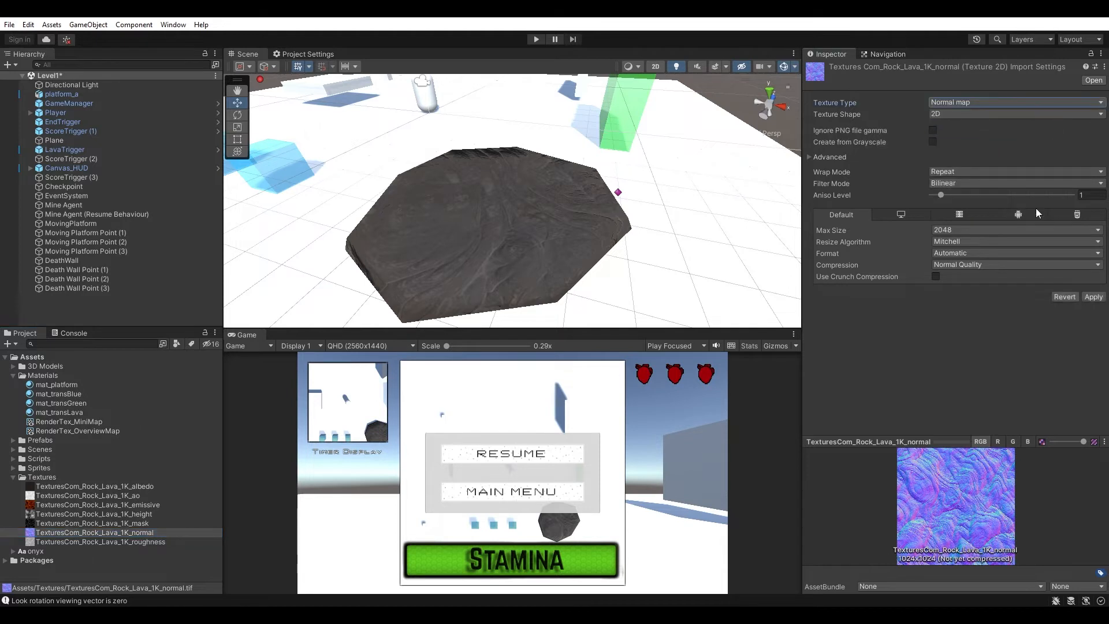
left_click(1095, 298)
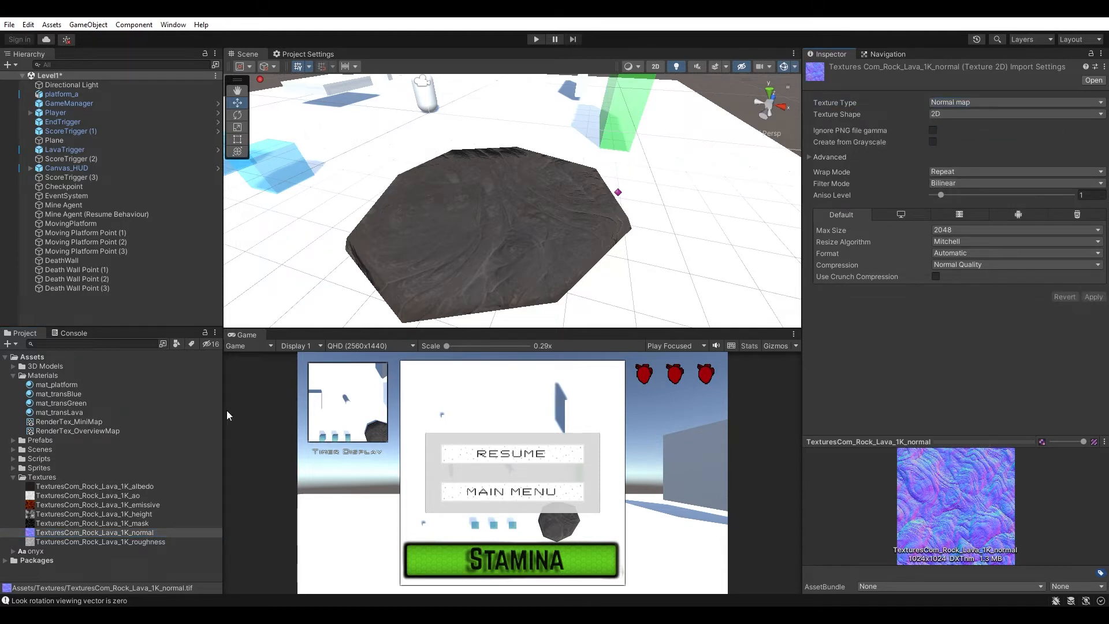
left_click(96, 386)
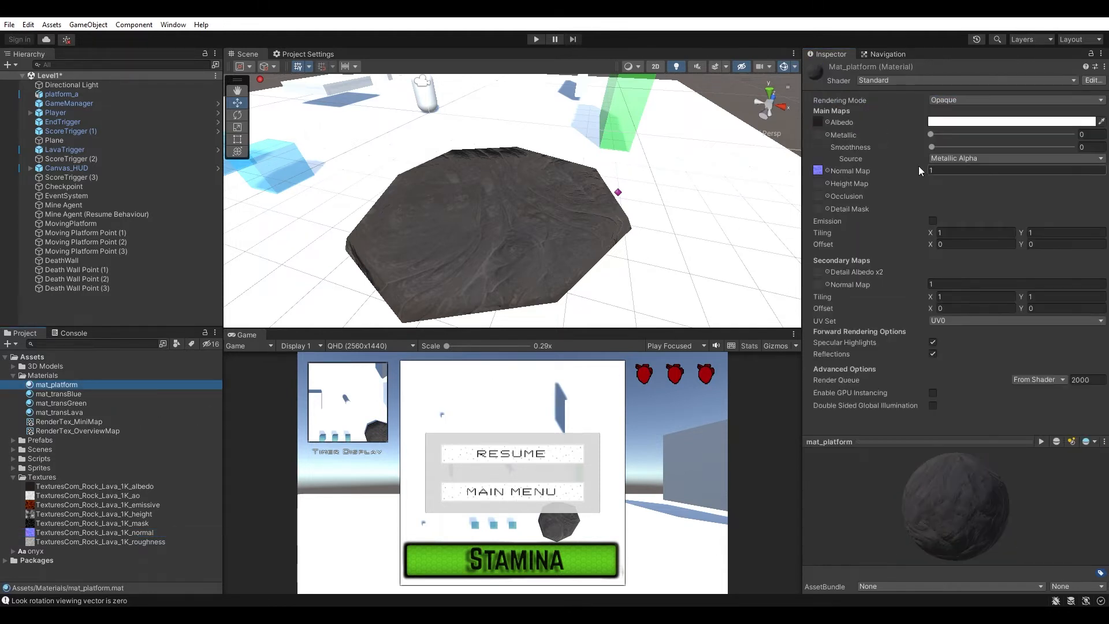
mouse_move(935, 496)
left_mouse_down()
mouse_move(987, 493)
mouse_move(985, 458)
mouse_move(932, 479)
left_mouse_up()
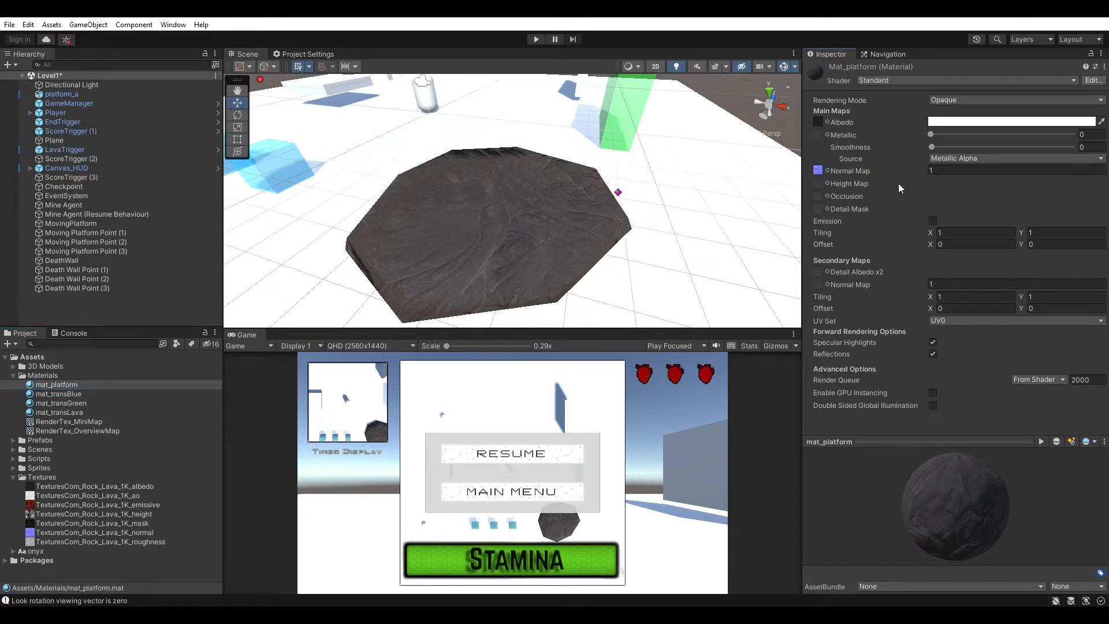
mouse_move(963, 518)
left_mouse_down()
mouse_move(983, 494)
mouse_move(1042, 503)
mouse_move(920, 514)
mouse_move(957, 507)
left_mouse_up()
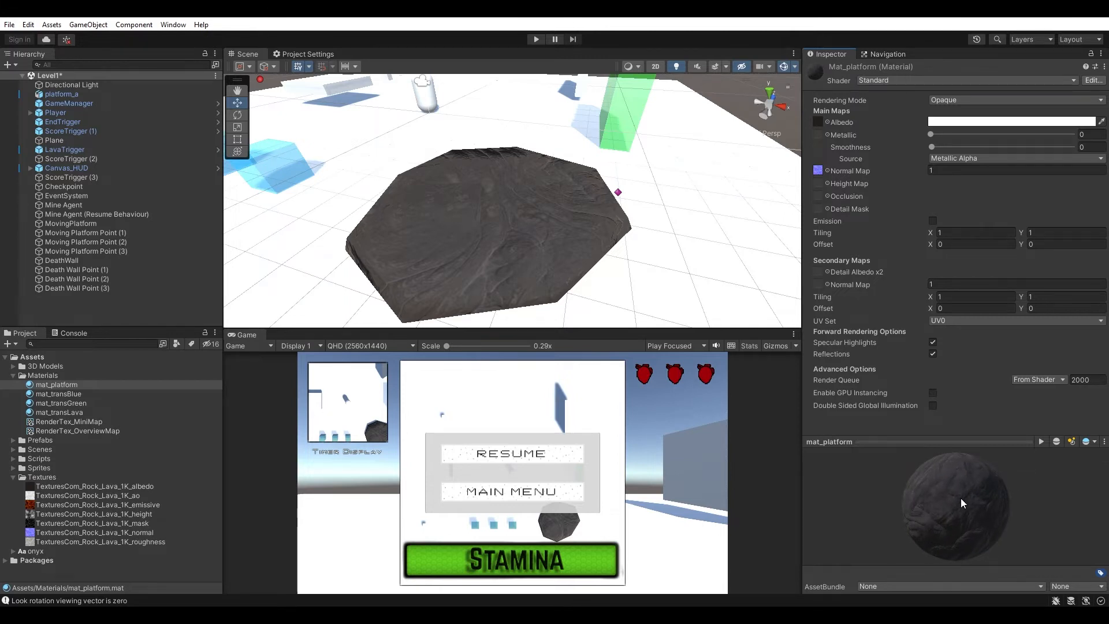
right_click_drag(588, 205, 460, 229)
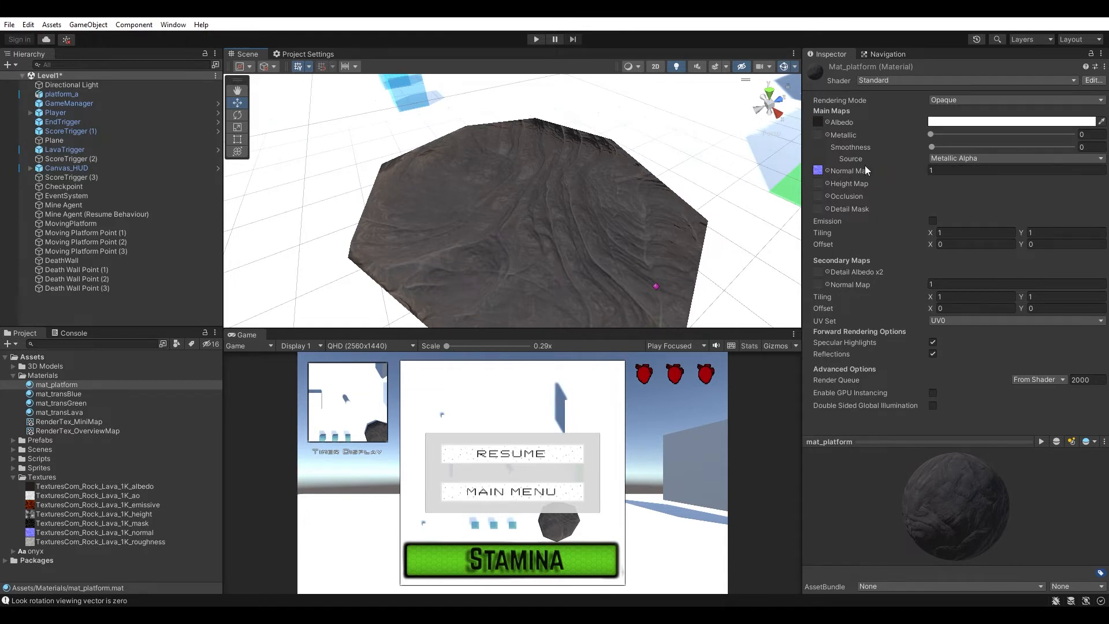
- Compare Normal Map strengths of 5, 2, 1 and 0.5 on mat_platform, then set the strength back to 1
left_click(949, 170)
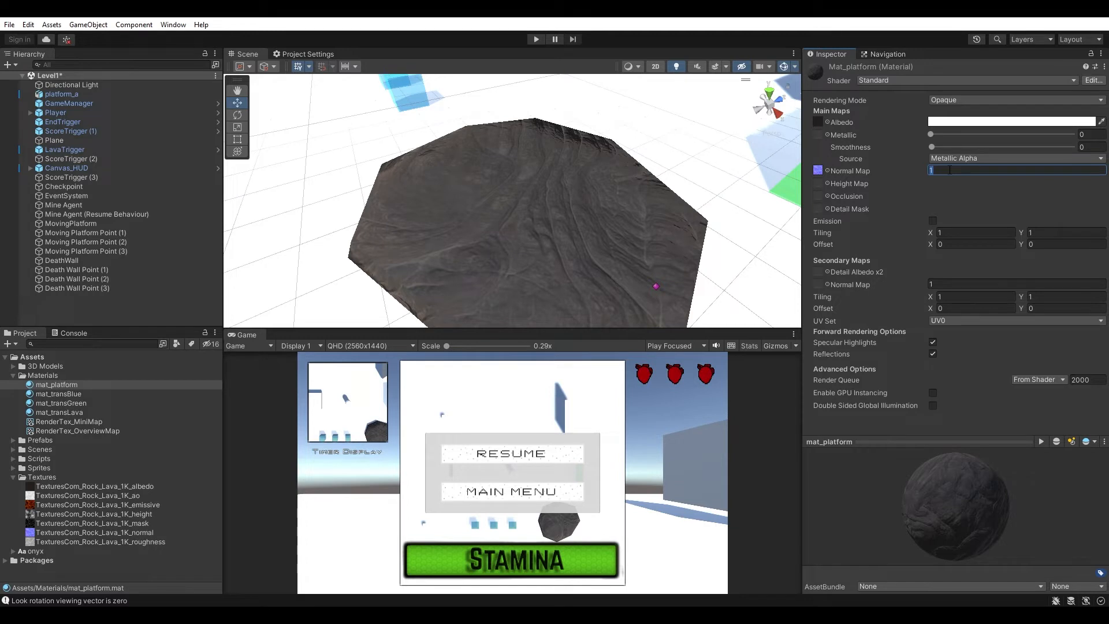
type("5")
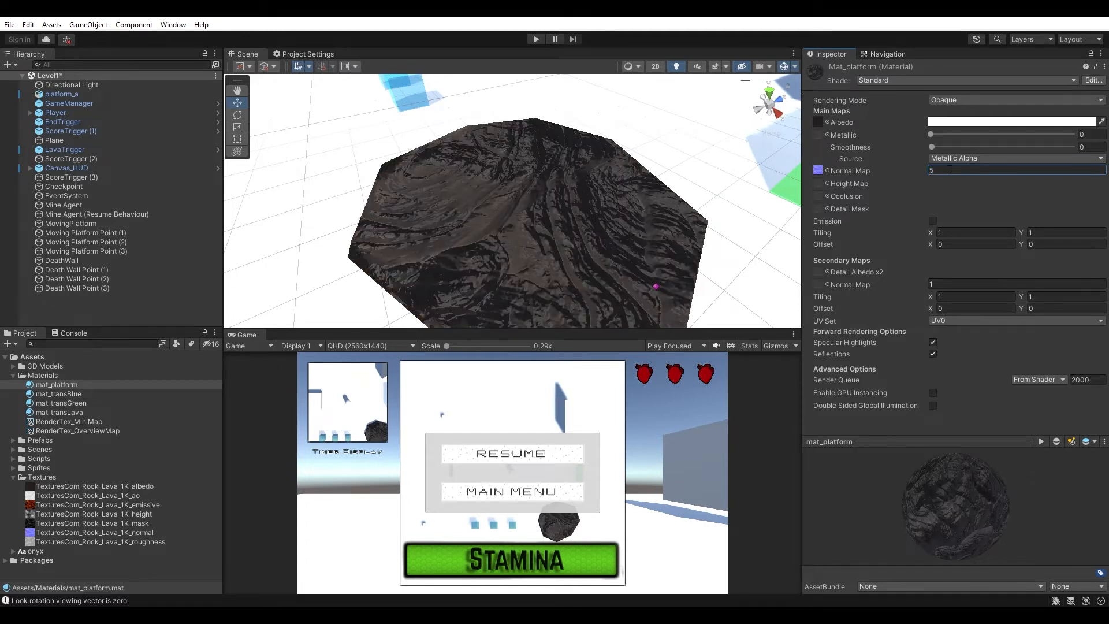
key("BackSpace")
type("2")
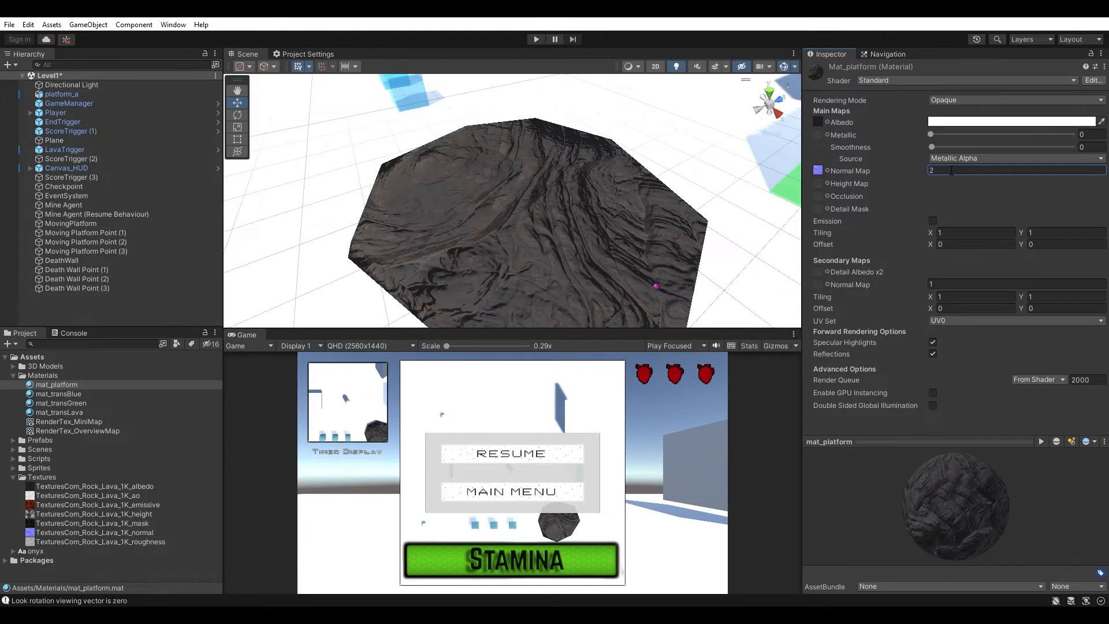
double_click(952, 170)
type("1")
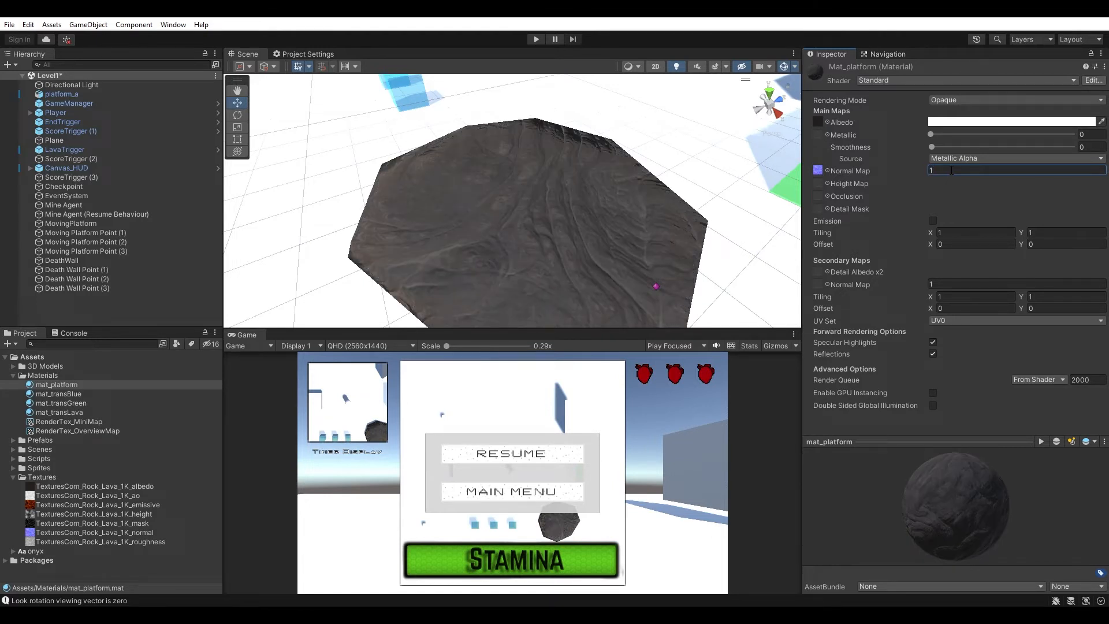
double_click(952, 171)
type(".5")
key("Return")
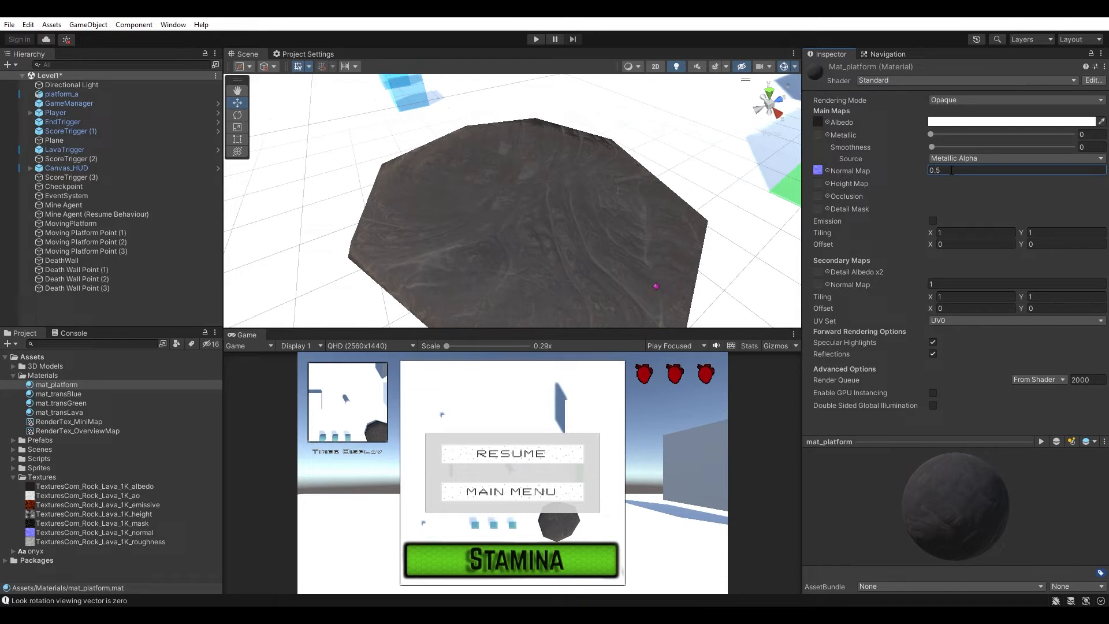
left_click(952, 170)
type("1")
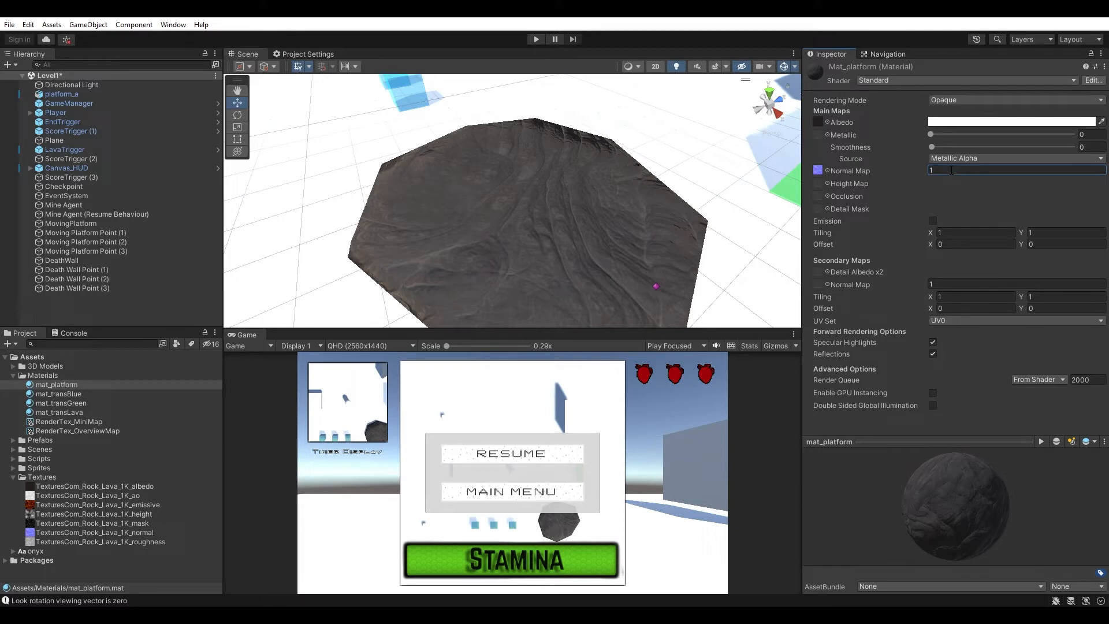
- Save platform_a from the scene as an original prefab in the Prefabs folder and inspect its preview
left_click(149, 94)
left_click_drag(452, 164, 632, 188, "alt")
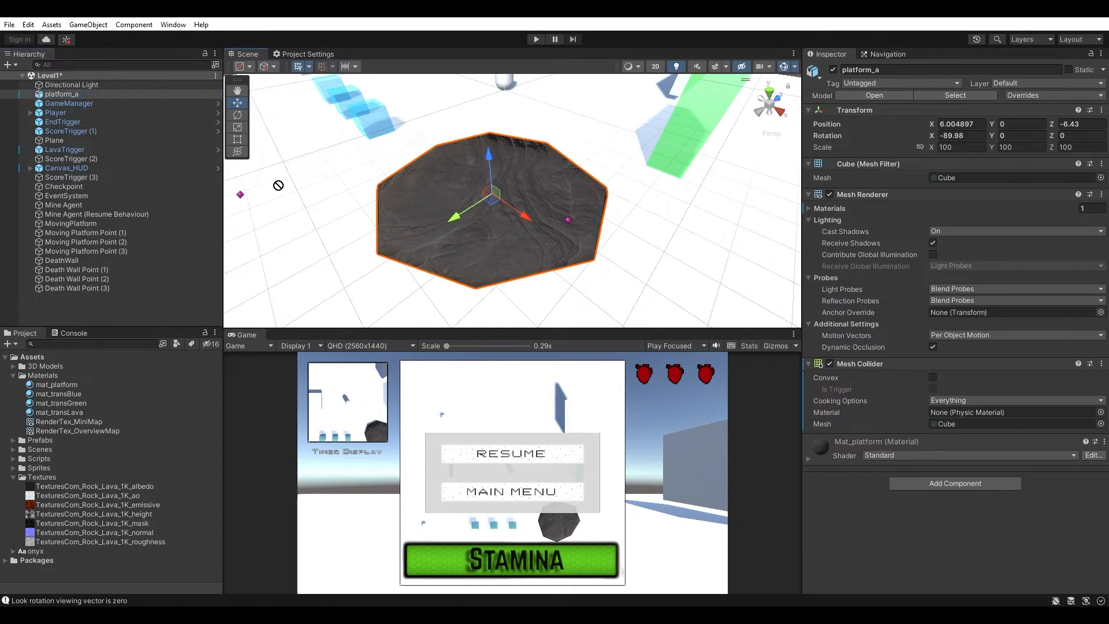
left_click_drag(124, 477, 50, 440)
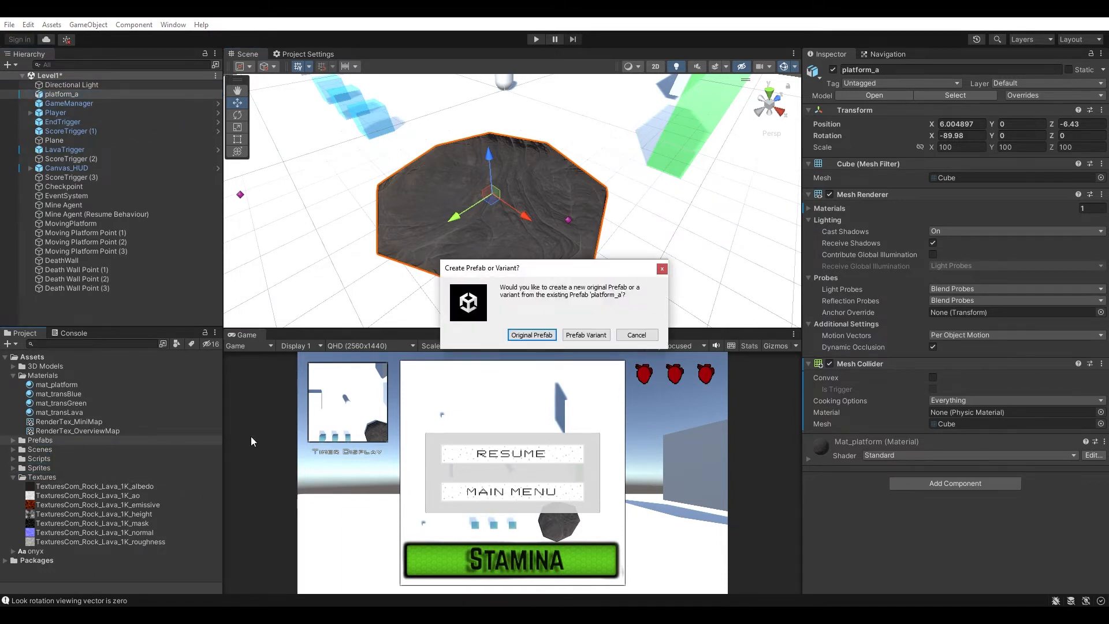
left_click(531, 335)
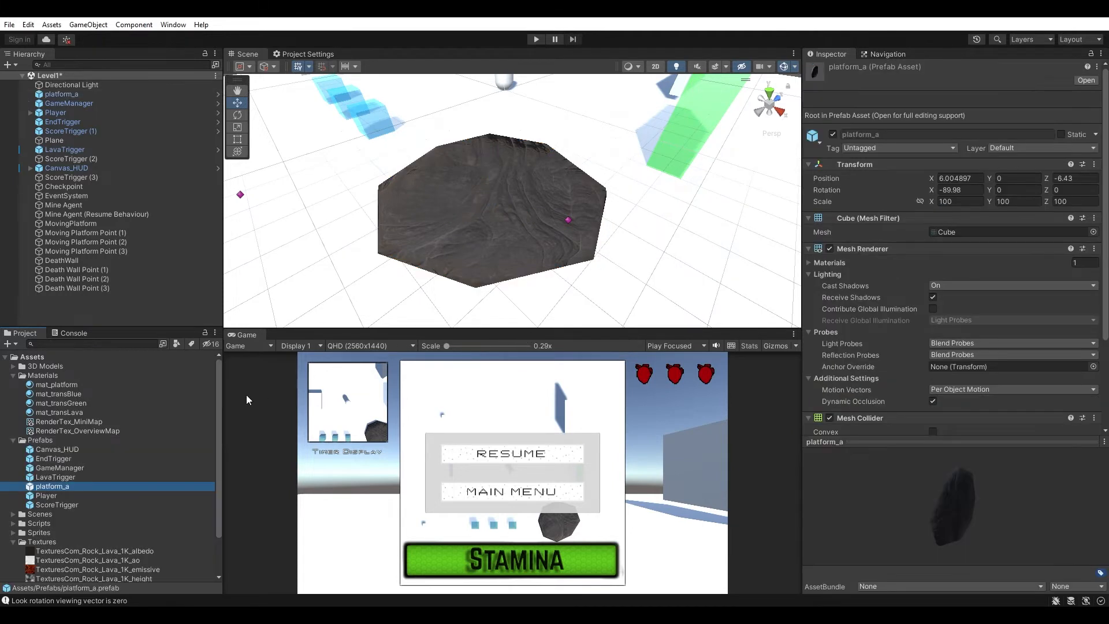
left_click_drag(984, 516, 969, 348)
left_click_drag(990, 511, 916, 504)
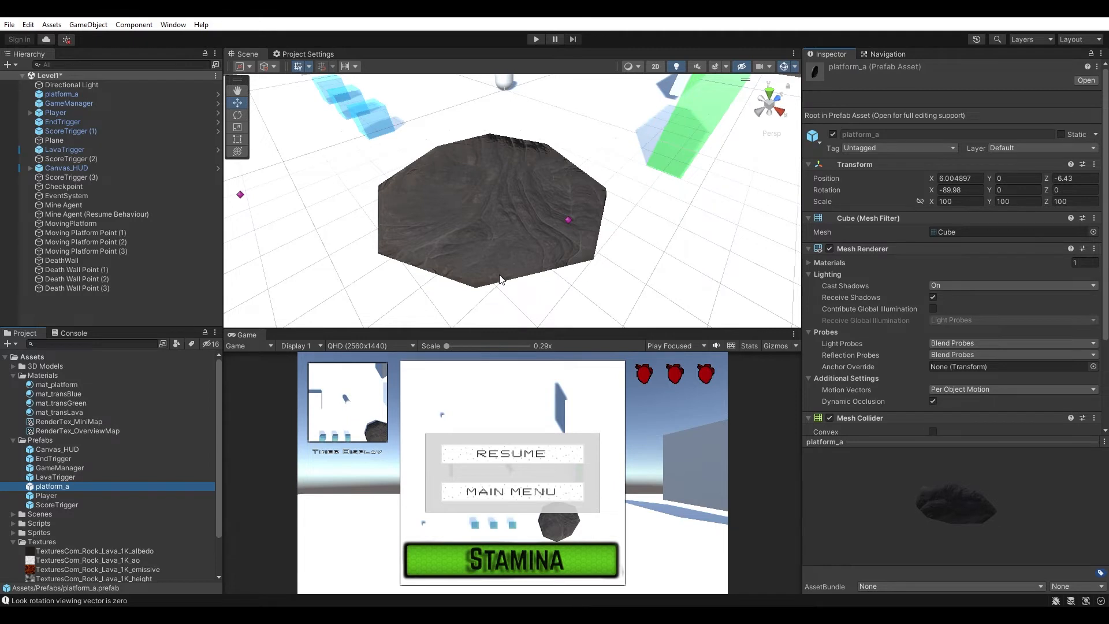
- Place the platform_b model in the scene, apply mat_platform to it, and save it as an original prefab in the Prefabs folder
left_click(13, 367)
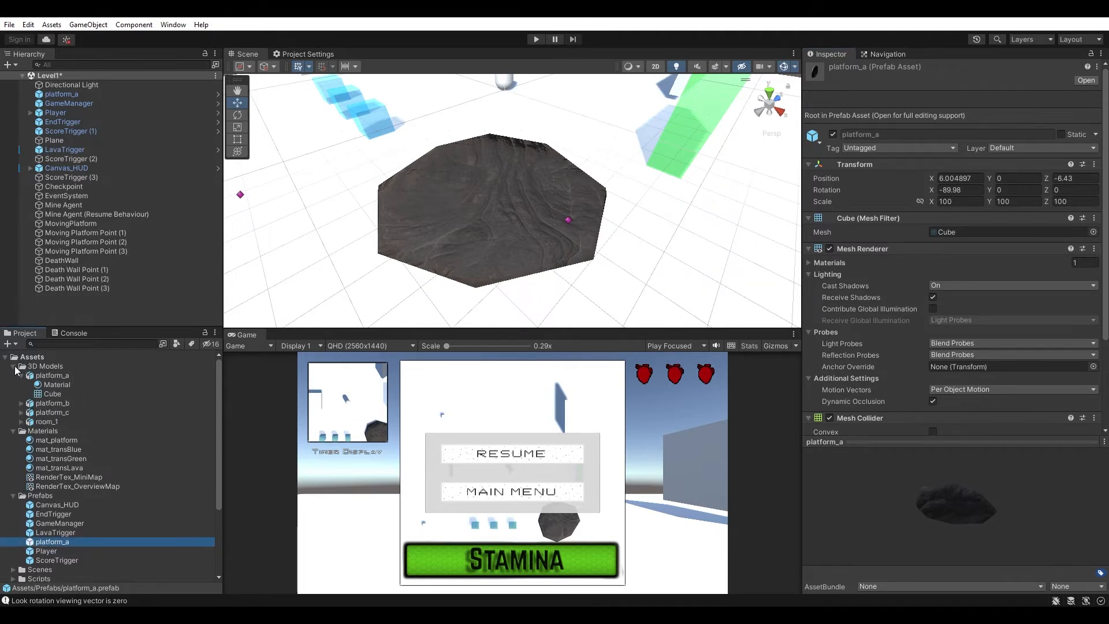
left_click(17, 378)
left_click(21, 376)
middle_click_drag(485, 255, 455, 248)
scroll(456, 246, "down", 8)
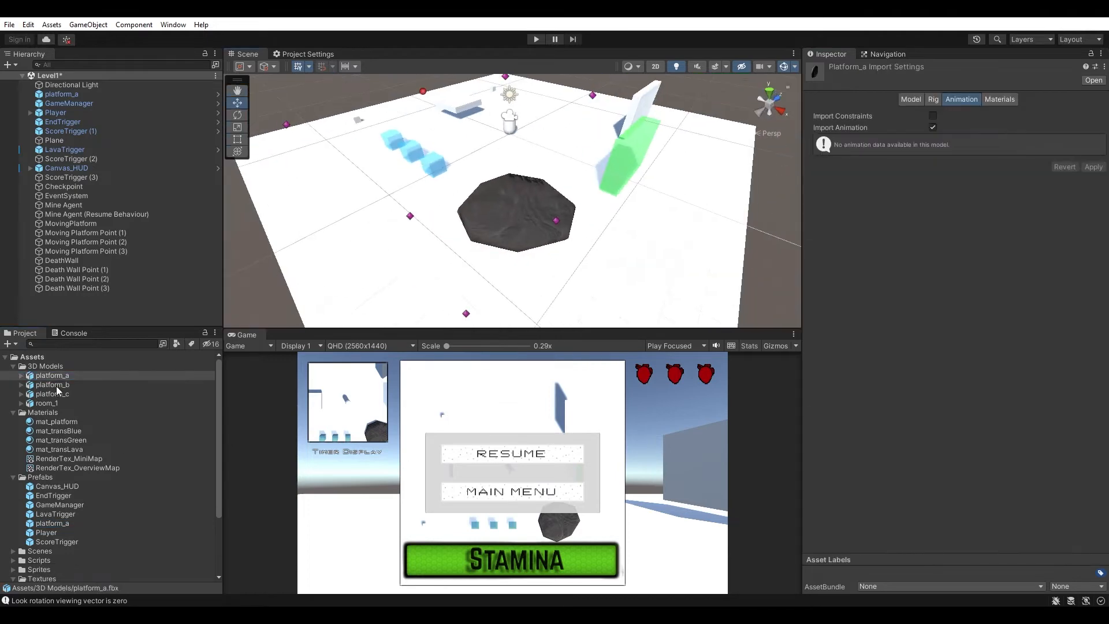
left_click_drag(56, 386, 652, 255)
left_click_drag(72, 423, 653, 257)
left_click_drag(62, 95, 49, 478)
left_click(532, 334)
- Add platform_c to the scene with mat_platform applied, store it as an original prefab in Prefabs, and save the scene
left_click_drag(53, 395, 577, 295)
right_click_drag(578, 277, 635, 301)
left_click_drag(60, 421, 520, 248)
left_click_drag(58, 94, 49, 478)
left_click(517, 337)
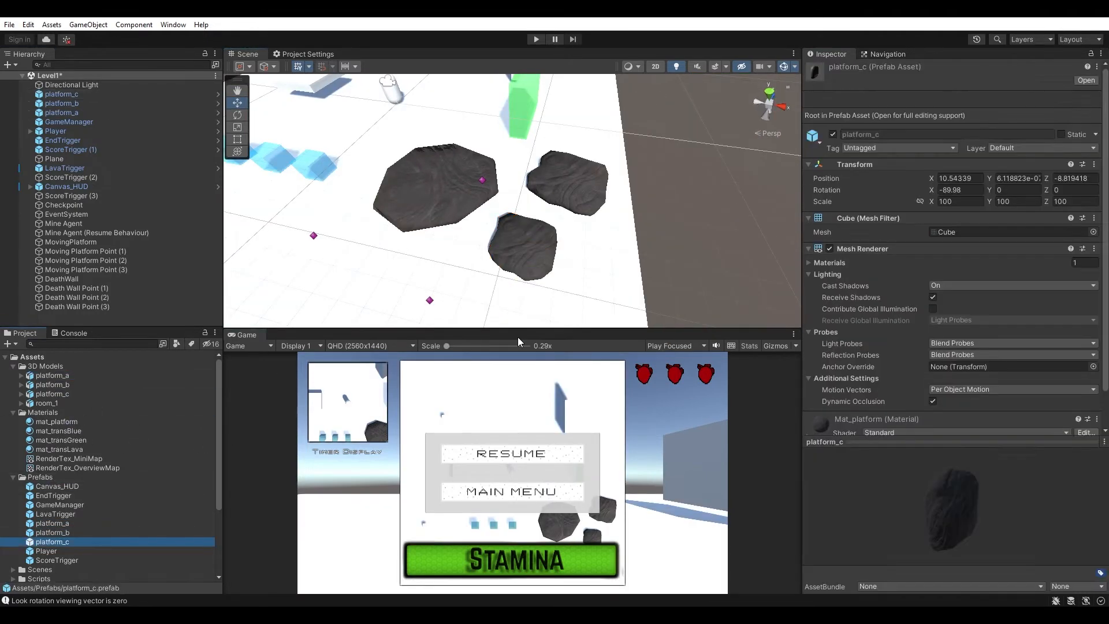
key("ctrl+s")
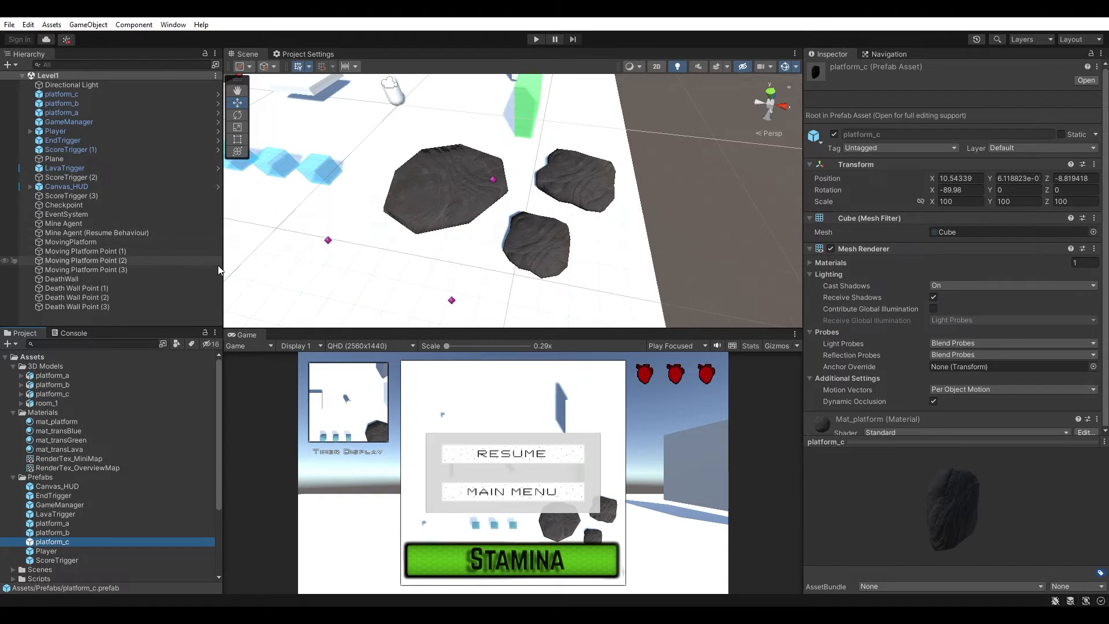
- Create an empty object in the Hierarchy and name it Moving Platform
right_click(112, 320)
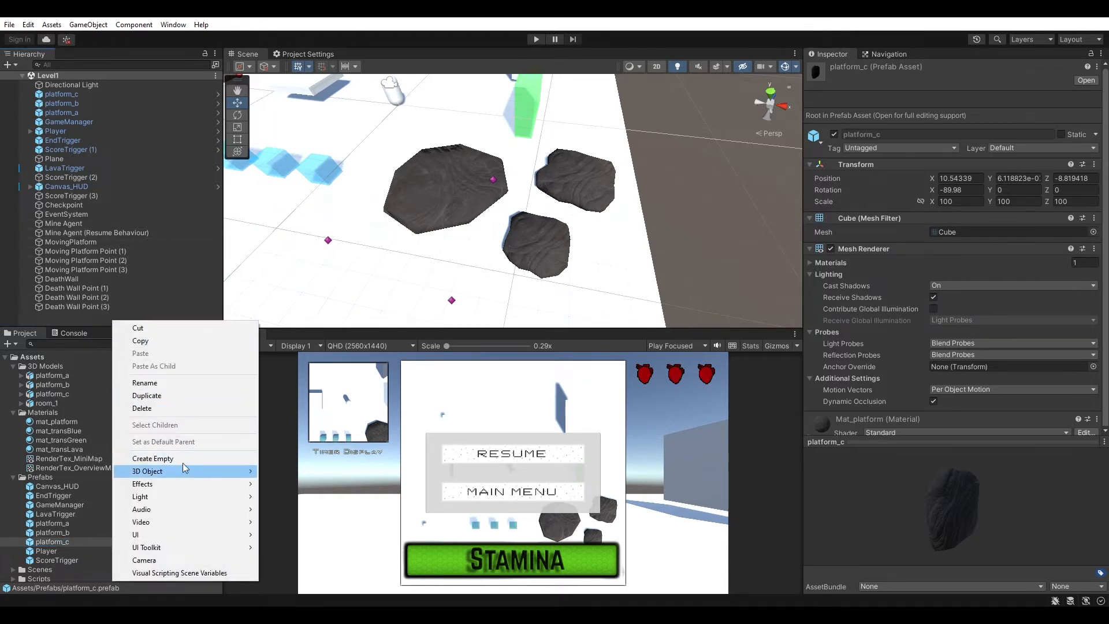
left_click(182, 459)
type("Moving Platform")
key("Return")
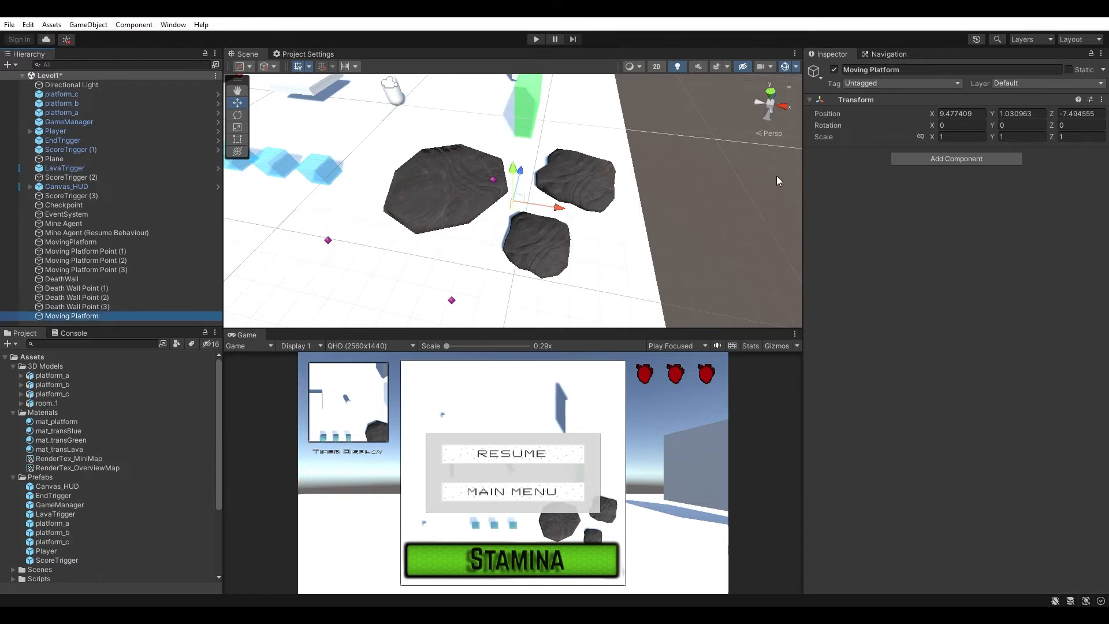
- Add the MovingPlatform script and a Box Collider to the new Moving Platform object
left_click(944, 158)
key("BackSpace")
type("moving")
key("Return")
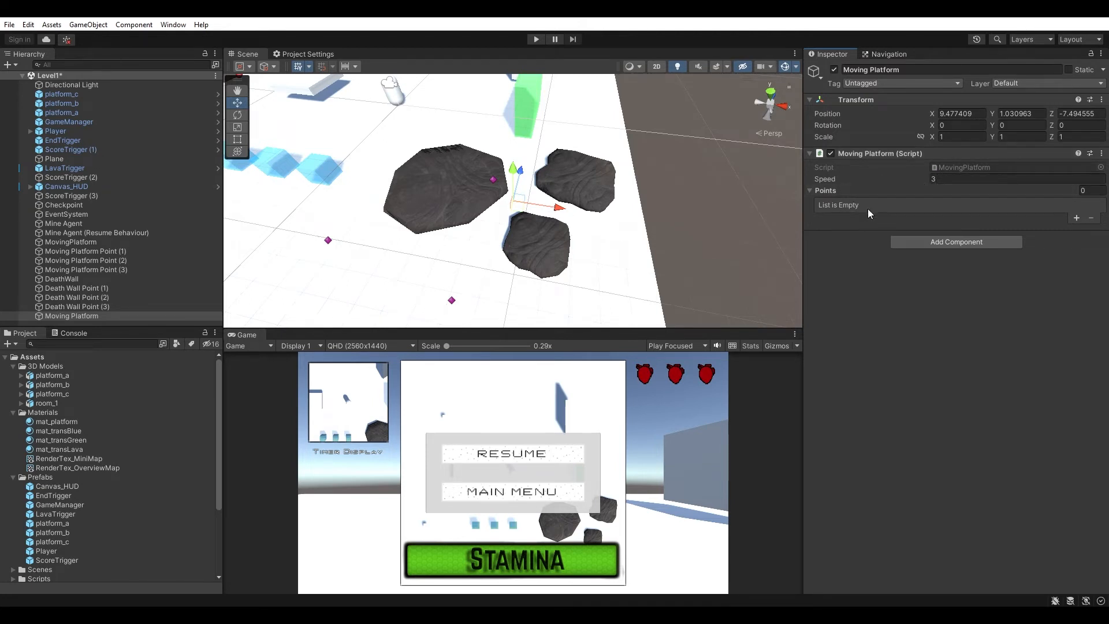
left_click(933, 244)
type("b")
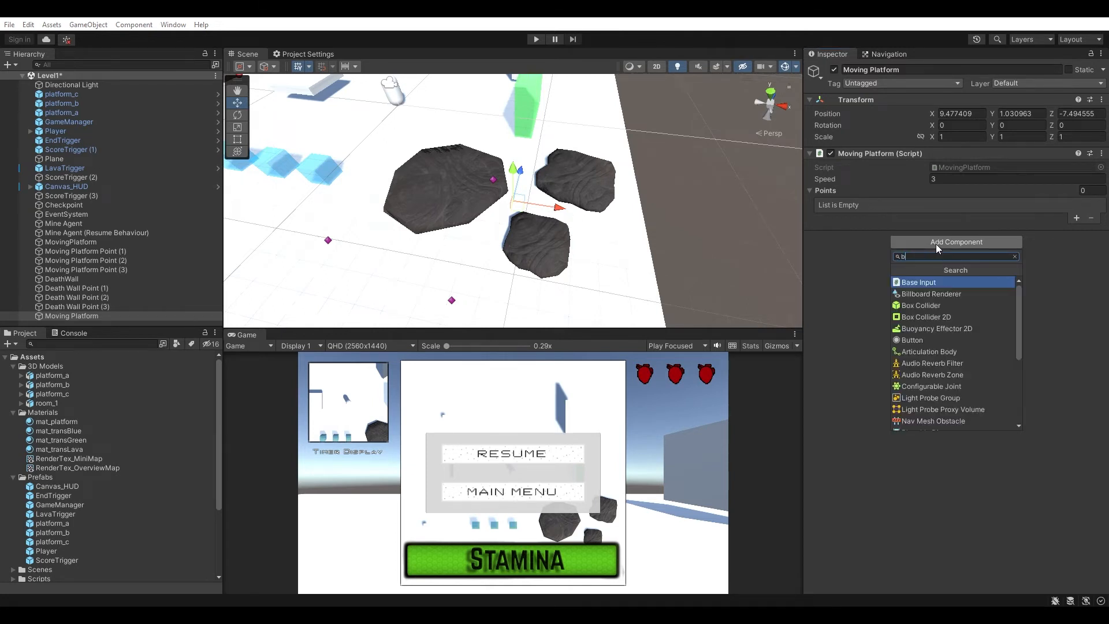
type("ox")
key("Return")
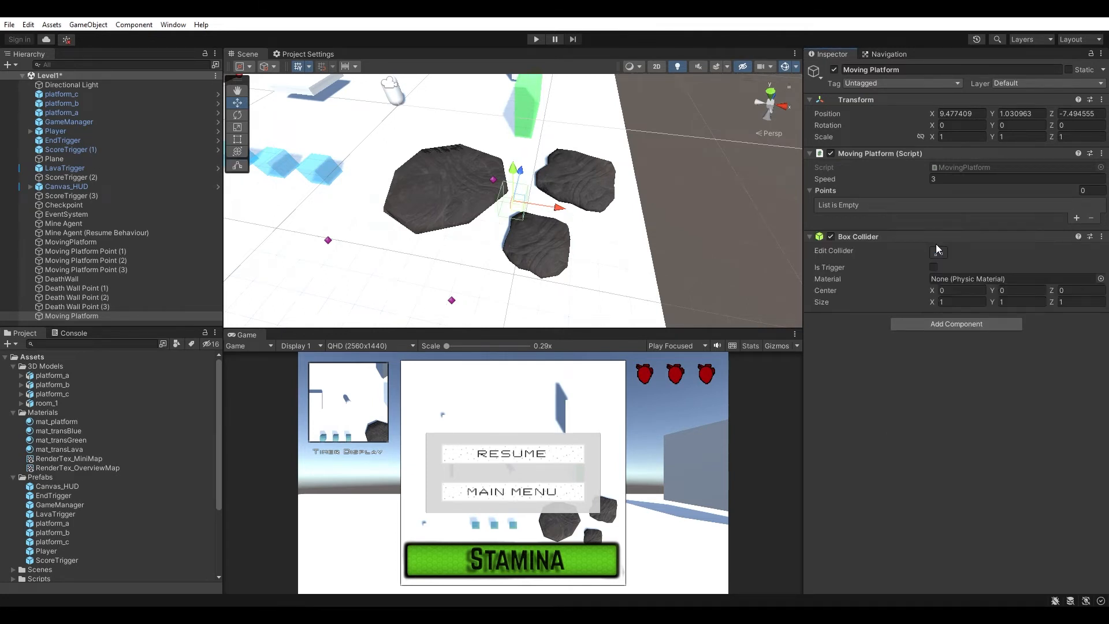
- Move the Moving Platform object clear of the three rock platforms, to about X 8.98 and Z -12.49
right_click_drag(570, 203, 514, 166)
key("w")
key("s")
left_click_drag(555, 216, 533, 219)
left_click_drag(510, 179, 435, 256)
right_click_drag(607, 168, 553, 182)
key("s")
left_click_drag(541, 203, 475, 236)
right_click_drag(503, 223, 576, 239)
key("a")
key("d")
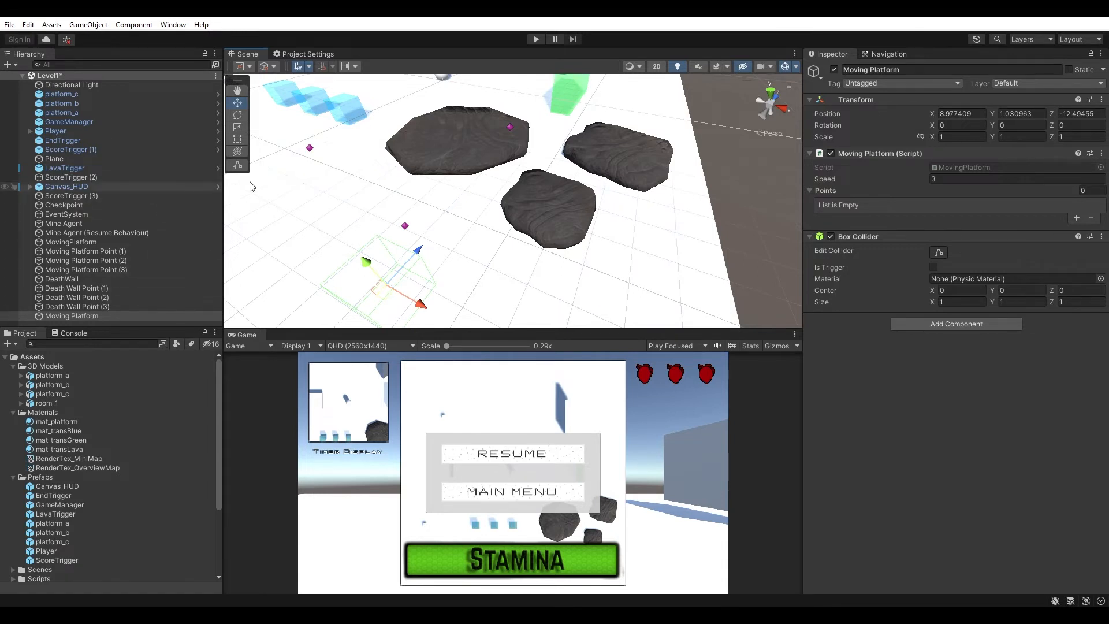
- Make the scene's platform_b a child of Moving Platform and set its local position to 0, 0, 0
left_click(621, 157)
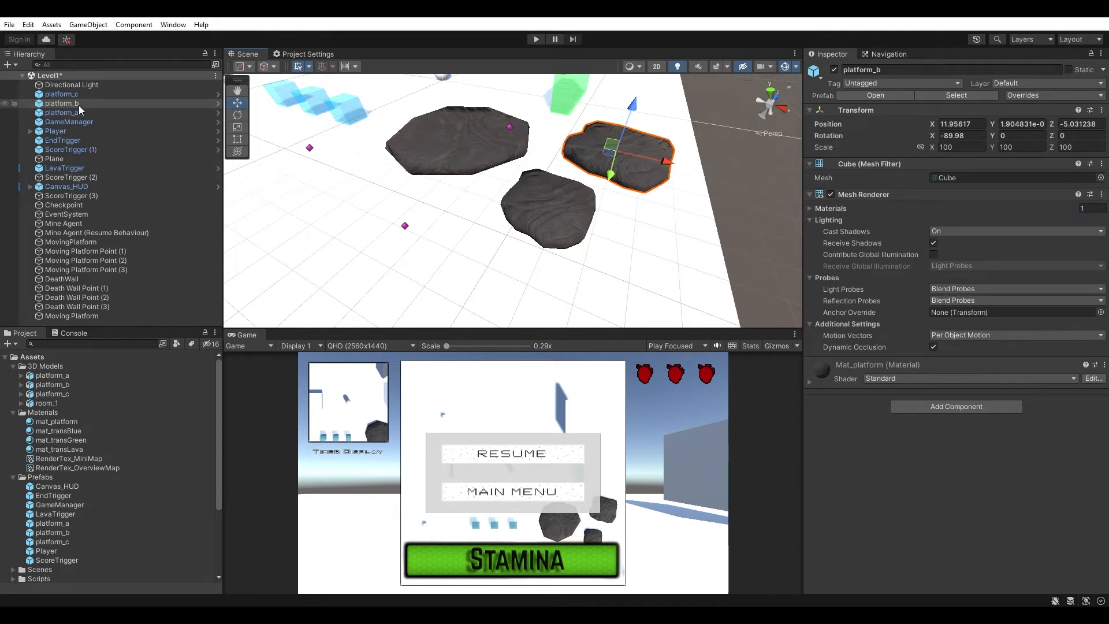
left_click_drag(78, 104, 103, 316)
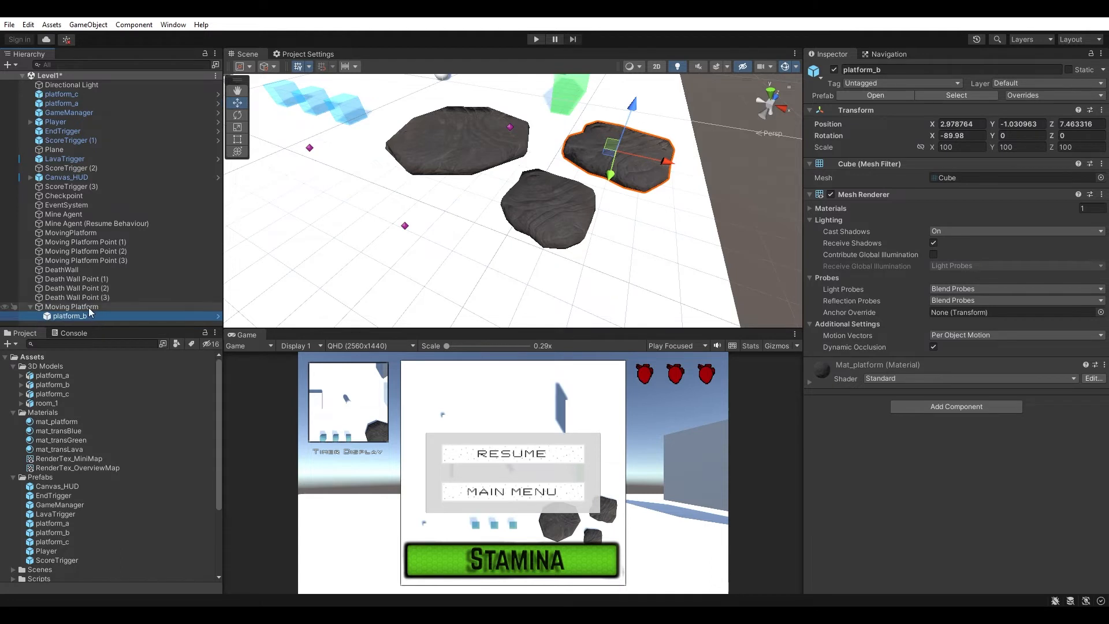
left_click(959, 124)
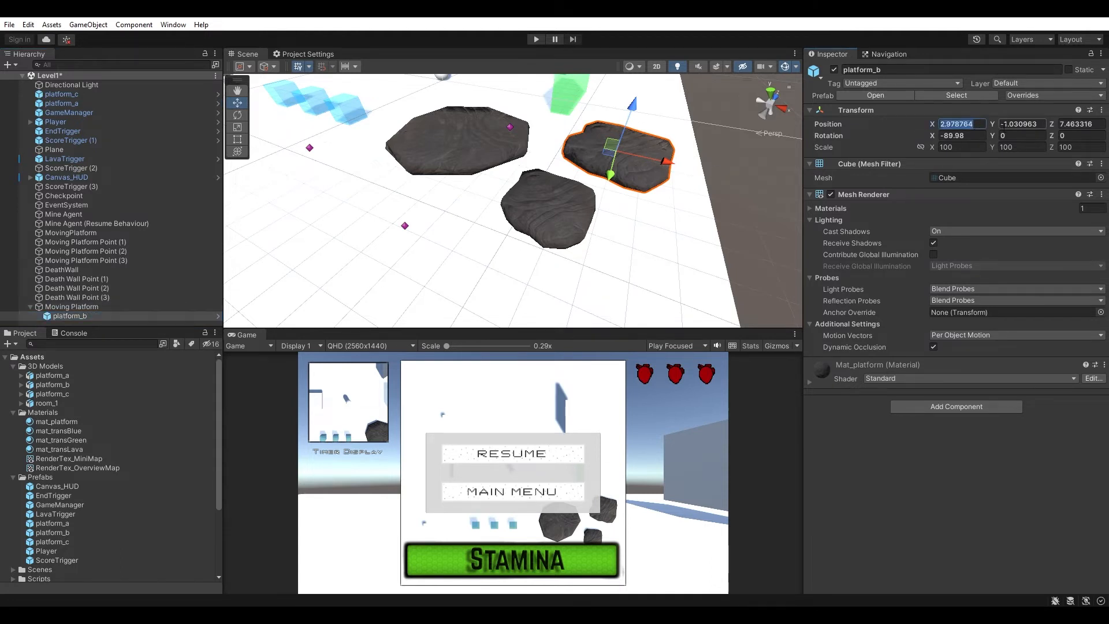
type("0")
key("Tab")
type("0")
key("Tab")
type("0")
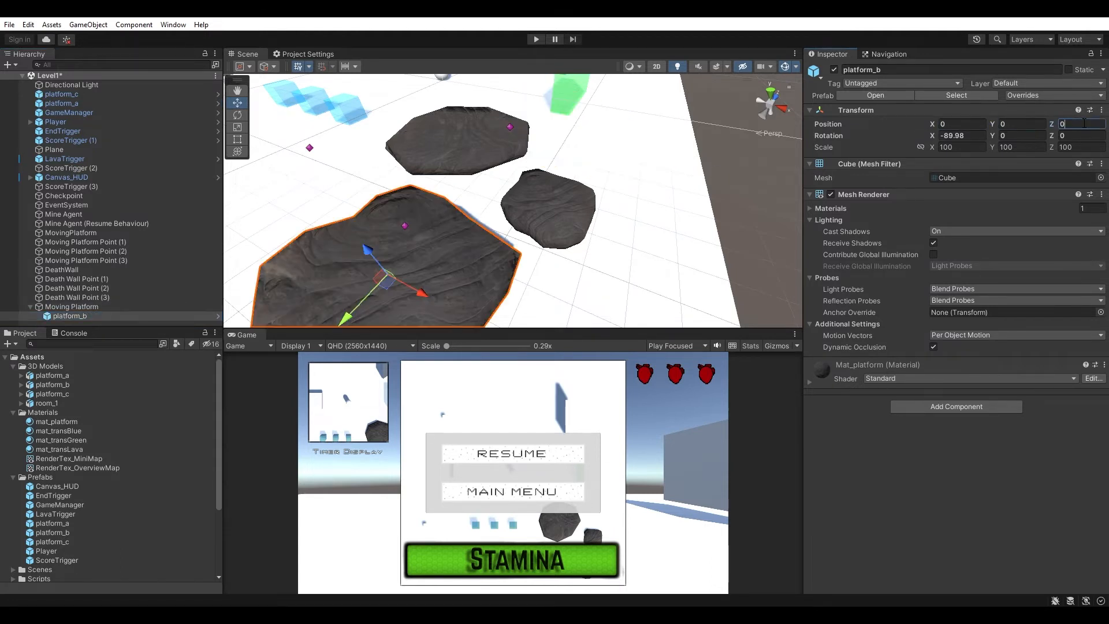
- Turn on Is Trigger for Moving Platform's Box Collider and save the scene
left_click_drag(513, 201, 387, 228, "alt")
left_click(91, 307)
left_click_drag(504, 230, 569, 226, "alt")
key("w")
right_click_drag(569, 226, 788, 199)
mouse_move(615, 152)
right_mouse_down()
mouse_move(595, 139)
mouse_move(614, 139)
right_mouse_up()
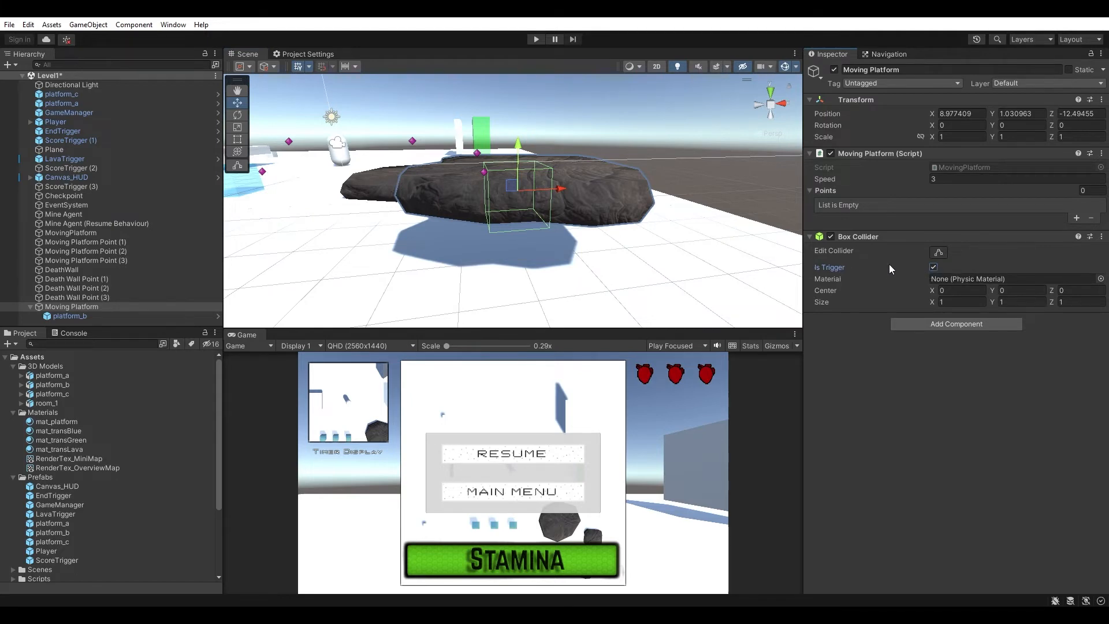
key("ctrl+s")
mouse_move(664, 235)
left_mouse_down("alt")
mouse_move(527, 265)
mouse_move(620, 235)
mouse_move(655, 237)
left_mouse_up("alt")
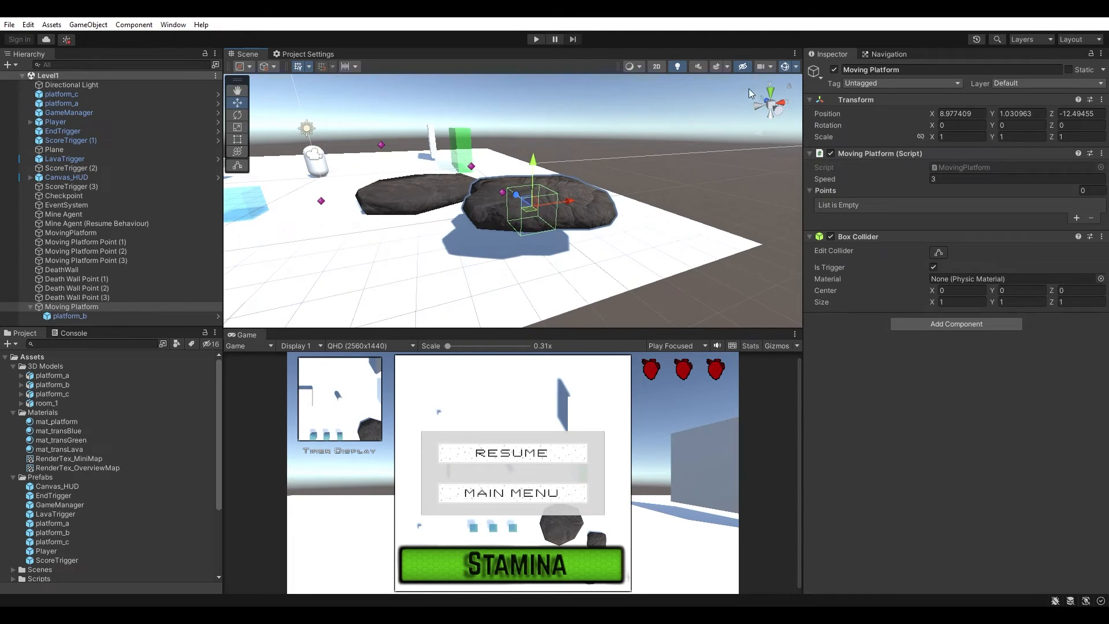
- View Moving Platform from the top and set its Box Collider size to X 3.07, Y 0.5, Z 3.23
left_click(772, 96)
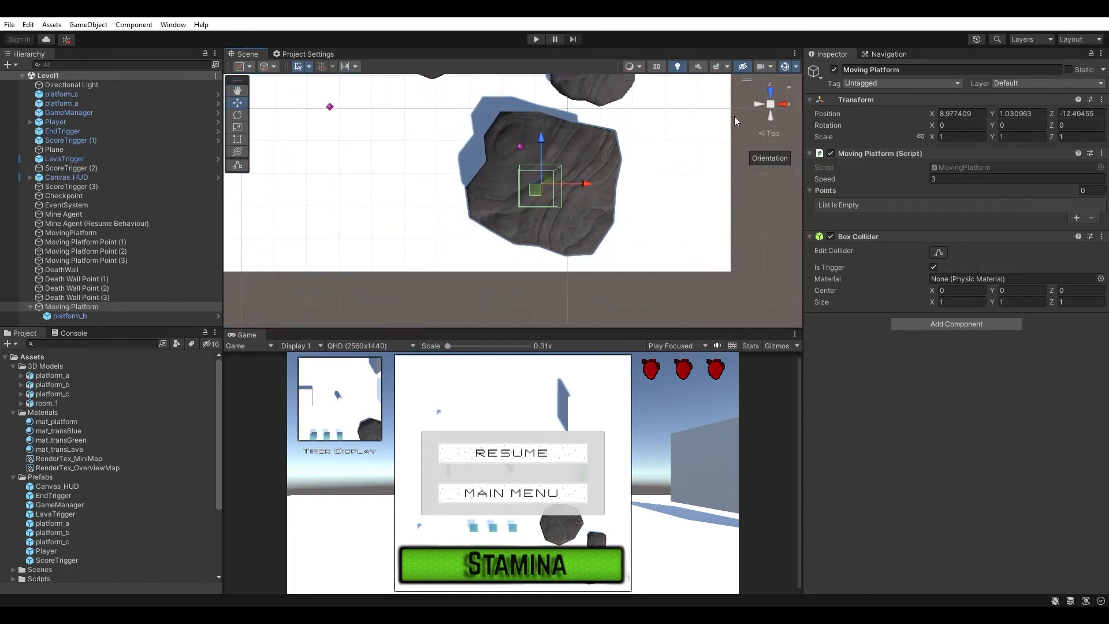
key("f")
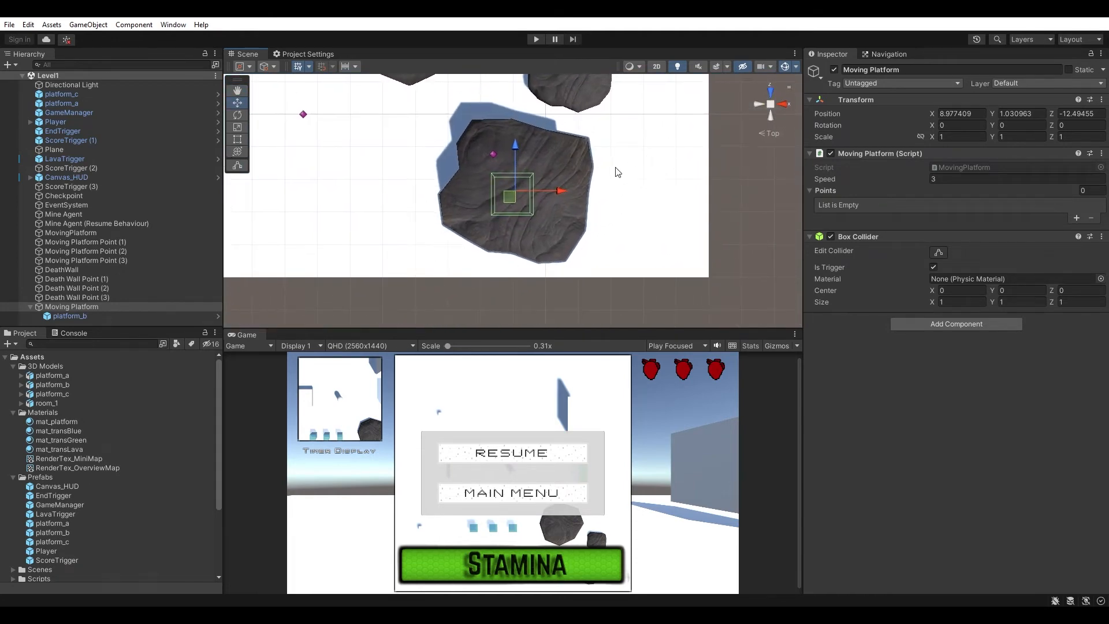
middle_click_drag(615, 164, 624, 166)
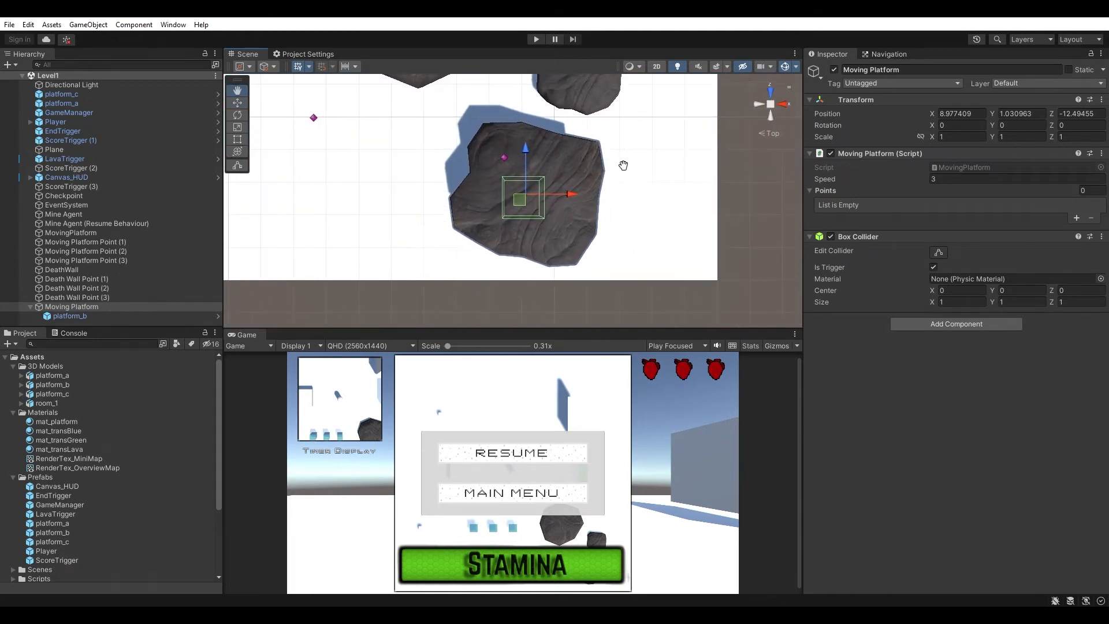
left_click(771, 105)
middle_click_drag(610, 174, 585, 175)
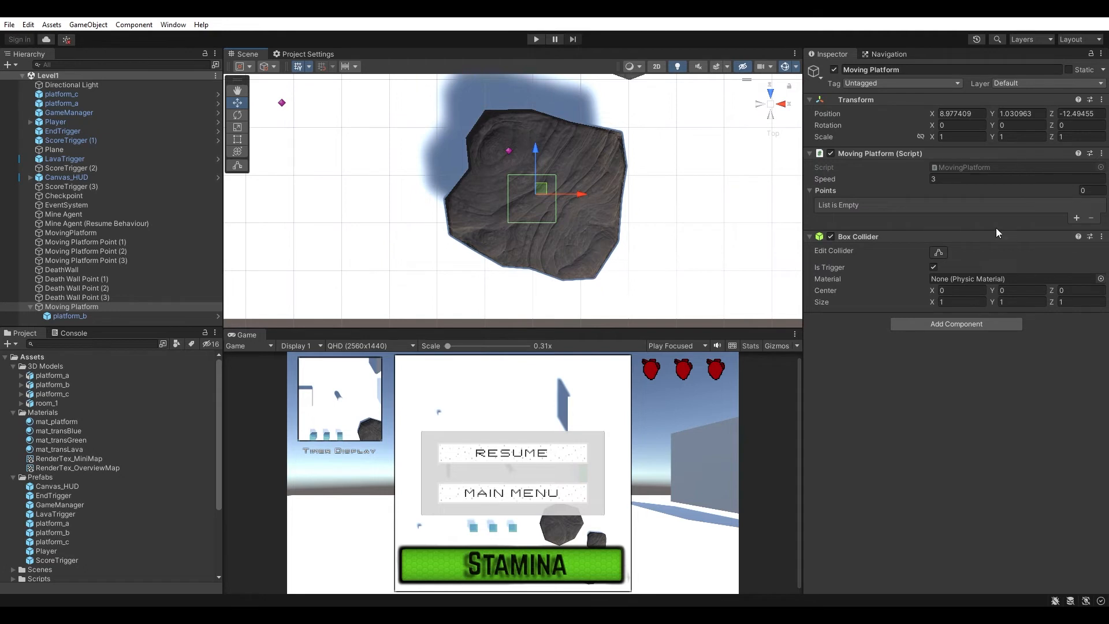
left_click(959, 302)
type("3.07")
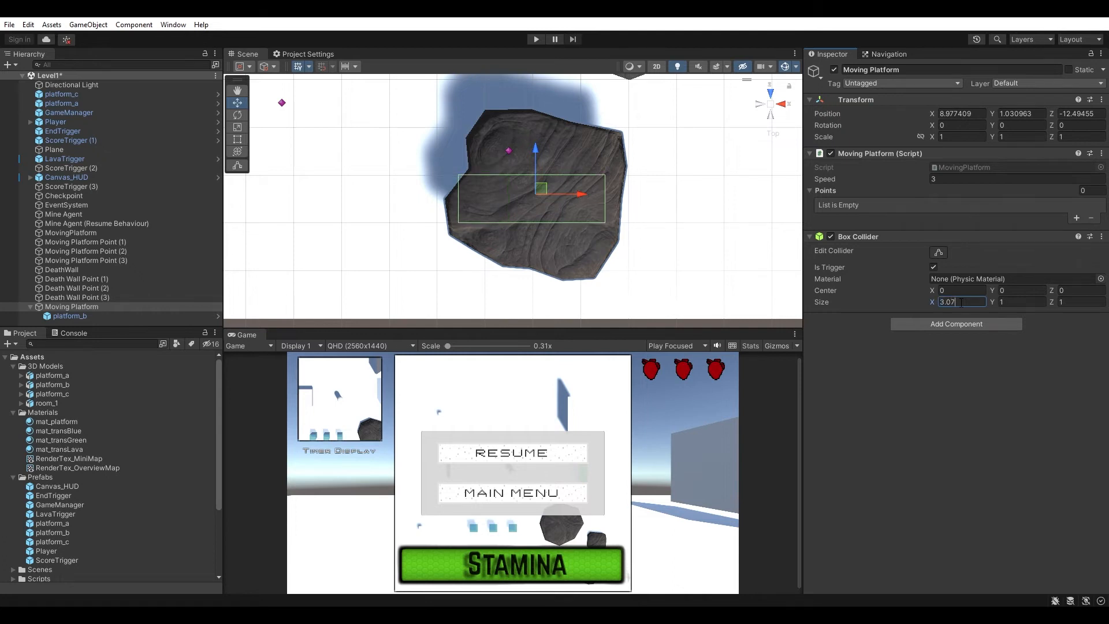
key("Tab")
type("0.5")
key("Tab")
type("3.23")
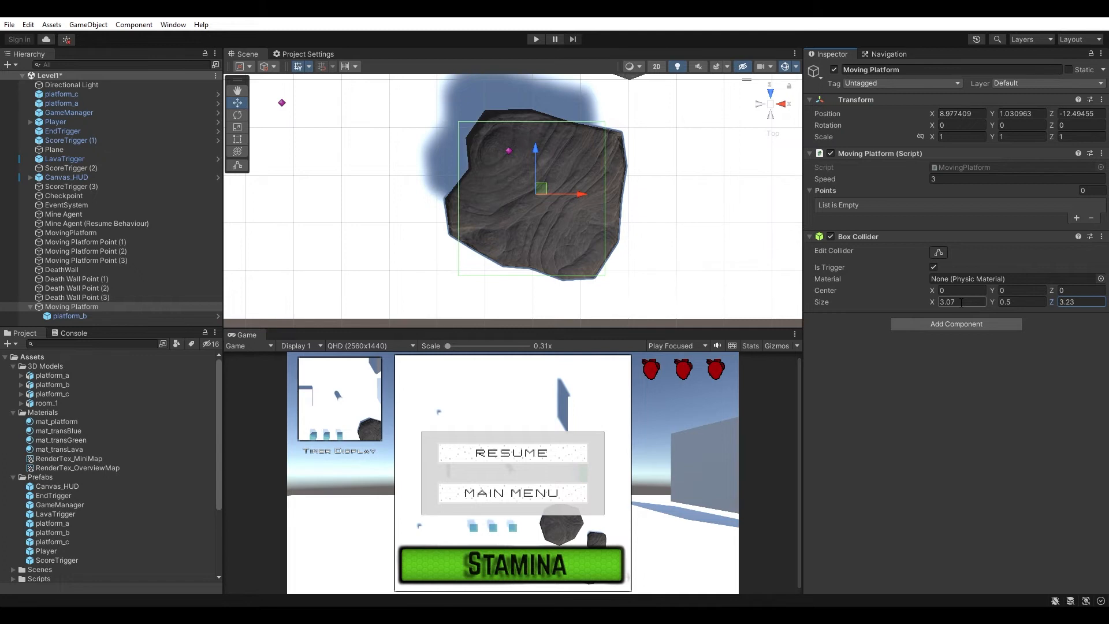
- Set the center of Moving Platform's Box Collider to X 0.16, Y 0.74, Z -0.1
left_click(956, 291)
key("BackSpace")
type(".16")
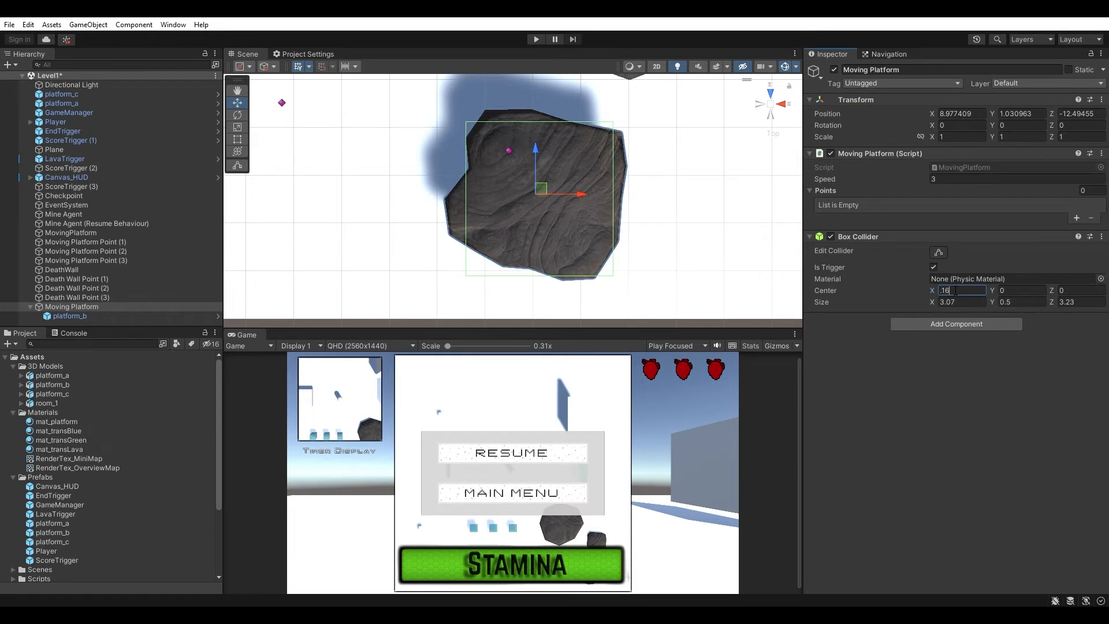
key("Tab")
key("BackSpace")
type(".74")
key("Return")
key("Tab")
type("-0.1")
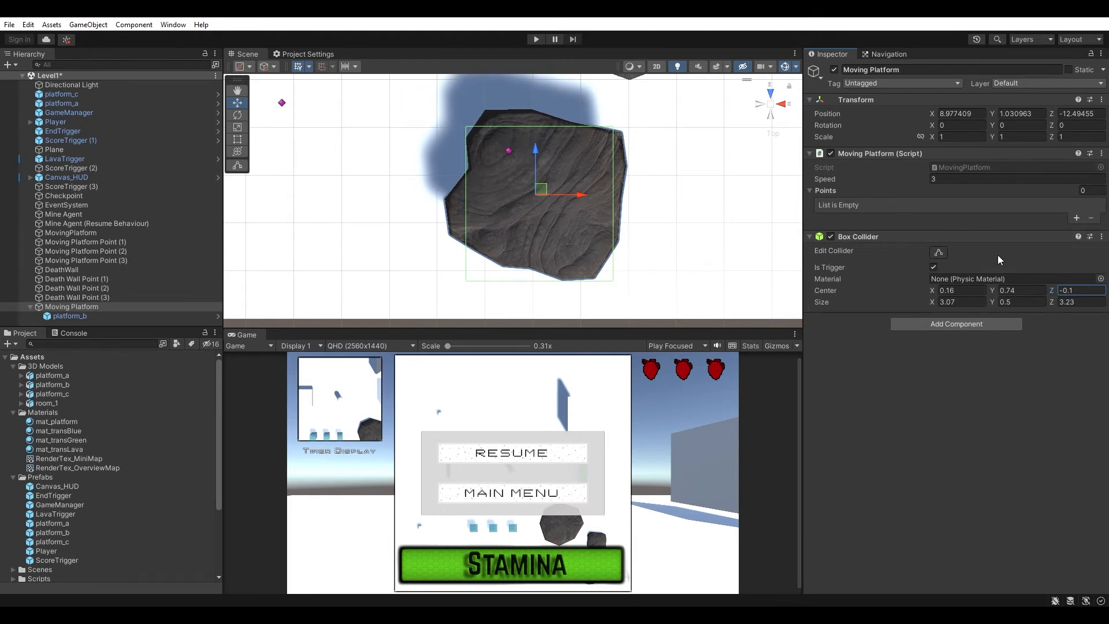
mouse_move(527, 182)
middle_mouse_down()
mouse_move(538, 183)
mouse_move(529, 183)
middle_mouse_up()
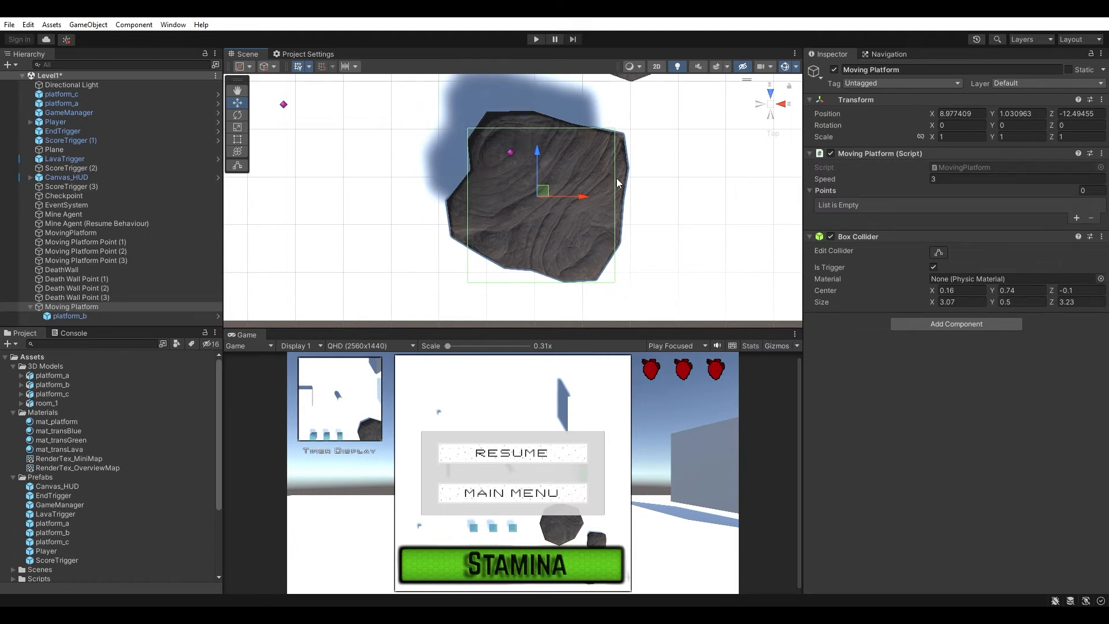
- Set the child platform_b's rotation to X -90 and Z 77.9, and check its fit against the parent's Box Collider
left_click(130, 316)
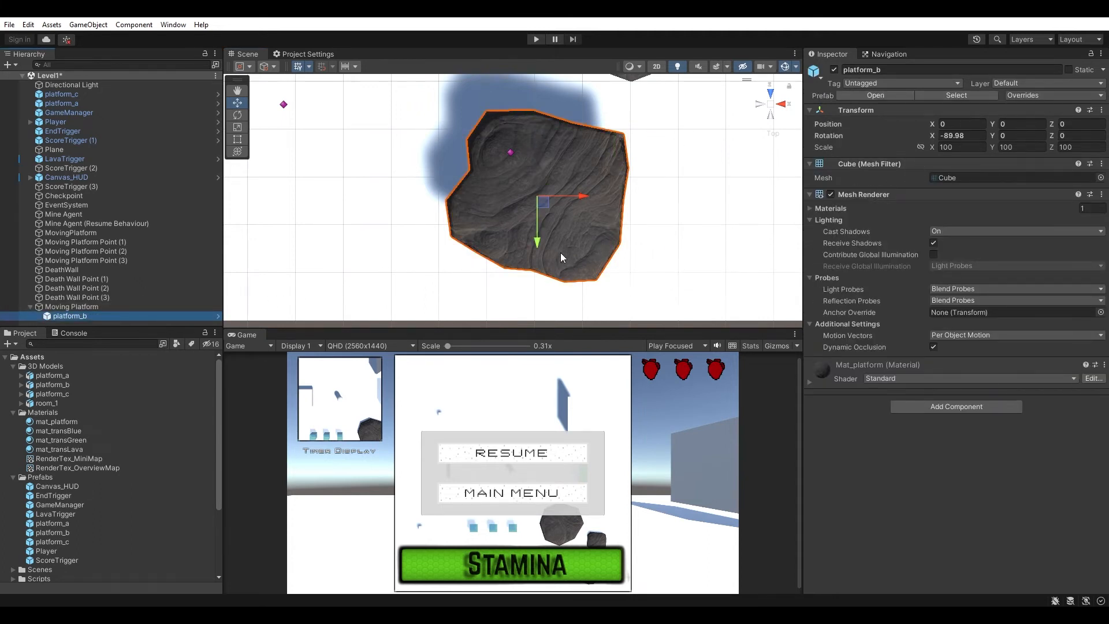
left_click(974, 135)
type("-90")
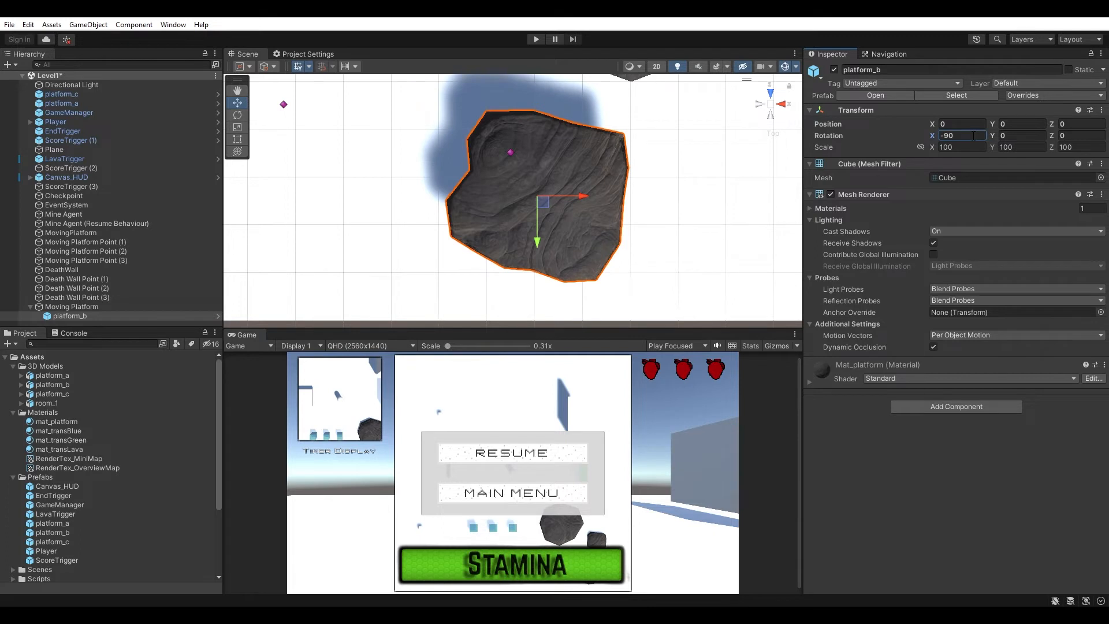
left_click(1085, 137)
type("77.9")
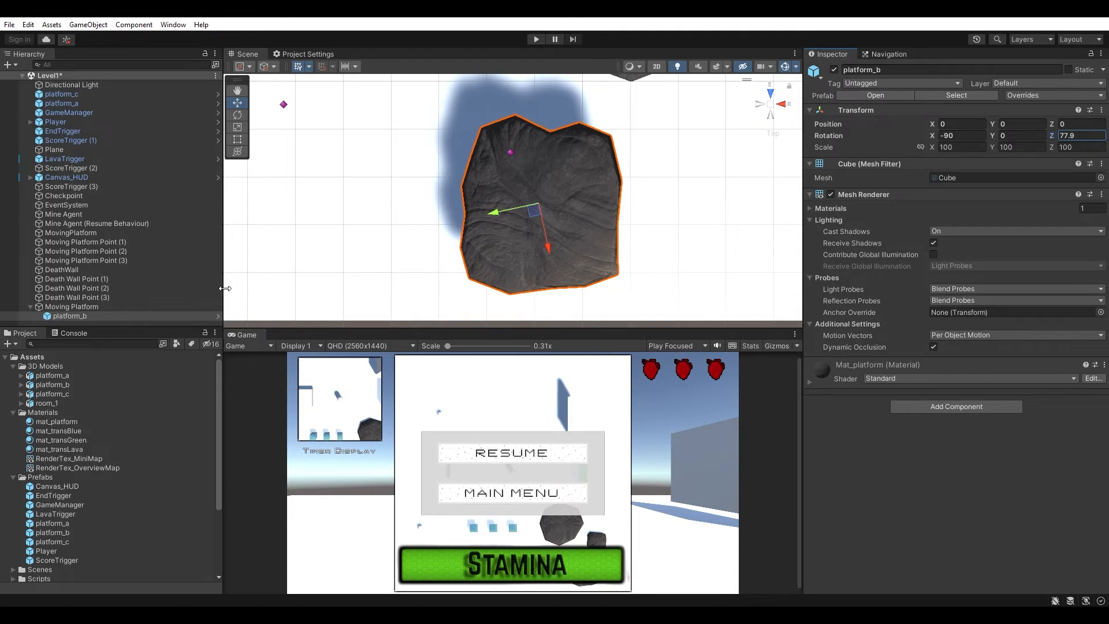
left_click(127, 308)
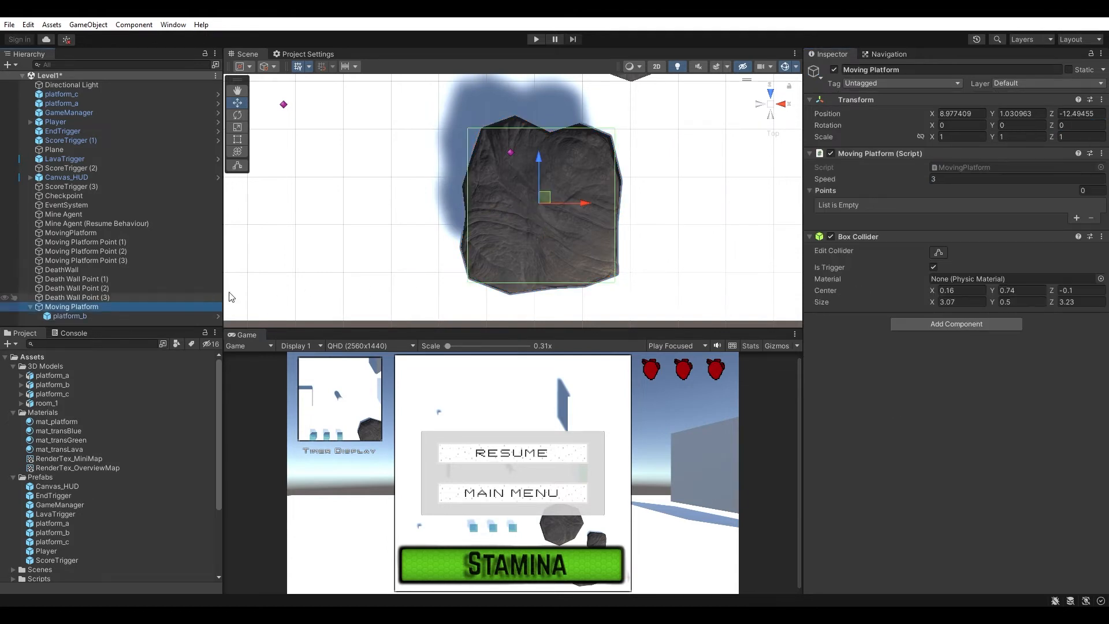
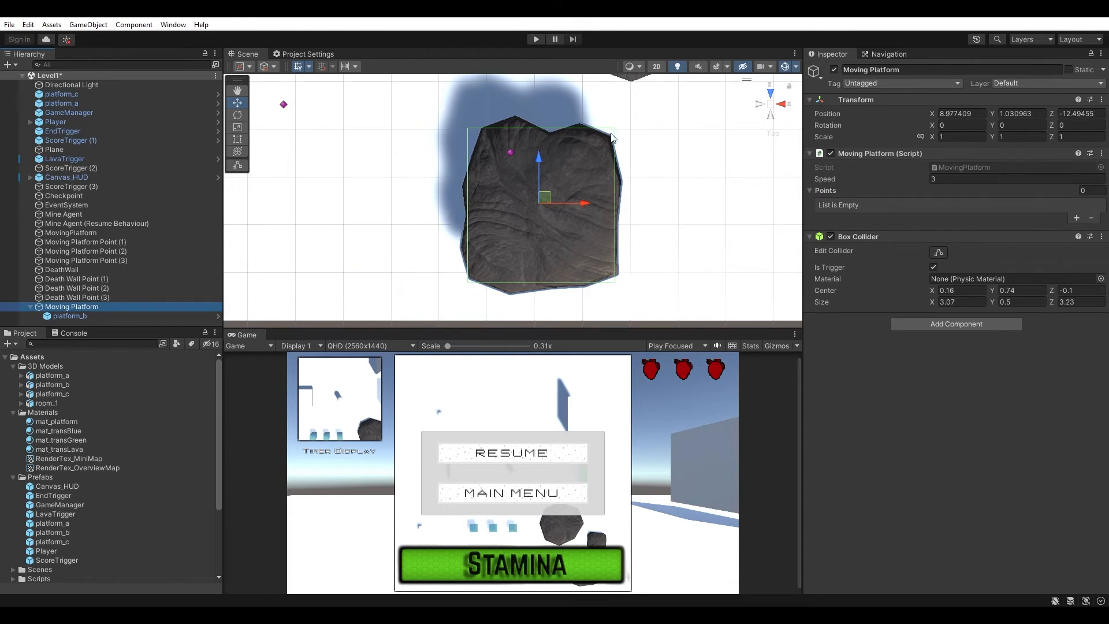
- Add a Mesh Collider to the platform_b prefab and check the component on the instance under Moving Platform
left_click(93, 316)
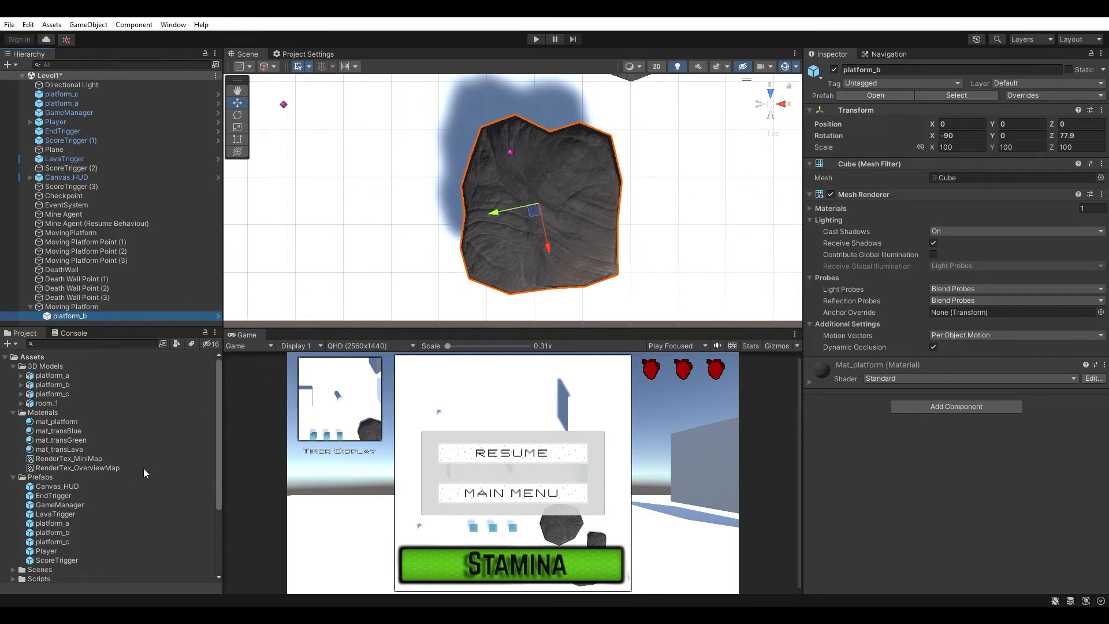
left_click(54, 532)
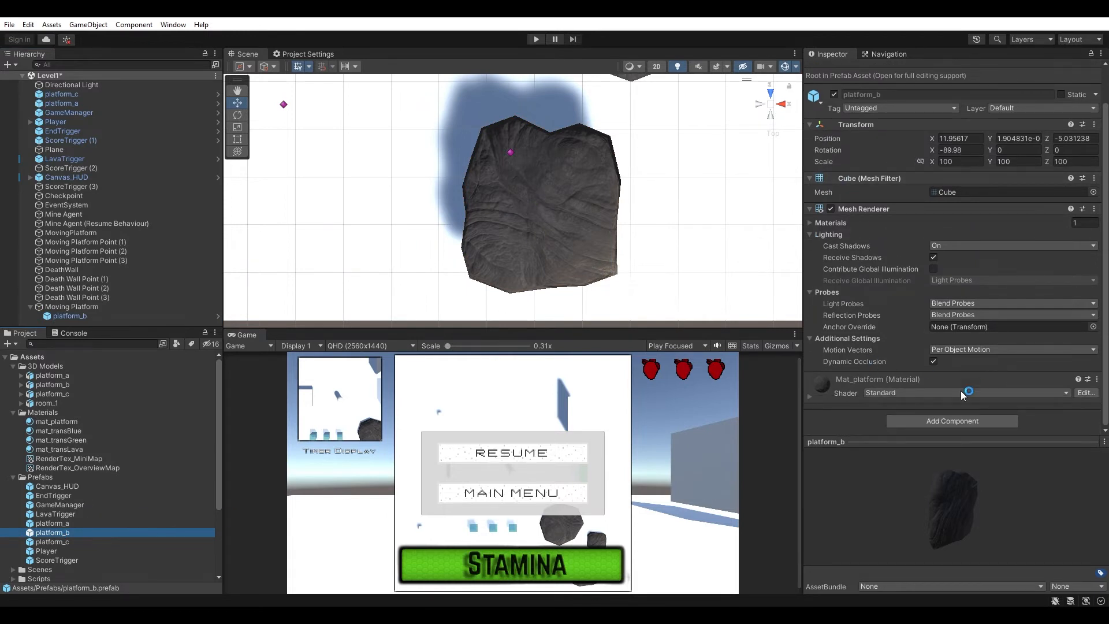
left_click(965, 422)
type("meshc")
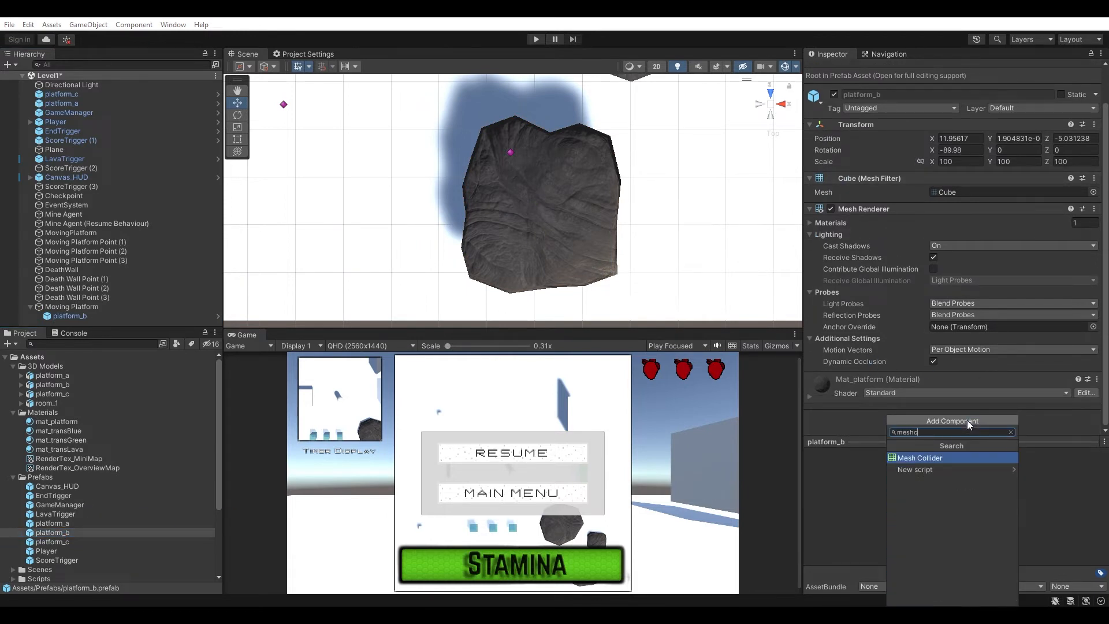
key("Return")
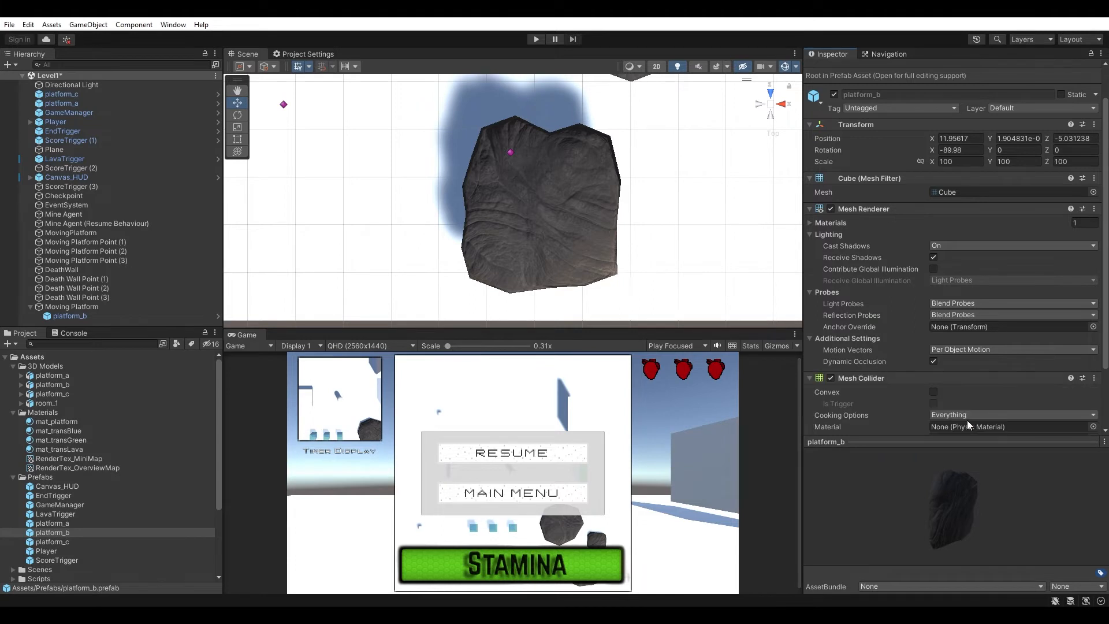
left_click(127, 316)
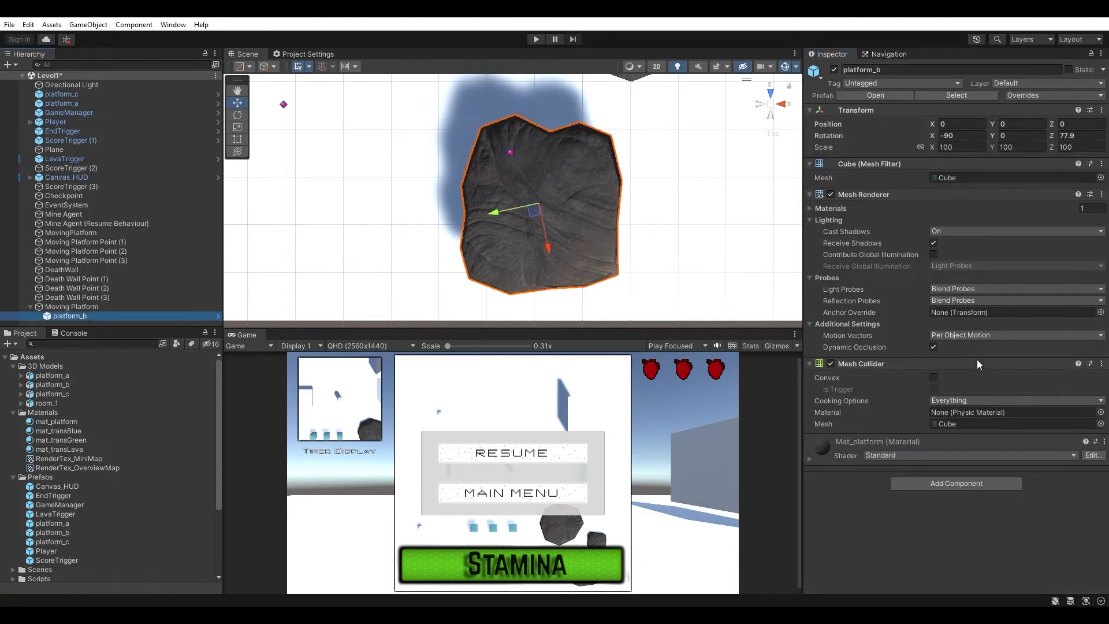
- Make Moving Platform a prefab in the Prefabs folder and try placing a second instance of it in the scene
left_click(151, 307)
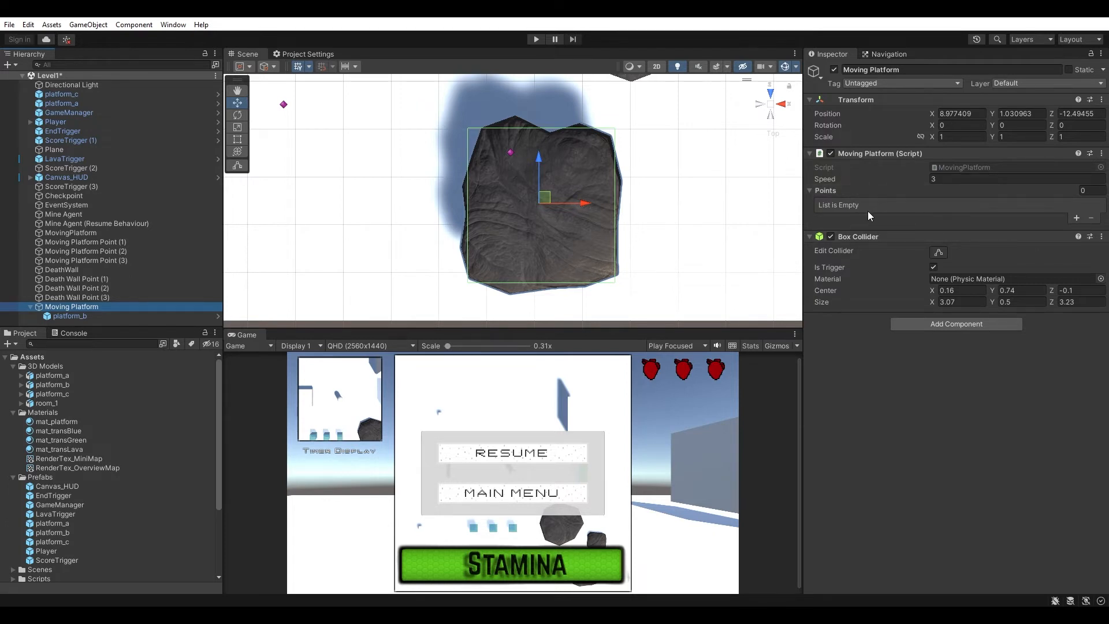
left_click_drag(87, 309, 75, 477)
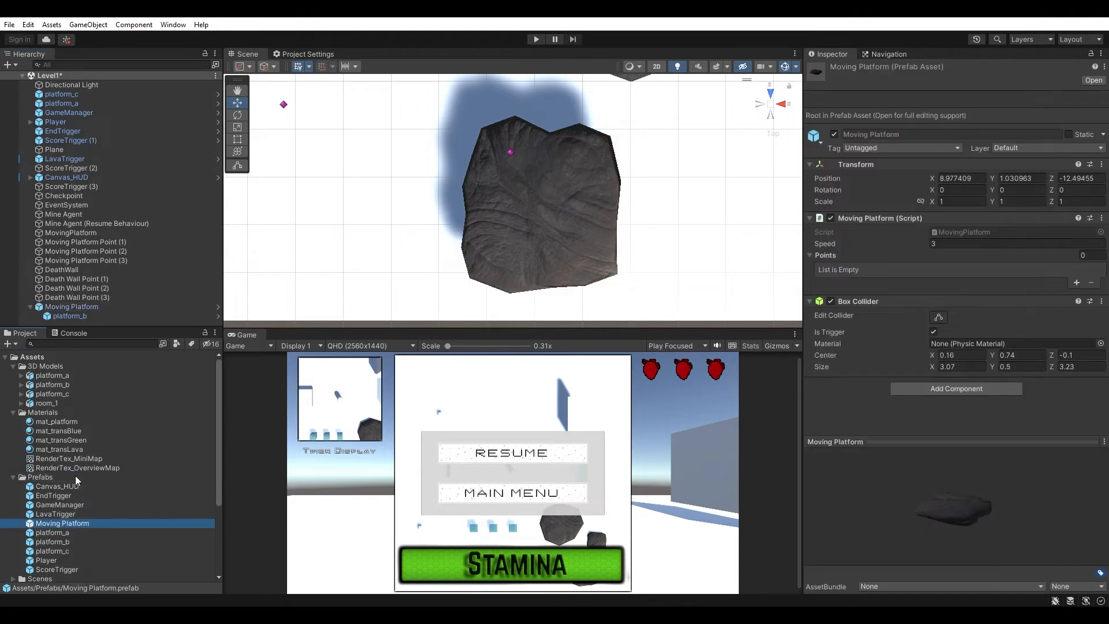
left_click_drag(81, 525, 398, 186)
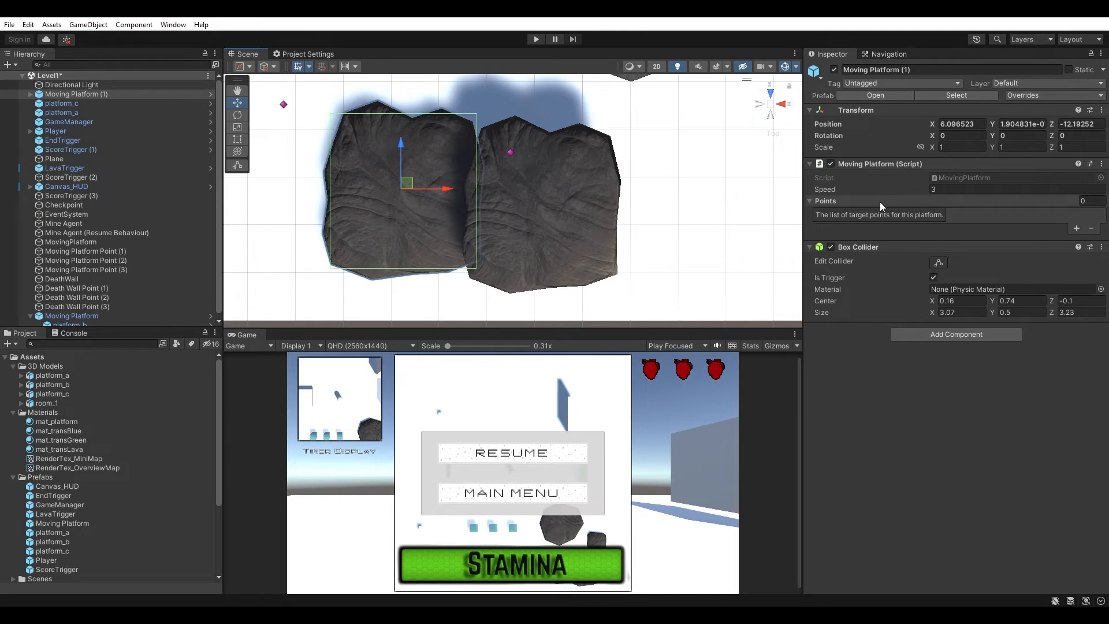
key("ctrl+z")
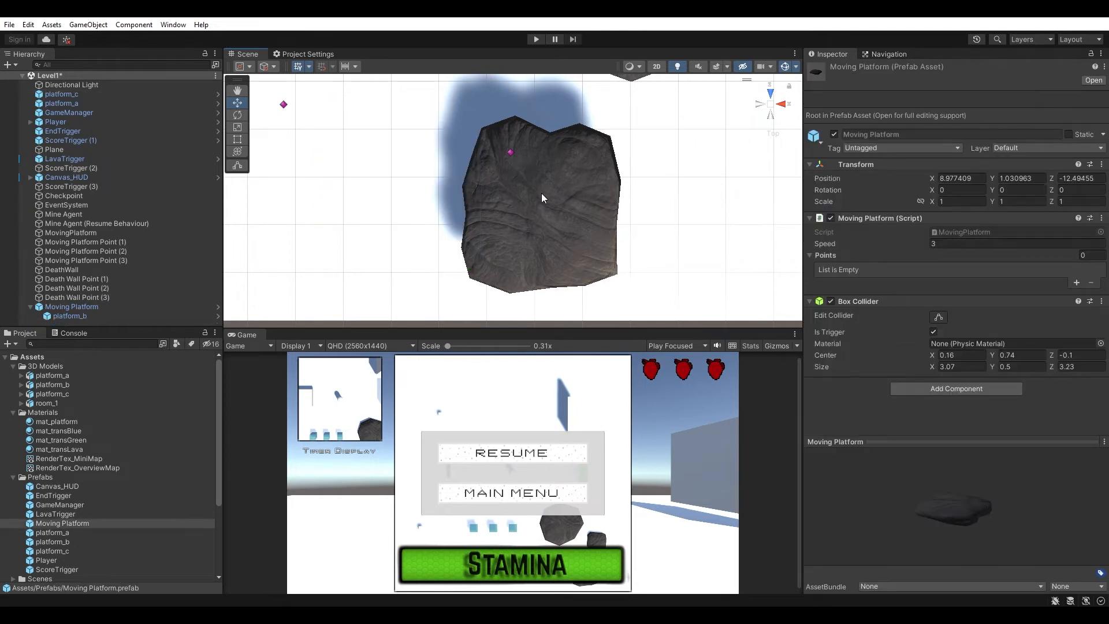
- Collapse the Moving Platform object in the hierarchy, view it in perspective and save the Level1 scene
left_click(62, 307)
left_click(29, 306)
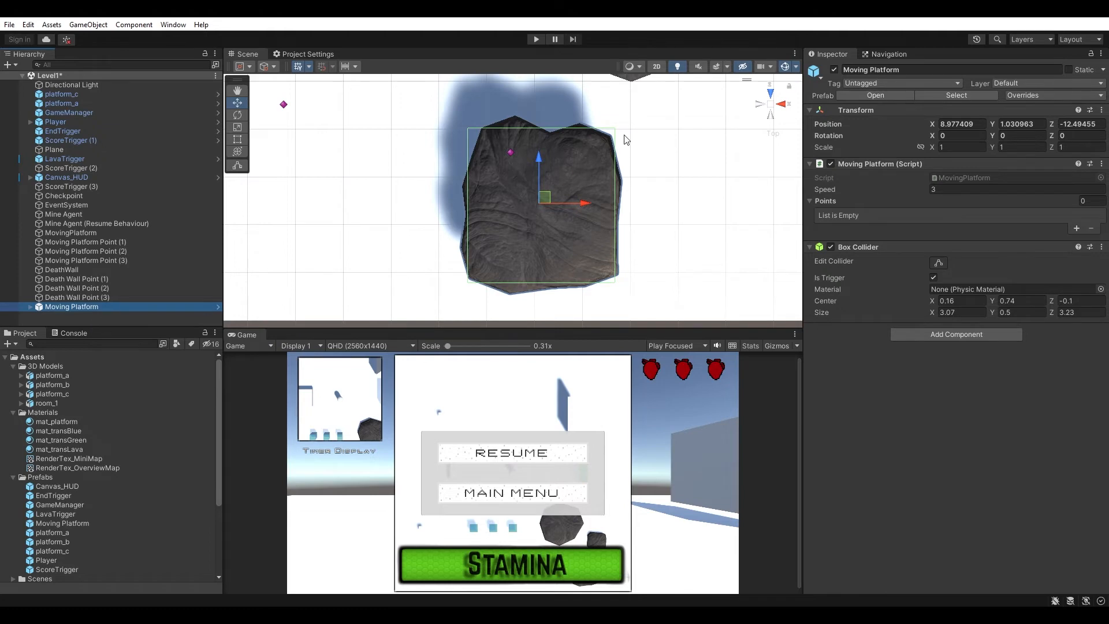
left_click(770, 104)
right_click_drag(584, 179, 530, 264)
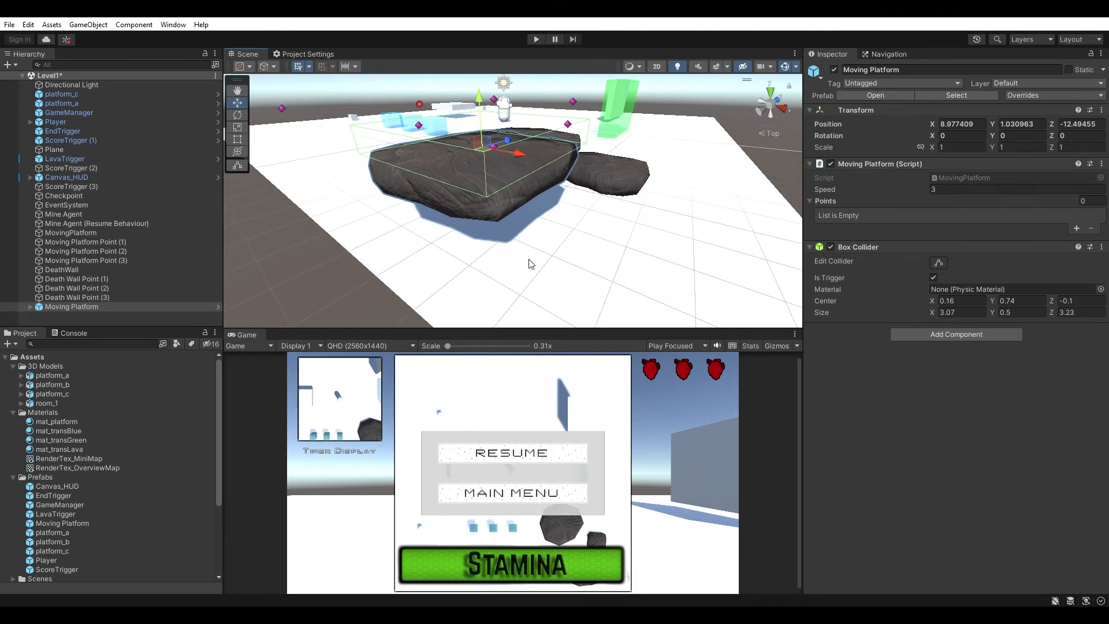
key("ctrl+s")
- Duplicate the Moving Platform instance and move the copy along the X axis to about 2.48
left_click(112, 306)
left_click(166, 315)
left_click(148, 309)
key("ctrl+d")
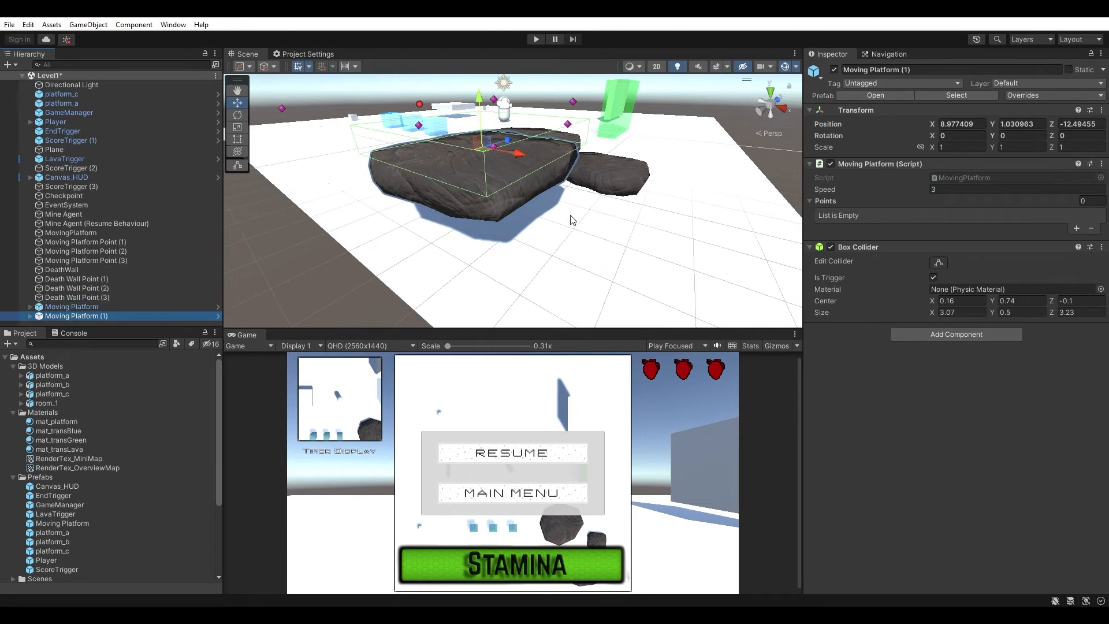
left_click_drag(563, 217, 668, 232, "alt")
scroll(668, 232, "down", 5)
left_click_drag(614, 200, 514, 237)
- Rename the duplicated platform as Death Wall
left_click(937, 69)
type("Death Wall")
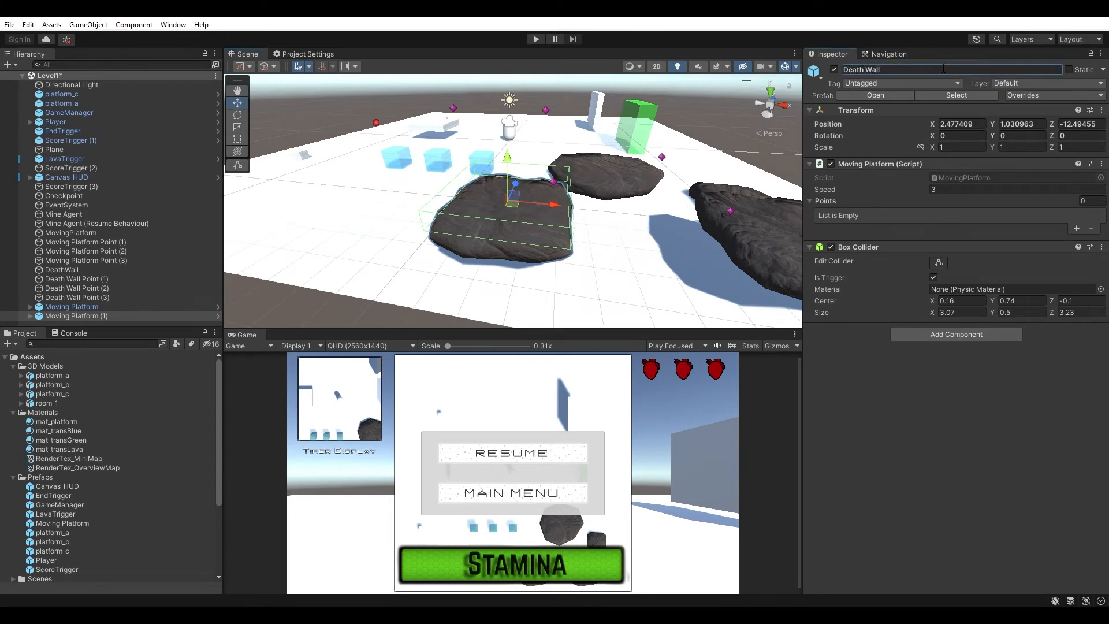
key("Return")
- Replace Death Wall's Moving Platform script with the Death Wall script and review the prefab overrides without applying them
right_click(944, 165)
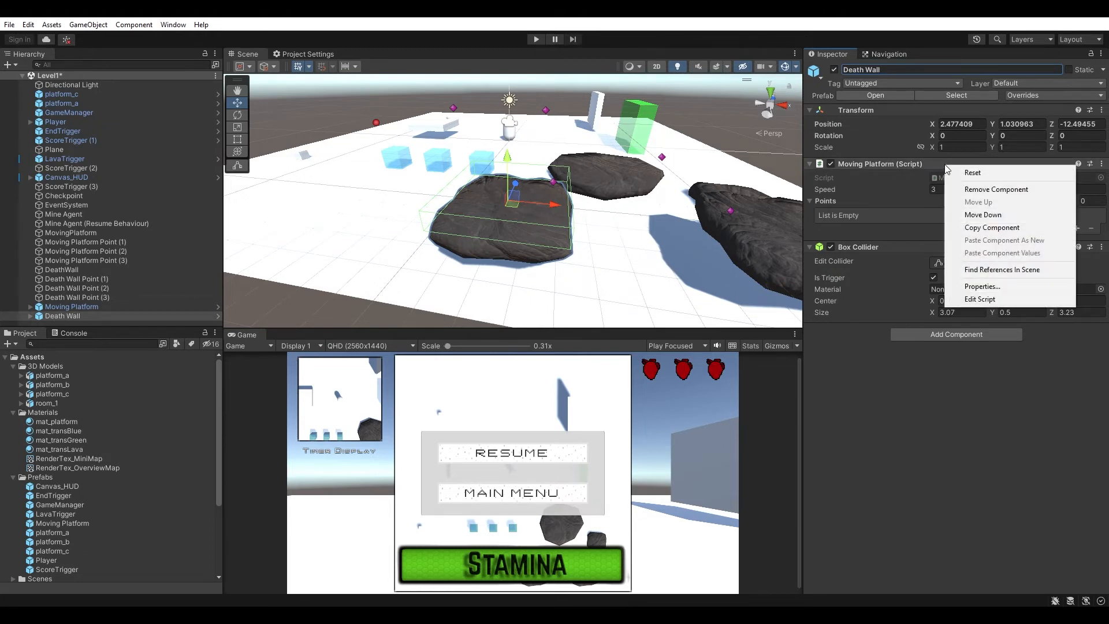
left_click(988, 189)
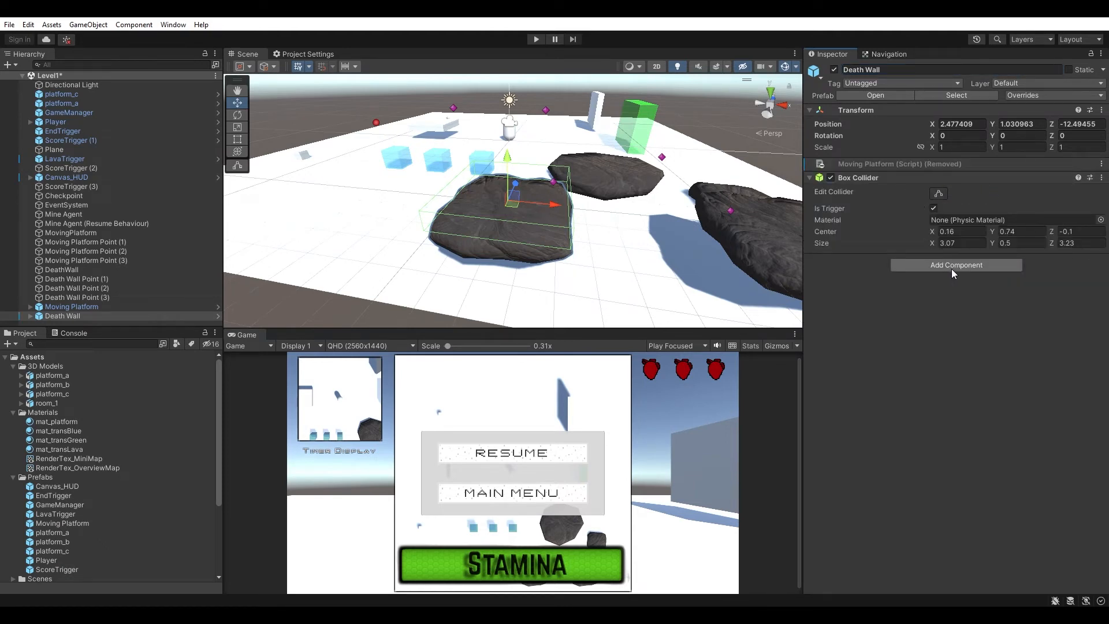
left_click(951, 266)
type("death")
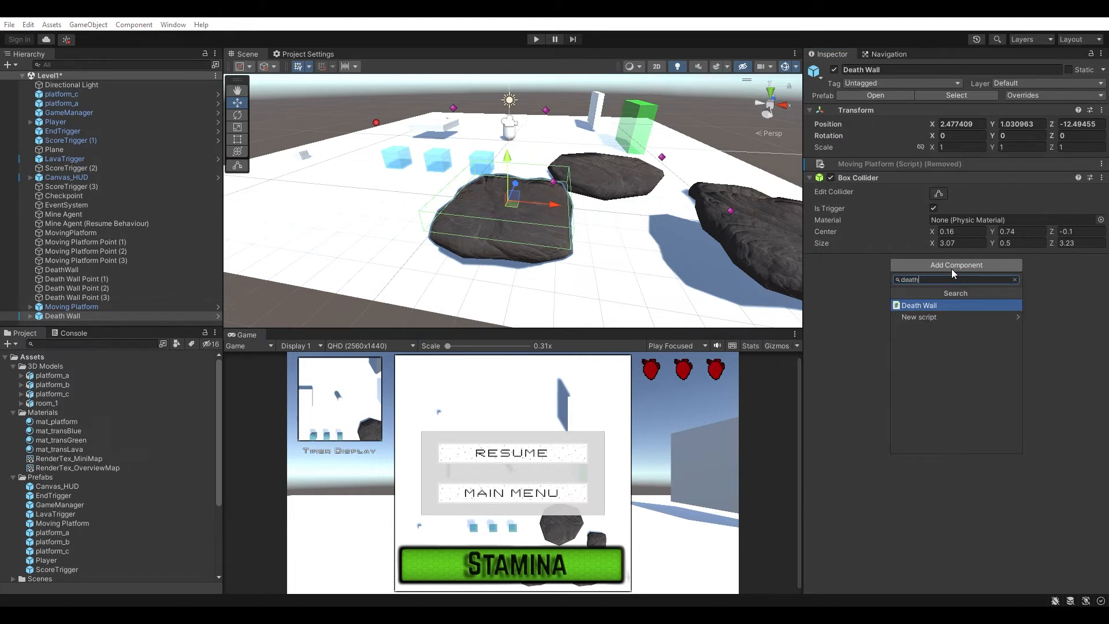
left_click(950, 307)
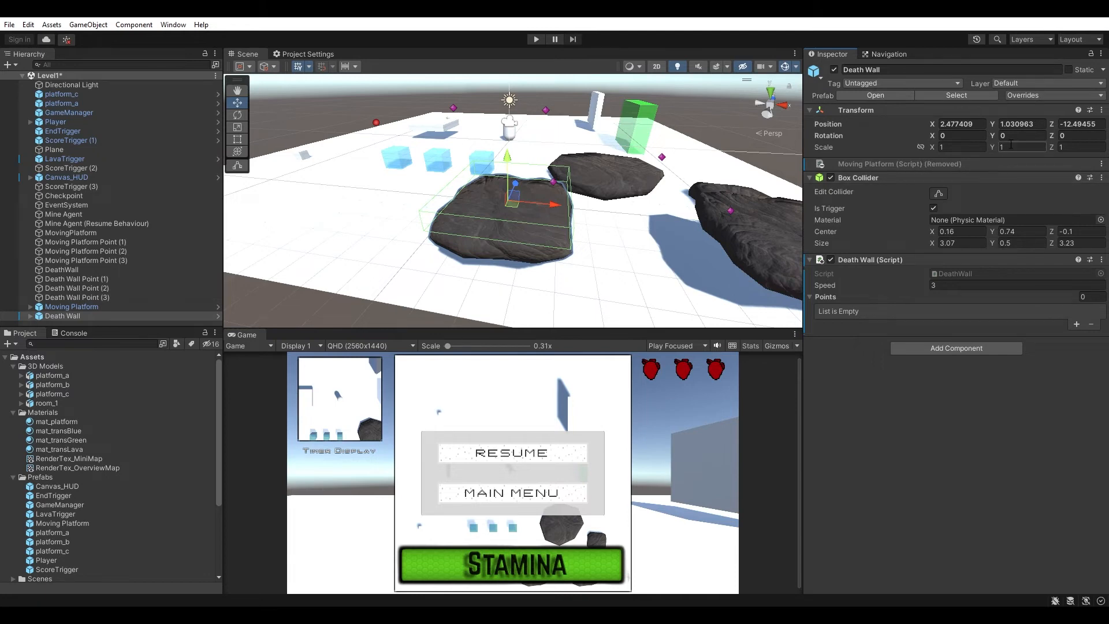
left_click(1034, 96)
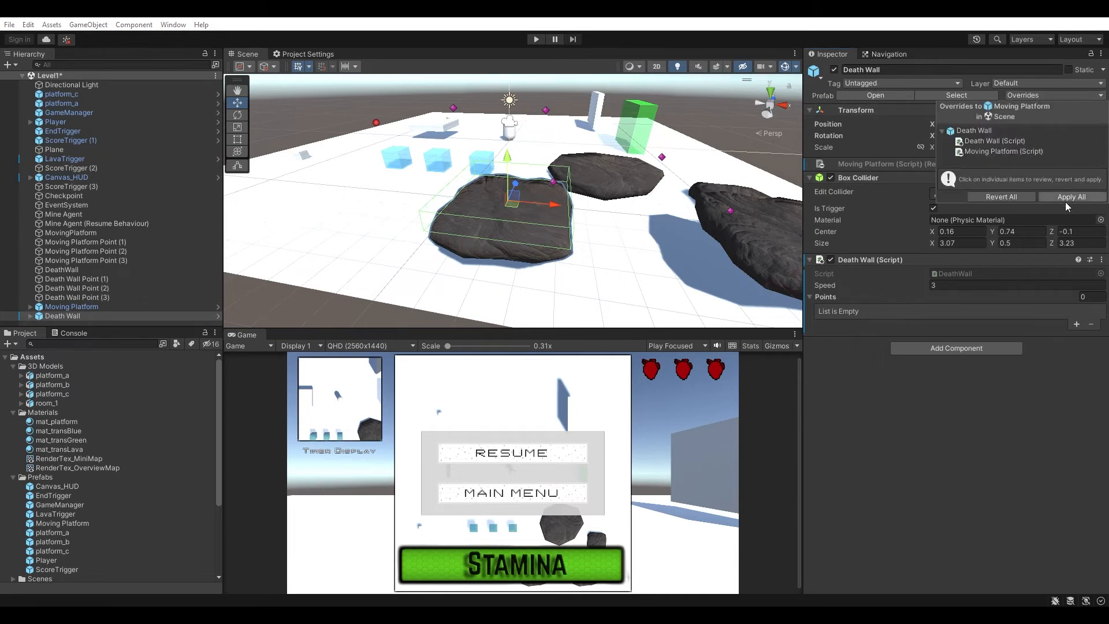
left_click(986, 407)
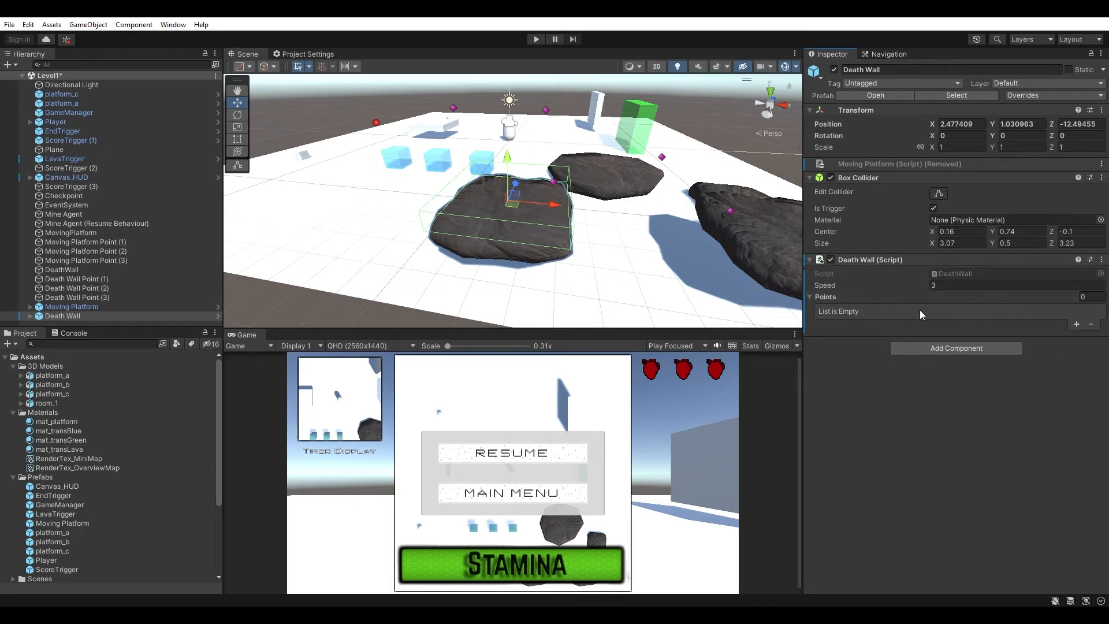
- Expand Death Wall, inspect its child platform_b and keep the handle orientation set to Local
left_click(30, 316)
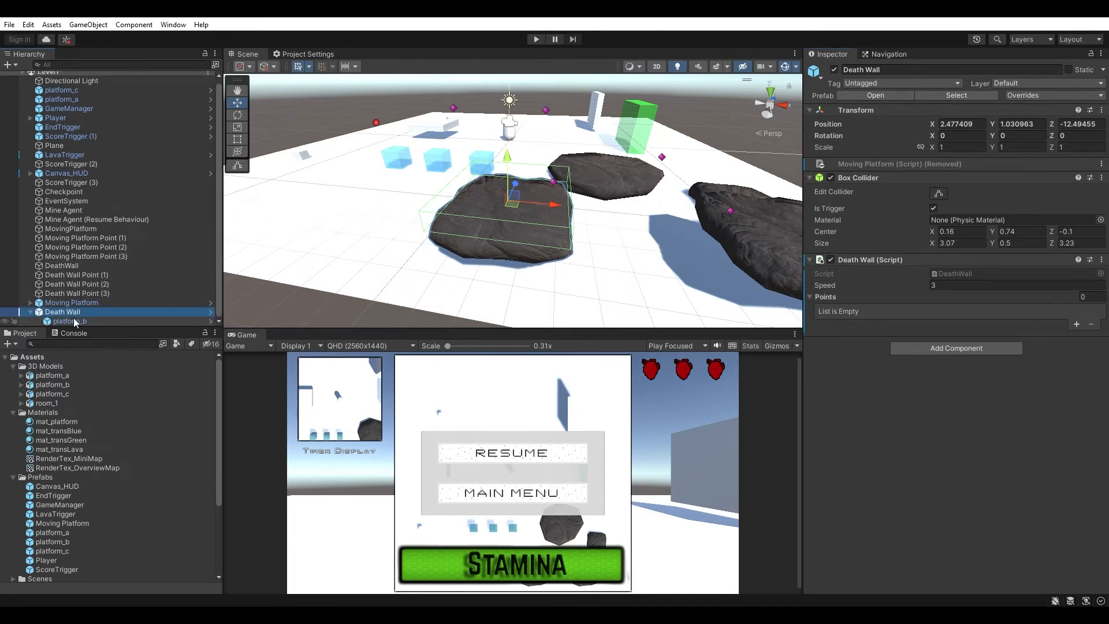
left_click(75, 320)
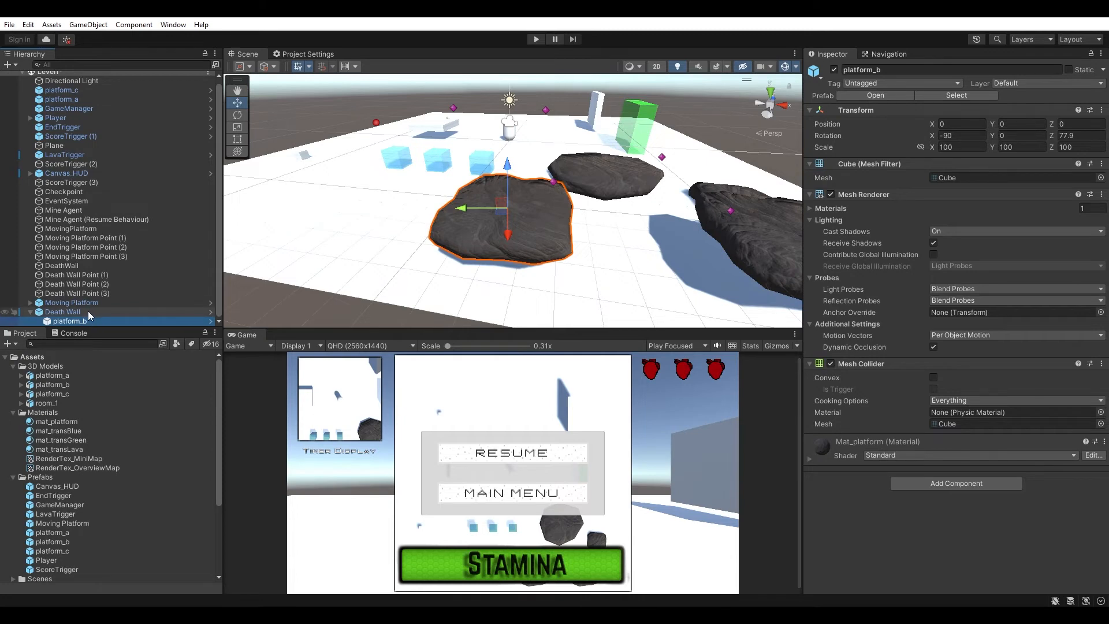
left_click(63, 311)
right_click_drag(531, 202, 455, 218)
key("d")
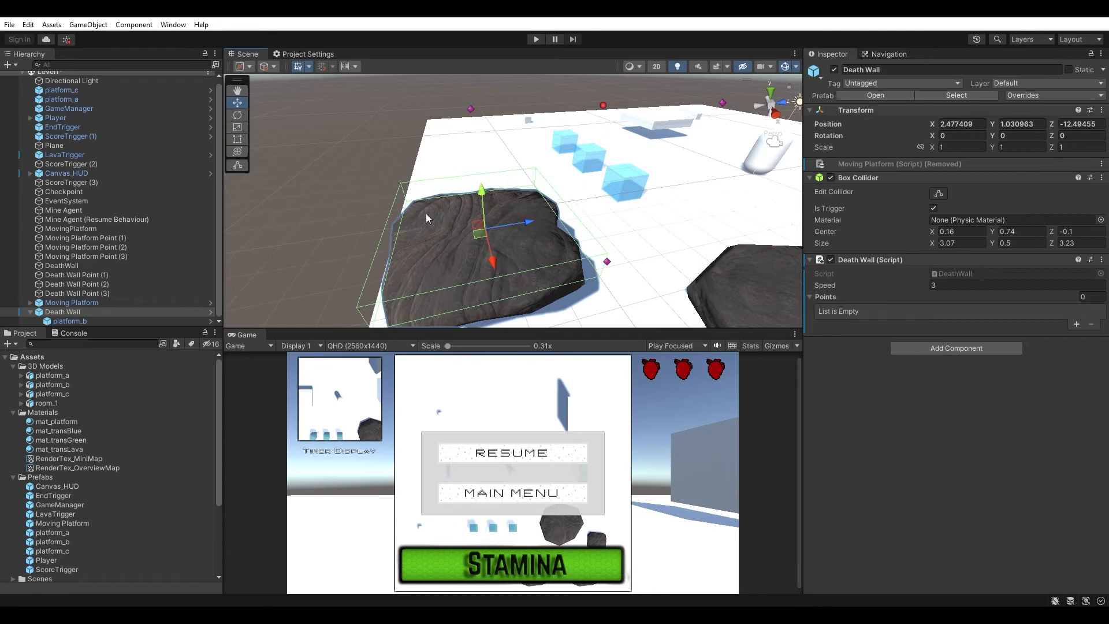
left_click(272, 67)
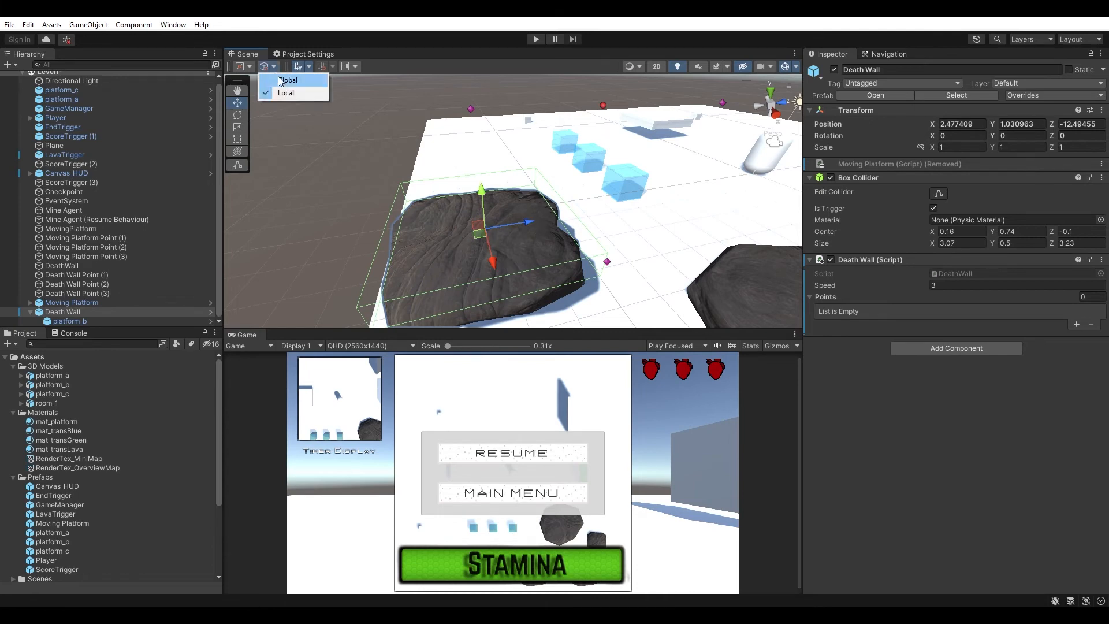
left_click(288, 95)
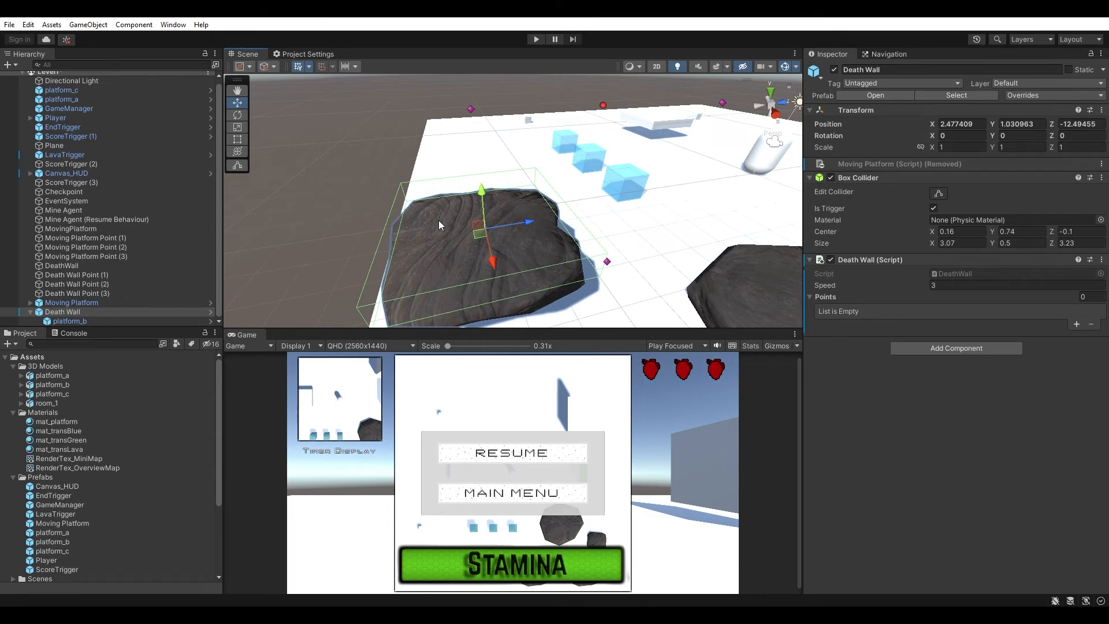
- Rotate Death Wall's child platform_b upright, with its rotation at X 0, Y 0, Z 90
left_click(136, 315)
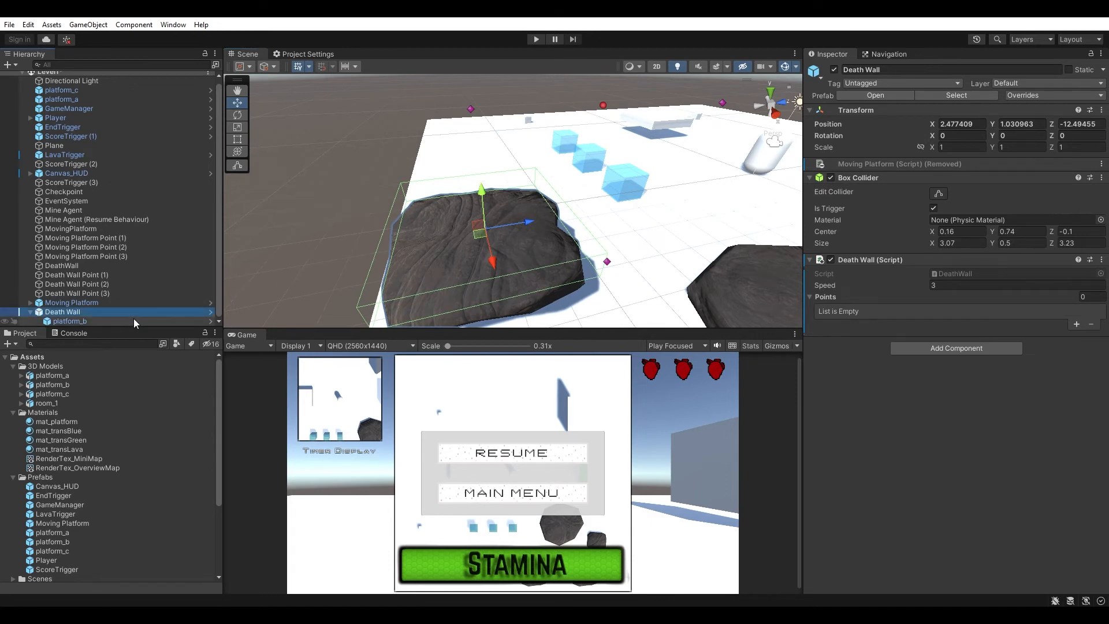
left_click(134, 320)
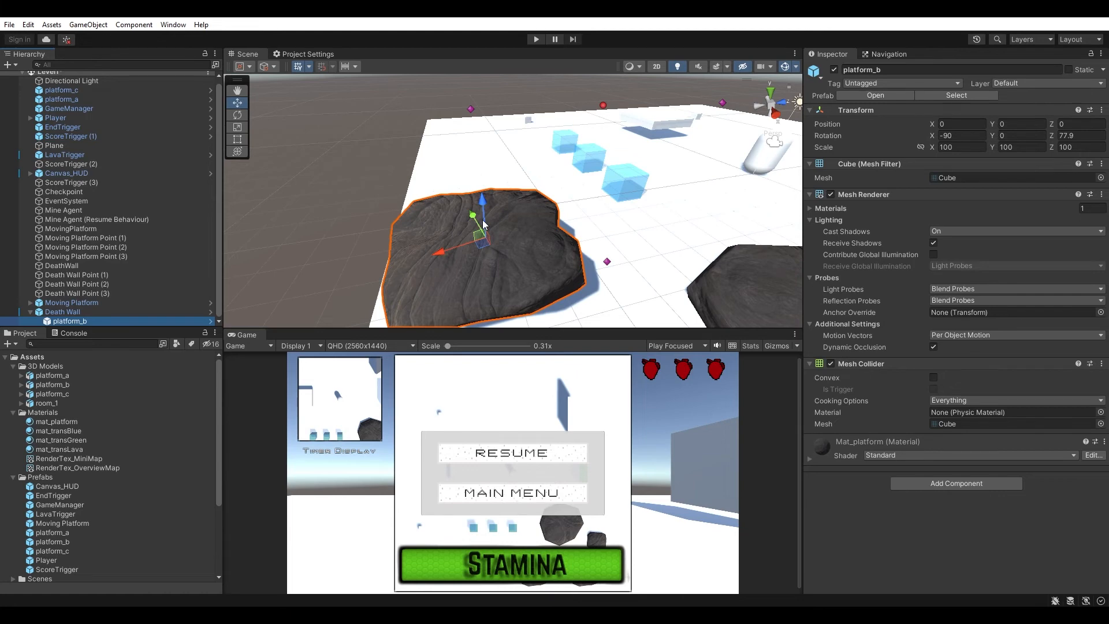
key("e")
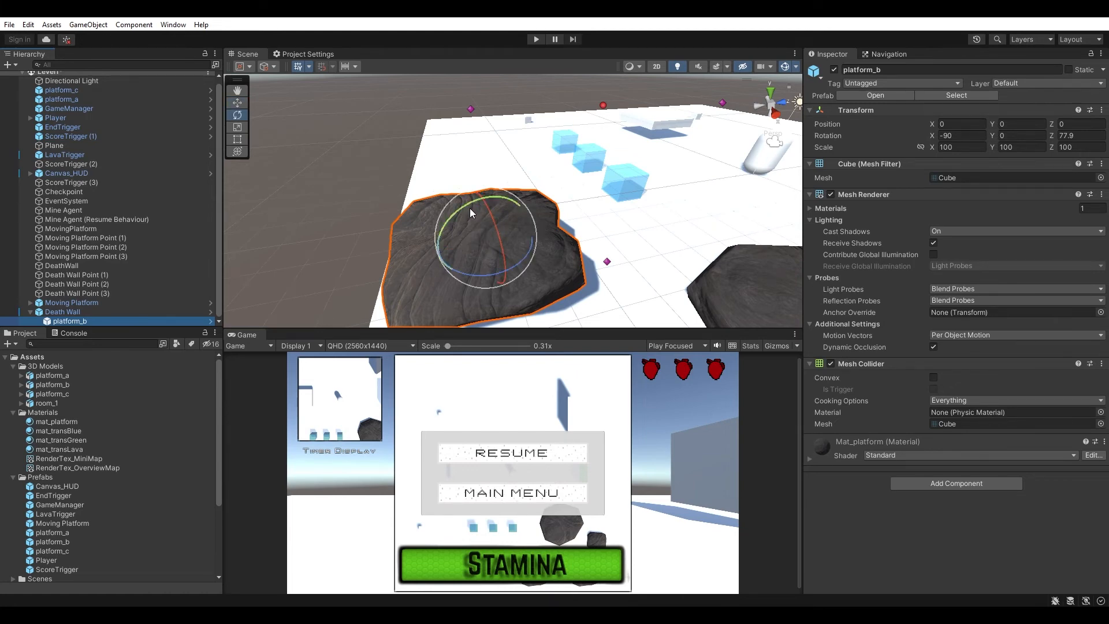
left_click_drag(456, 214, 659, 193)
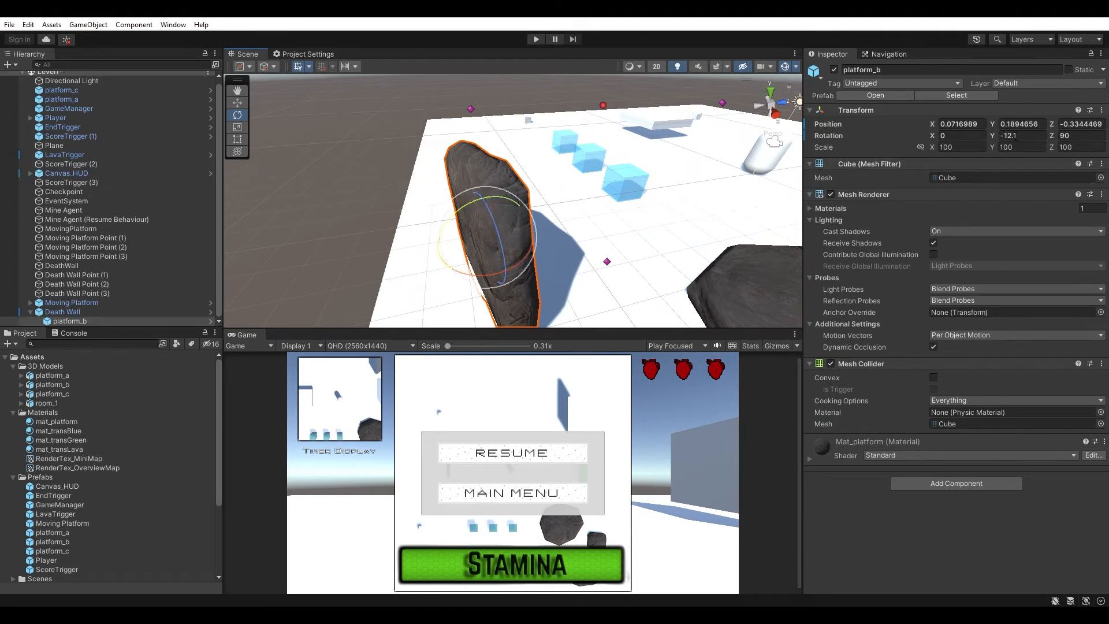
left_click(1020, 135)
type("0")
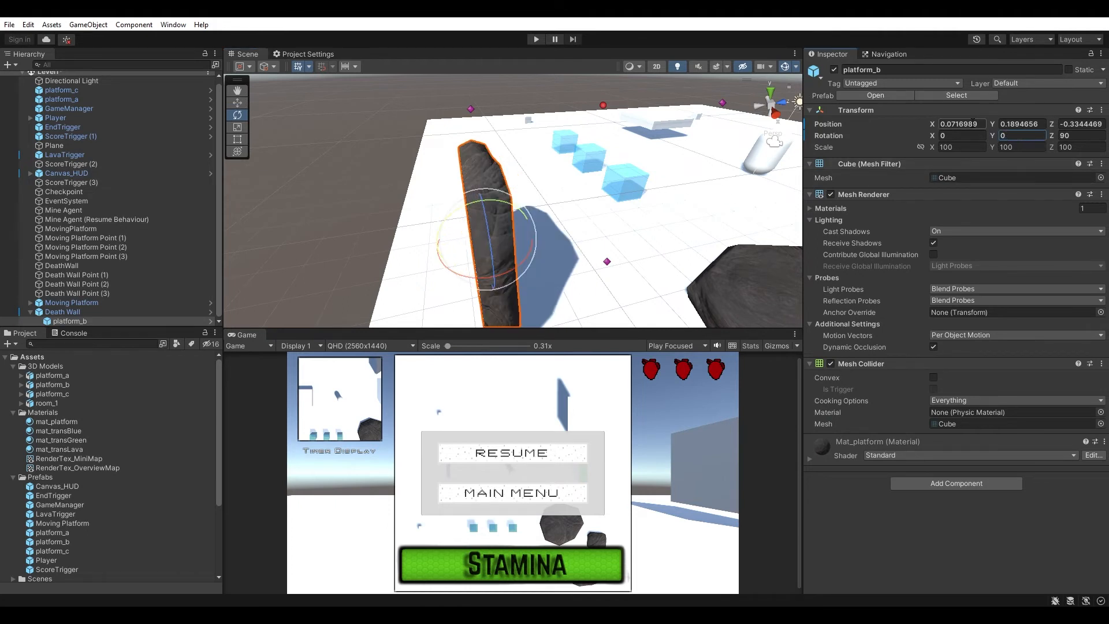
- Reset platform_b's position under Death Wall to X 0, Y 0, Z 0
left_click(963, 124)
type("0")
left_click(1021, 124)
type("0")
left_click(1081, 124)
type("0")
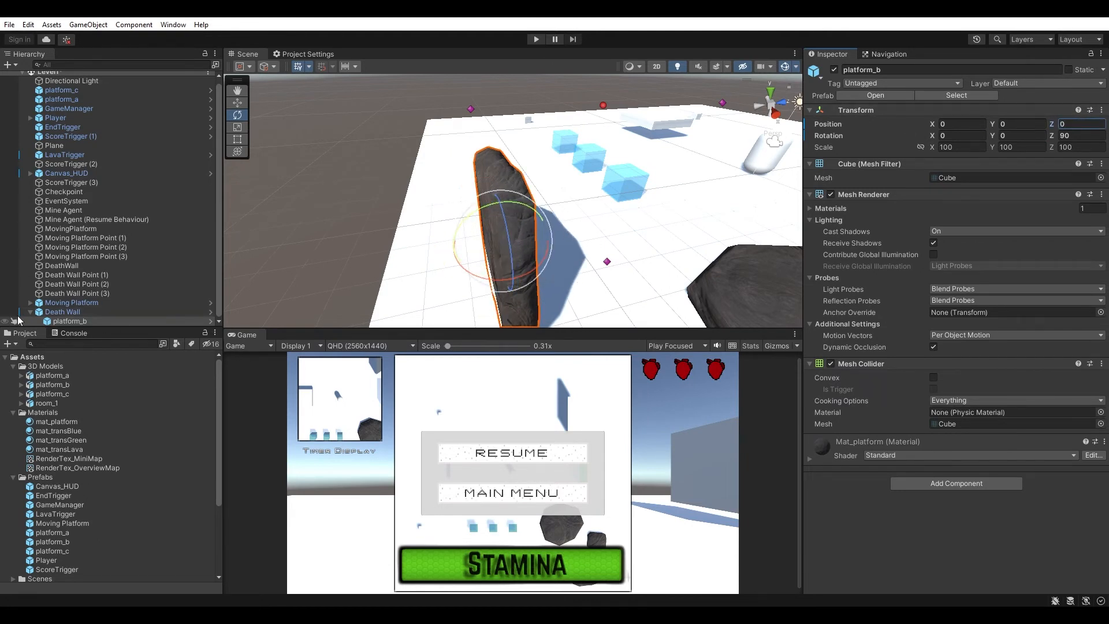
- Compare the upright platform_b with the Box Collider of its parent Death Wall from several angles
left_click(65, 310)
left_click(105, 319)
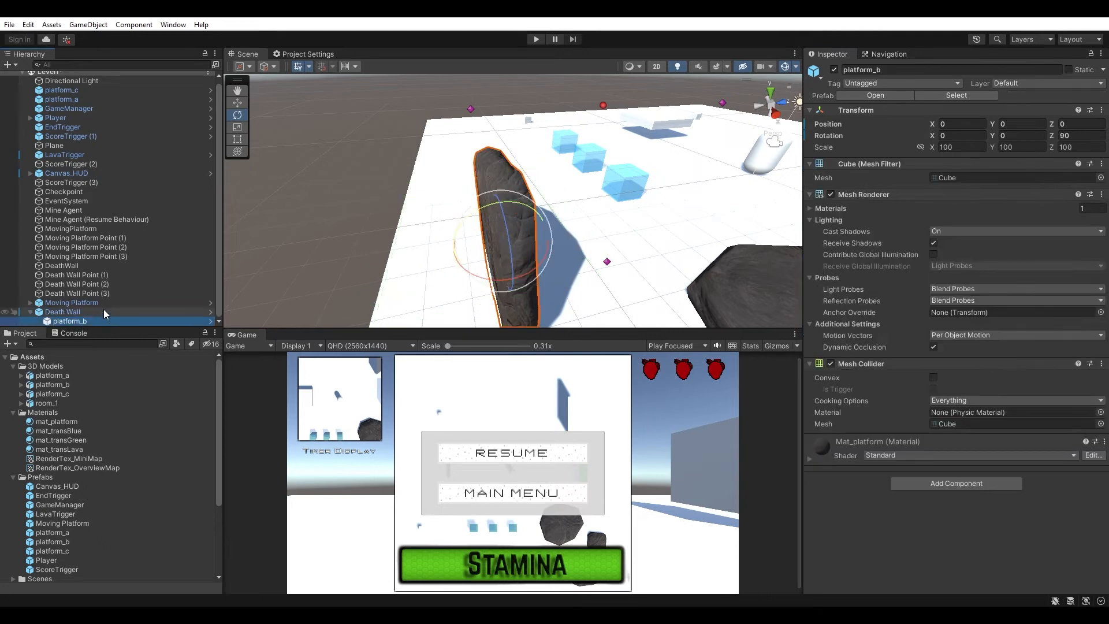
left_click(103, 311)
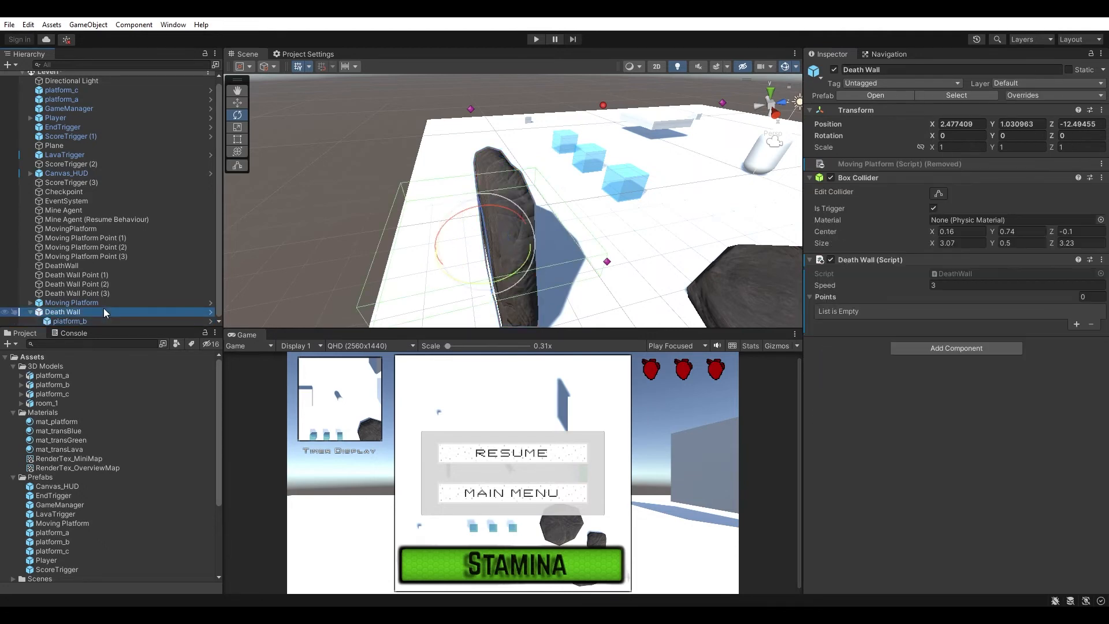
left_click(89, 320)
left_click_drag(491, 259, 347, 263, "alt")
left_click(85, 313)
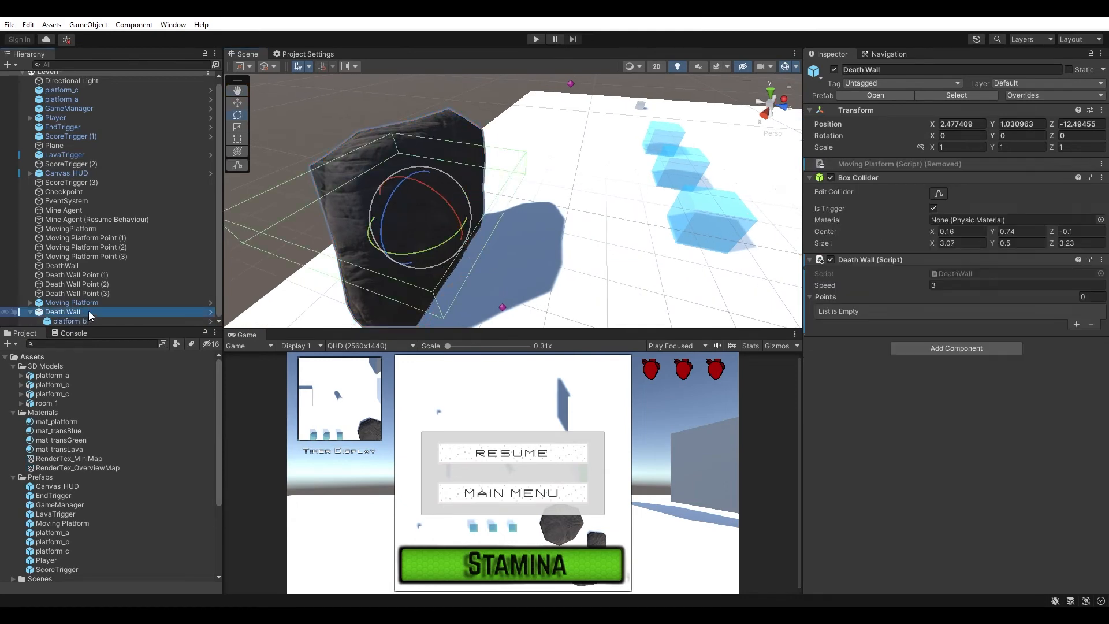
left_click_drag(425, 246, 439, 263, "alt")
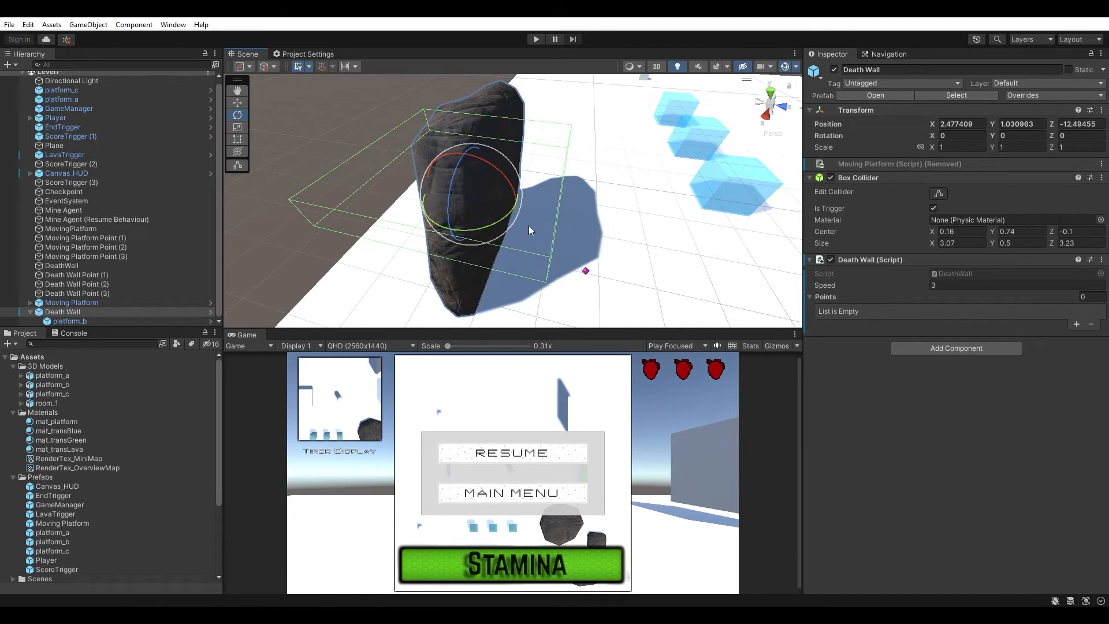
- Set the center of Death Wall's Box Collider to X 0, Y 0, Z 0.25 and switch to the Move tool
left_click(966, 231)
type("0")
key("Tab")
type("0")
key("Tab")
type(".25")
key("Return")
key("w")
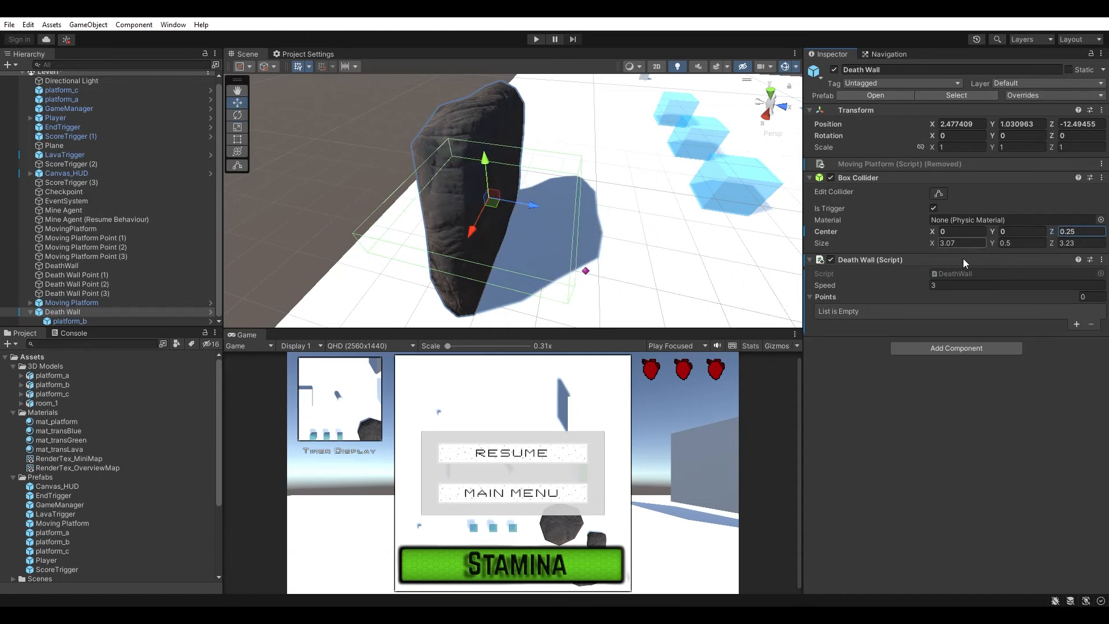
- Set Death Wall's Box Collider size to X 3, Y 3, Z 1 and check its fit around the upright rock
key("w")
right_click_drag(573, 248, 514, 220)
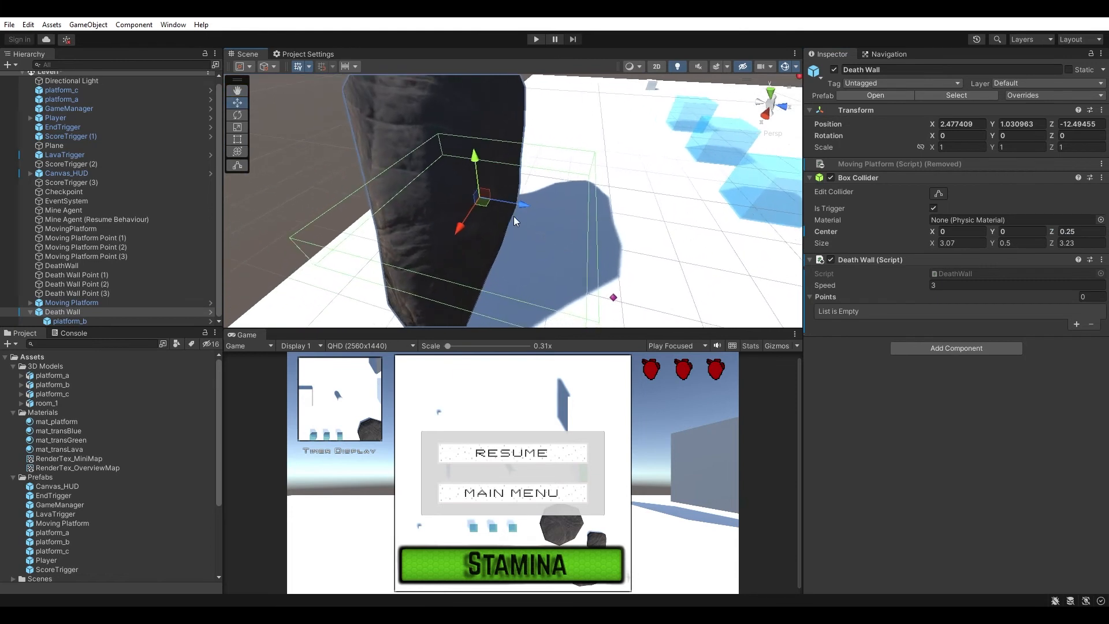
left_click(970, 247)
type("3")
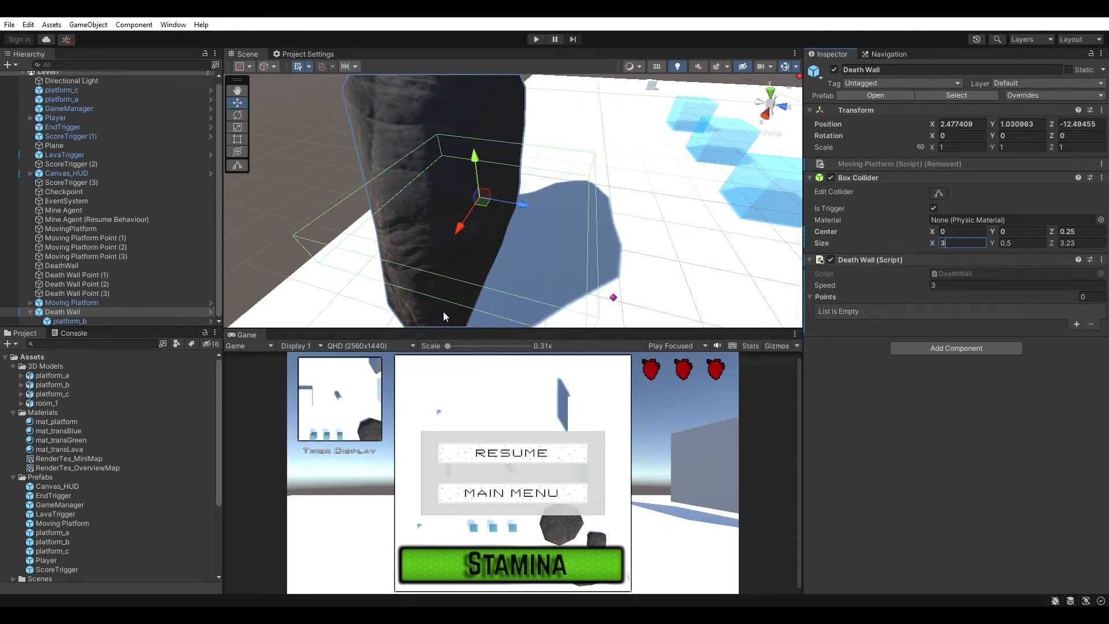
left_click(1029, 245)
type("3")
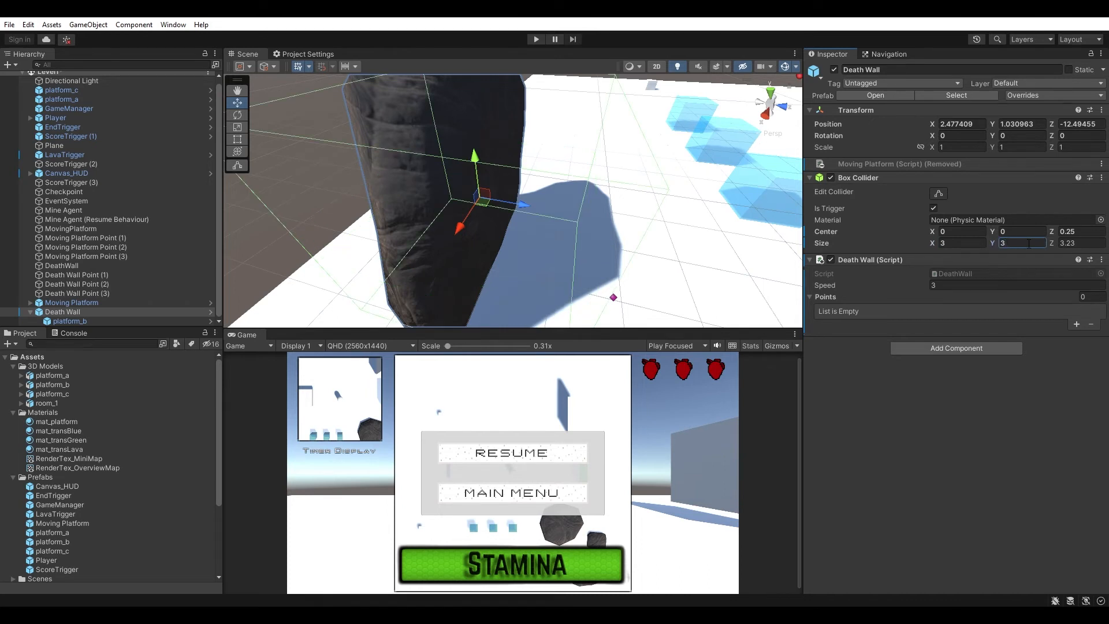
left_click(1092, 242)
type("1")
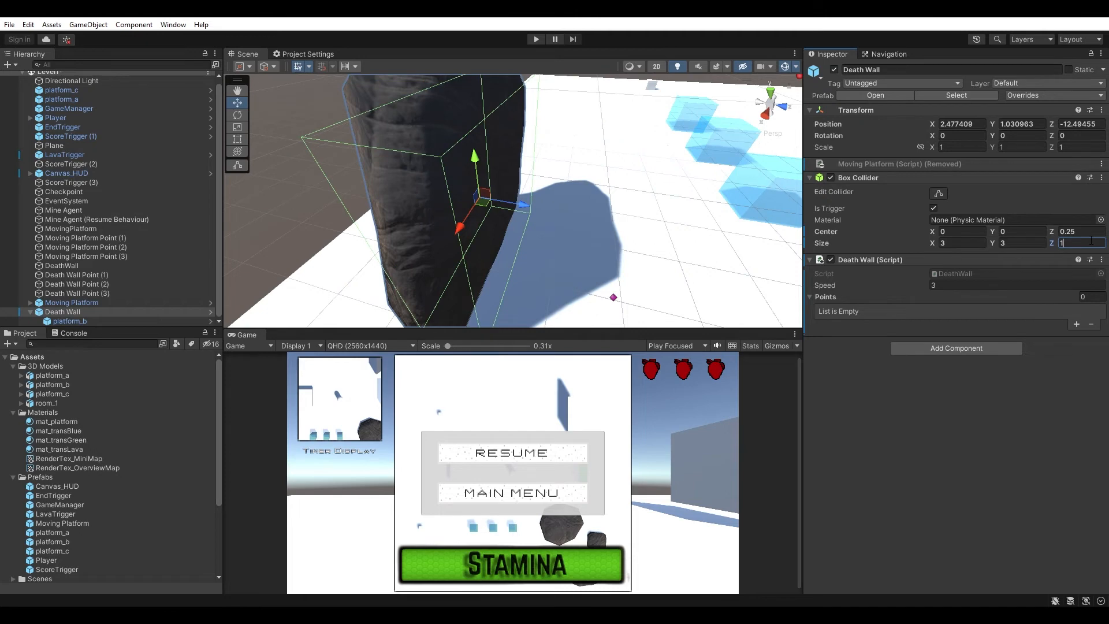
key("s")
right_click_drag(595, 237, 525, 234)
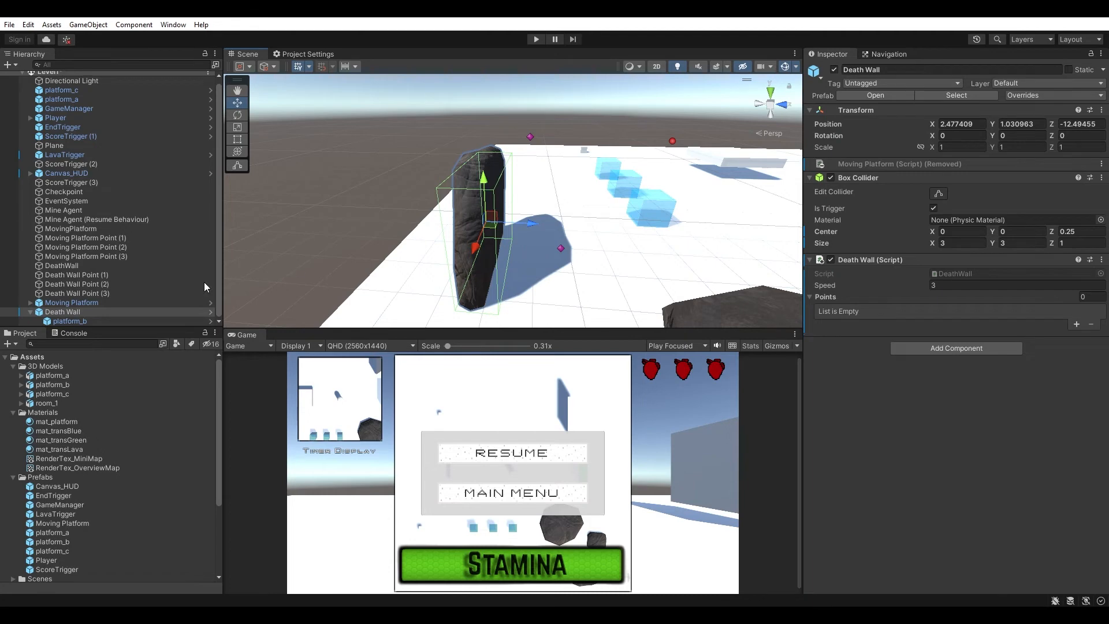
- Duplicate the mat_platform material and name the copy mat_deathWall
left_click(108, 321)
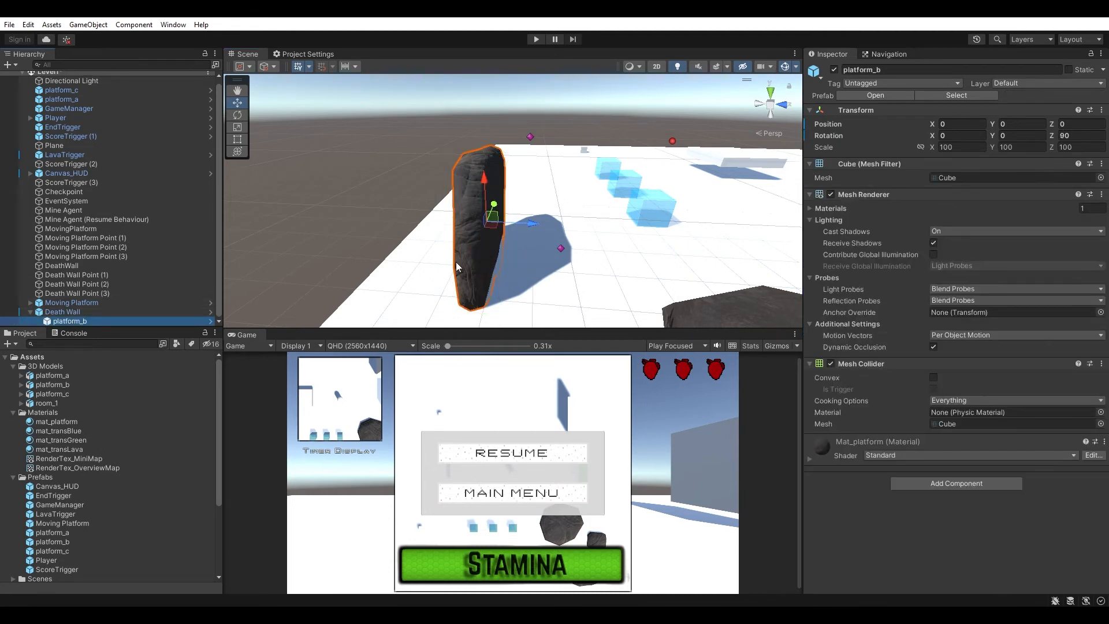
right_click_drag(555, 253, 516, 214)
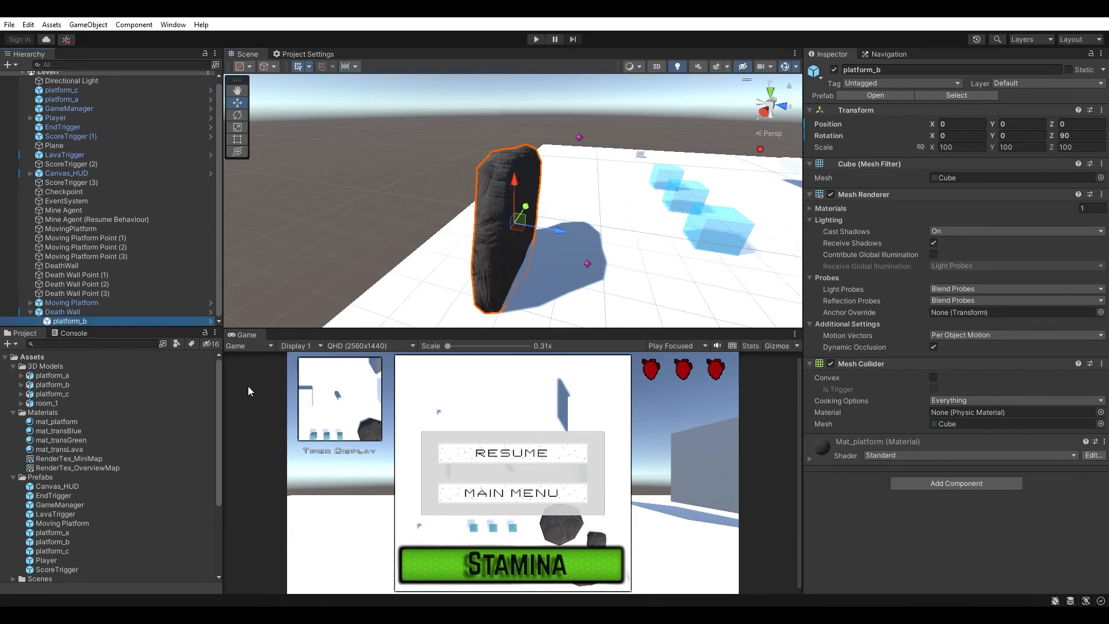
left_click(66, 422)
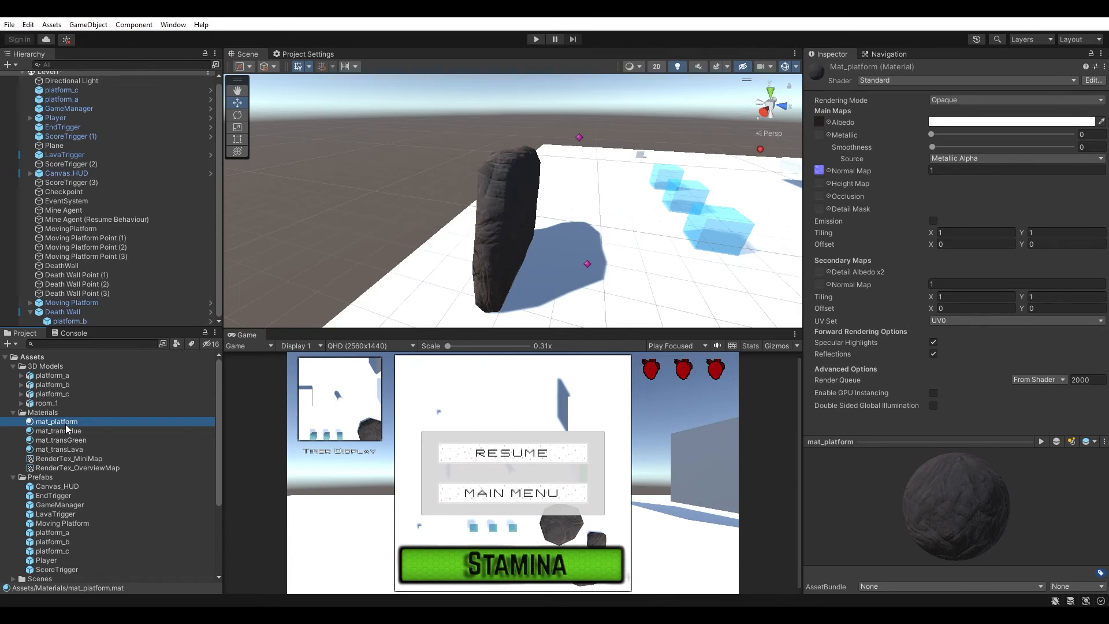
key("ctrl+d")
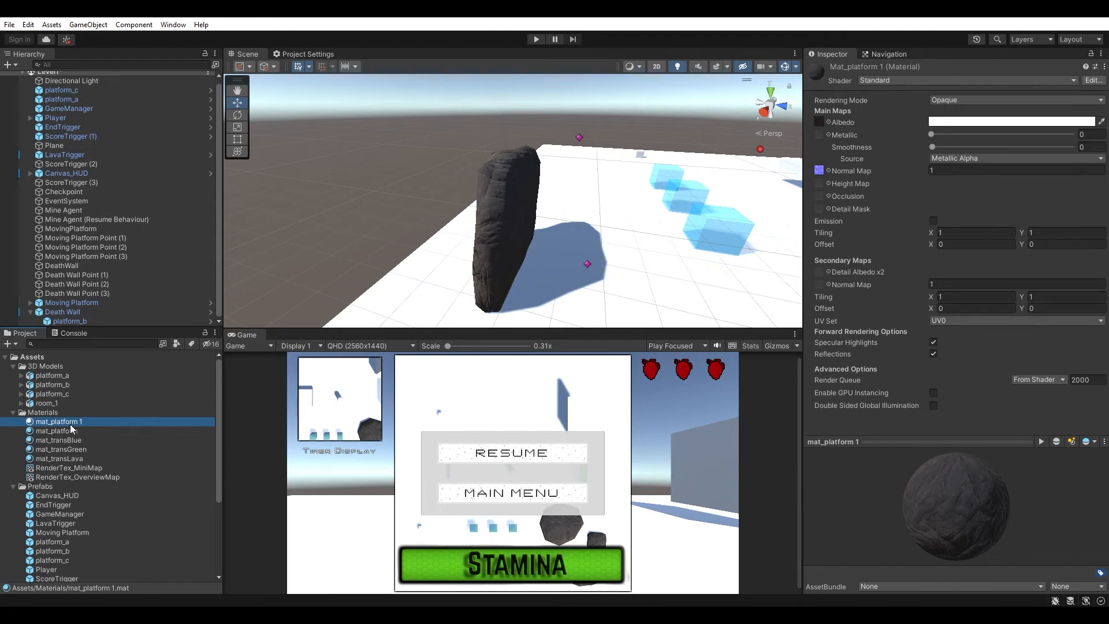
key("F2")
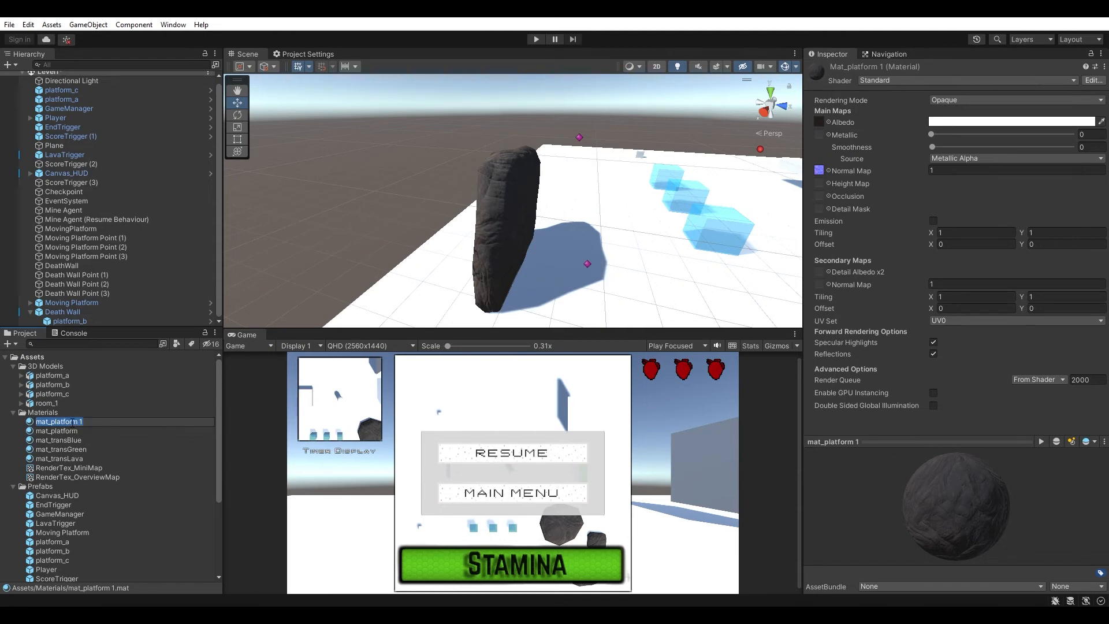
key("Right")
key("shift+Left")
key("shift+Left")
key("shift+Left")
key("shift+Left")
key("shift+Left")
key("shift+Left")
key("shift+Left")
key("shift+Left")
key("shift+Left")
key("shift+Left")
type("deathWall")
key("Return")
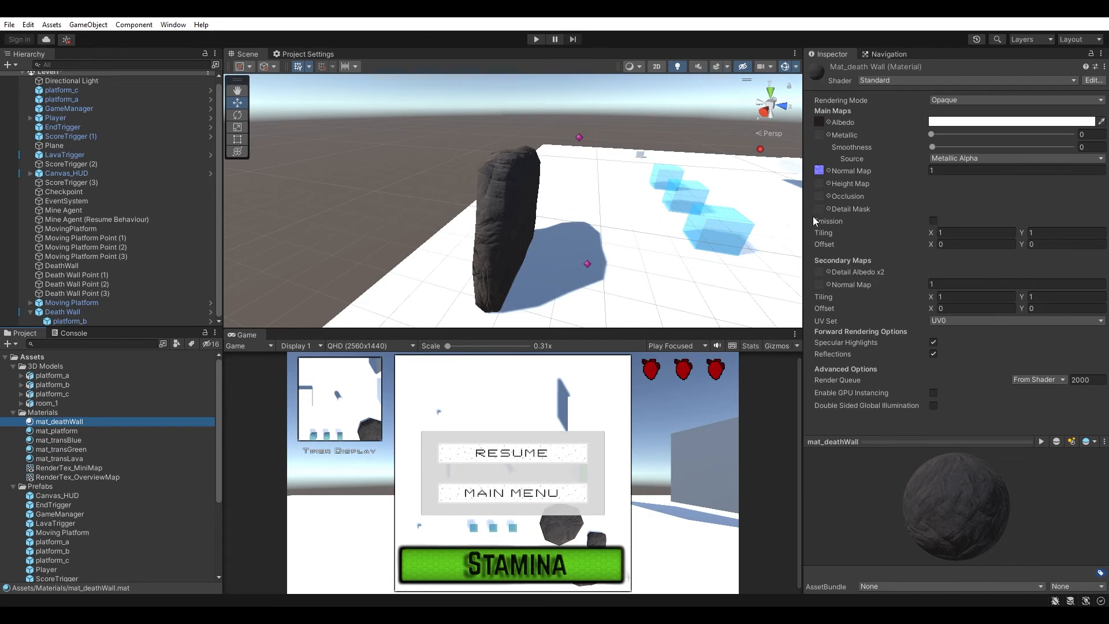
- Enable Emission on mat_deathWall and assign the TexturesCom_Rock_Lava_1K_emissive texture as its emission map
left_click(934, 224)
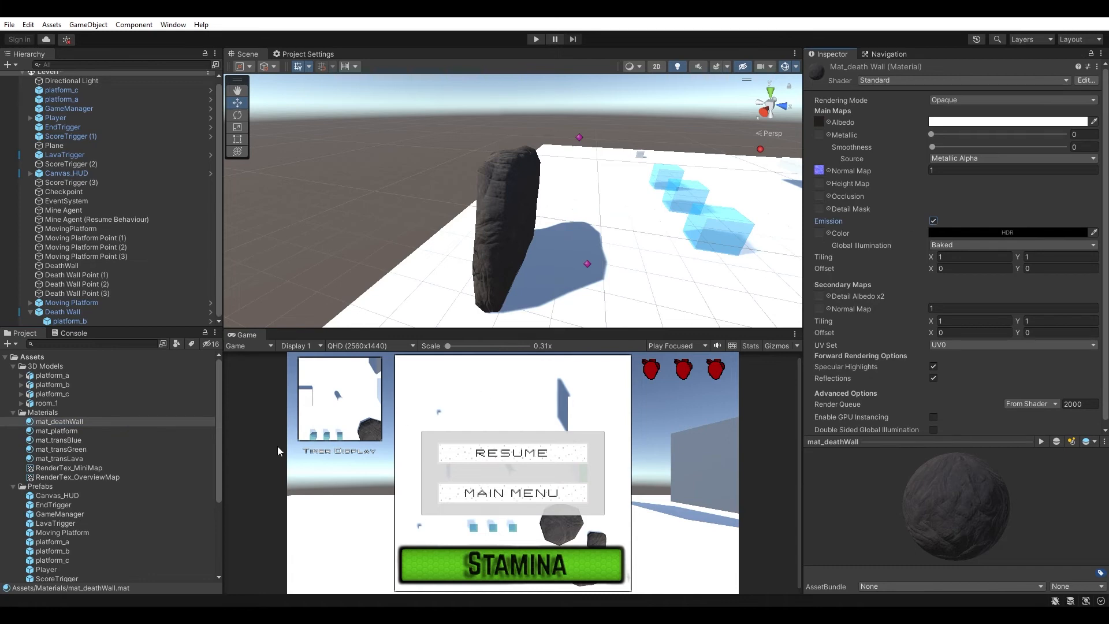
left_click(13, 487)
left_click(13, 487)
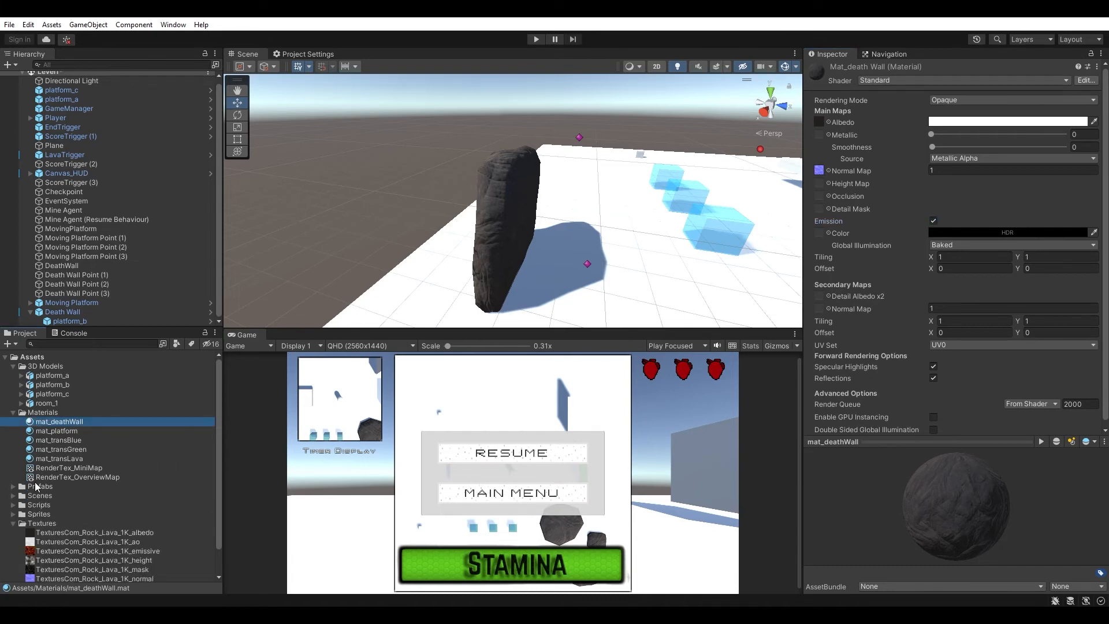
scroll(66, 479, "down", 1)
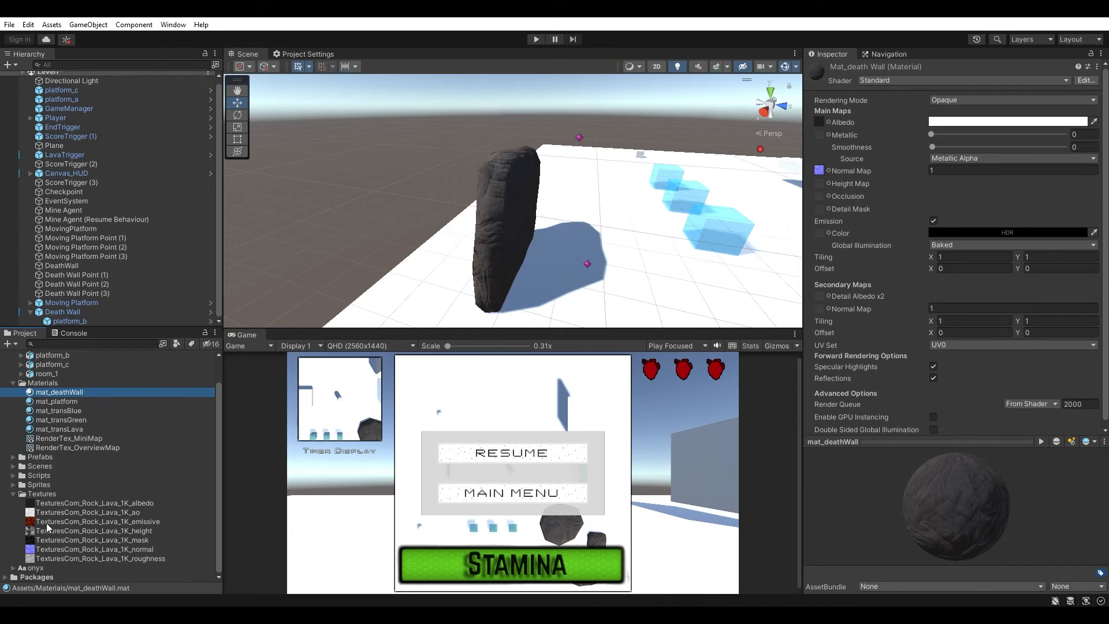
left_click_drag(45, 524, 822, 235)
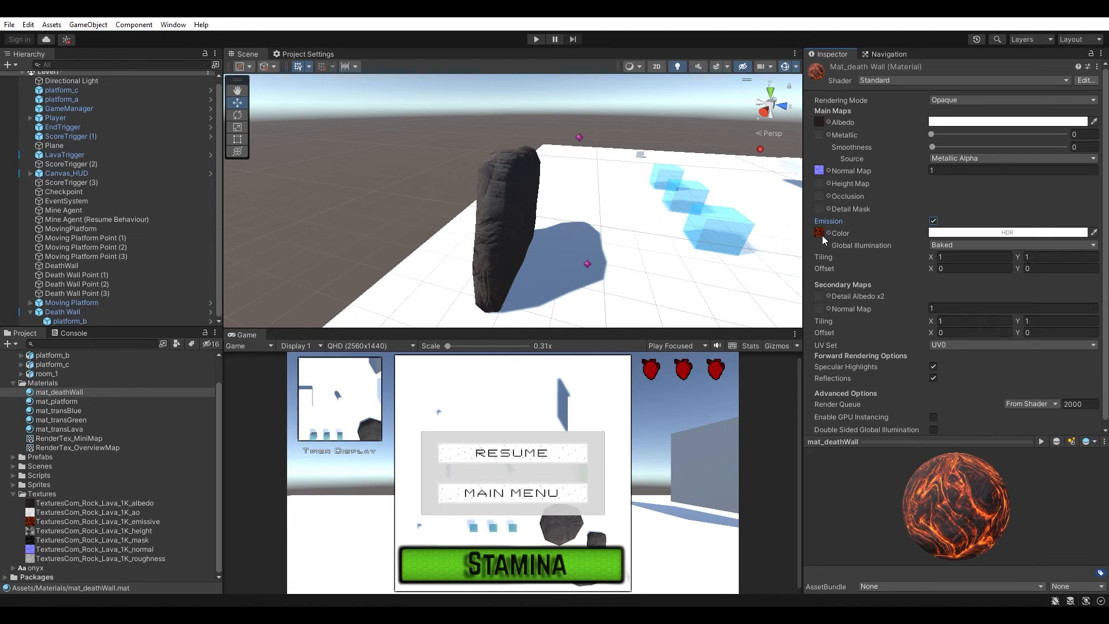
- Apply the mat_deathWall material to the upright rock and view its broad face
left_click_drag(82, 394, 501, 262)
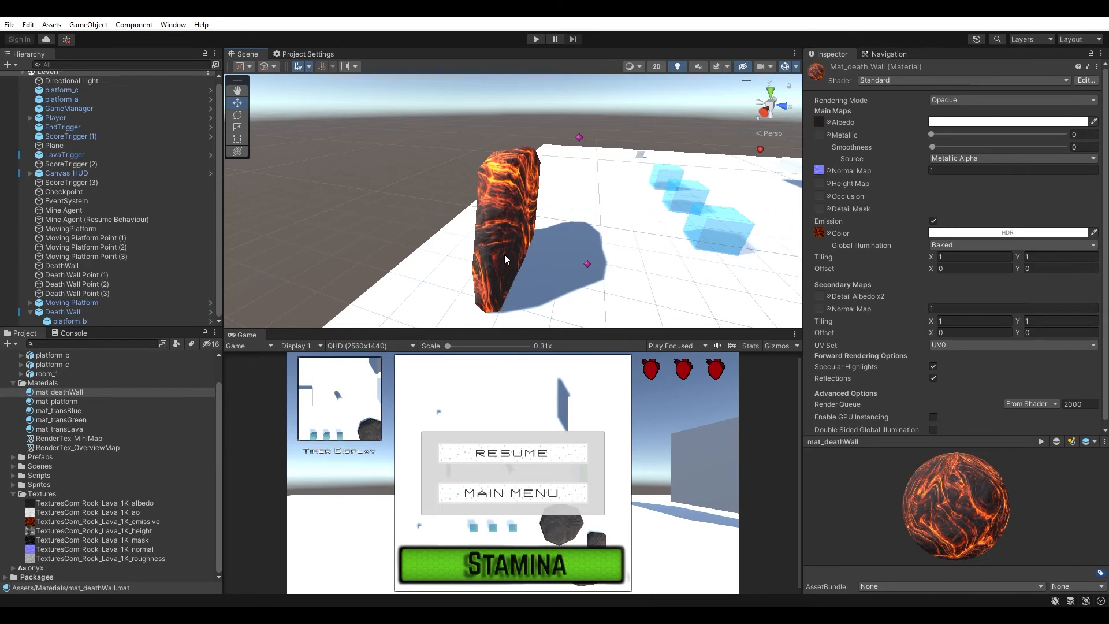
key("d")
right_click_drag(513, 254, 443, 249)
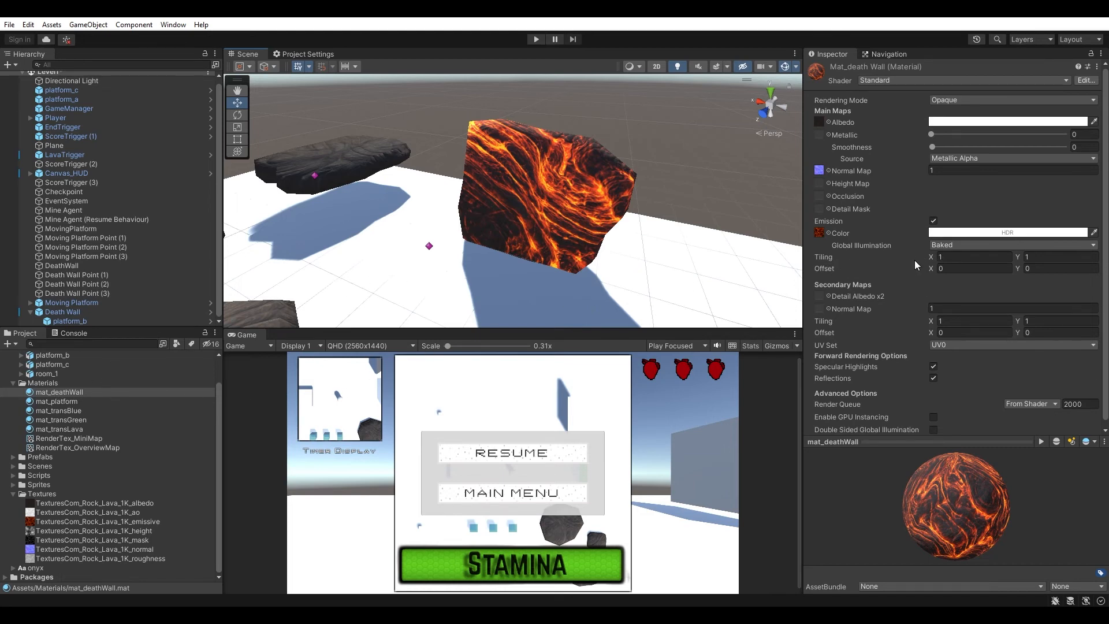
- Set the main texture tiling of mat_deathWall to X 3, Y 3
left_click(965, 258)
type("3")
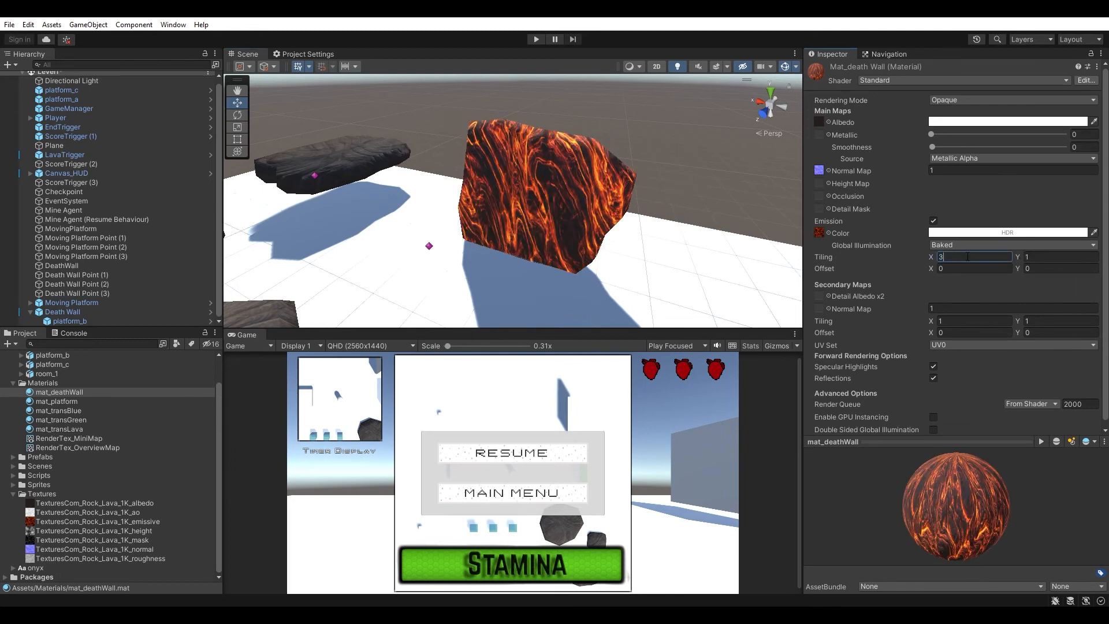
left_click(1047, 257)
type("3")
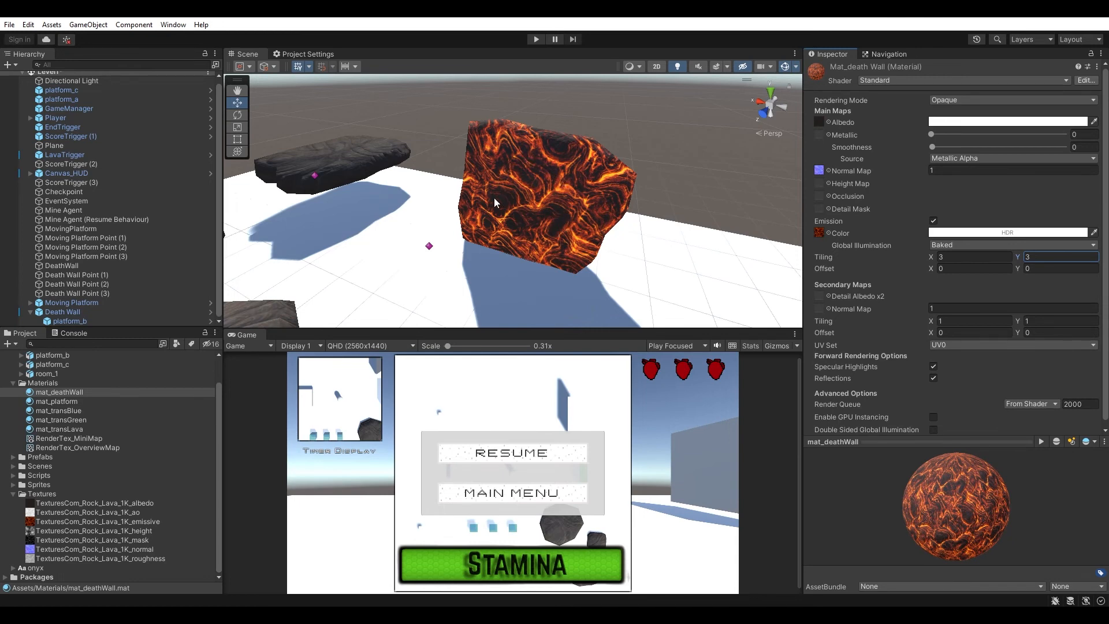
- Set the main texture tiling of mat_platform to X 3, Y 3
right_click_drag(493, 198, 376, 227)
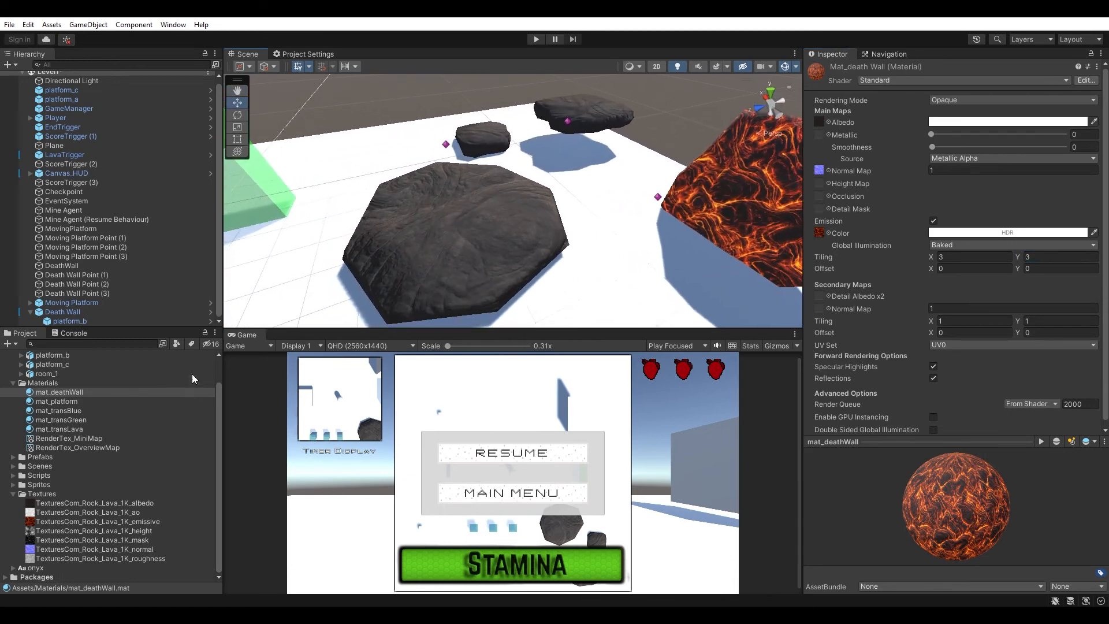
left_click(68, 403)
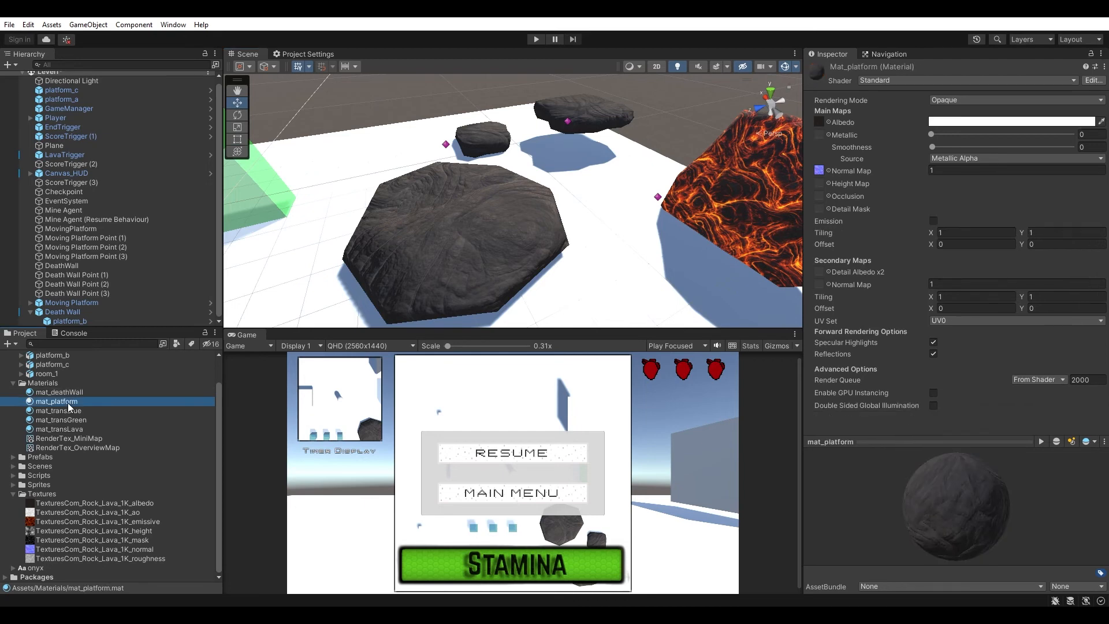
left_click(973, 233)
type("3")
left_click(1053, 232)
type("3")
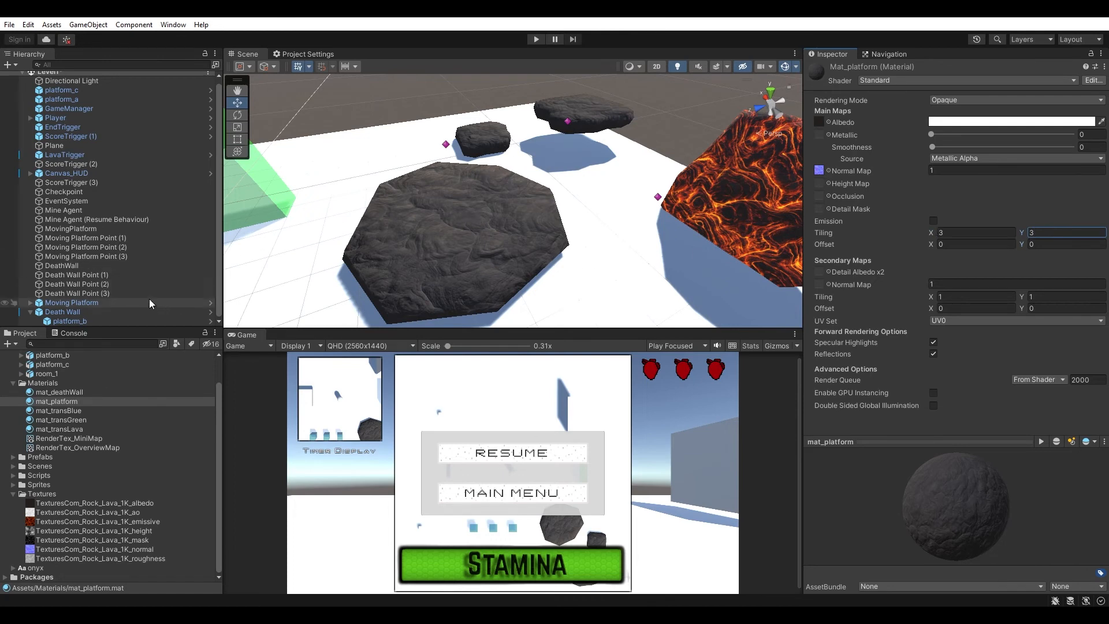
- Save the Death Wall object in the Prefabs folder as a new original prefab
left_click(132, 312)
left_click_drag(596, 271, 519, 236, "alt")
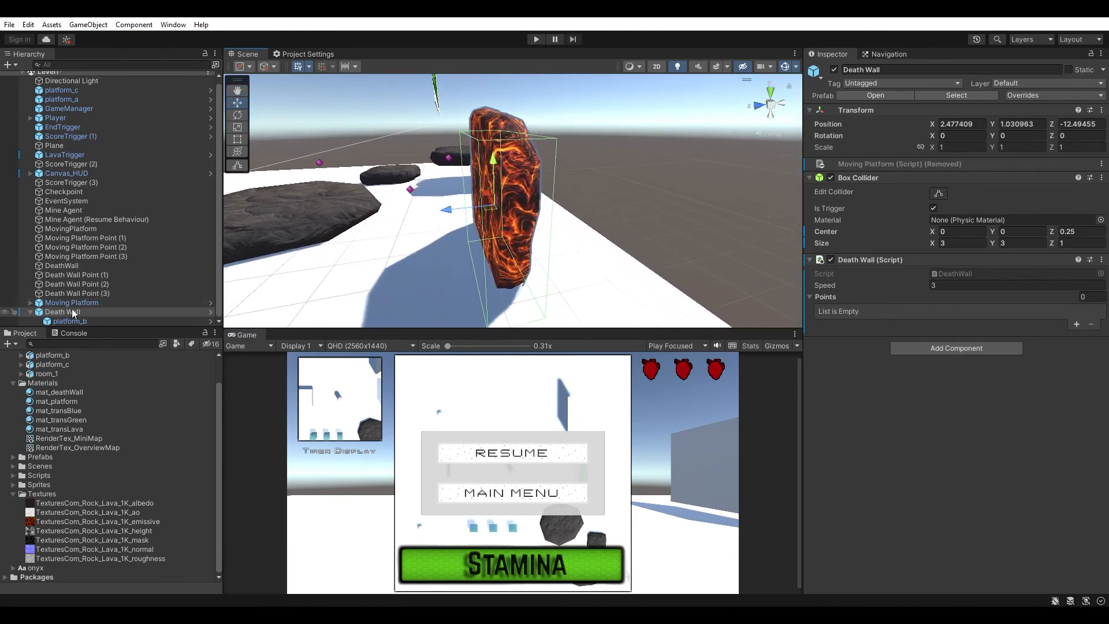
left_click_drag(65, 312, 40, 464)
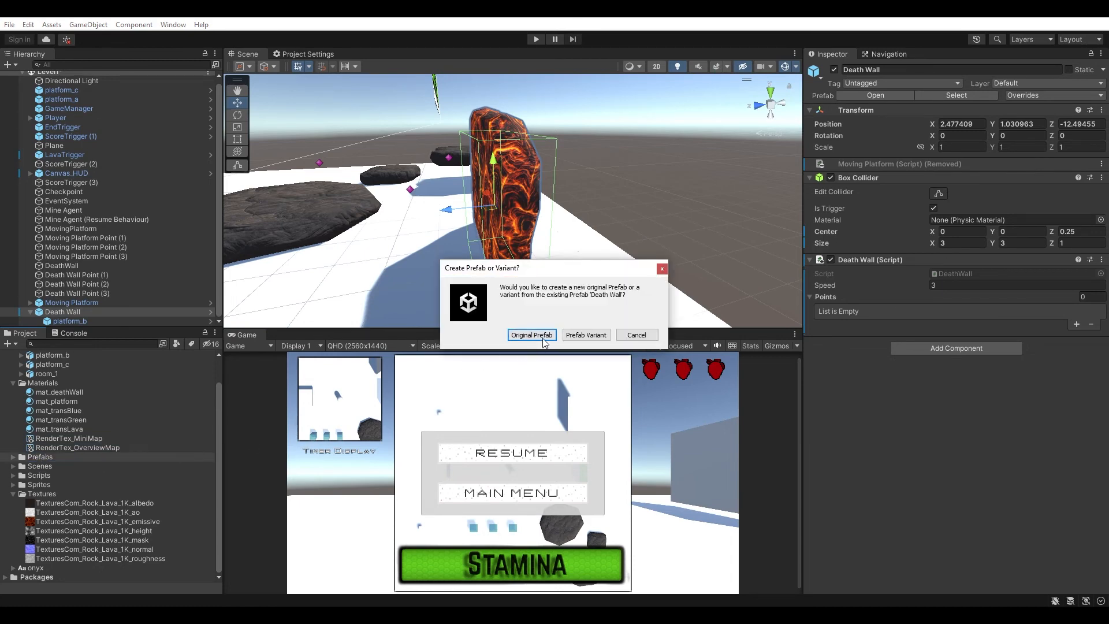
left_click(542, 336)
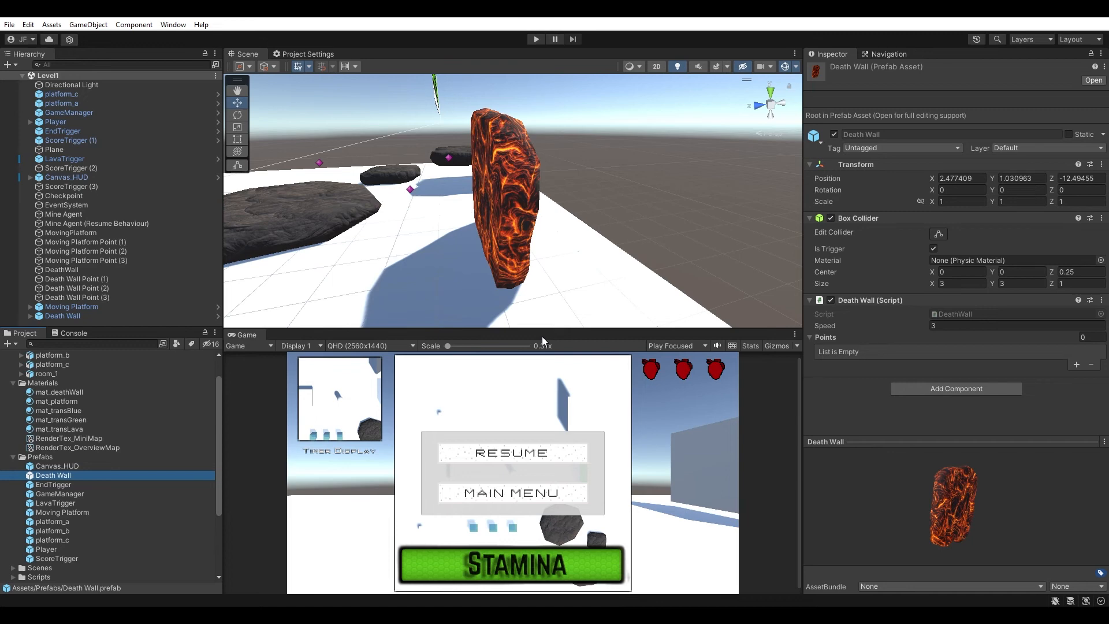
- Place the room_1 model in the scene and view it as a whole
right_click_drag(592, 255, 558, 266)
key("s")
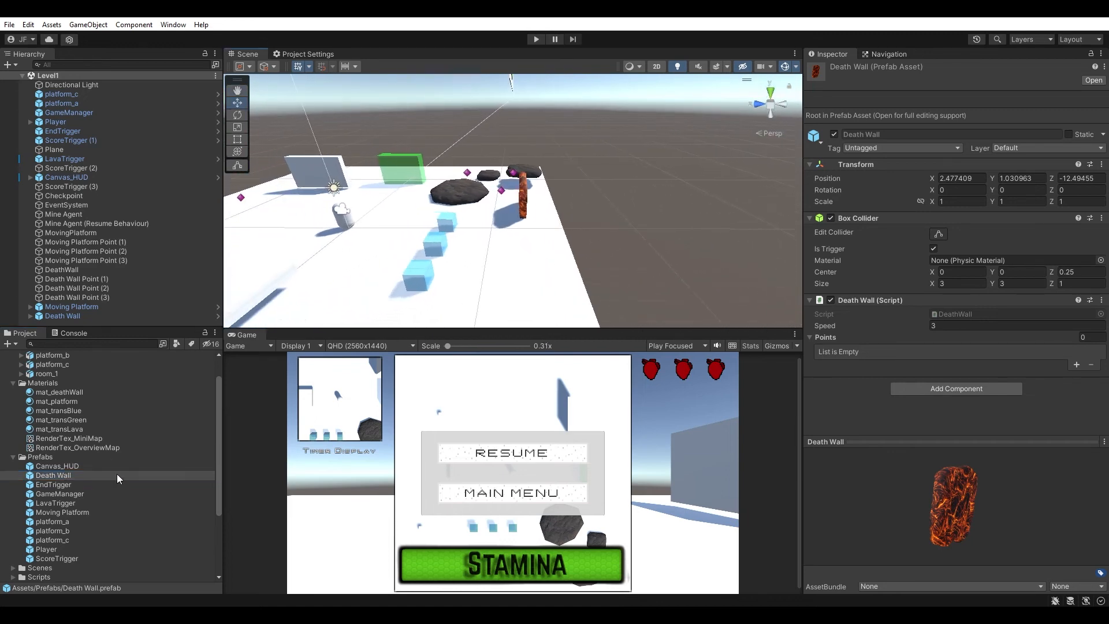
scroll(116, 473, "up", 3)
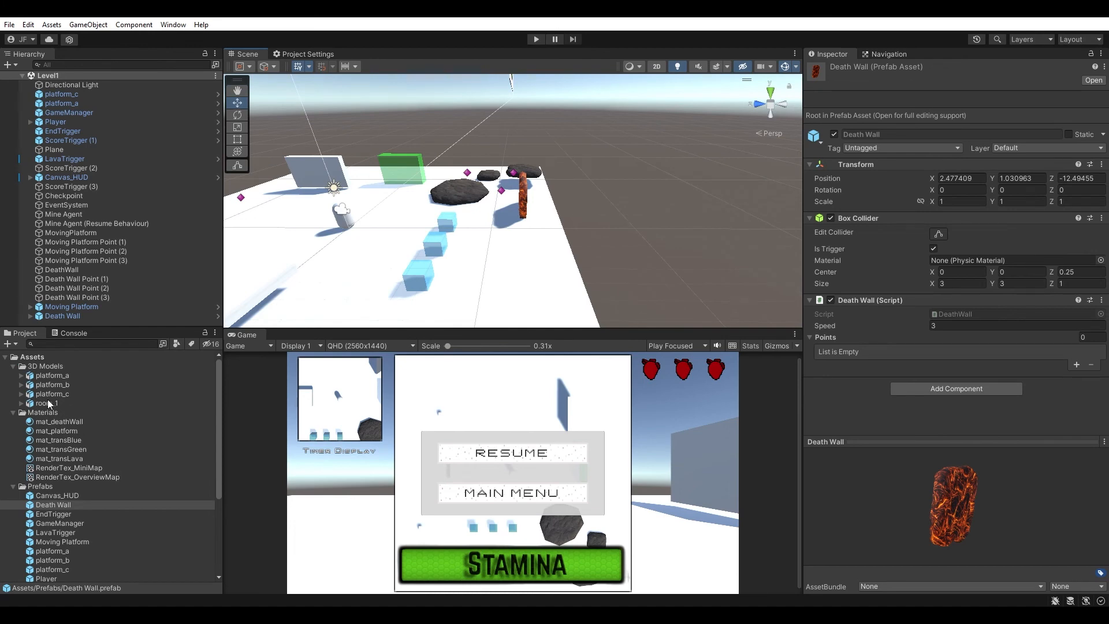
left_click_drag(49, 404, 592, 280)
scroll(593, 282, "down", 4)
left_click(593, 281)
key("s")
right_click_drag(593, 281, 570, 270)
left_click(538, 241)
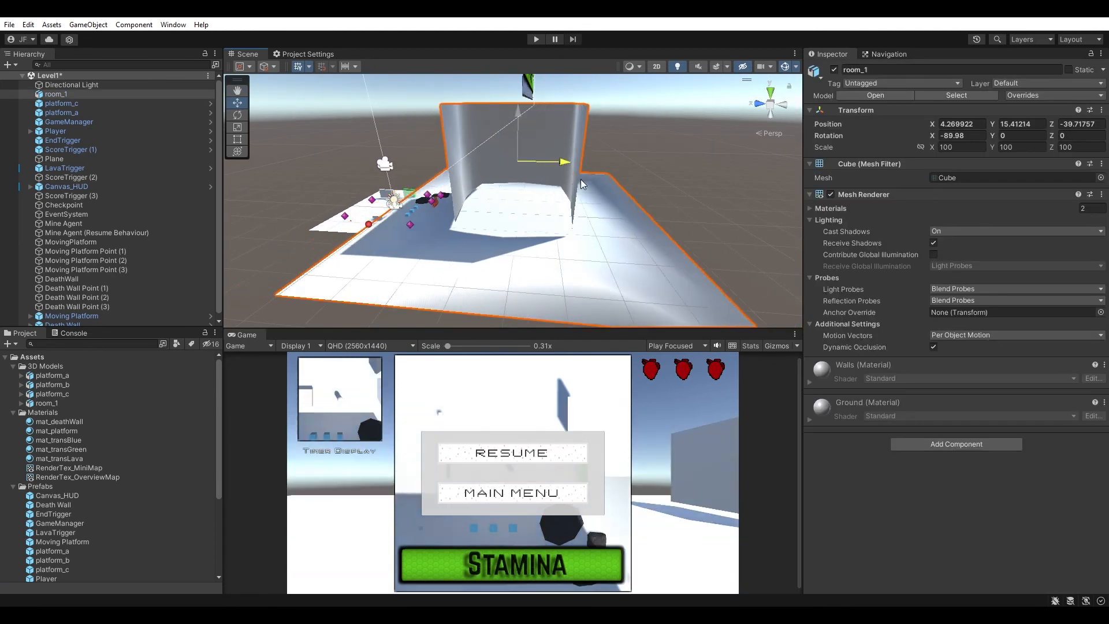
- Move room_1 away from the existing level along the Z axis to about -75.5
left_click_drag(581, 179, 715, 183)
right_click_drag(629, 239, 330, 376)
key("w")
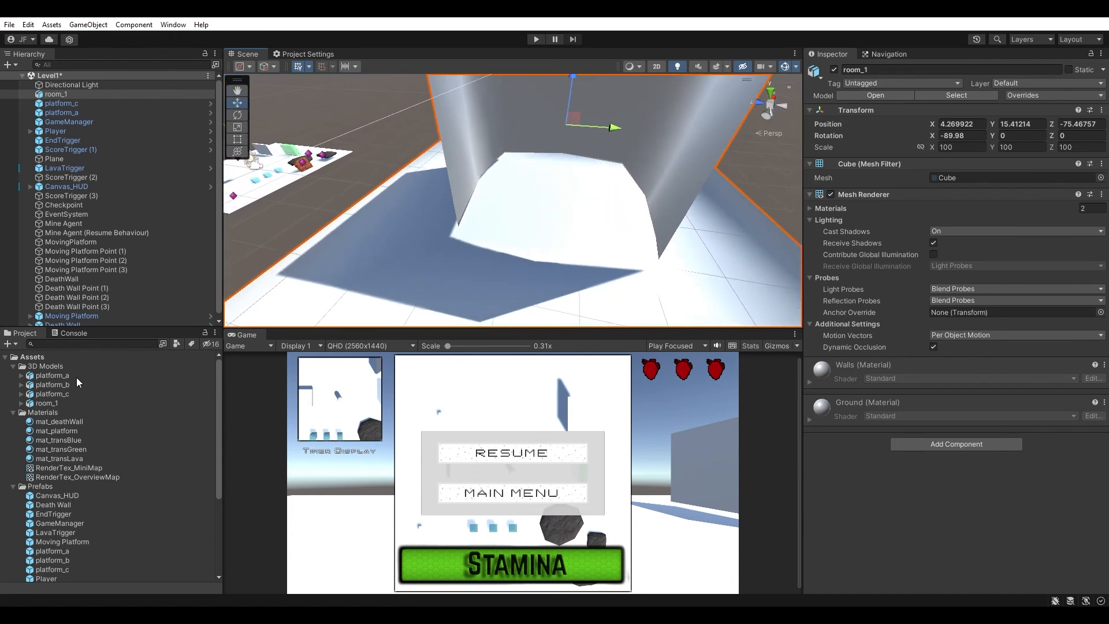
- Review the Ground and Walls material slots in room_1's import settings and compare them with the model
left_click(60, 403)
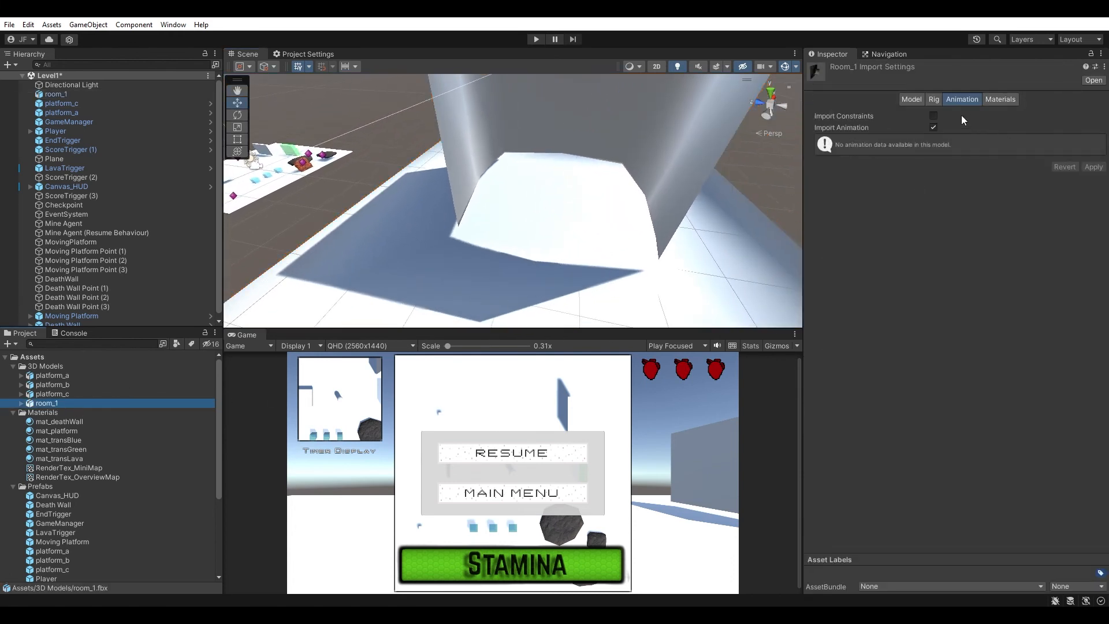
left_click(1000, 99)
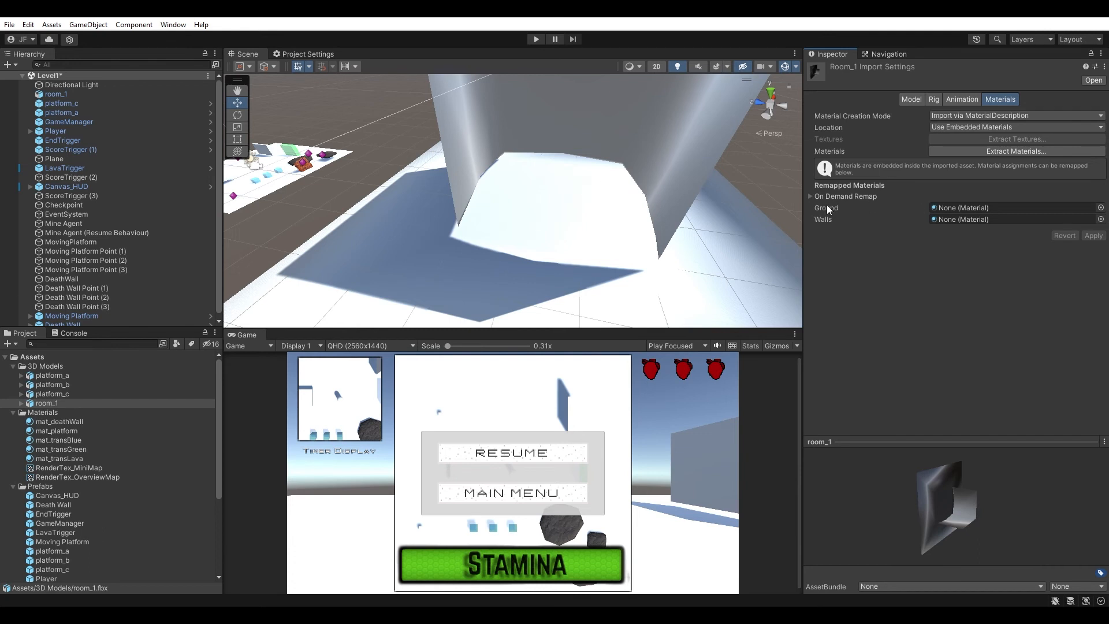
right_click_drag(566, 199, 597, 162)
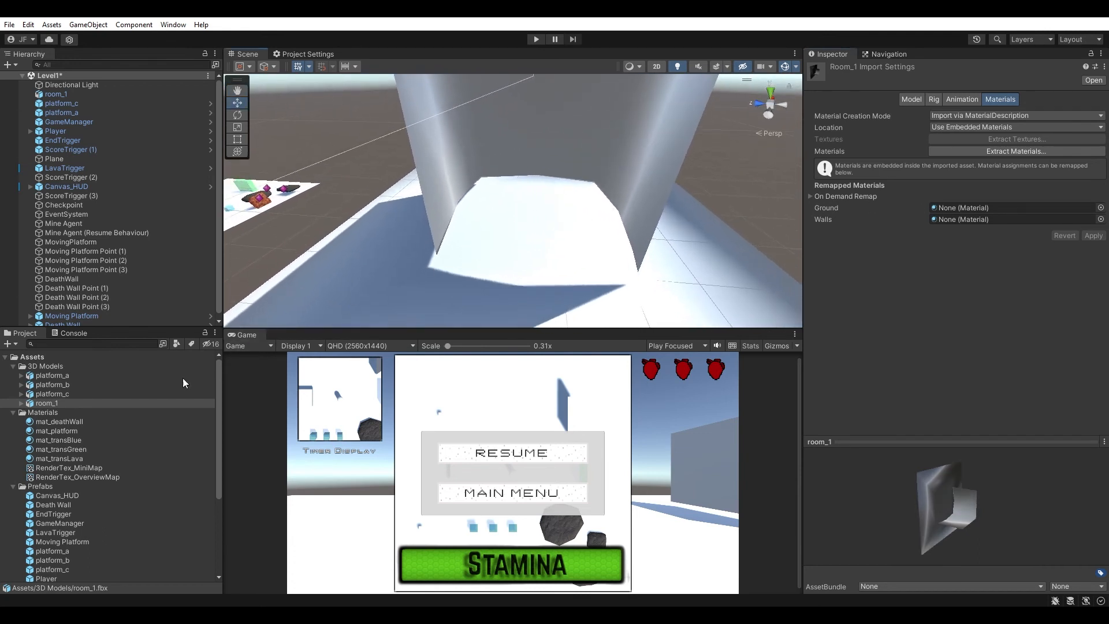
- Apply mat_platform to the walls of room_1 and mat_deathWall to its ground, checking the texture scale inside
left_click_drag(74, 440, 551, 140)
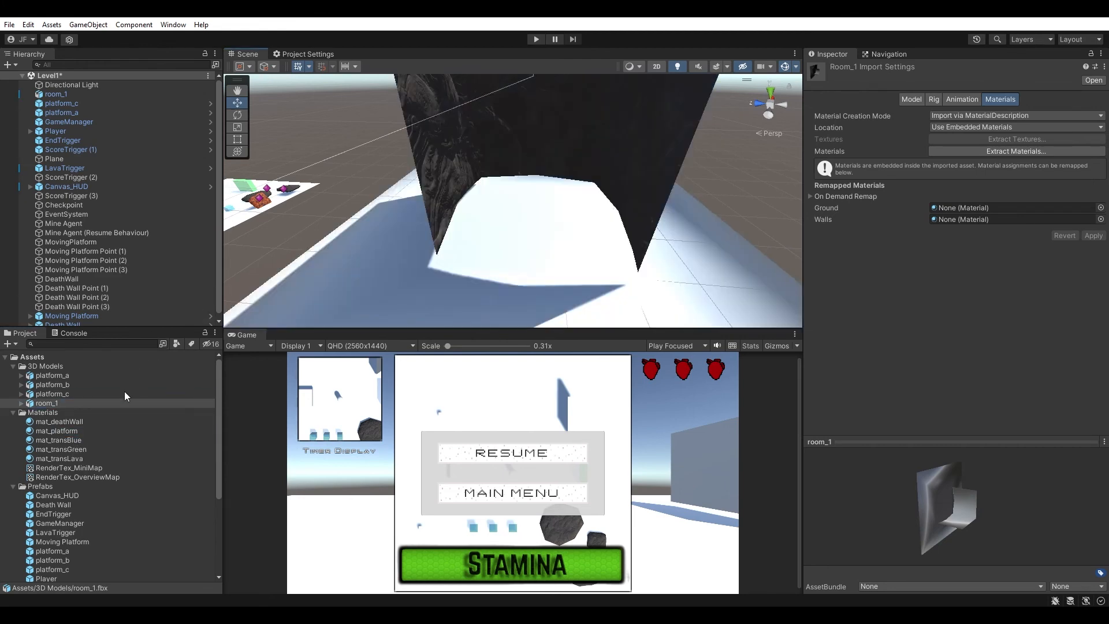
left_click_drag(78, 422, 537, 241)
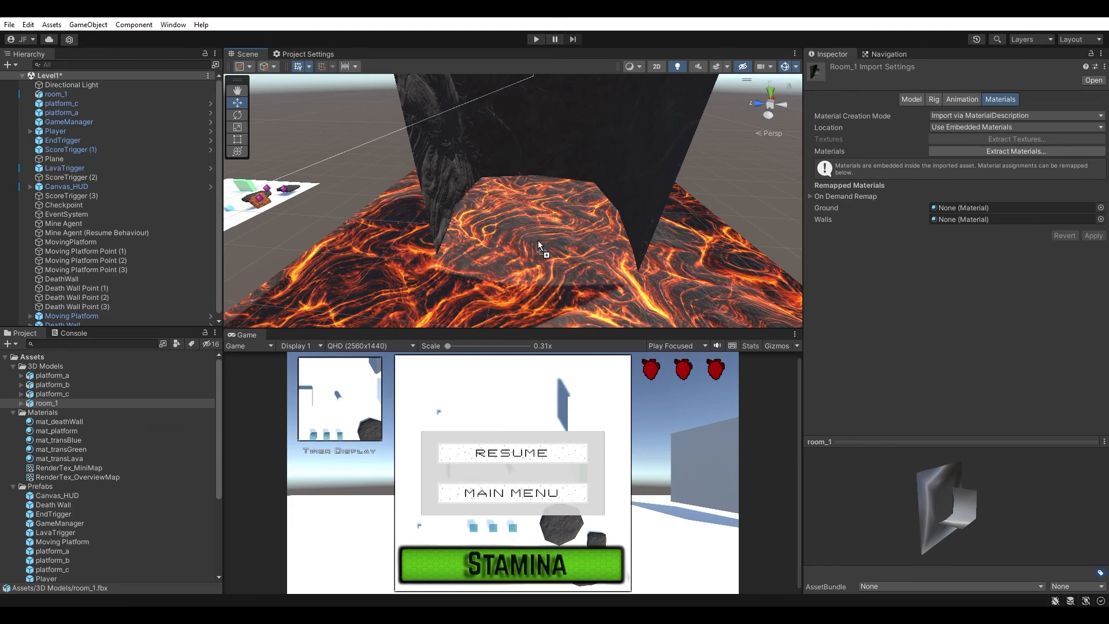
right_click_drag(562, 238, 322, 179)
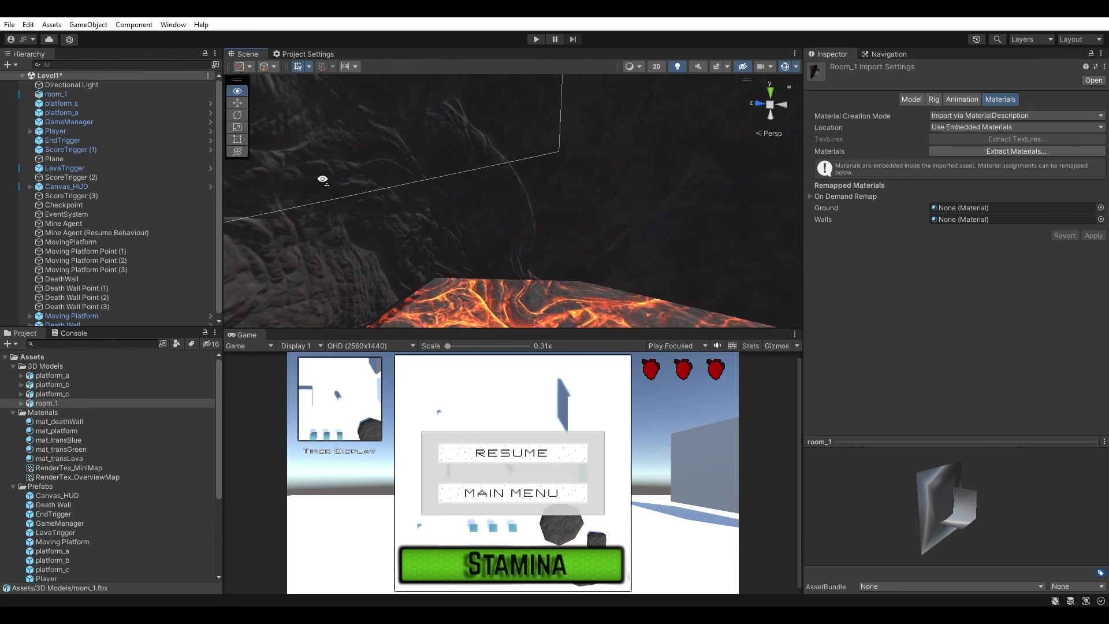
right_click_drag(465, 236, 359, 240)
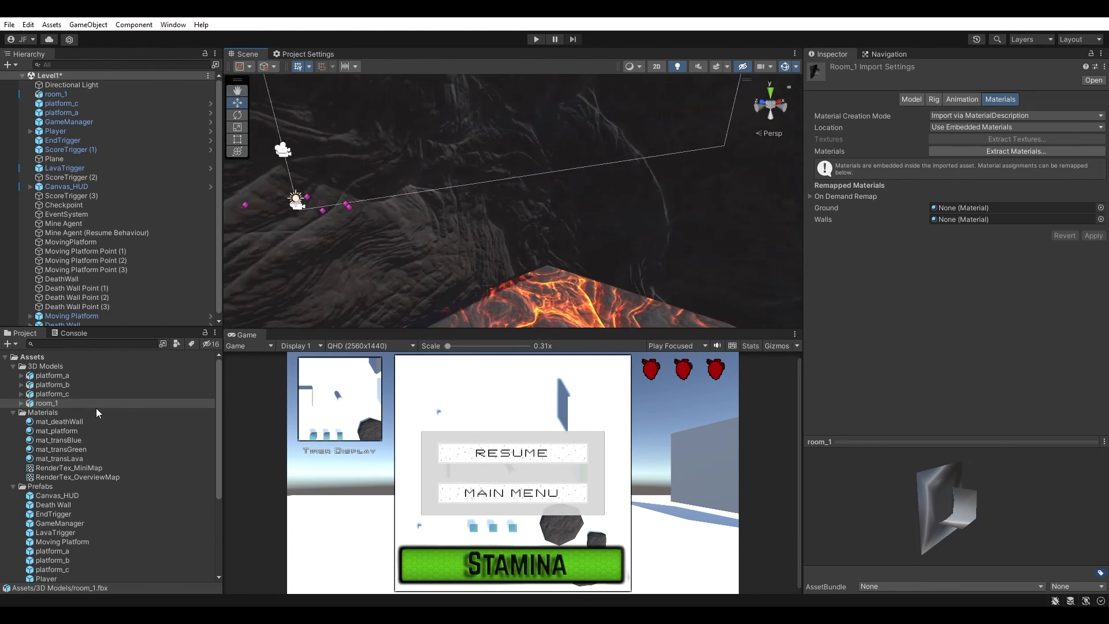
- Duplicate the mat_deathWall material and name the copy mat_lava
left_click(78, 421)
right_click_drag(527, 228, 454, 246)
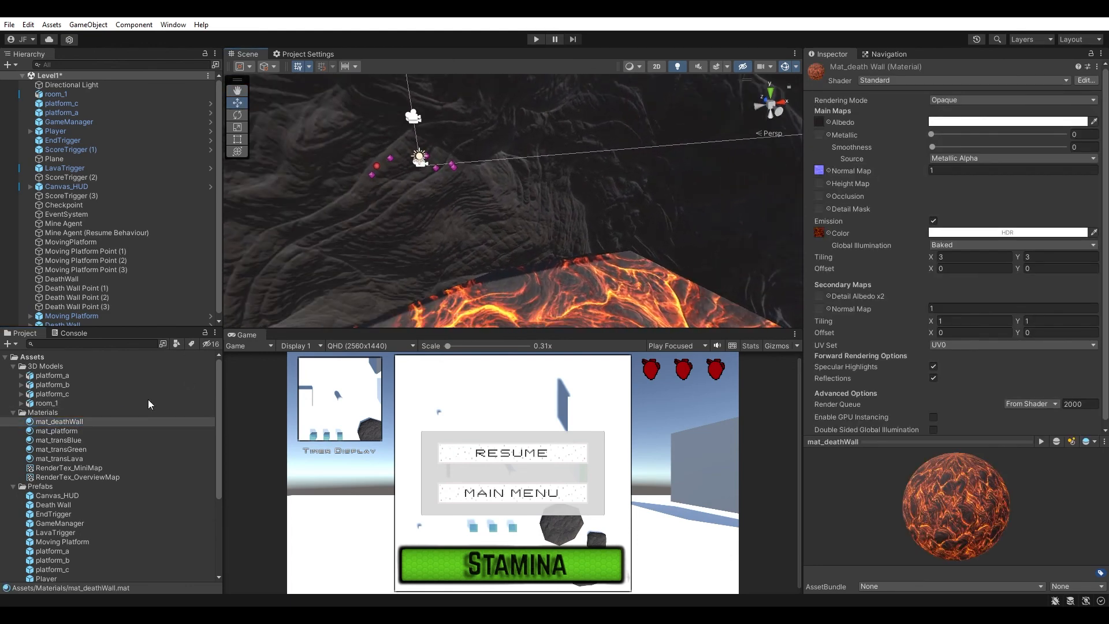
left_click(89, 422)
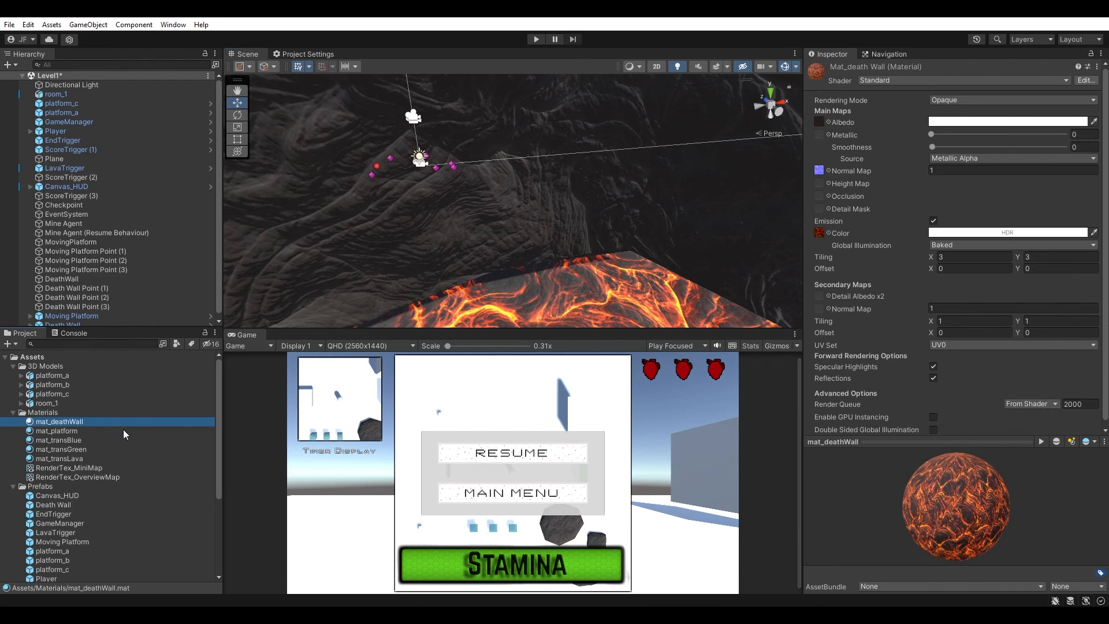
key("ctrl+d")
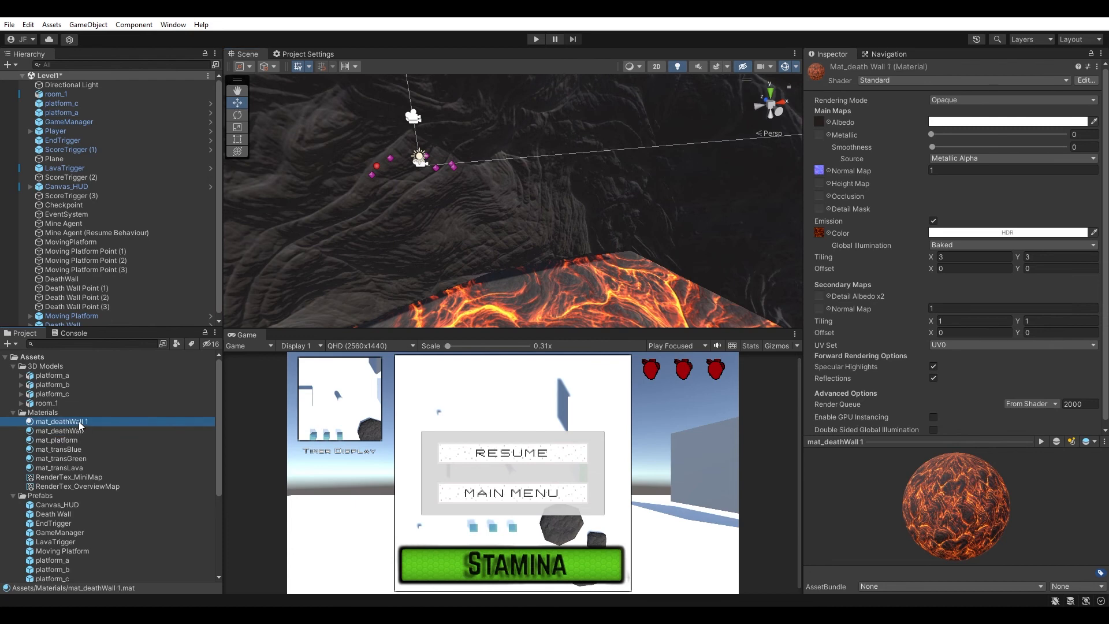
key("F2")
key("Right")
key("ctrl+shift+Left")
key("ctrl+shift+Left")
type("lava")
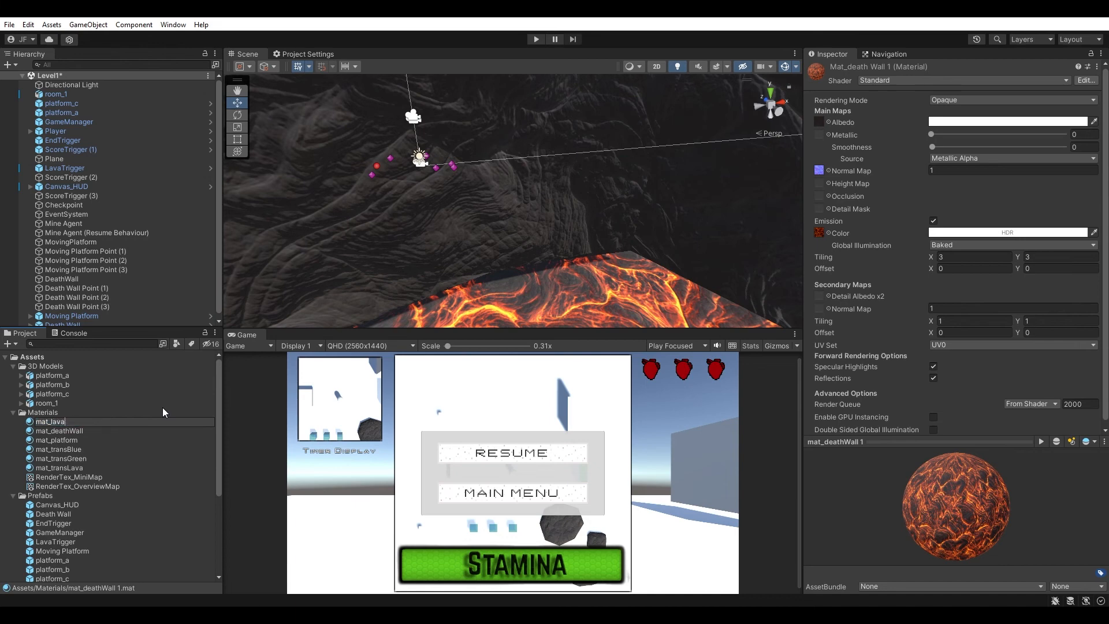
key("Return")
- Set the mat_lava main map tiling to 15 by 15 and apply the material to room_1's ground
right_click_drag(590, 324, 605, 404)
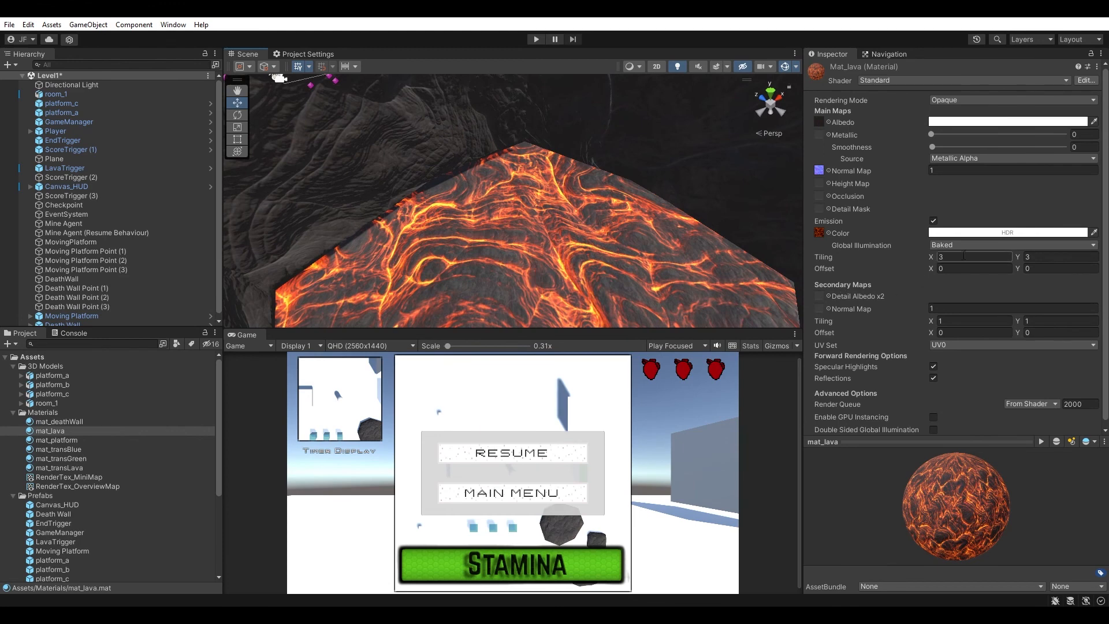
left_click(960, 257)
type("15")
key("Tab")
type("15")
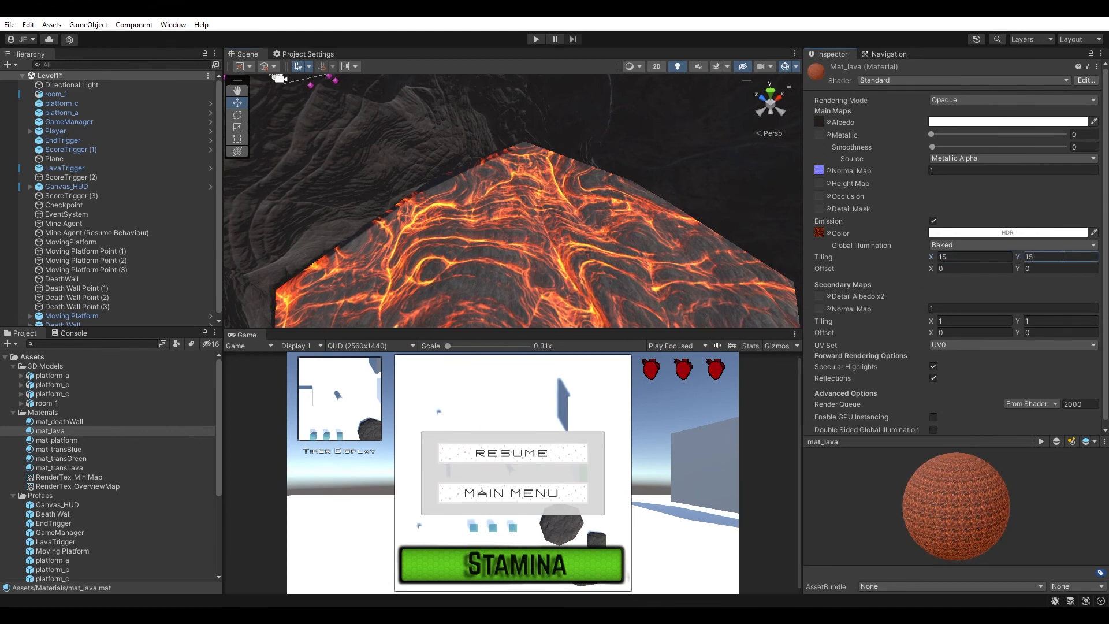
left_click_drag(51, 431, 552, 261)
left_click_drag(485, 209, 508, 167, "alt")
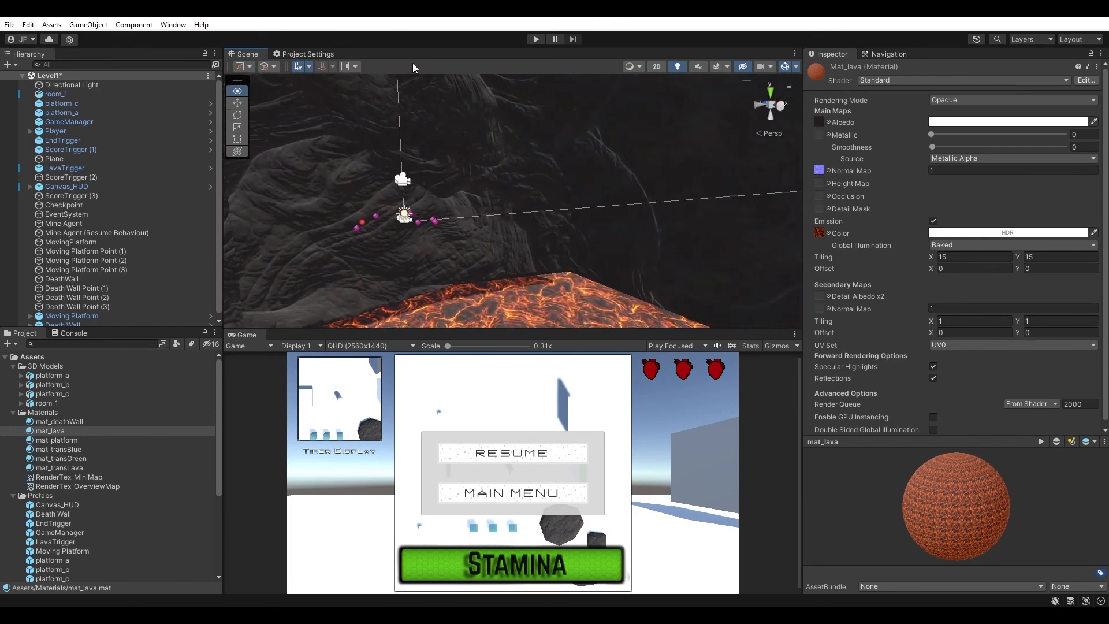
- Duplicate the mat_platform material and name the copy mat_walls
left_click(75, 442)
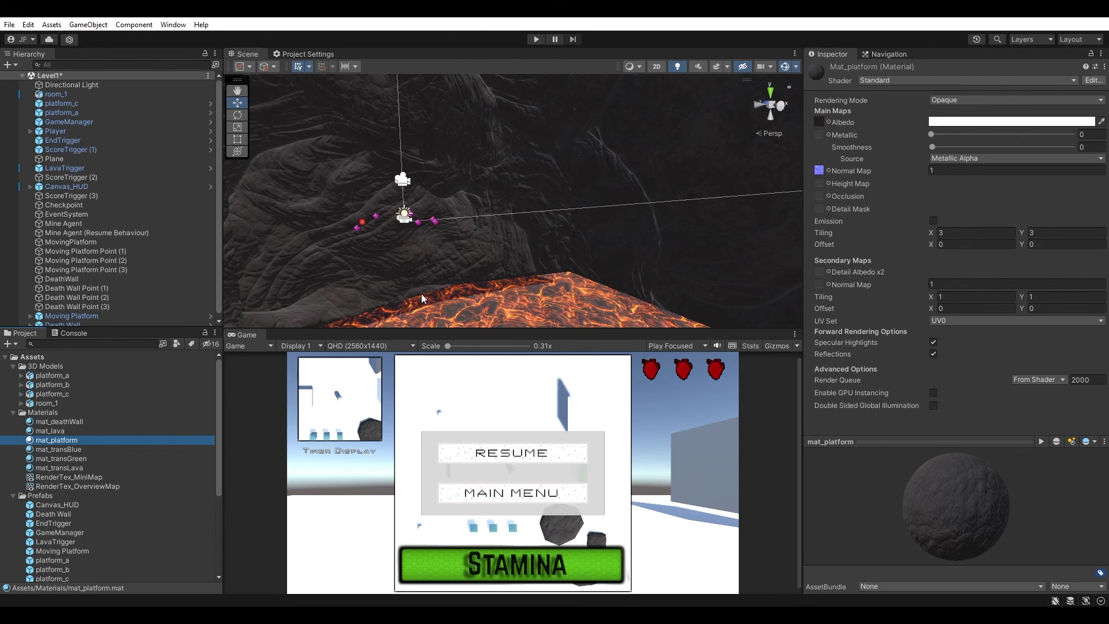
key("ctrl+d")
left_click(75, 443)
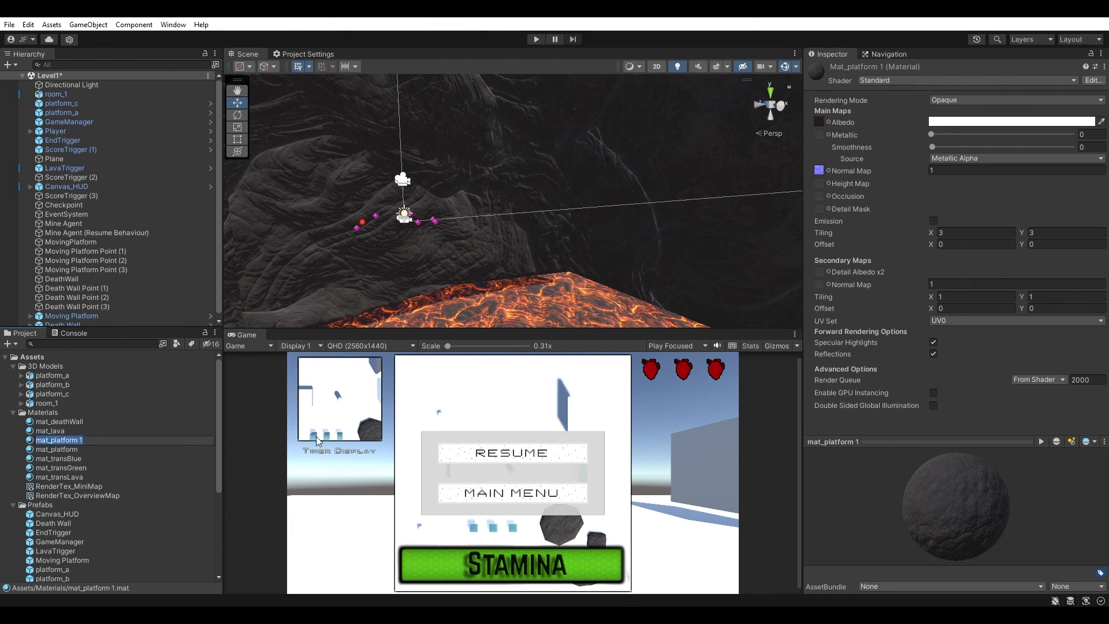
key("ctrl+shift+Left")
key("ctrl+shift+Left")
type("wall")
key("Return")
- Set the mat_walls main map tiling to 15 by 15 and apply the material to room_1's walls
left_click(980, 233)
type("15")
key("Tab")
type("15")
left_click(53, 479)
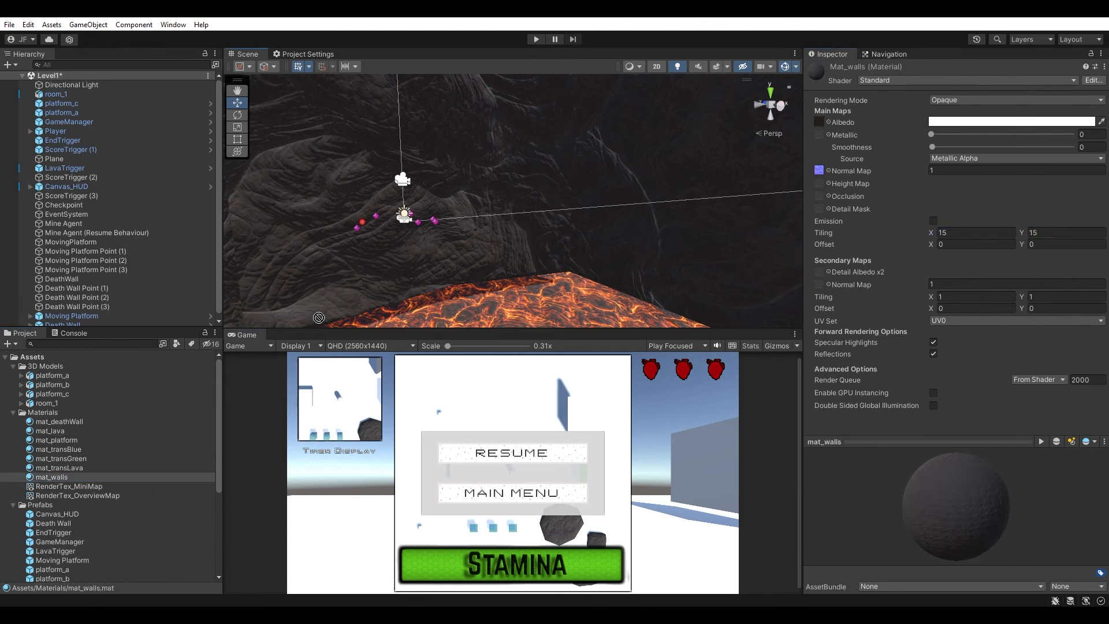
right_click(344, 249)
right_click_drag(478, 262, 174, 373)
key("s")
right_click_drag(457, 210, 494, 185)
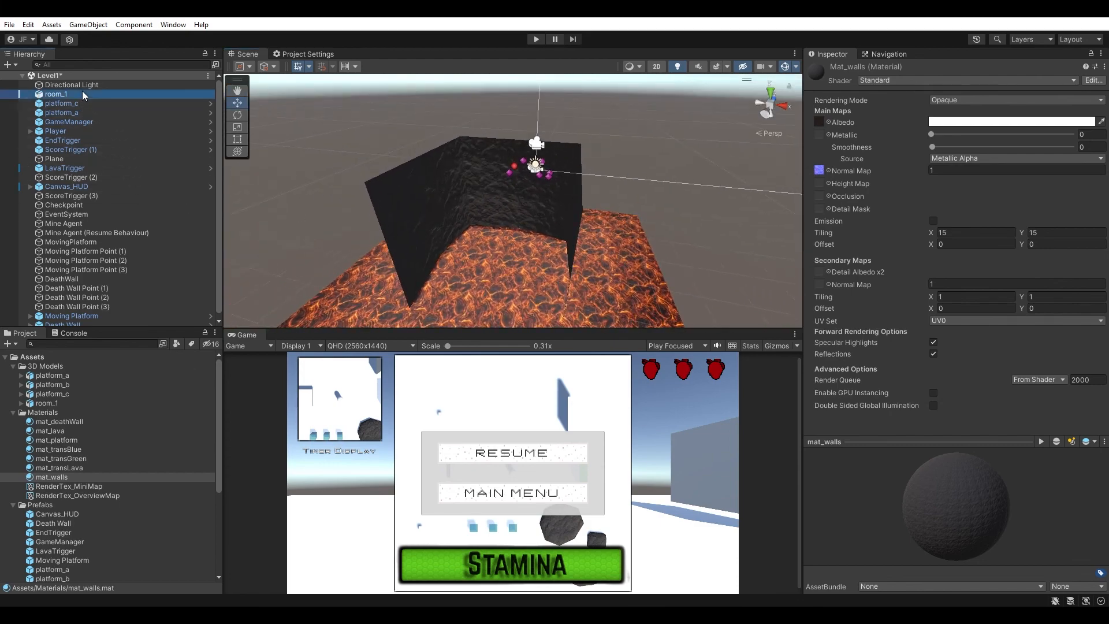
- Add a Mesh Collider to room_1 and save the object as an original prefab in the Prefabs folder
left_click(82, 92)
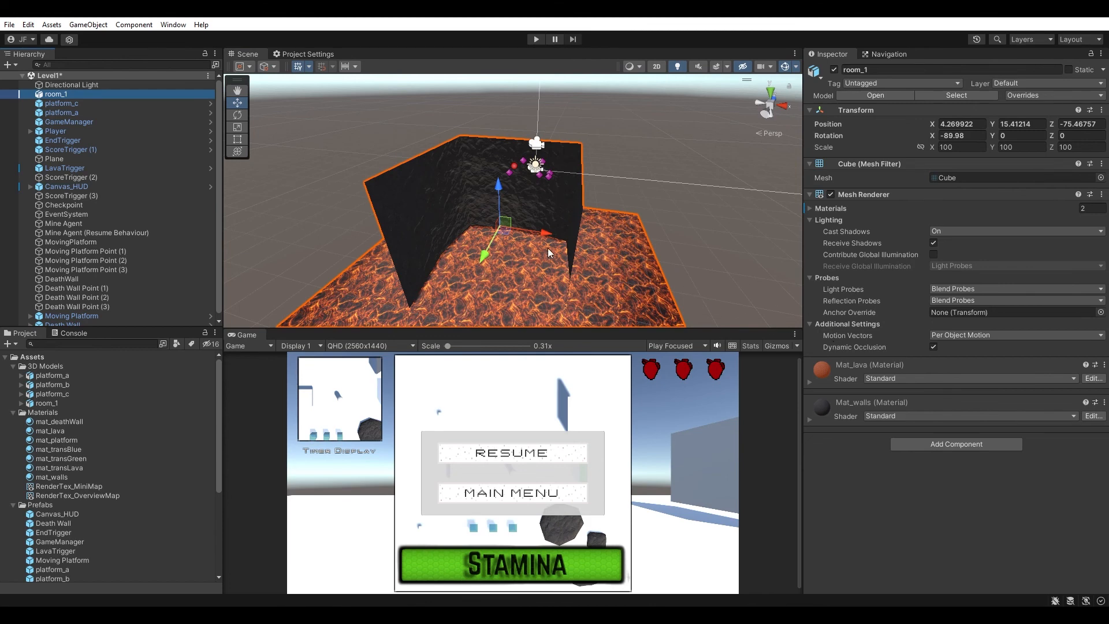
key("w")
right_click_drag(515, 254, 586, 264)
right_click_drag(469, 230, 495, 220)
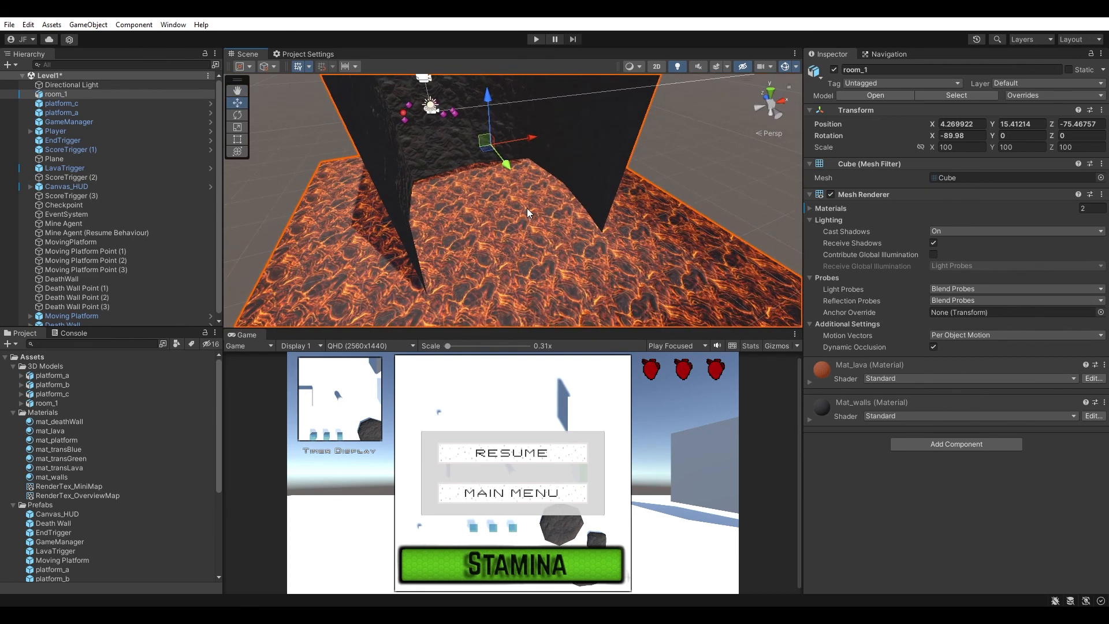
left_click(956, 444)
type("mesh")
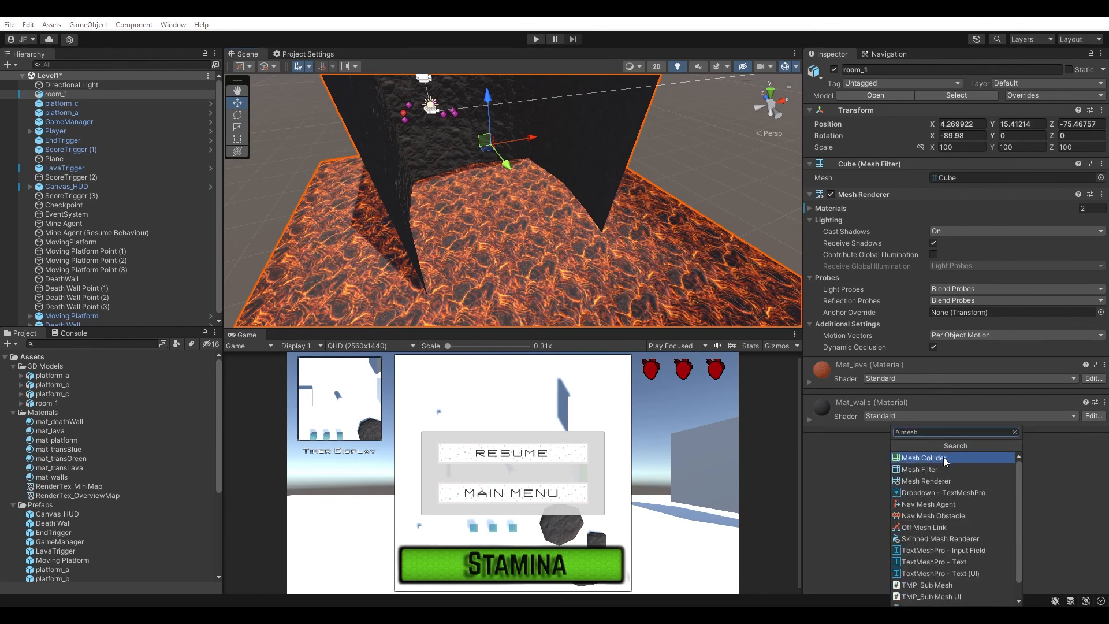
left_click(943, 457)
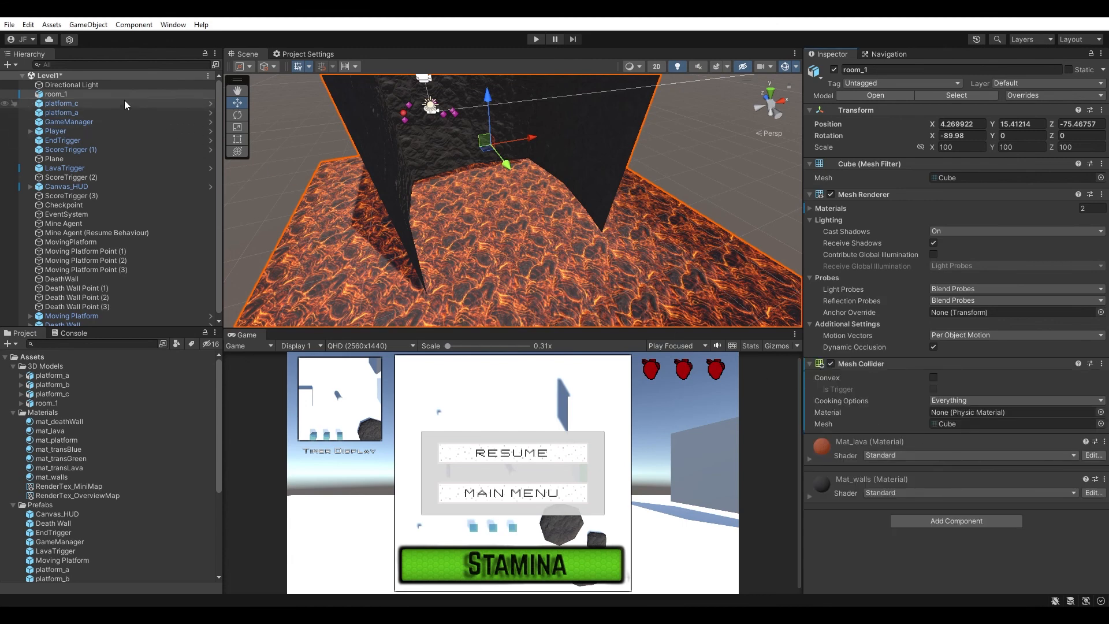
left_click_drag(75, 94, 52, 506)
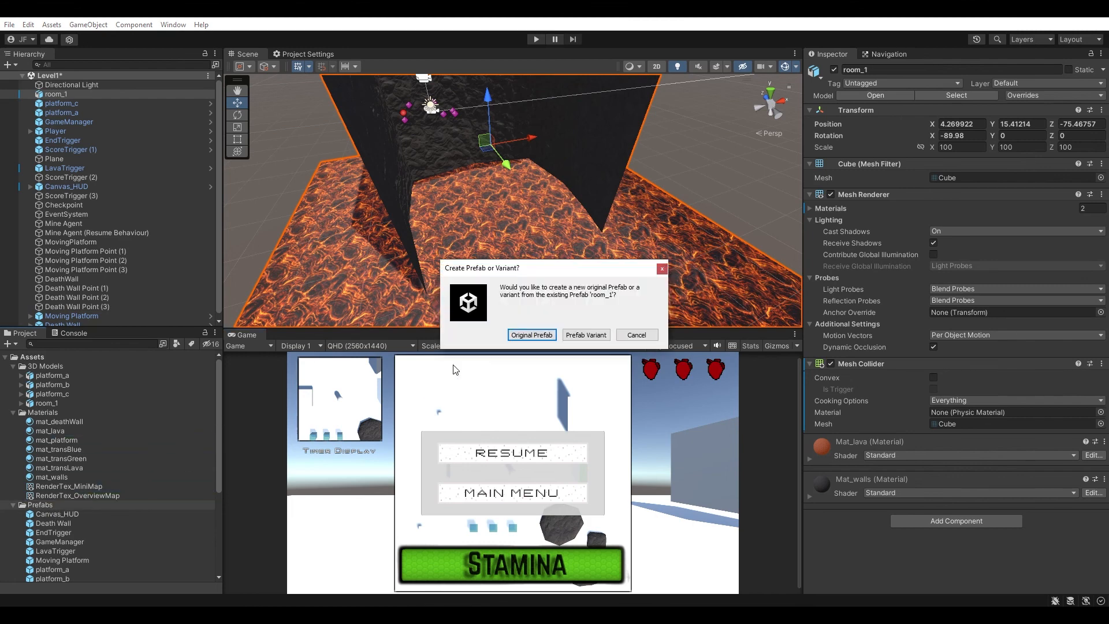
left_click(529, 335)
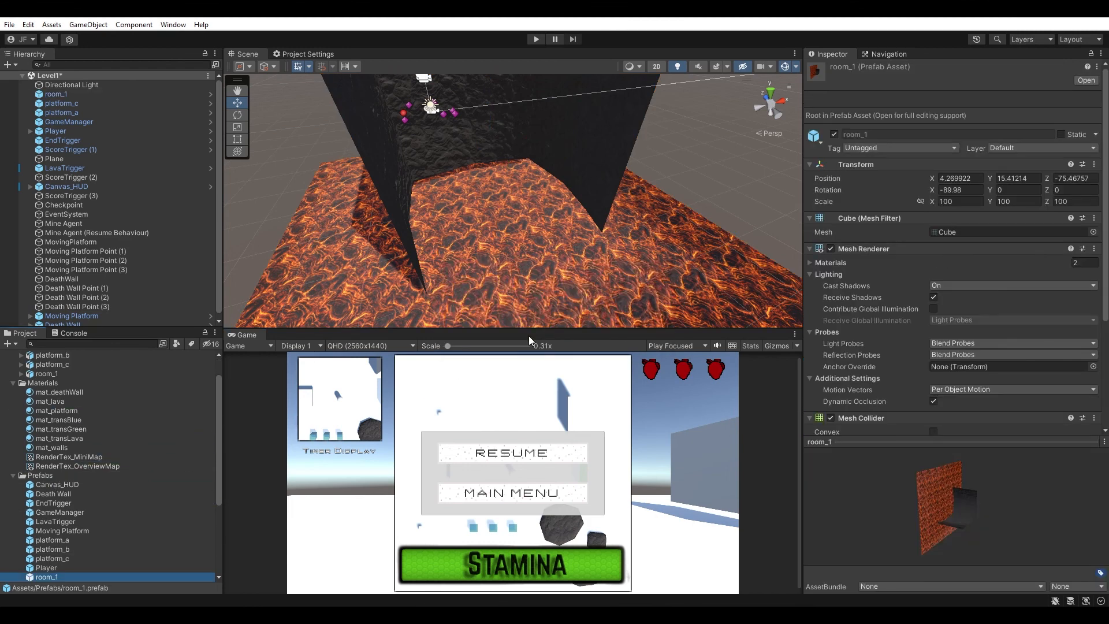
- Review the components of Mine Agent and save it as a prefab in the Prefabs folder
double_click(150, 226)
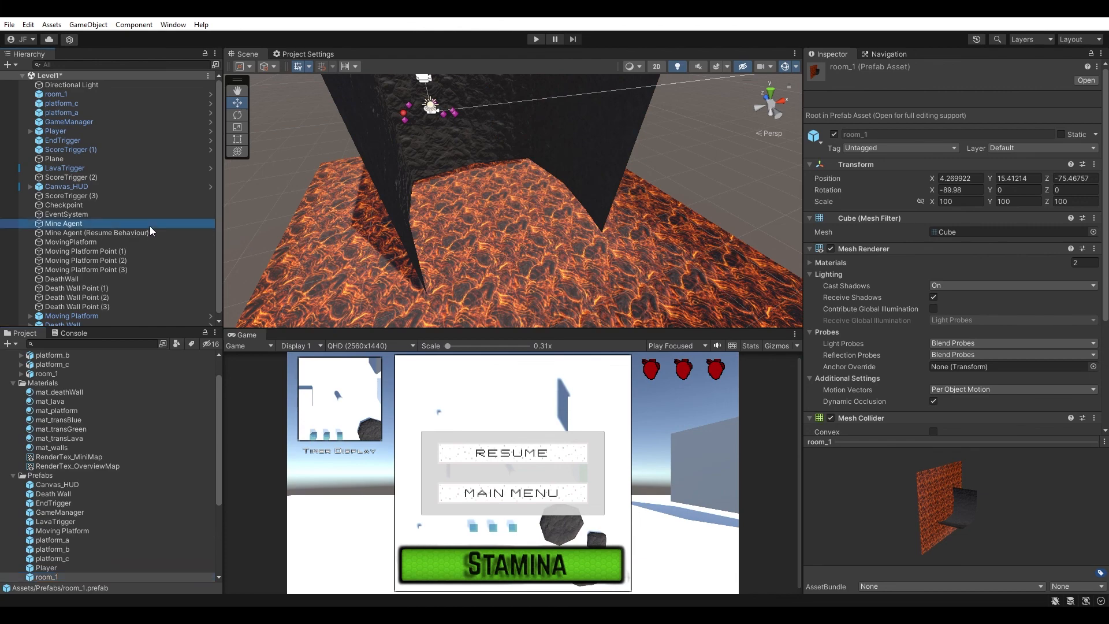
right_click_drag(236, 207, 972, 185)
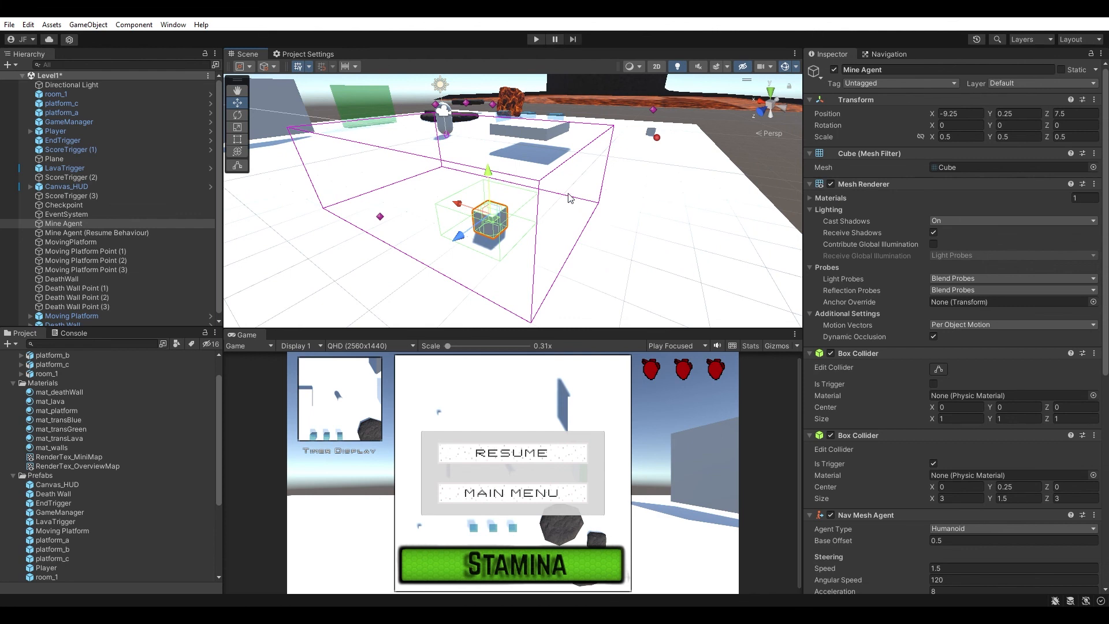
scroll(895, 215, "down", 5)
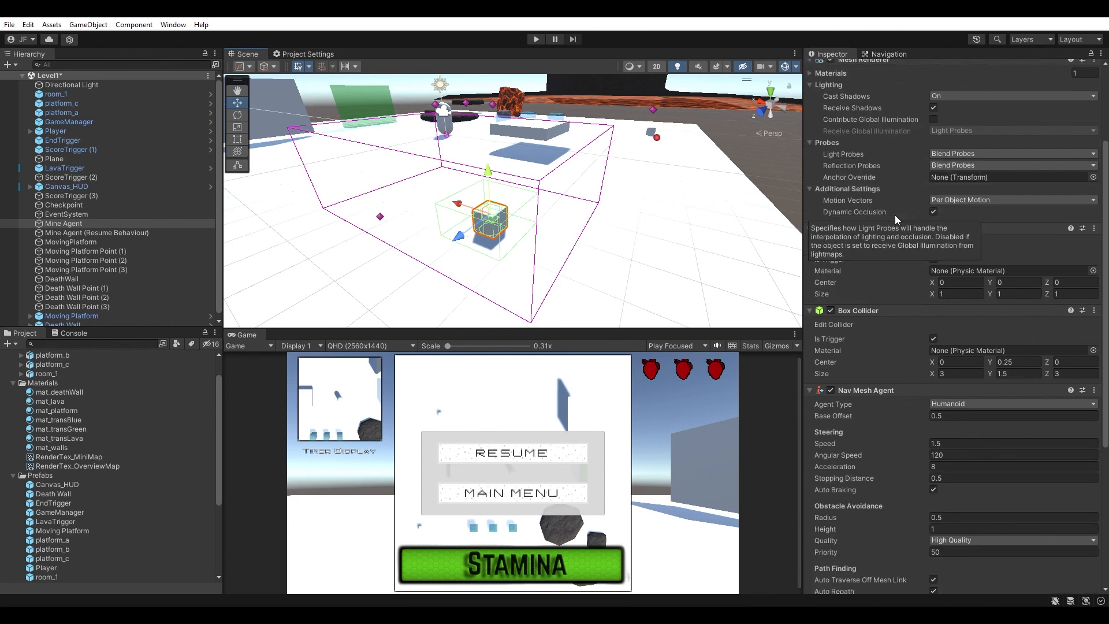
scroll(910, 499, "down", 3)
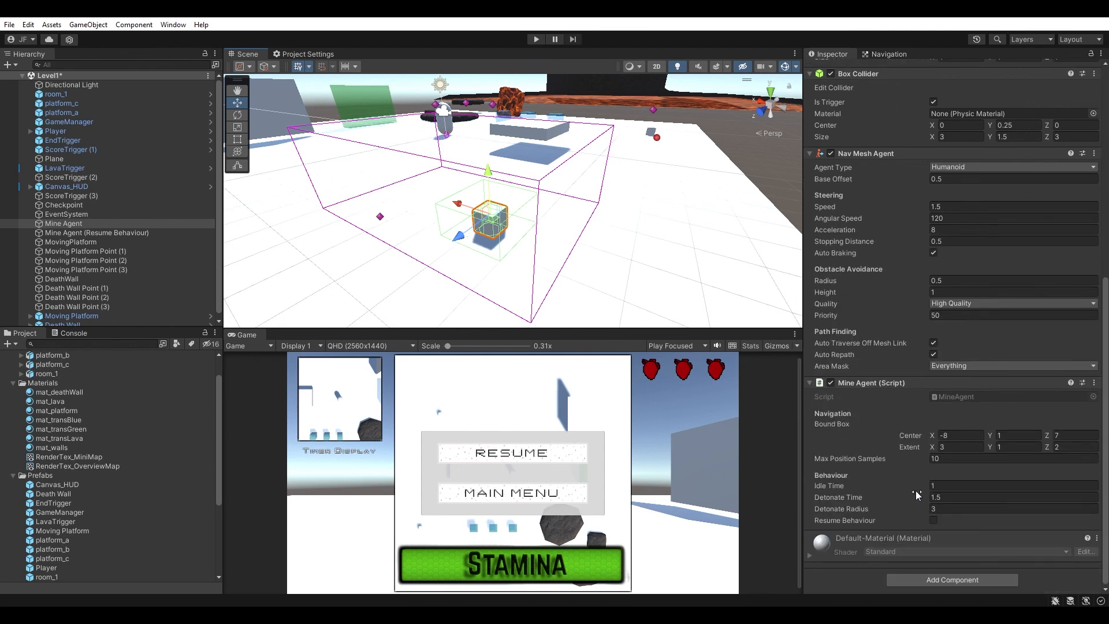
scroll(923, 452, "up", 5)
scroll(926, 376, "up", 4)
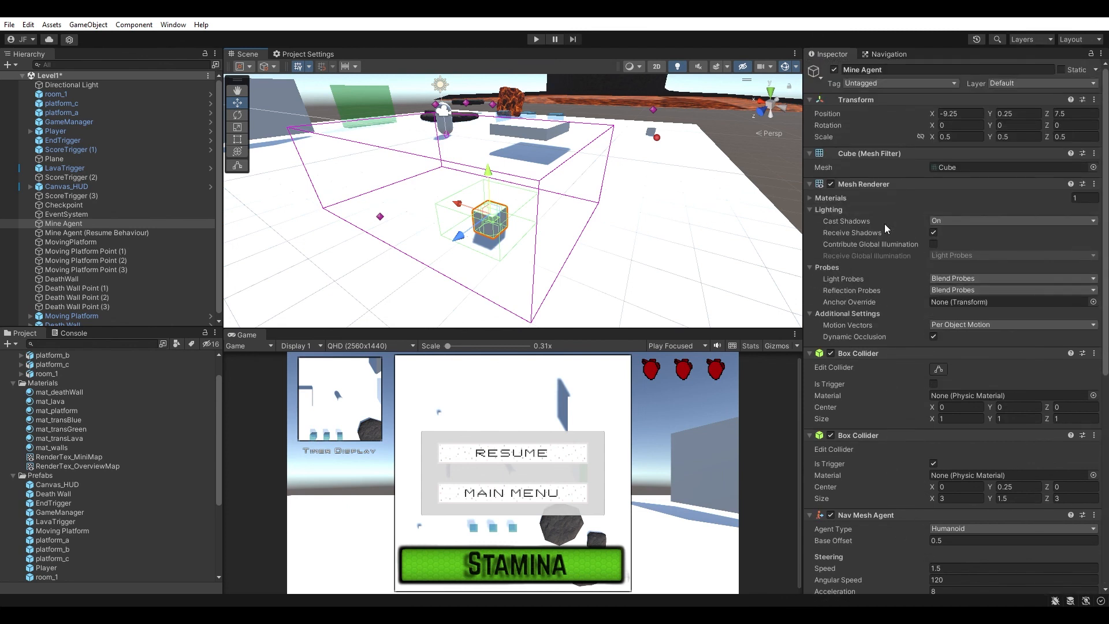
left_click_drag(60, 224, 85, 477)
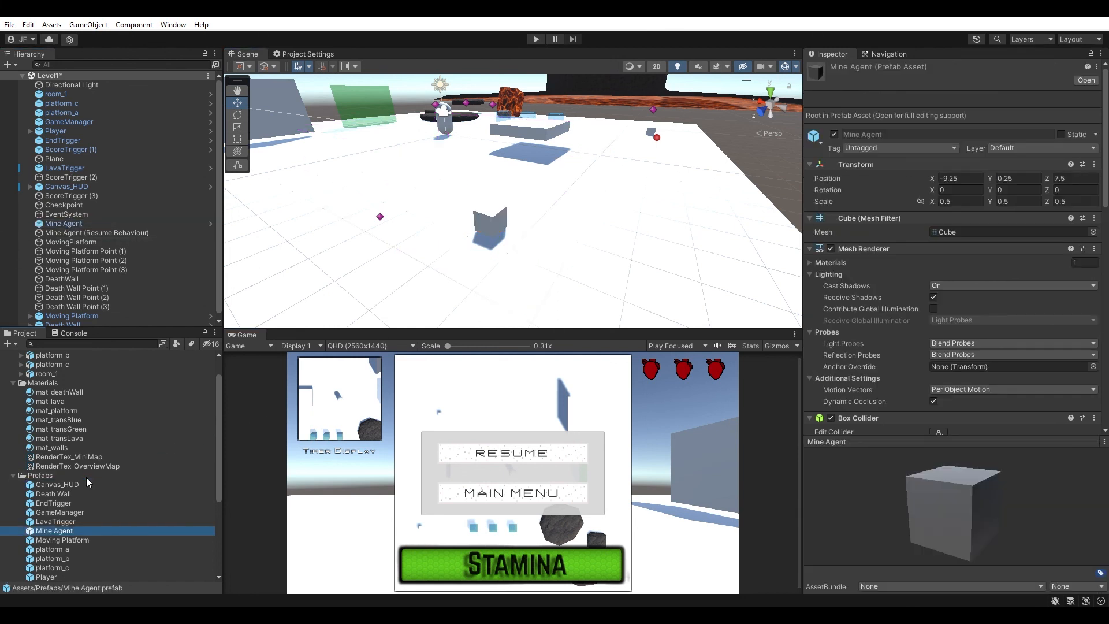
- Compare the Mine Agent script settings of Mine Agent (Resume Behaviour) with those of Mine Agent
left_click(115, 232)
double_click(115, 233)
right_click_drag(381, 229, 416, 248)
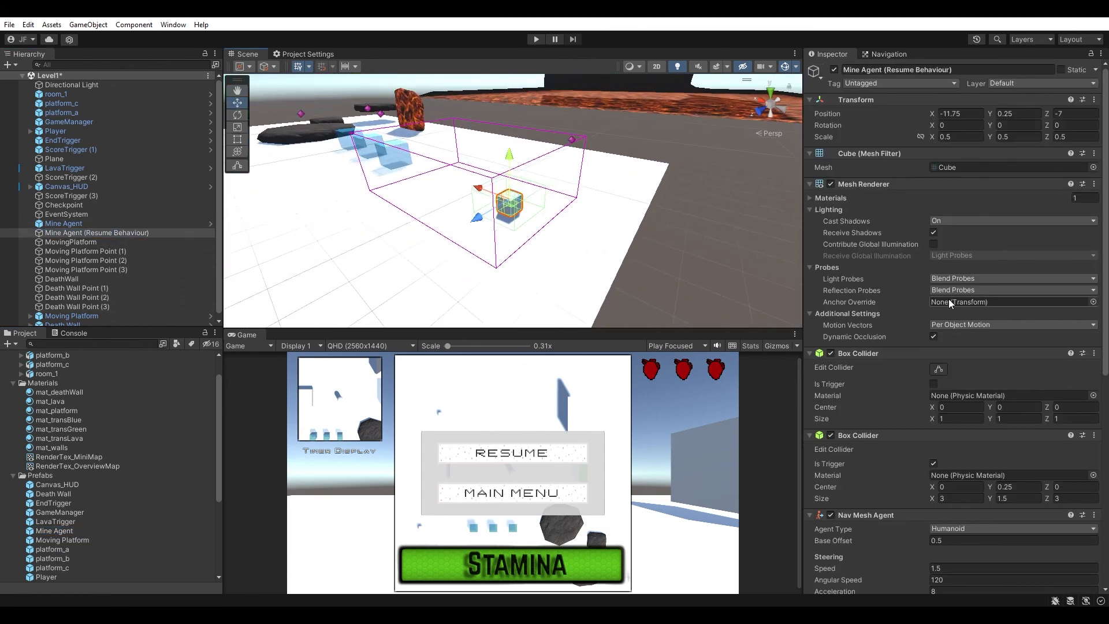
scroll(948, 299, "down", 6)
scroll(949, 299, "down", 6)
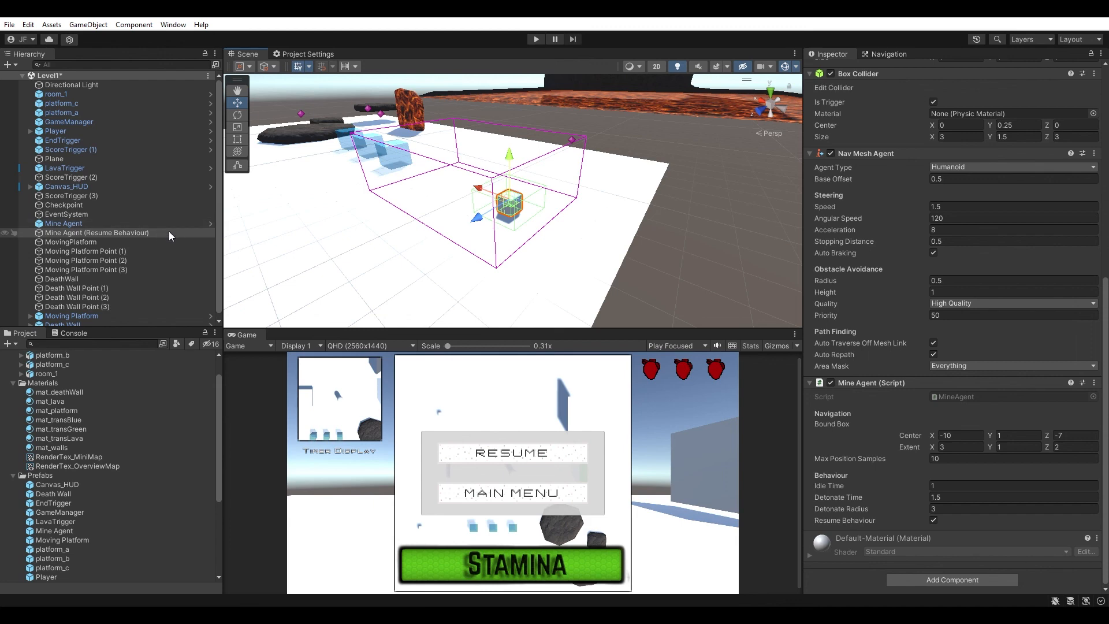
left_click(90, 224)
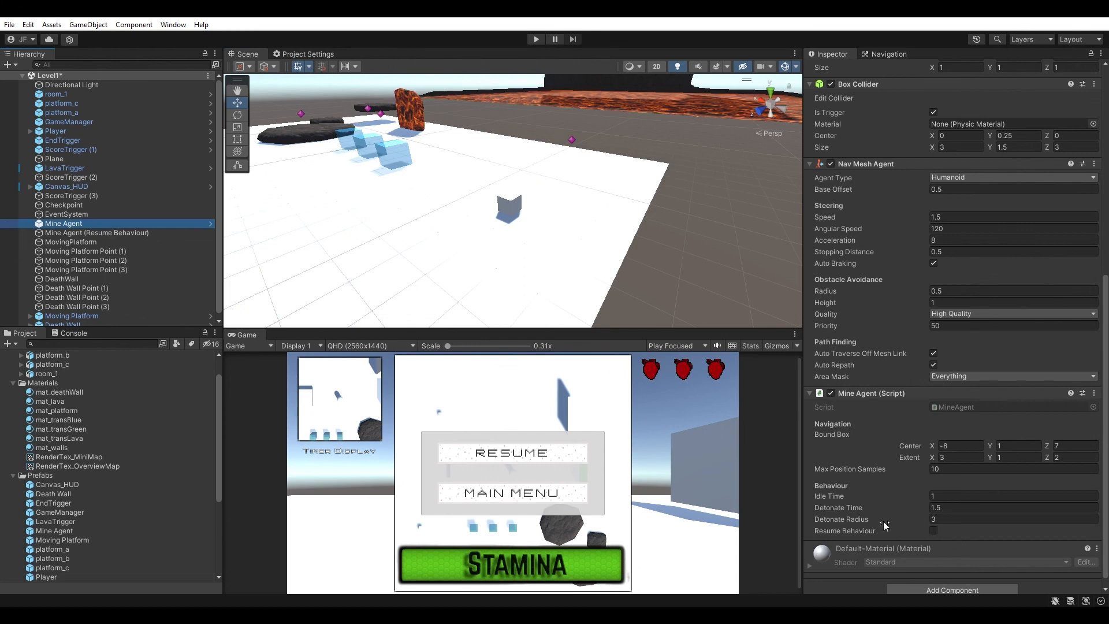
left_click(85, 233)
left_click(85, 224)
- Place a duplicate of Mine Agent a short distance from the original and enable Resume Behaviour on it
double_click(97, 222)
scroll(498, 241, "up", 2)
right_click_drag(486, 228, 496, 259)
key("s")
key("ctrl+d")
left_click_drag(483, 263, 400, 343)
right_click_drag(462, 263, 439, 292)
key("d")
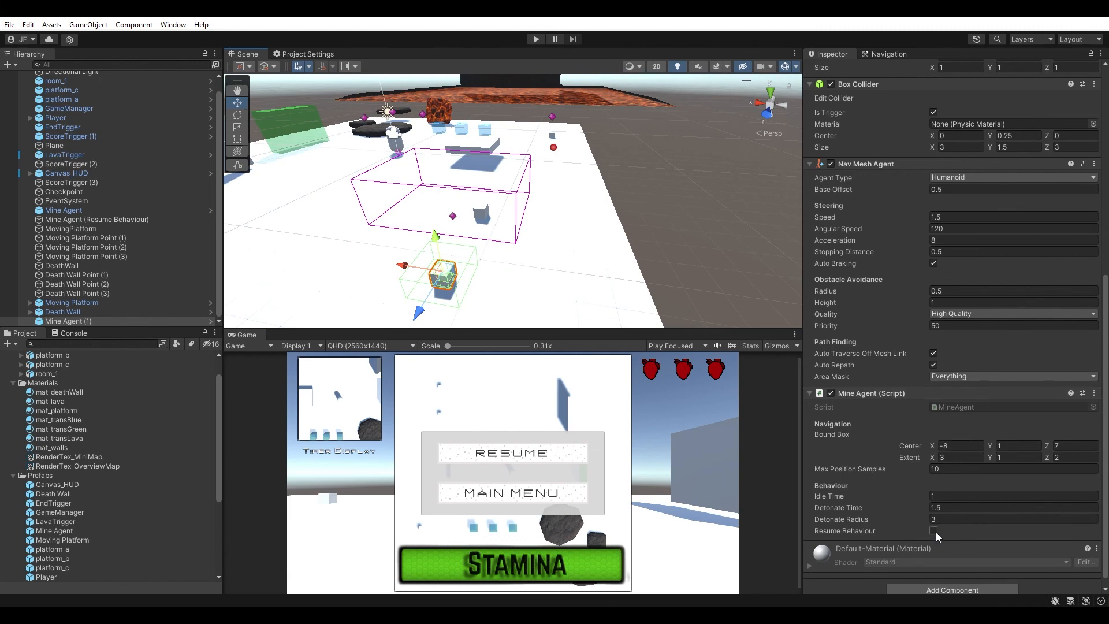
left_click(934, 533)
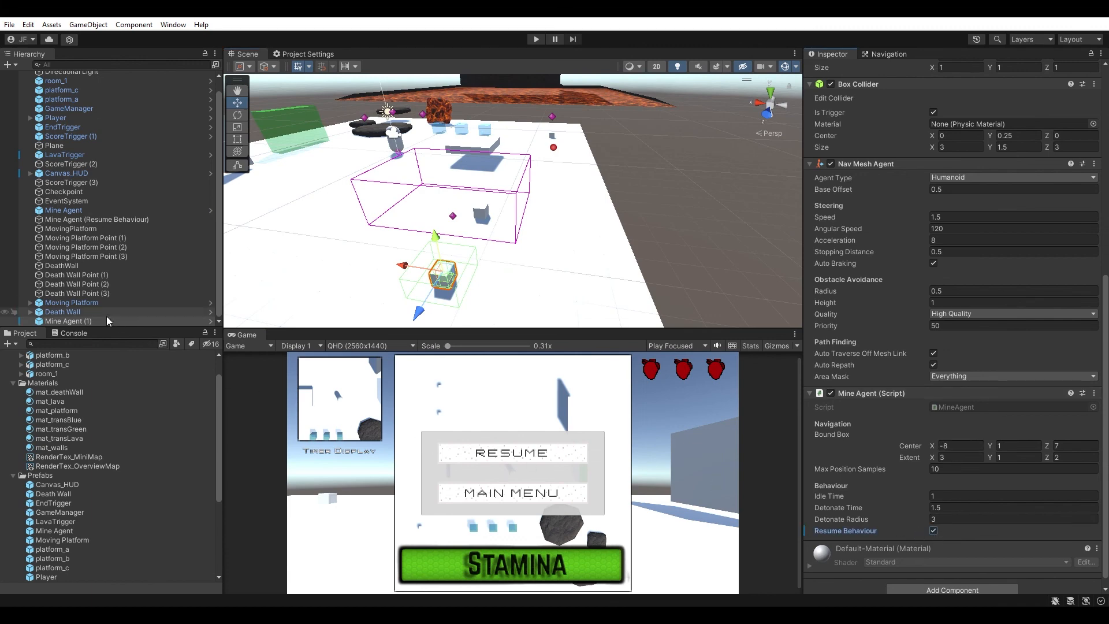
- Save the duplicated mine agent as a prefab variant named Mine Agent (Resume Behaviour) in the Prefabs folder
left_click_drag(202, 340, 105, 505)
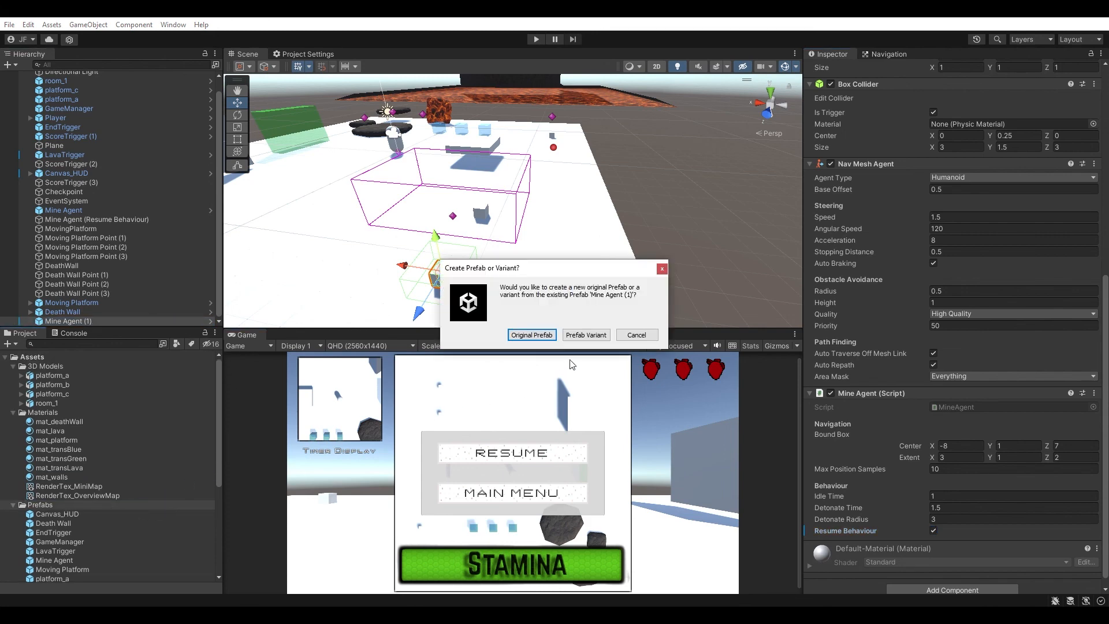
left_click(585, 335)
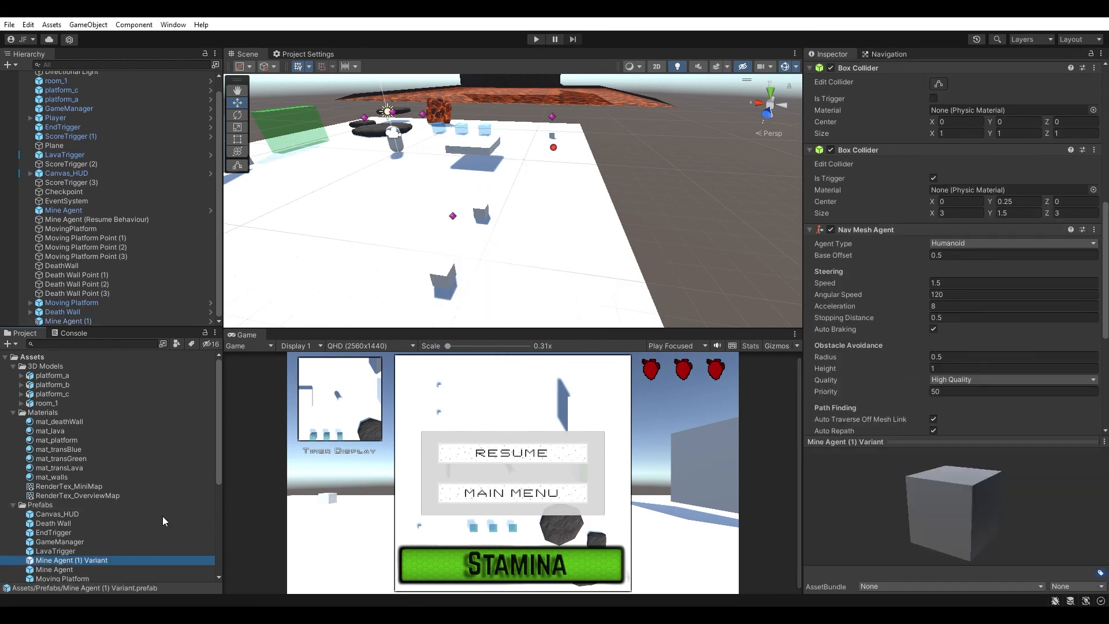
left_click(89, 561)
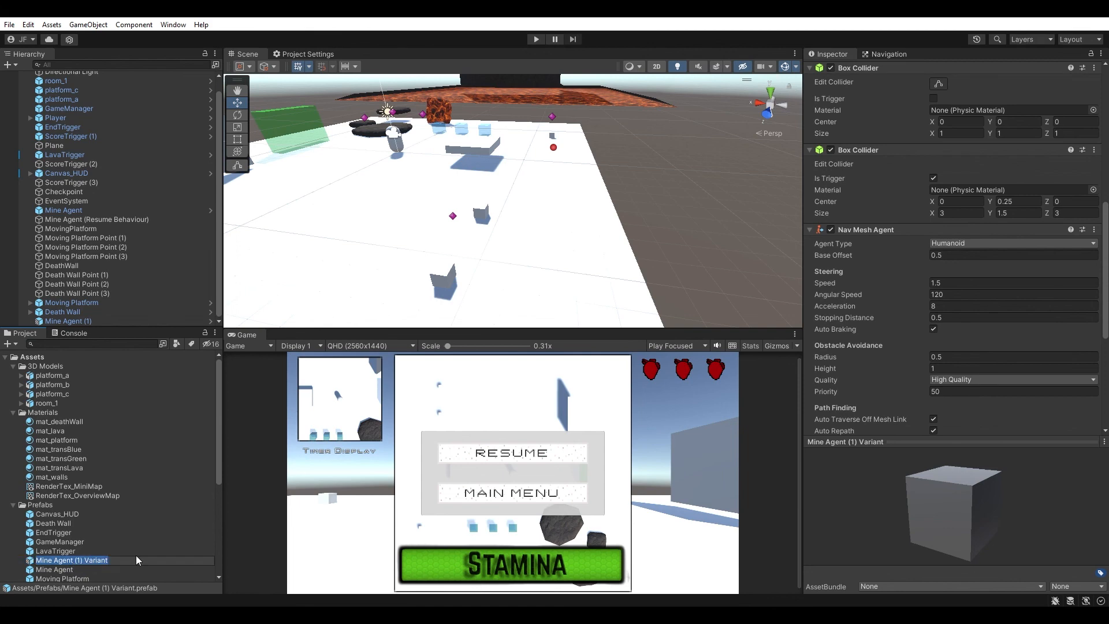
left_click(166, 560)
key("ctrl+shift+Left")
key("ctrl+shift+Left")
key("ctrl+shift+Left")
type("Resume ")
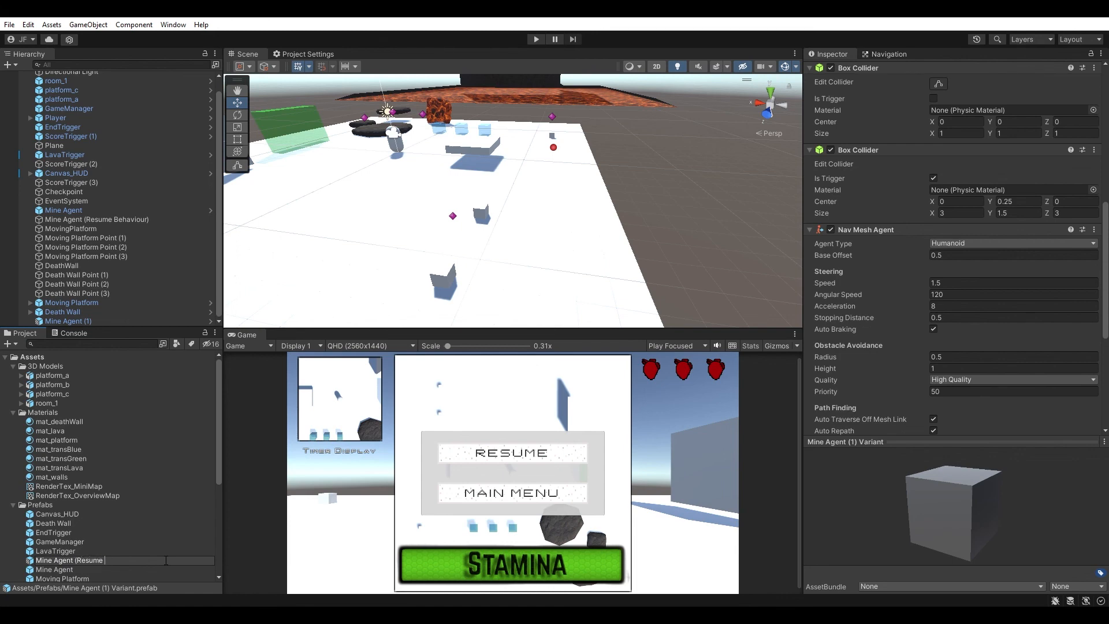
type("Behaviour)")
key("Return")
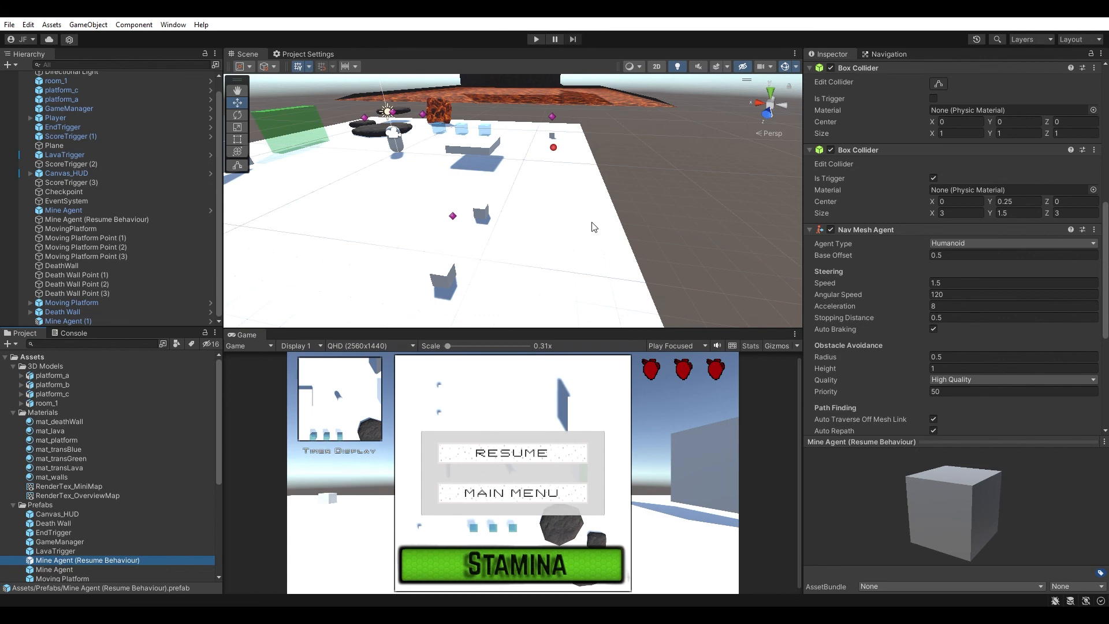
right_click_drag(593, 225, 490, 201)
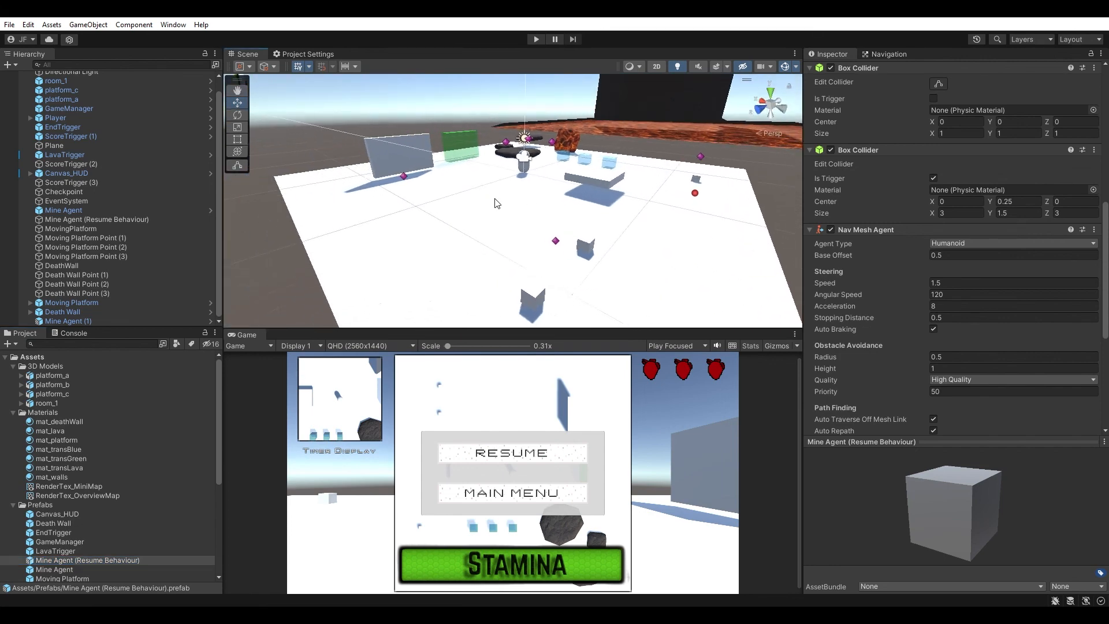
right_click_drag(500, 209, 556, 206)
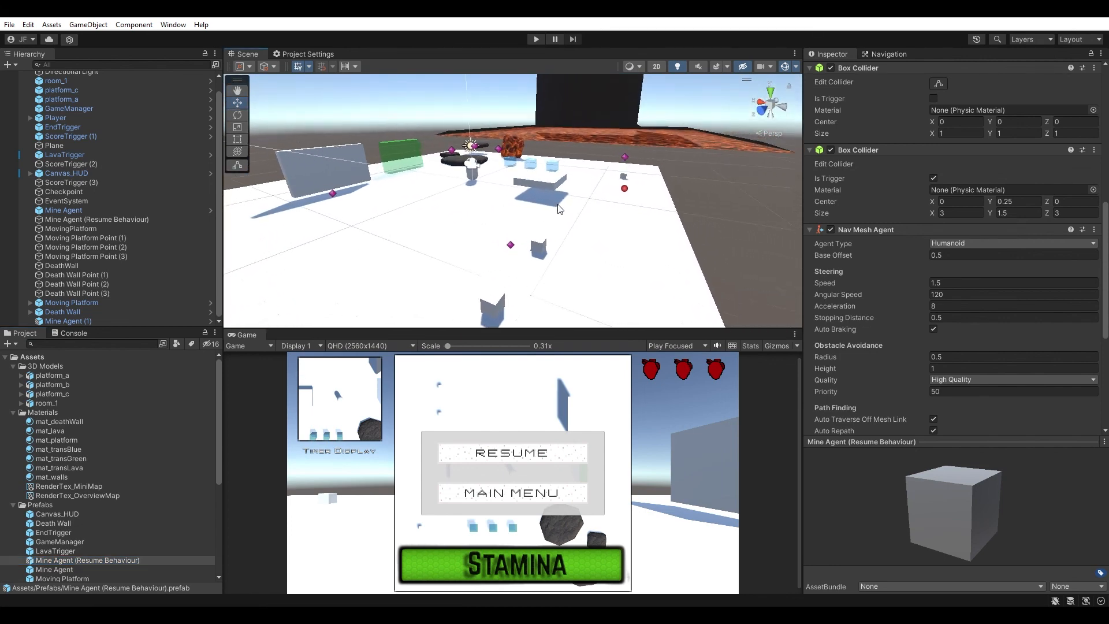